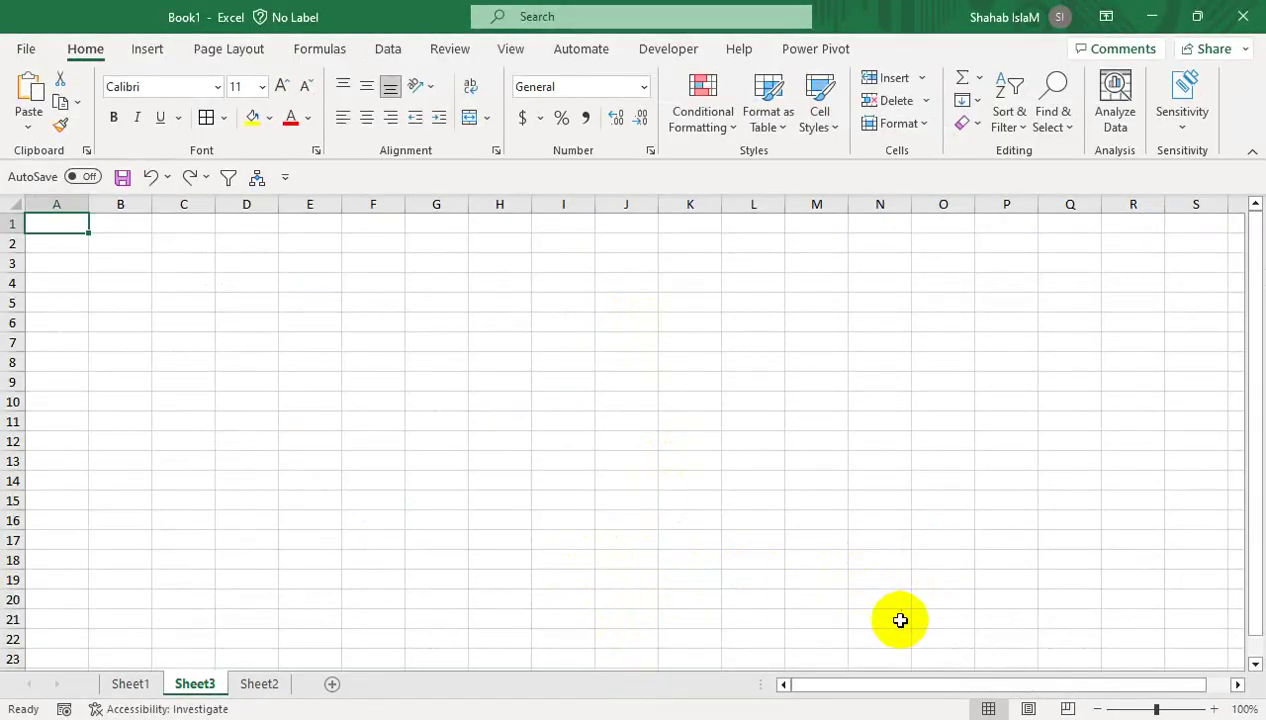
Zoom to about 220% and set rows 2–5 to a row height of about 28.5.
drag(1156, 709, 1205, 709)
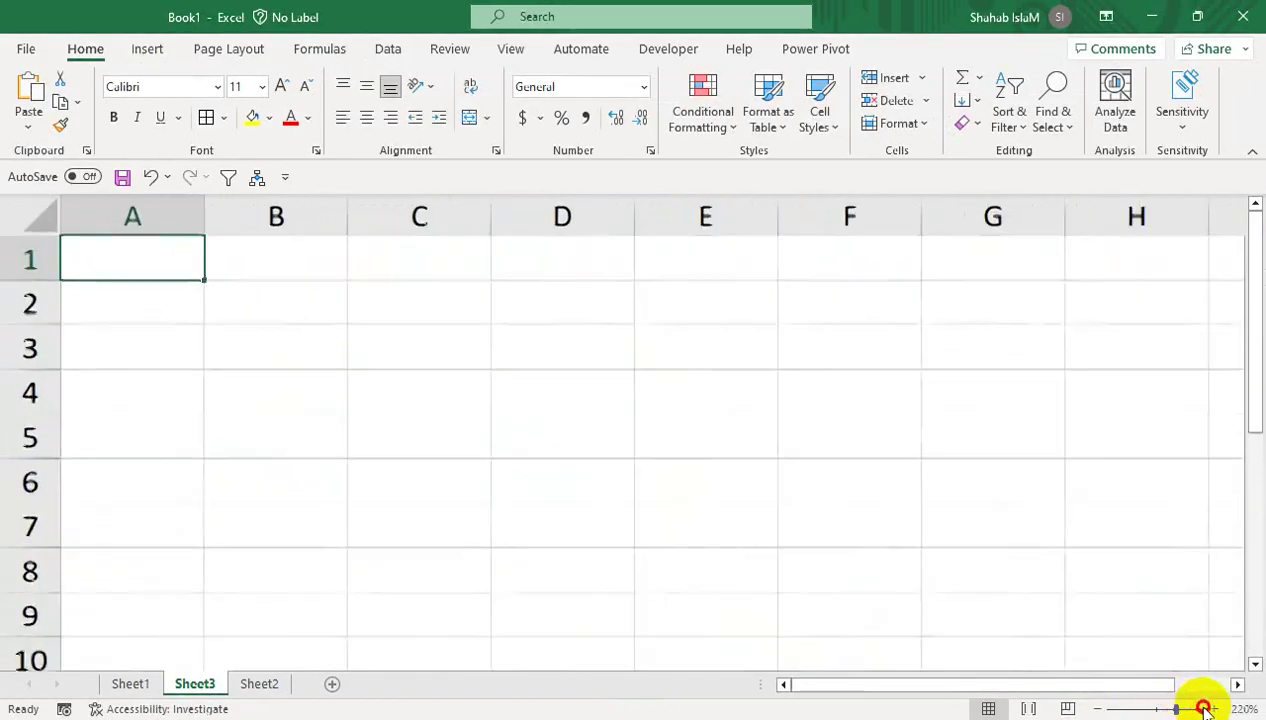
drag(23, 308, 64, 464)
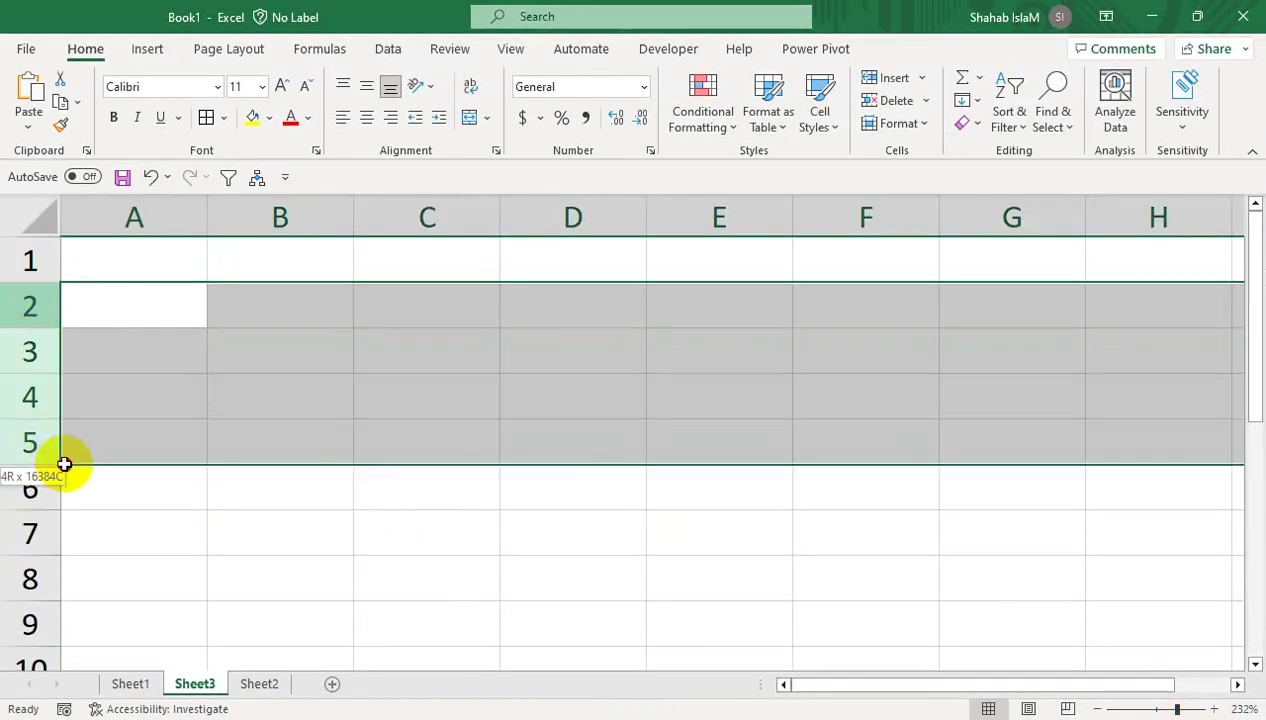
click(890, 123)
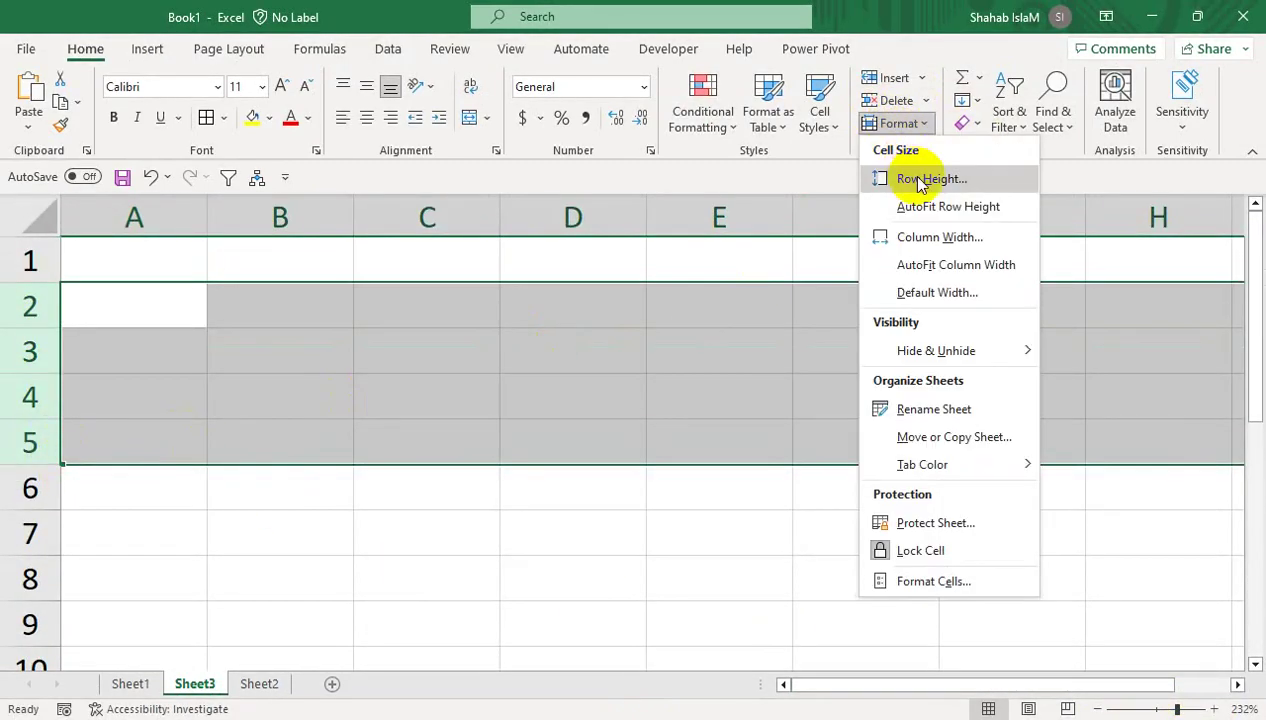
click(920, 181)
text(28.5)
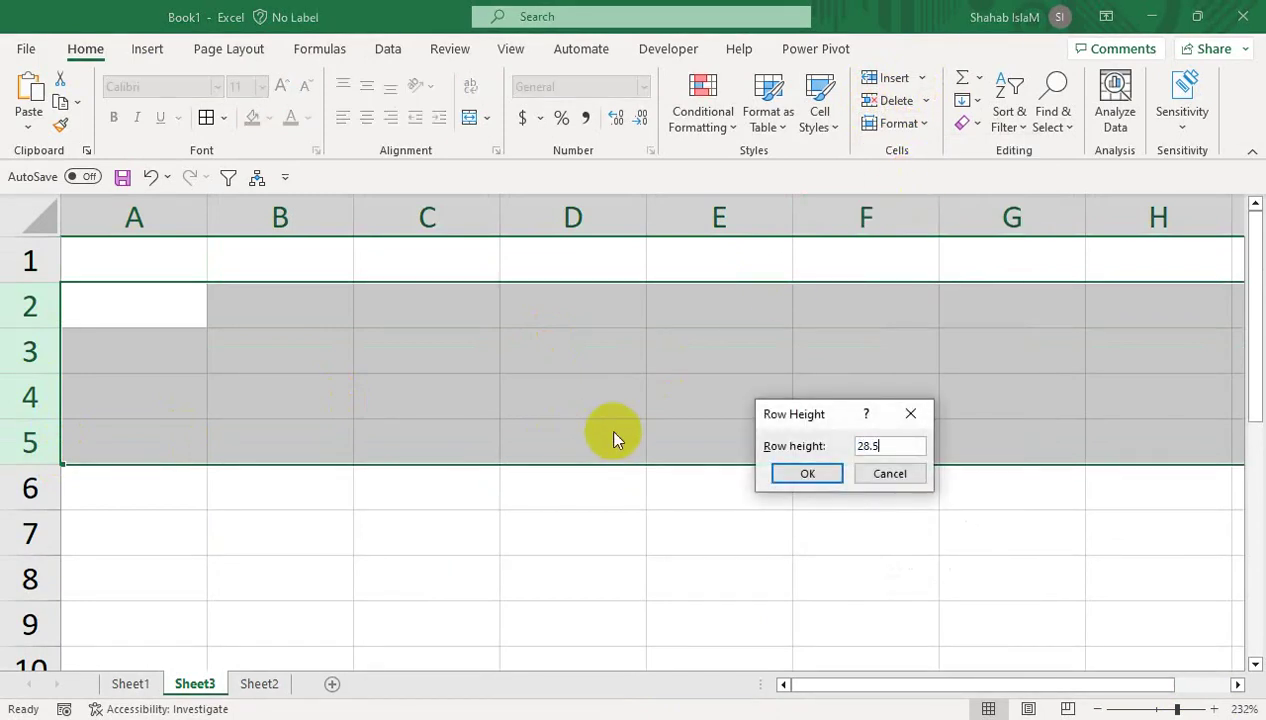
key(Return)
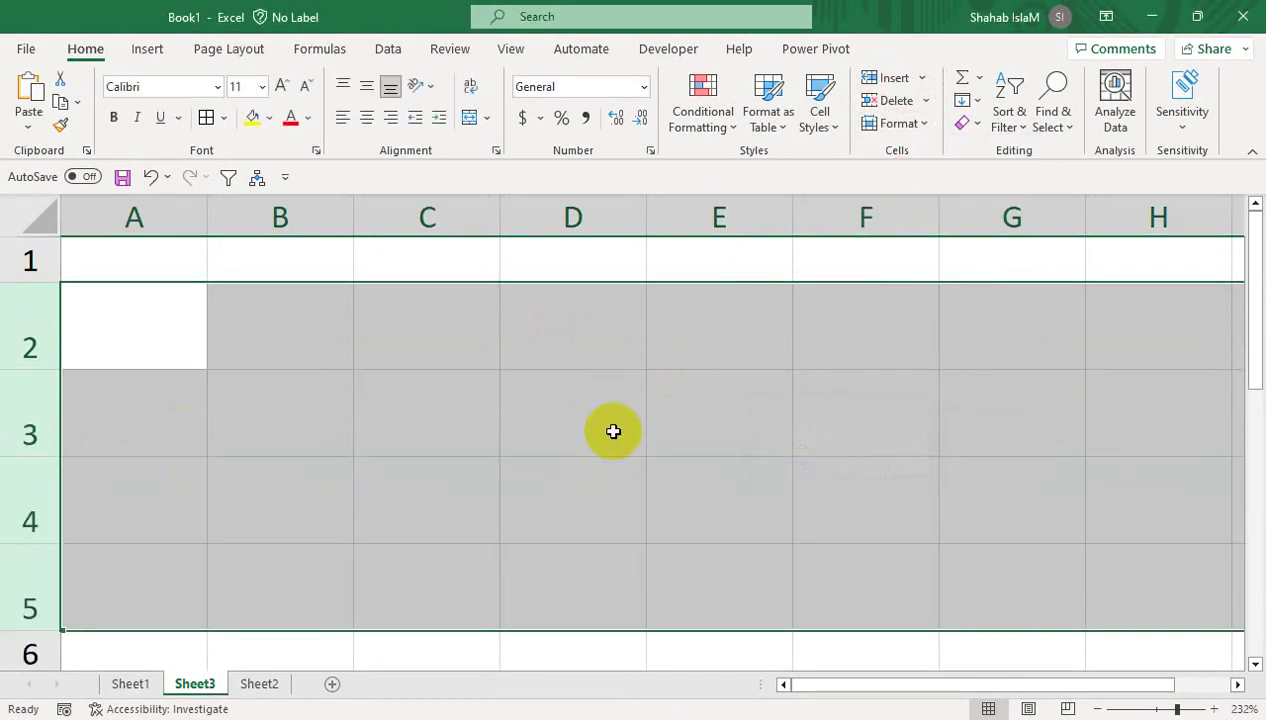
Apply All Borders to C2:E5 to form the empty grid.
mouse_move(446, 291)
mouse_down()
mouse_move(722, 431)
mouse_move(729, 565)
mouse_up()
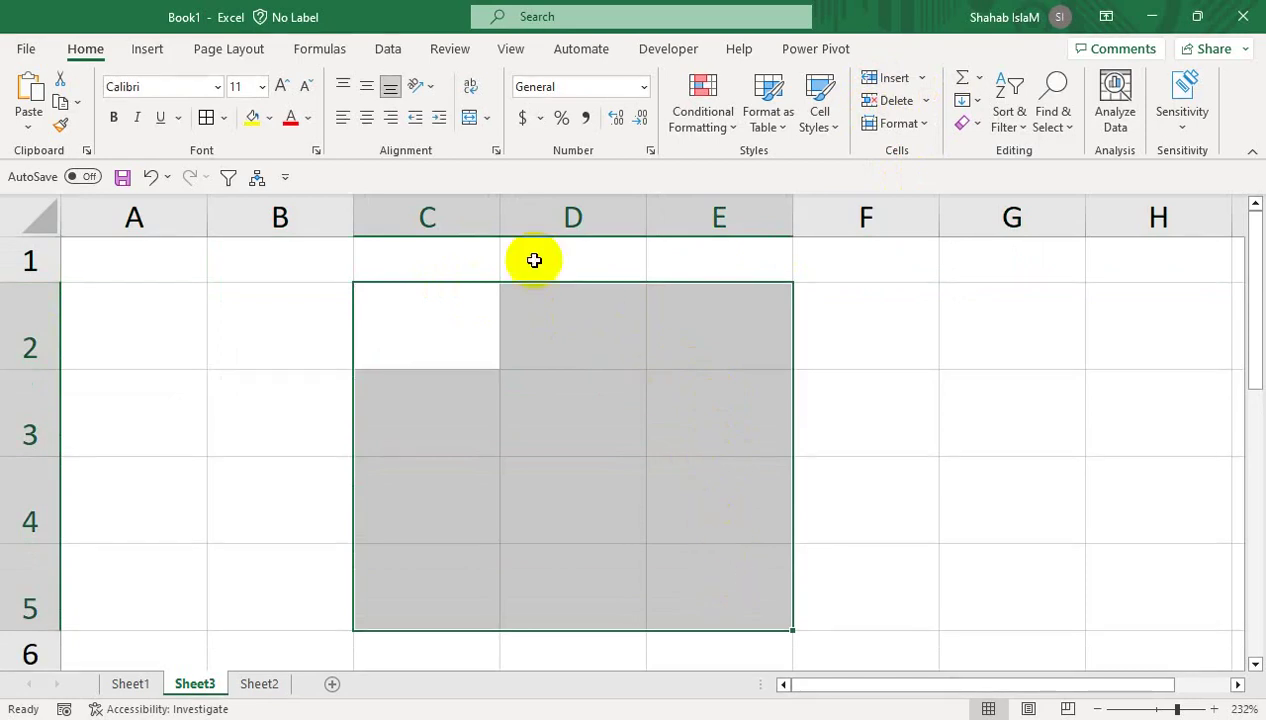
click(208, 117)
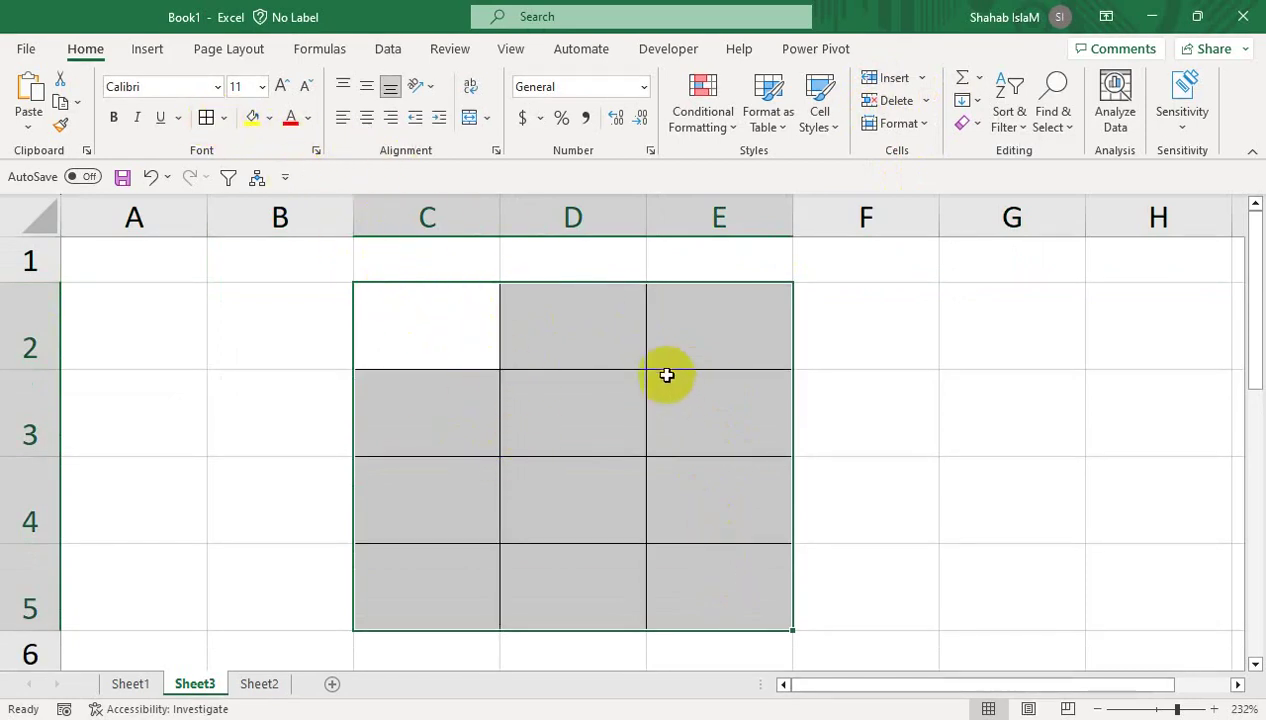
click(670, 323)
click(561, 324)
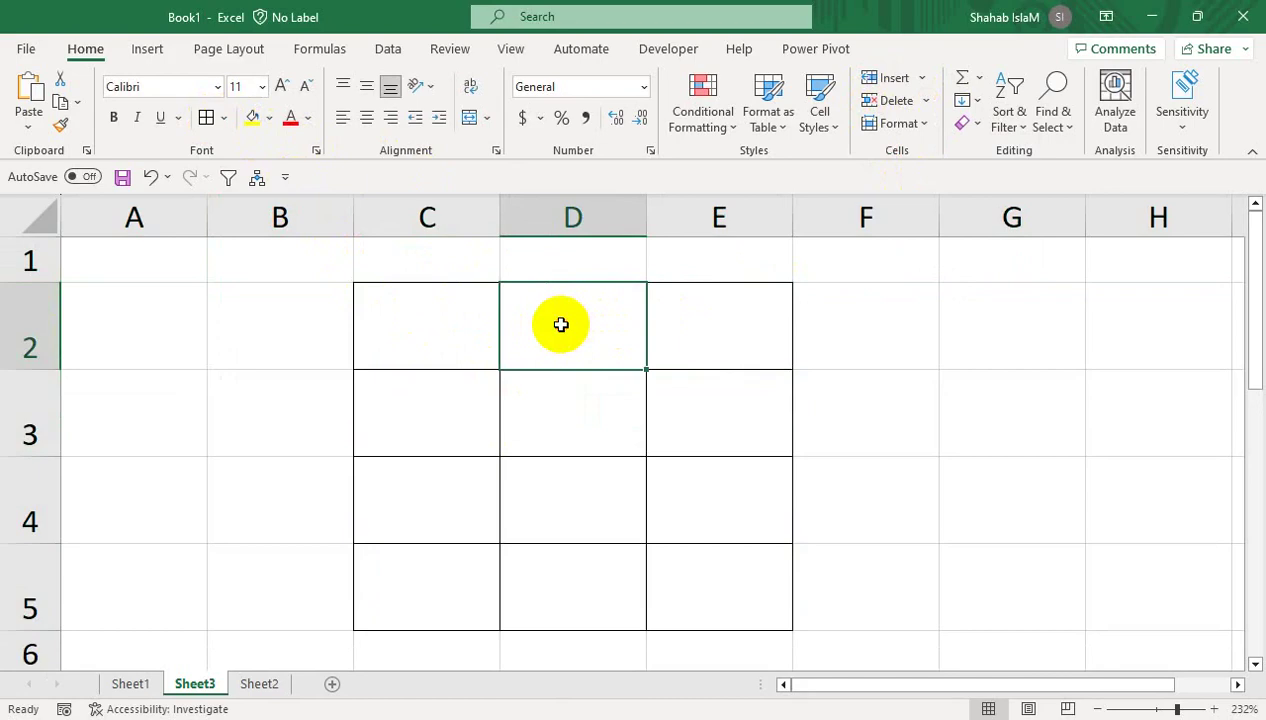
Enter the letters I, G, B and A down D2:D5.
text(I)
key(Return)
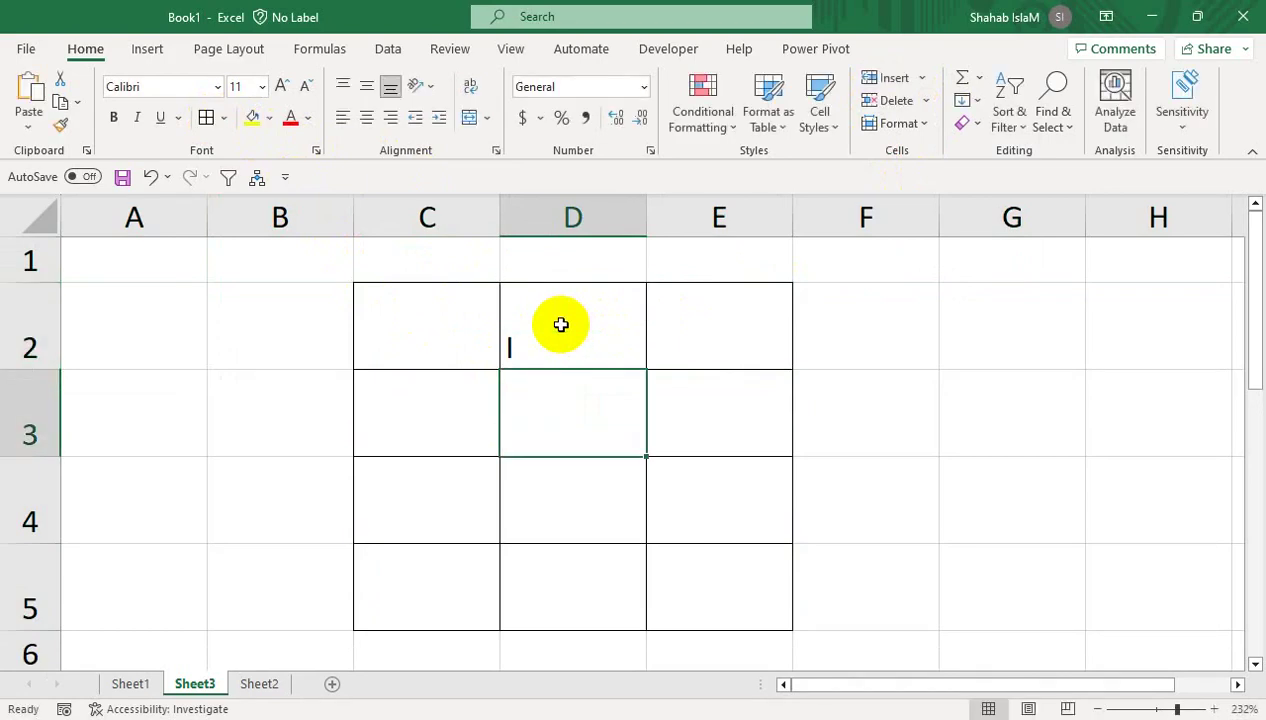
text(G)
key(Return)
text(B)
key(Return)
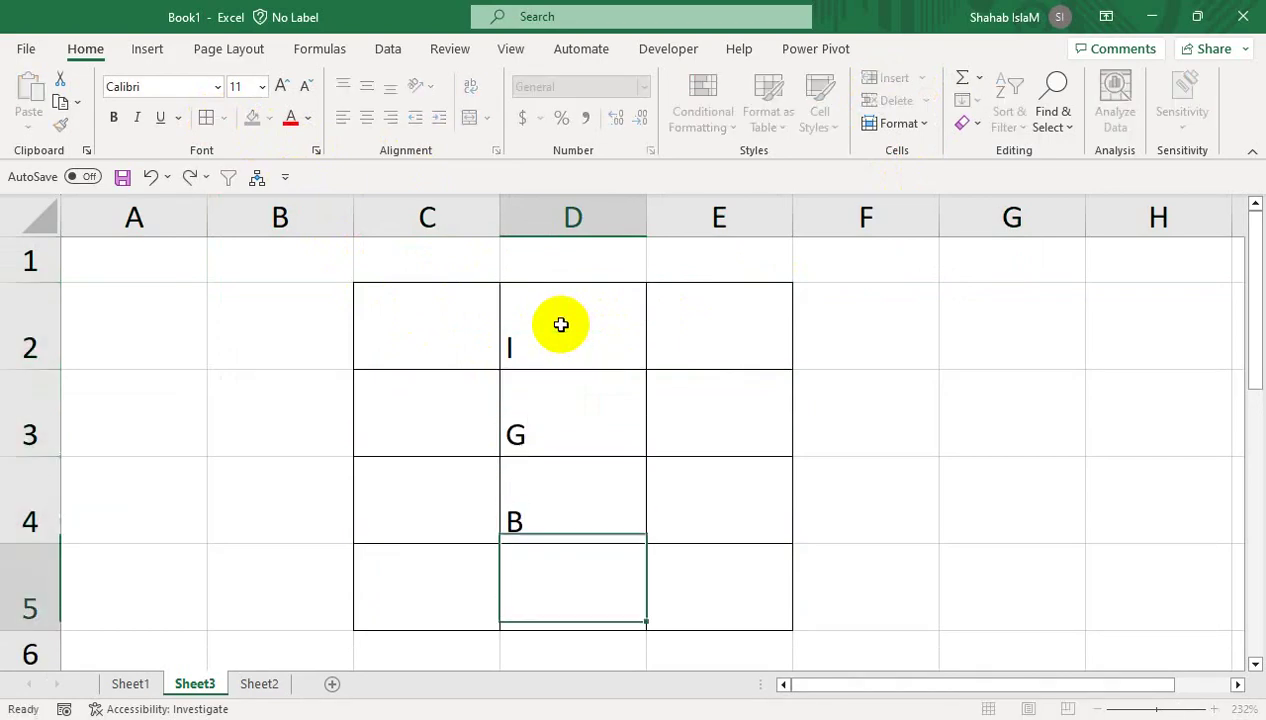
text(A)
click(670, 315)
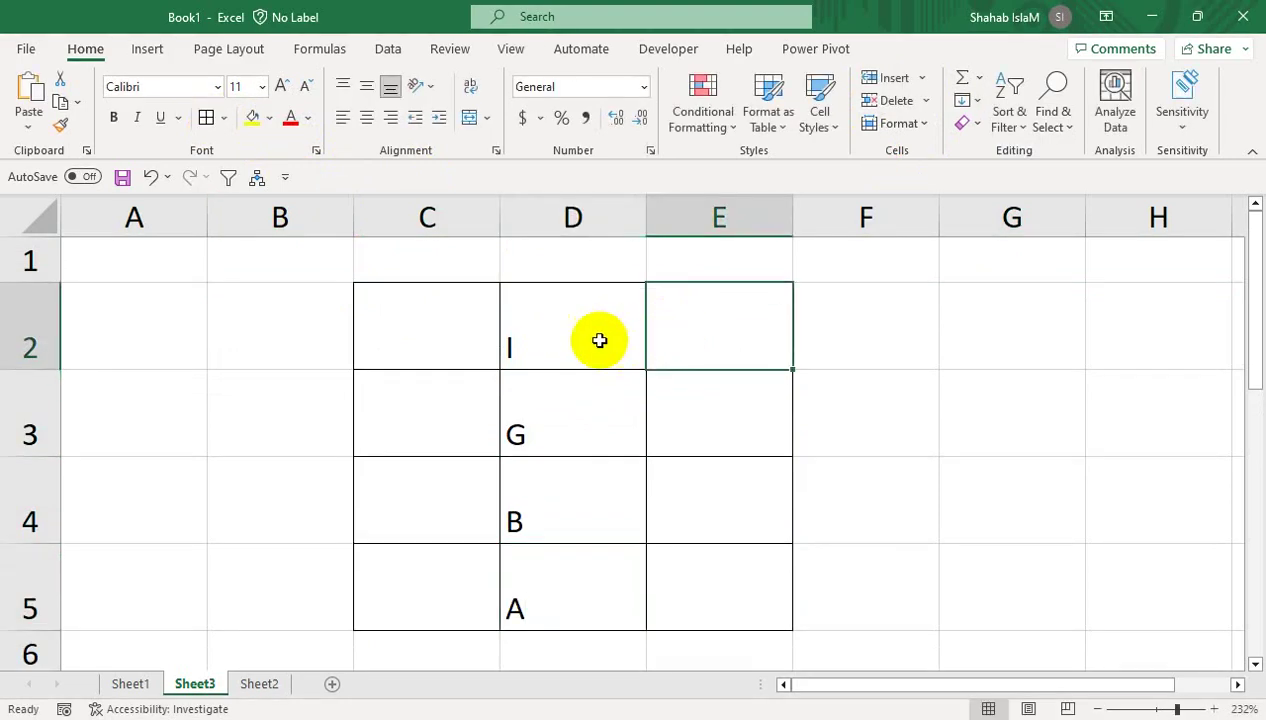
Center C2:E5 horizontally and vertically and enlarge the font to size 20.
mouse_move(468, 337)
mouse_down()
mouse_move(561, 346)
mouse_move(681, 573)
mouse_up()
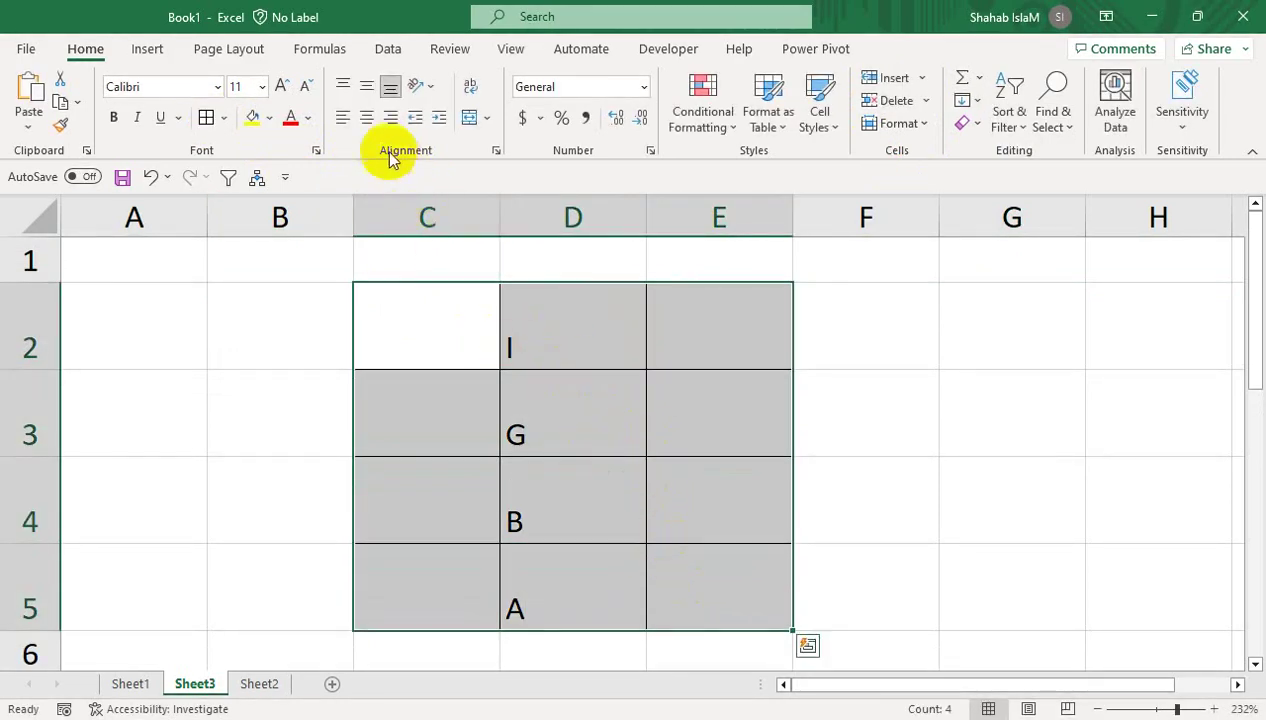
click(366, 117)
click(366, 86)
click(282, 90)
click(282, 90)
click(282, 90)
click(282, 90)
click(282, 90)
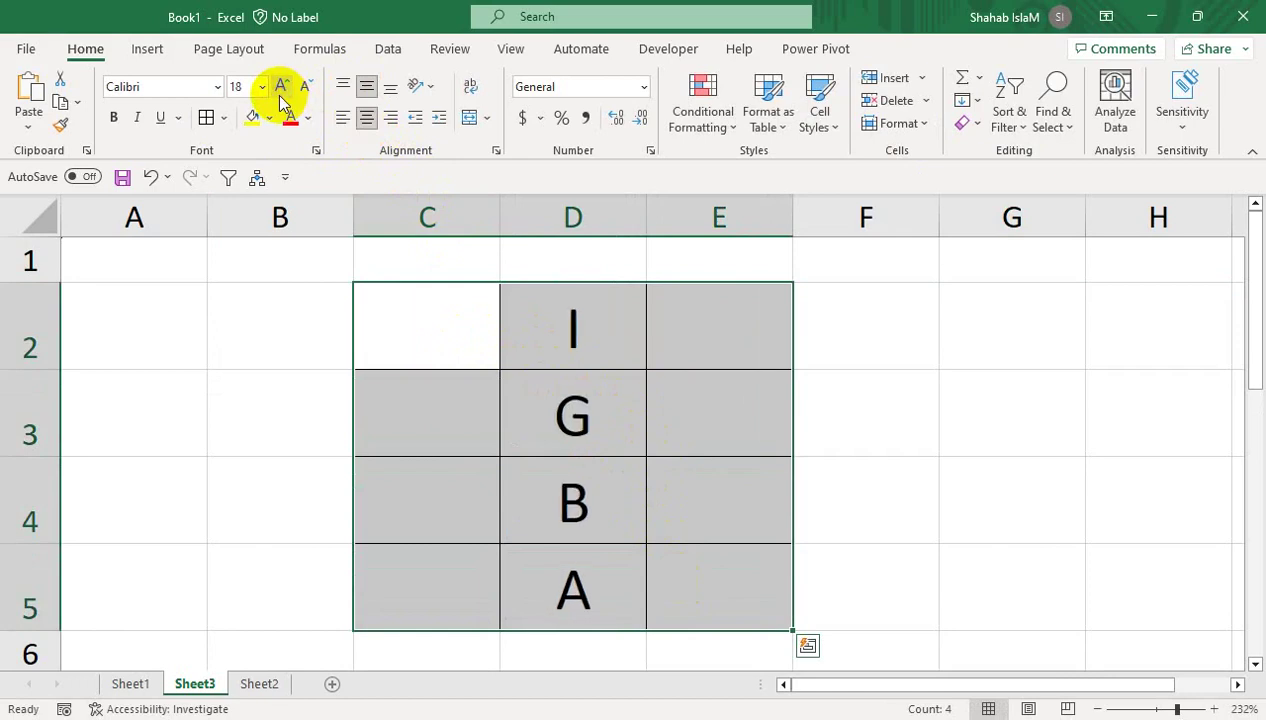
Set D2:D5 to the Wingdings font so the letters become hand symbols.
drag(541, 300, 560, 585)
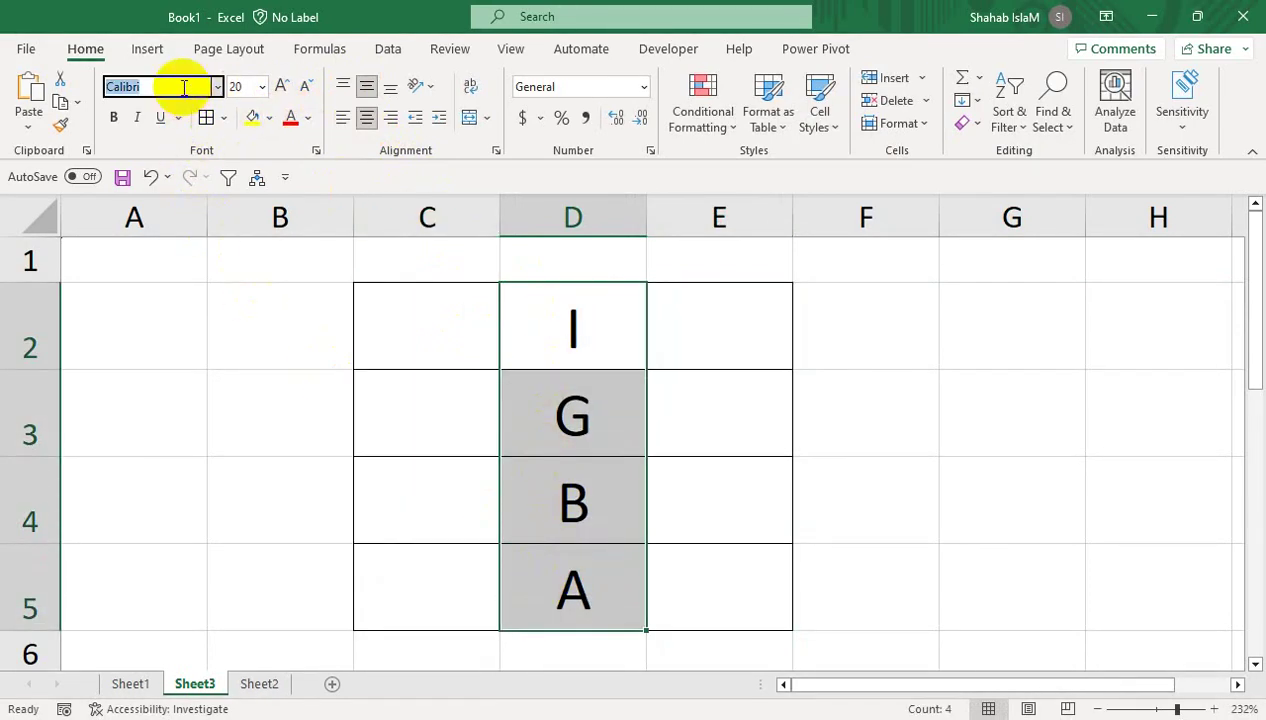
click(217, 87)
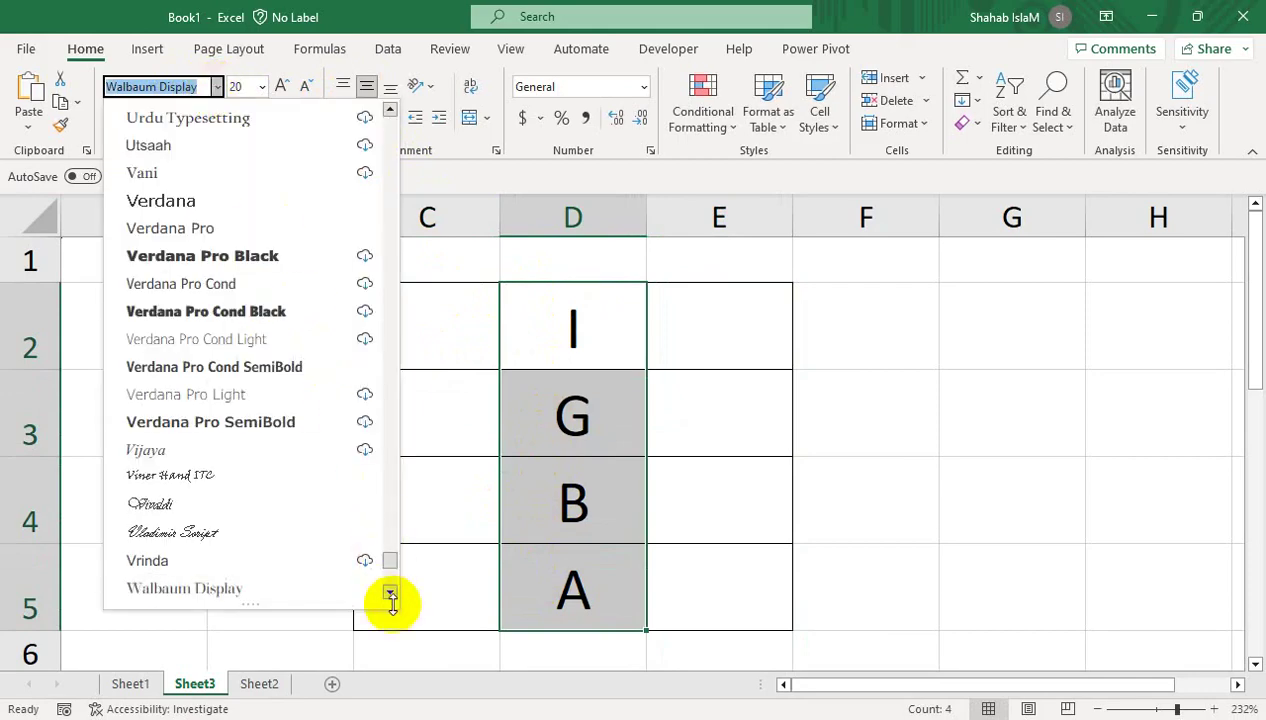
scroll(390, 595, down, 6)
scroll(390, 595, down, 1)
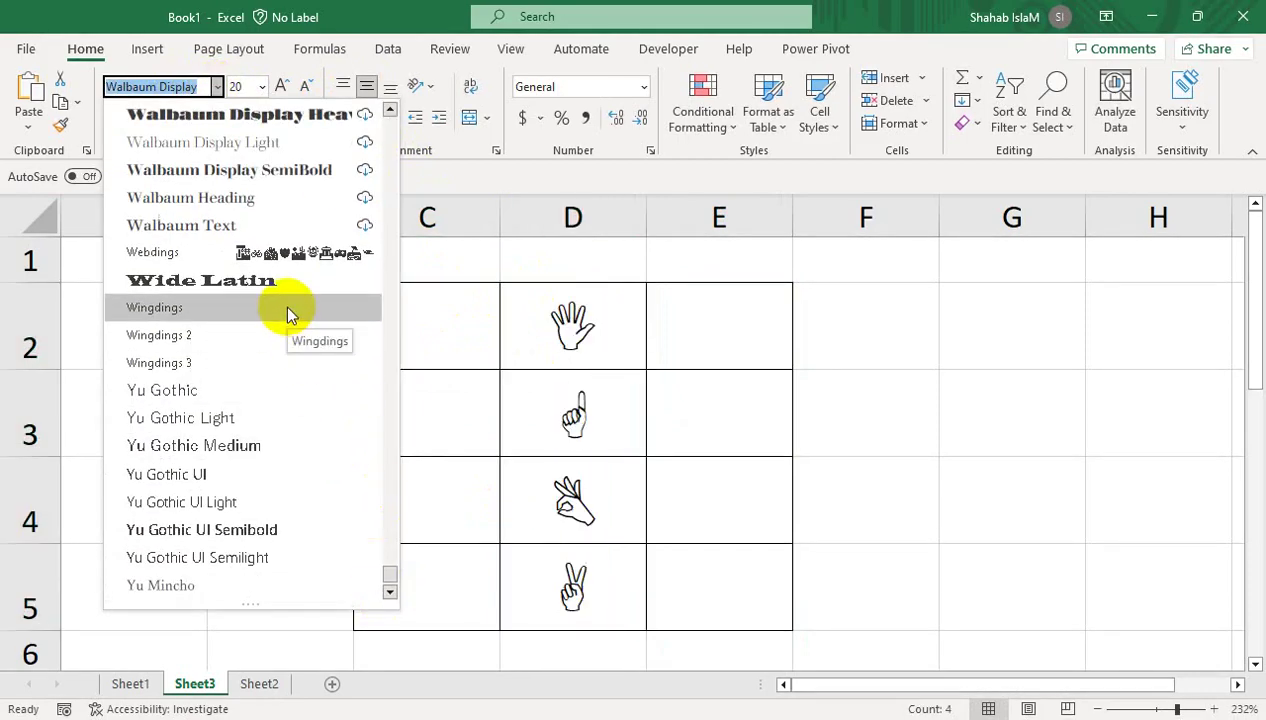
click(286, 307)
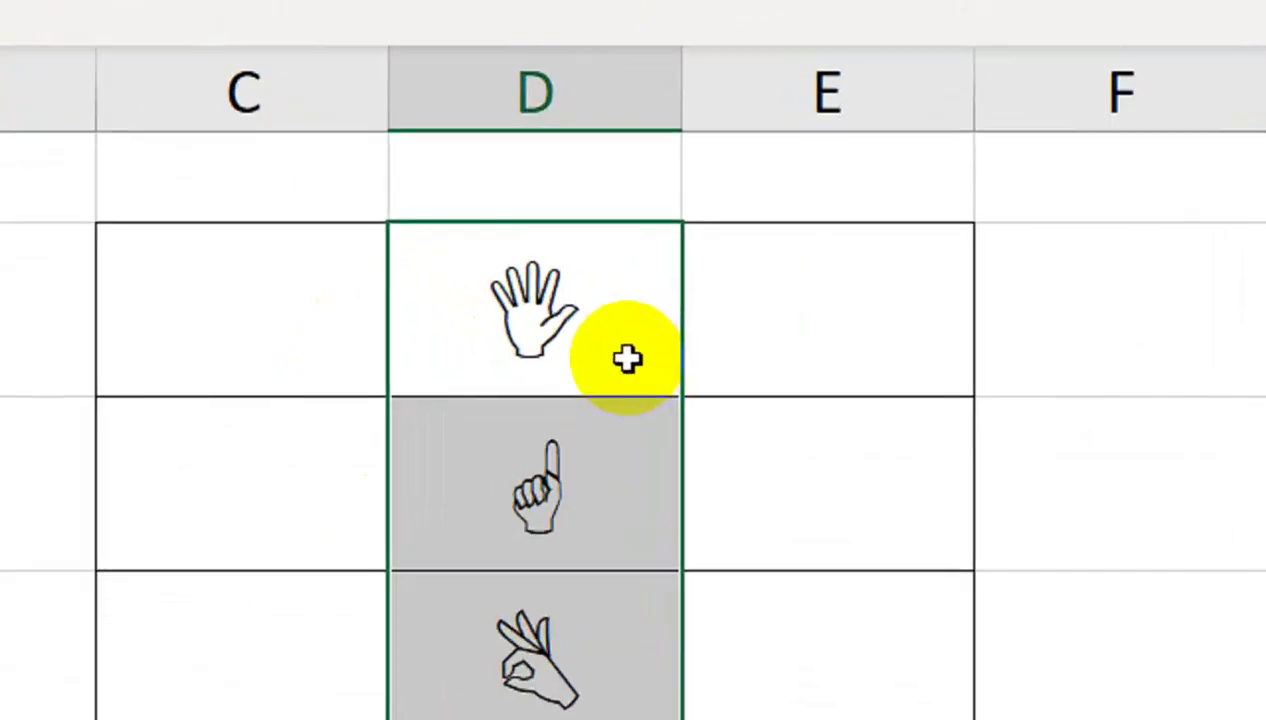
Enter 3, 2, 1 and 5 down E2:E5 beside the hand symbols.
click(569, 333)
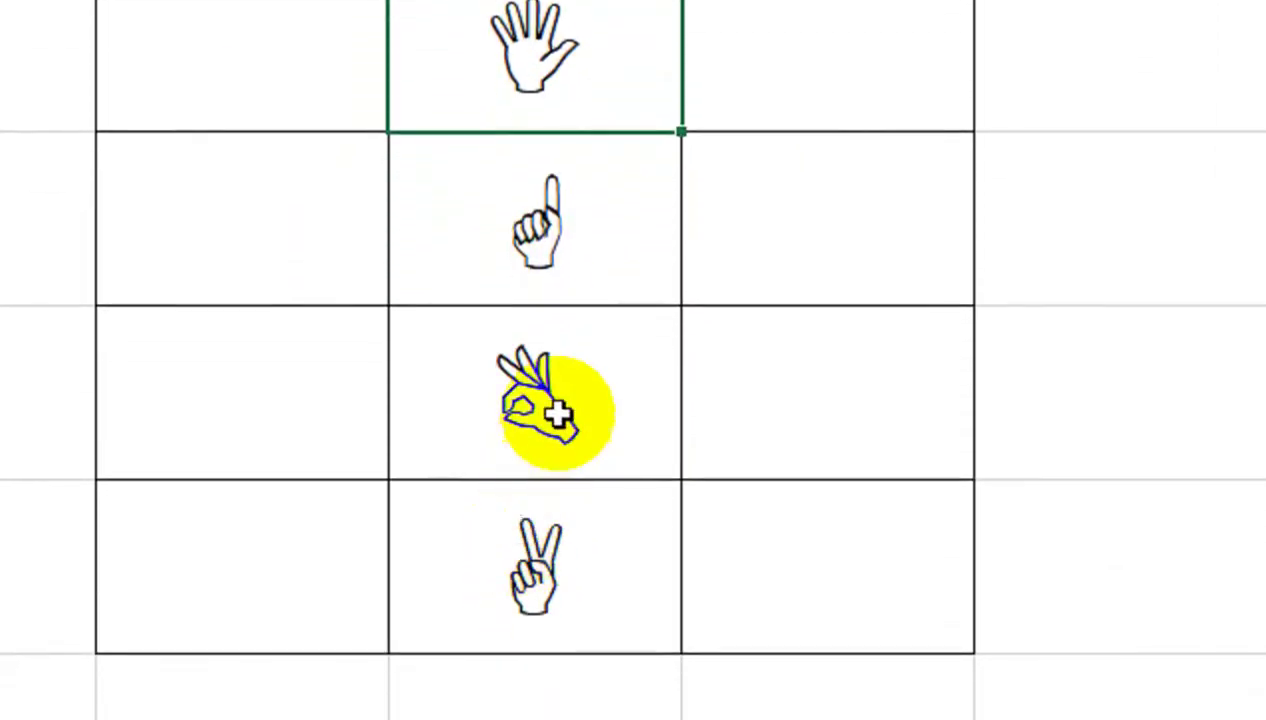
click(820, 180)
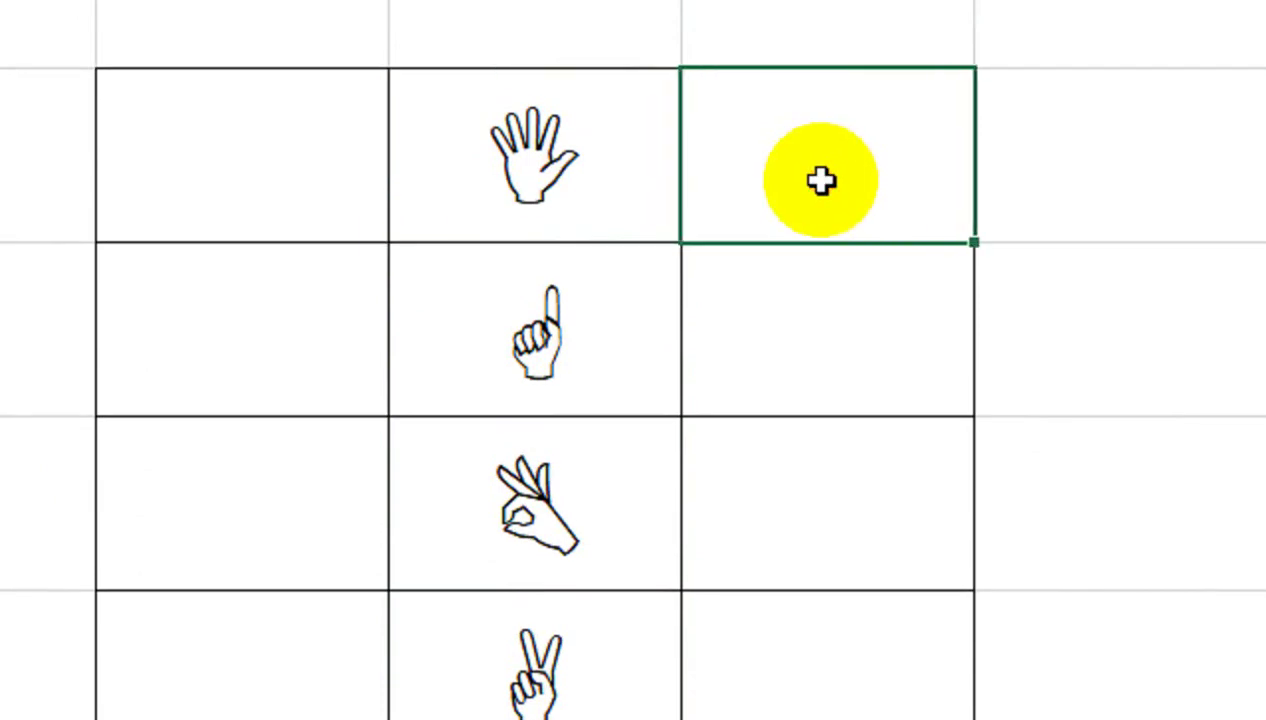
text(3)
key(Return)
text(2)
key(Return)
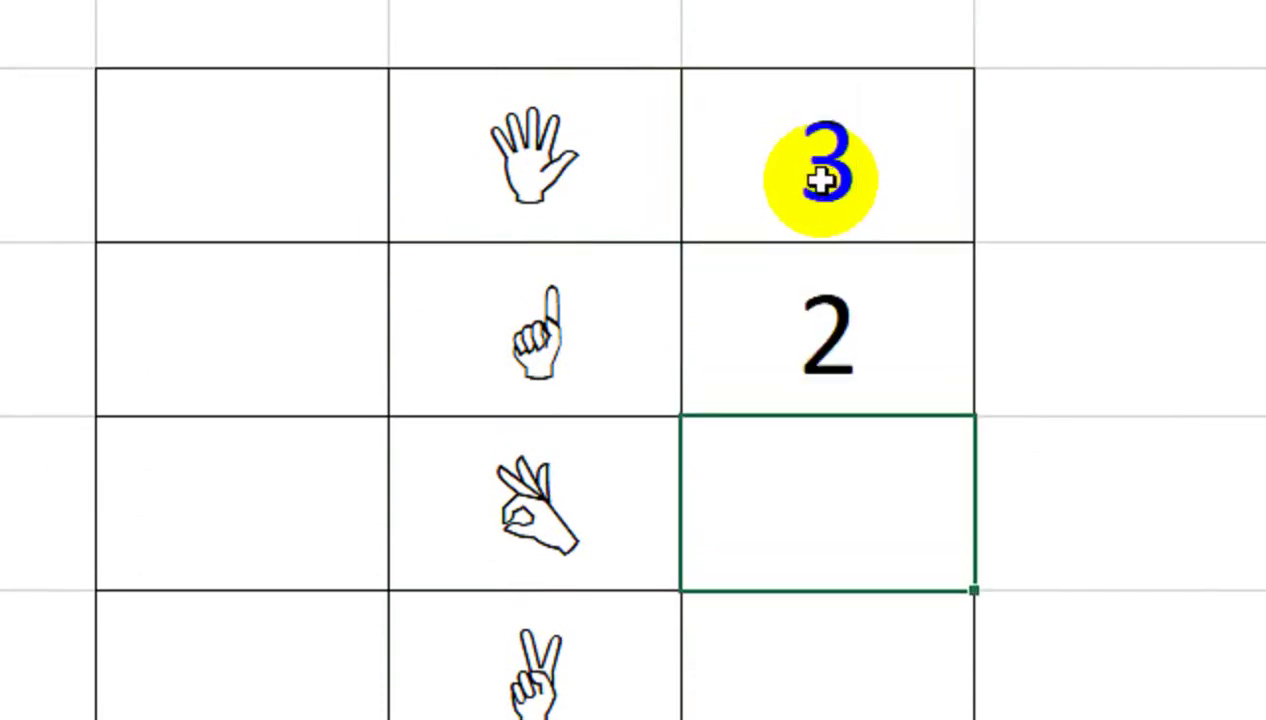
text(1)
key(Return)
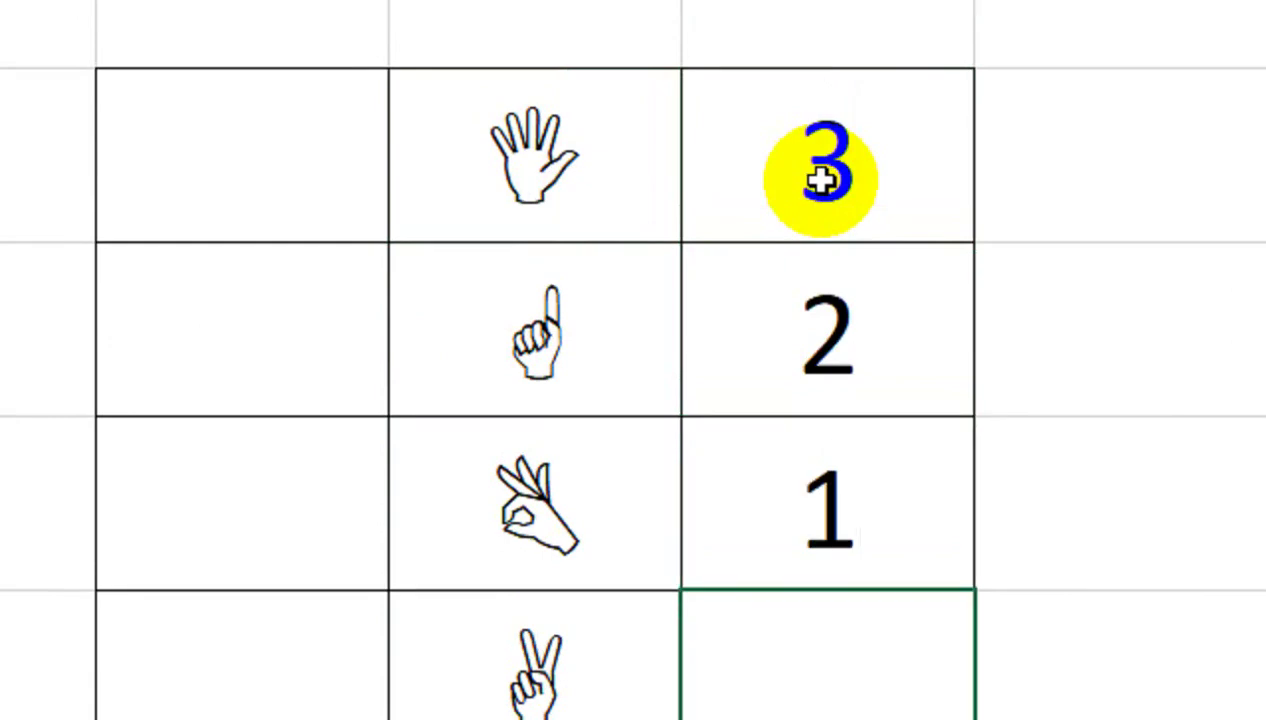
text(5)
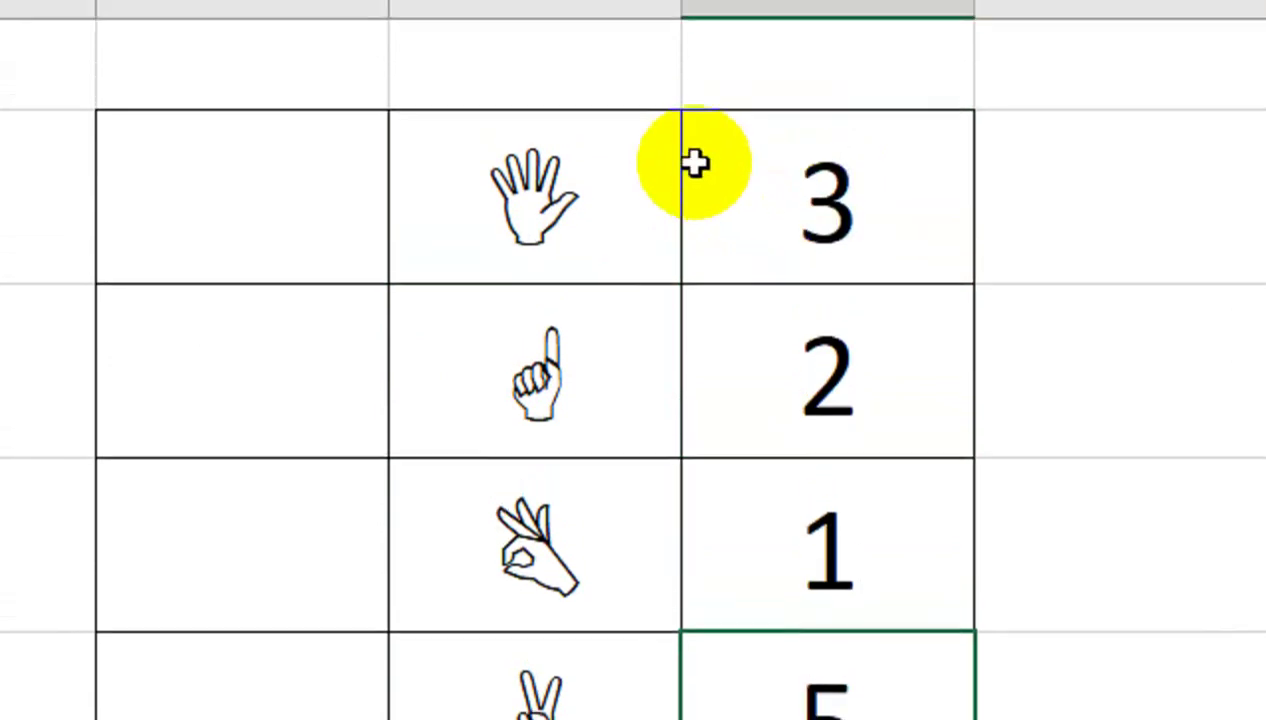
key(Up)
key(Up)
key(Up)
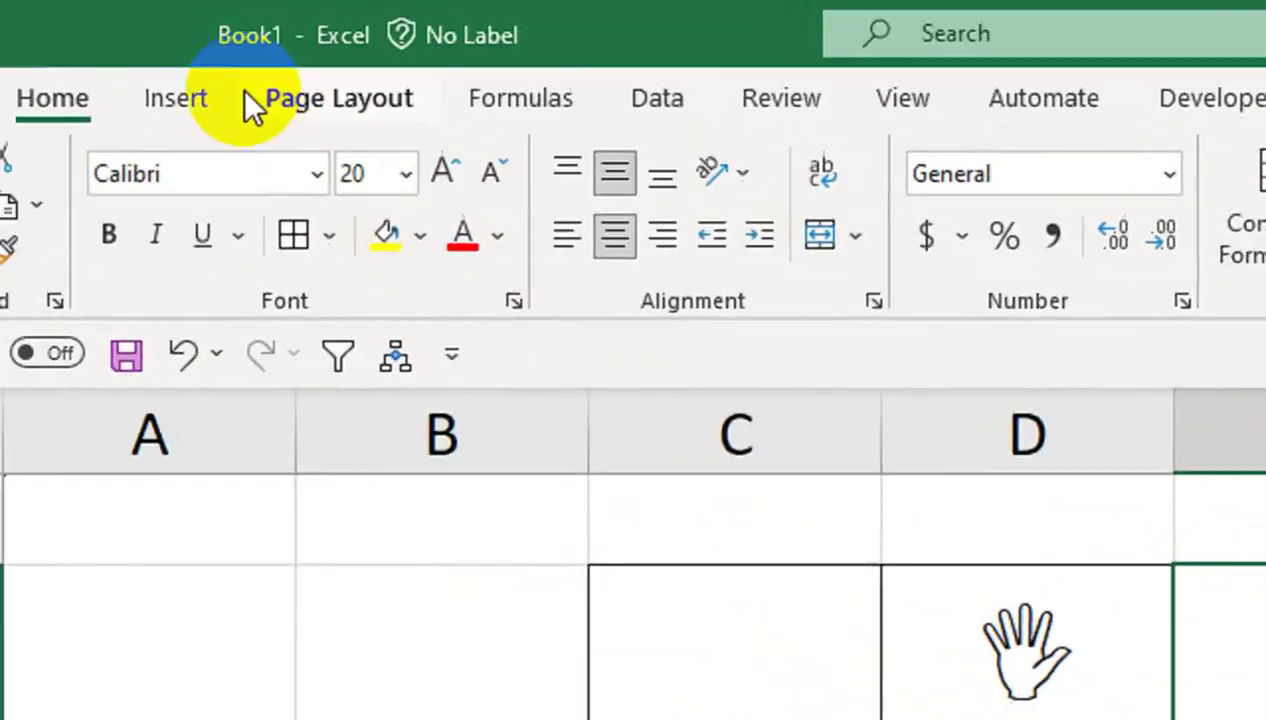
click(295, 98)
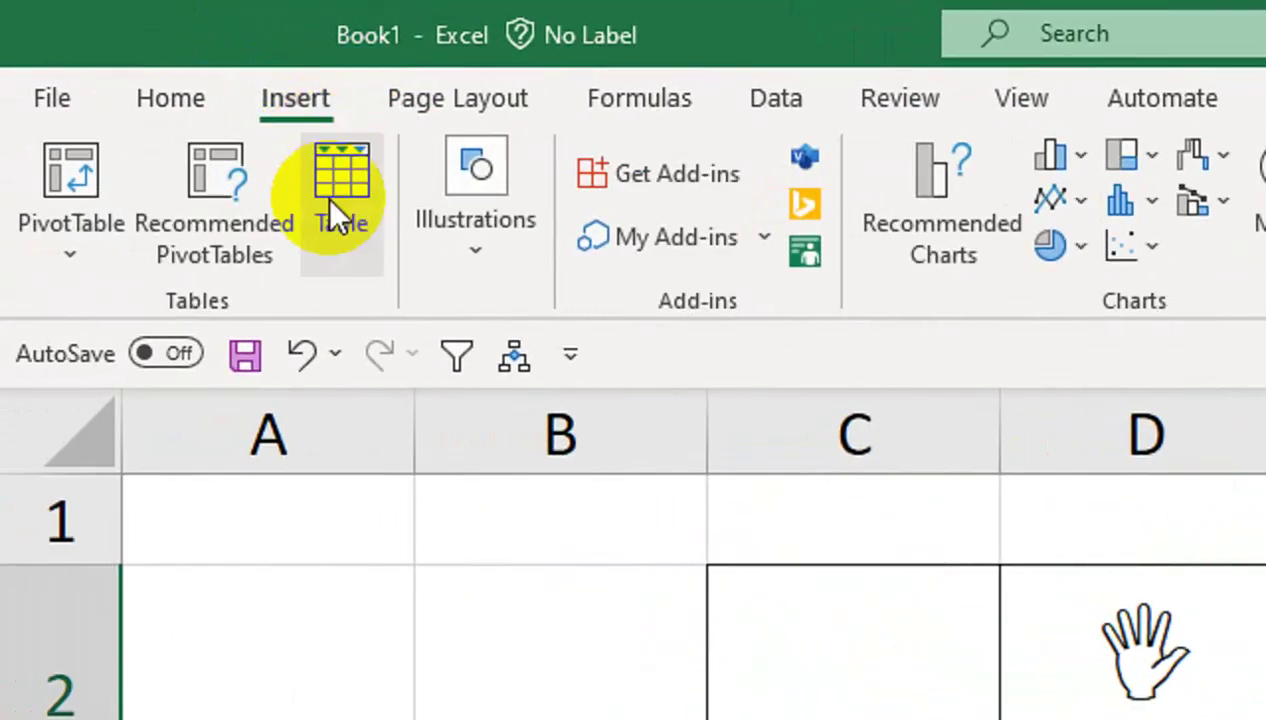
Draw arrow shapes from the numbers 3, 2 and 1 to their hand symbols.
click(475, 237)
click(558, 448)
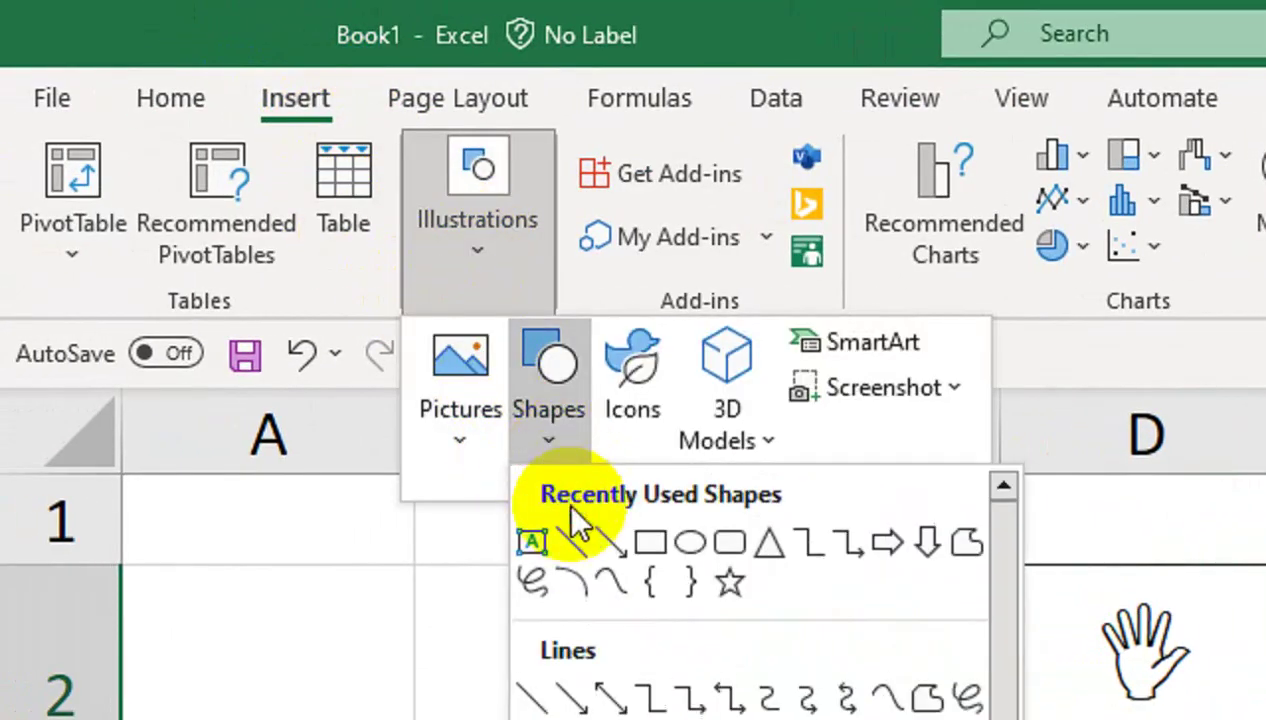
click(603, 530)
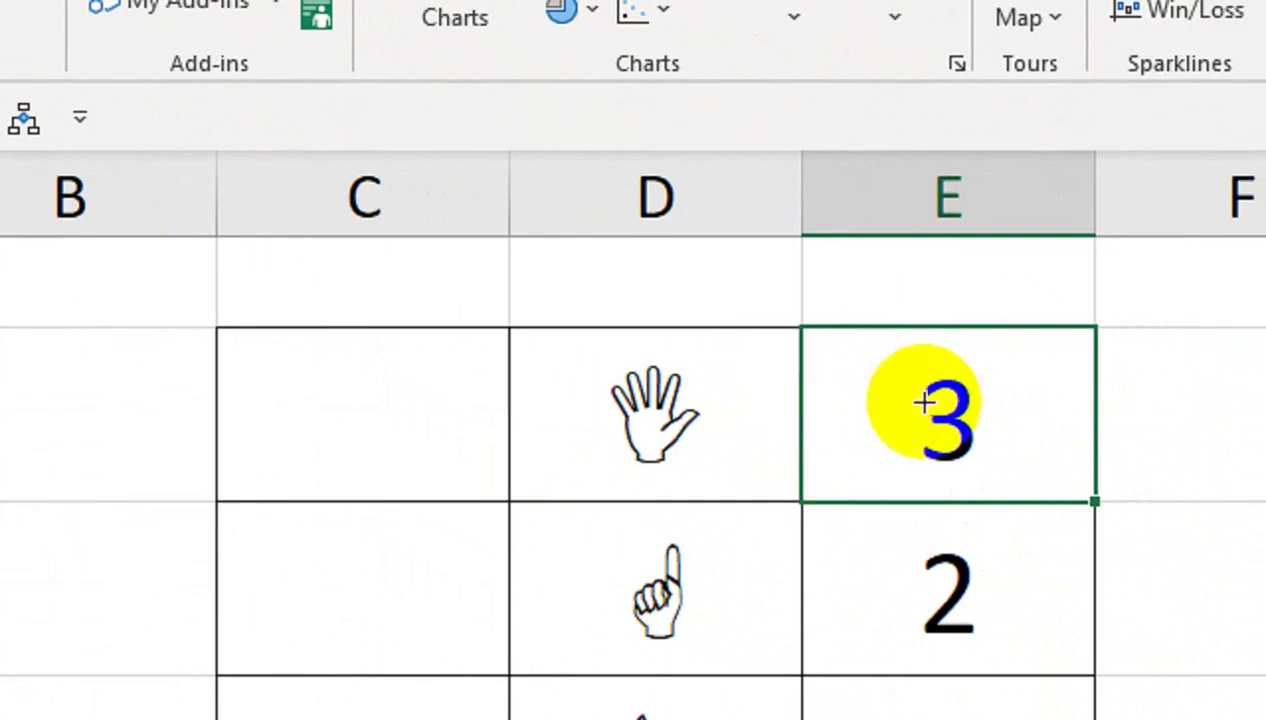
drag(922, 402, 703, 540)
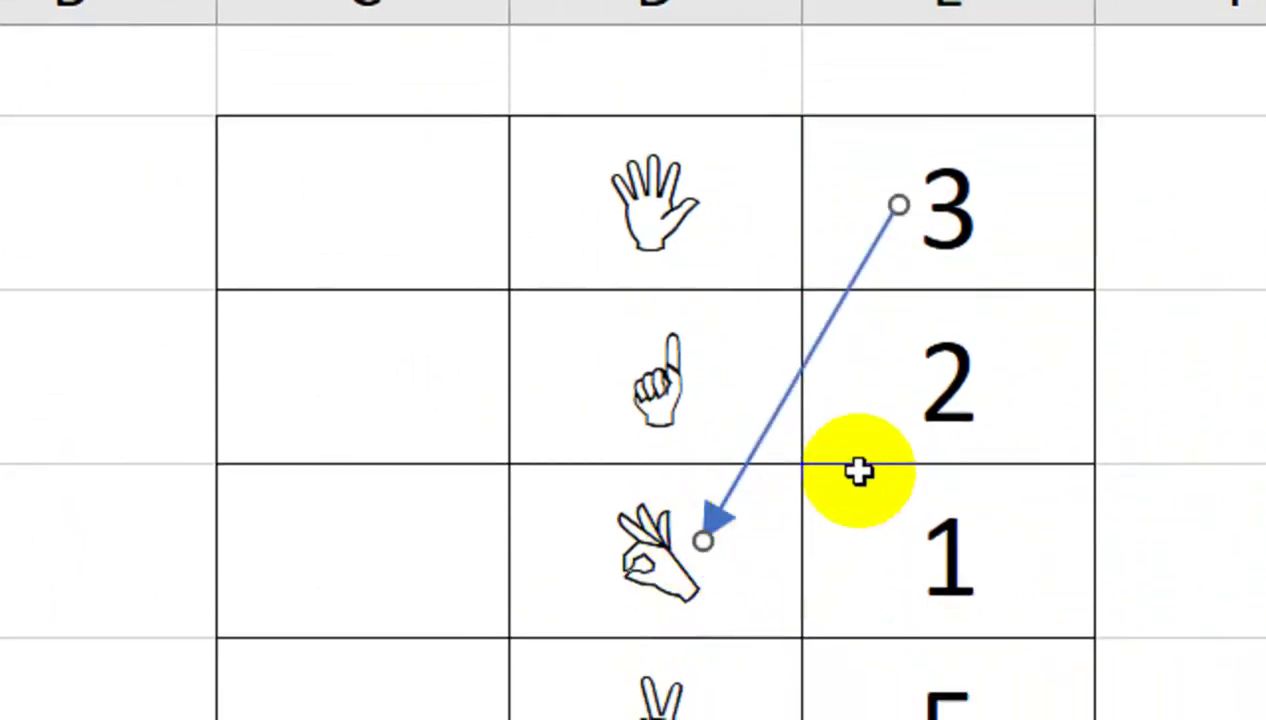
drag(899, 429, 765, 672)
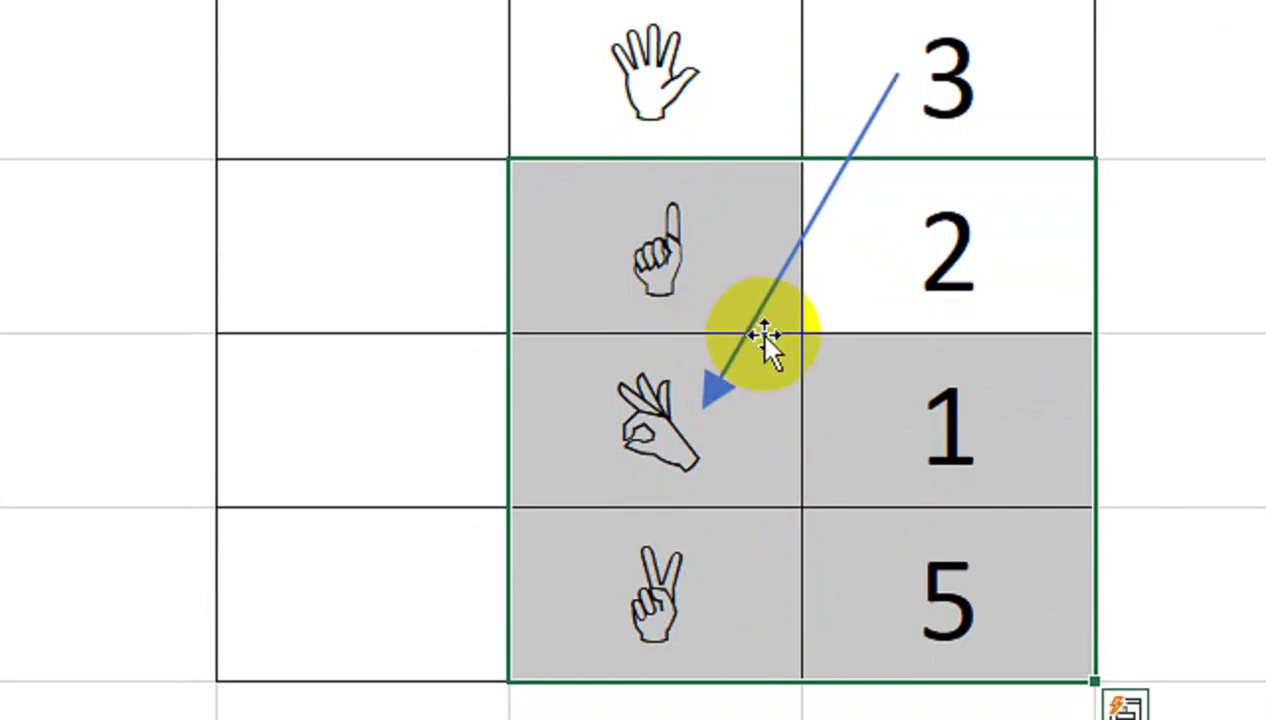
click(756, 320)
drag(756, 318, 757, 497)
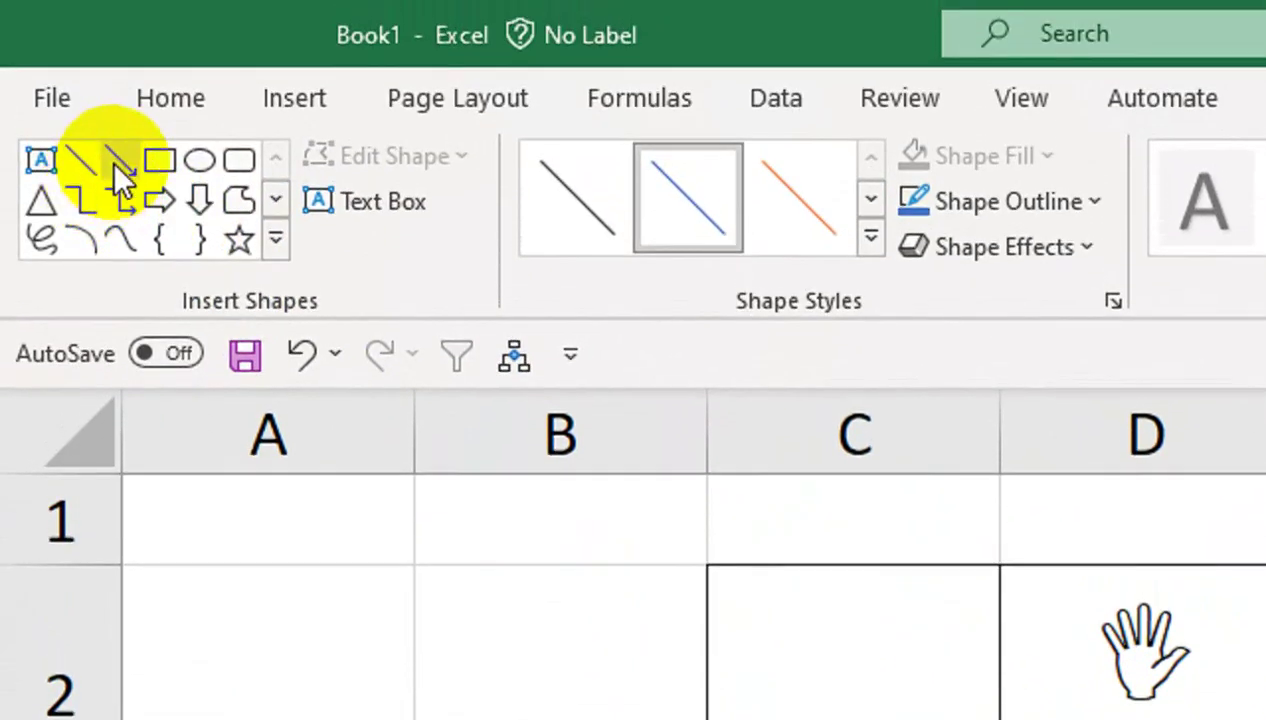
click(113, 161)
mouse_move(958, 540)
mouse_down()
mouse_move(810, 318)
mouse_move(750, 322)
mouse_up()
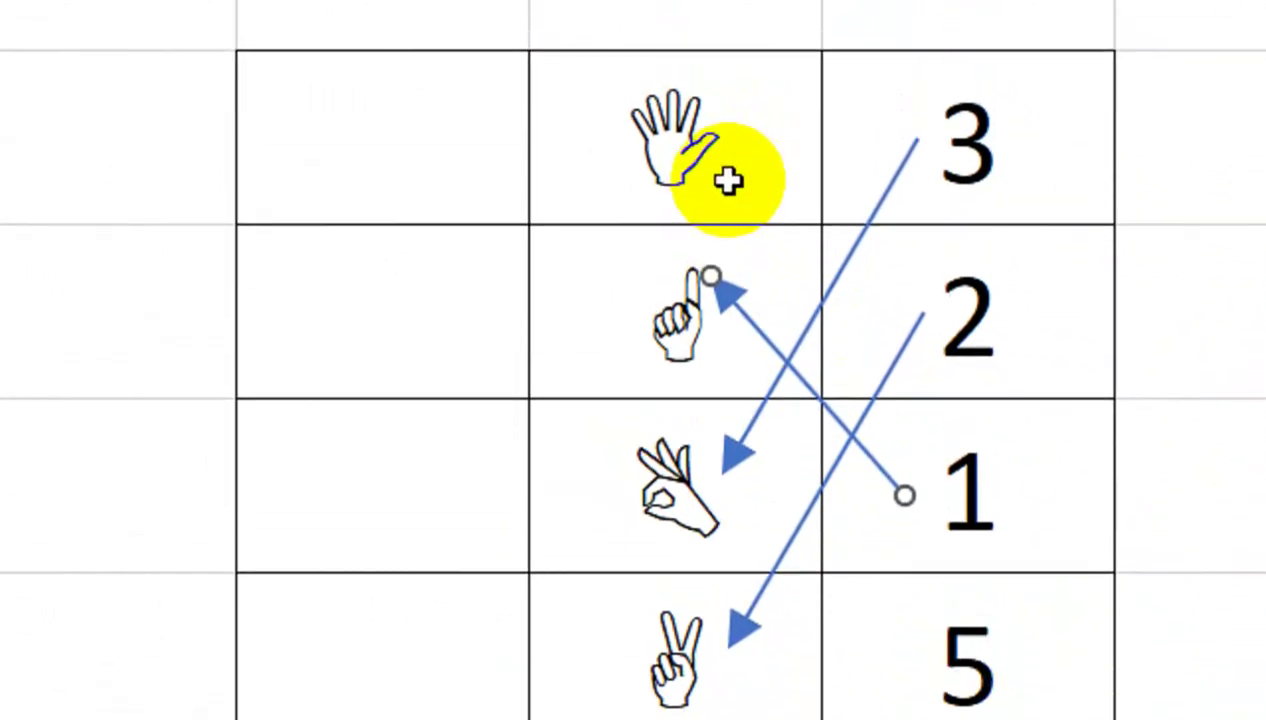
Delete all three arrows from the grid.
click(858, 262)
key(Delete)
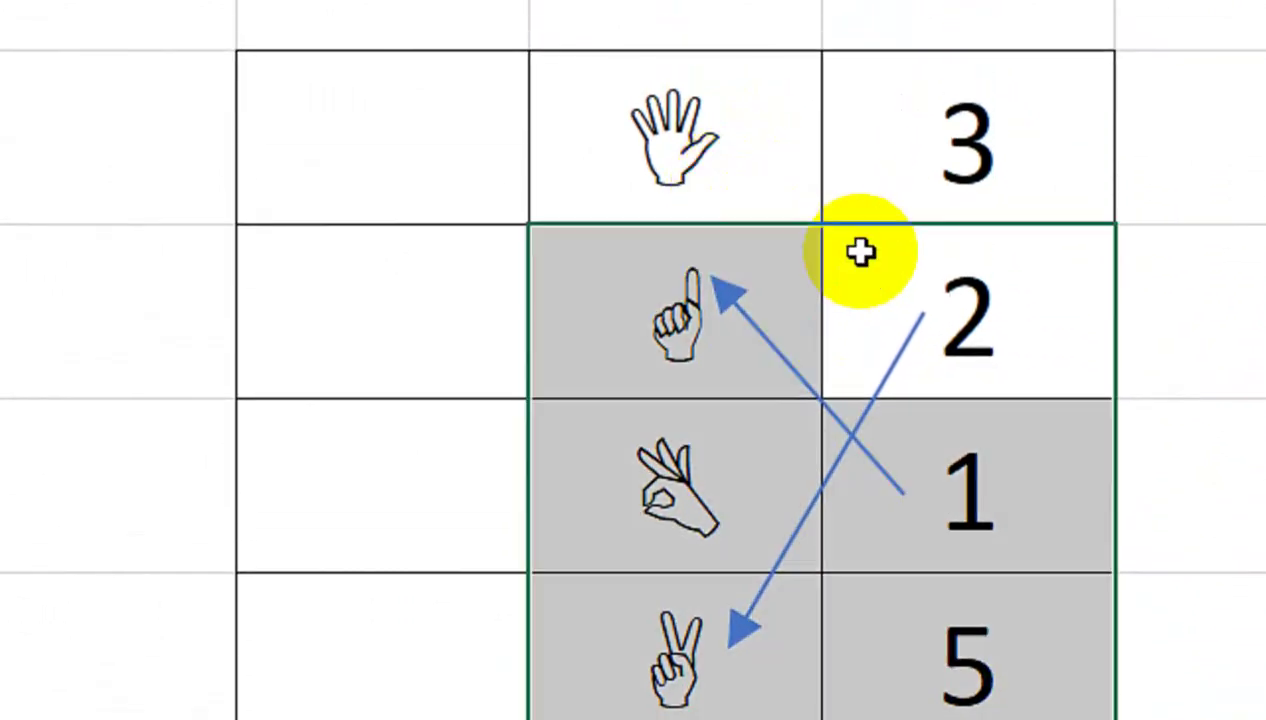
click(777, 344)
key(Delete)
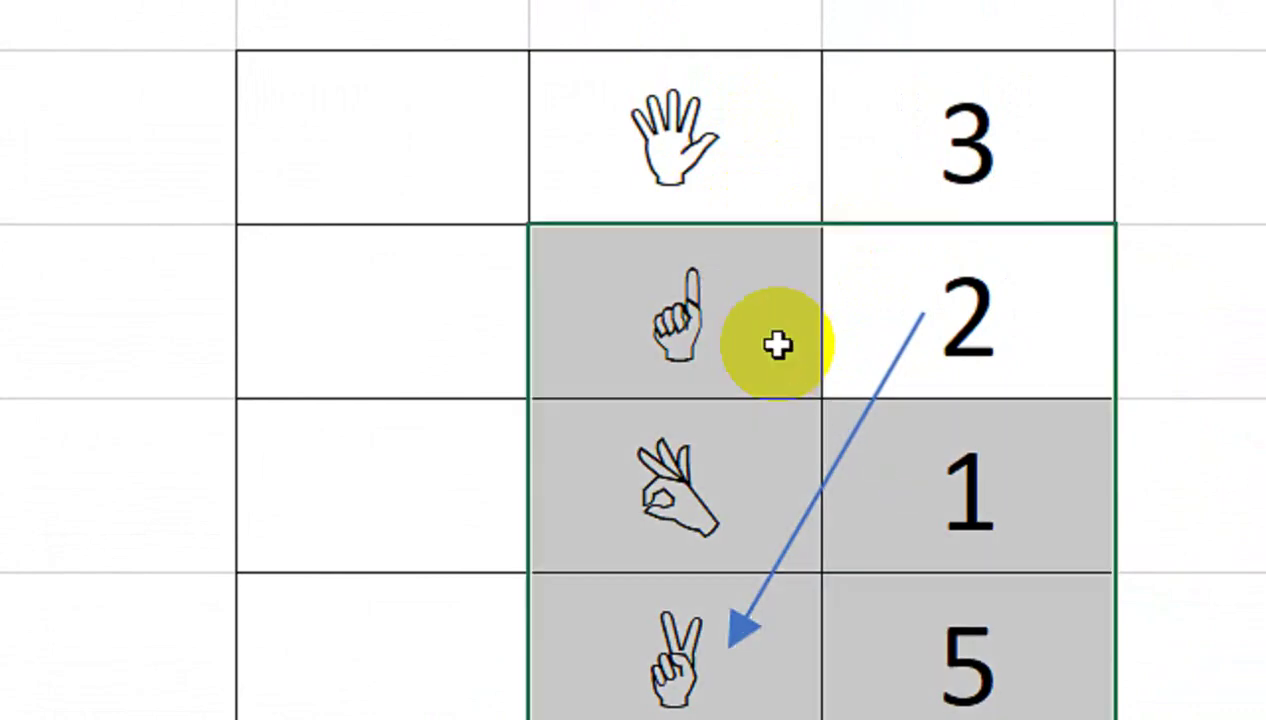
click(861, 410)
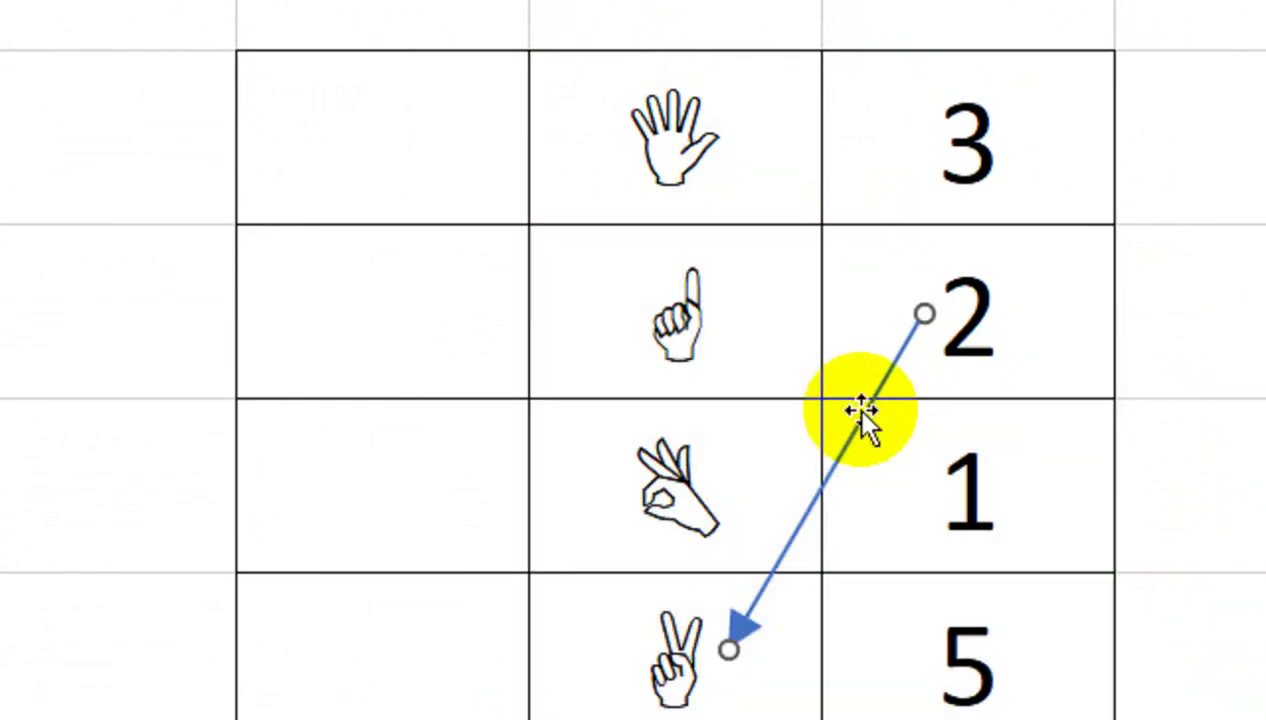
key(Delete)
click(866, 368)
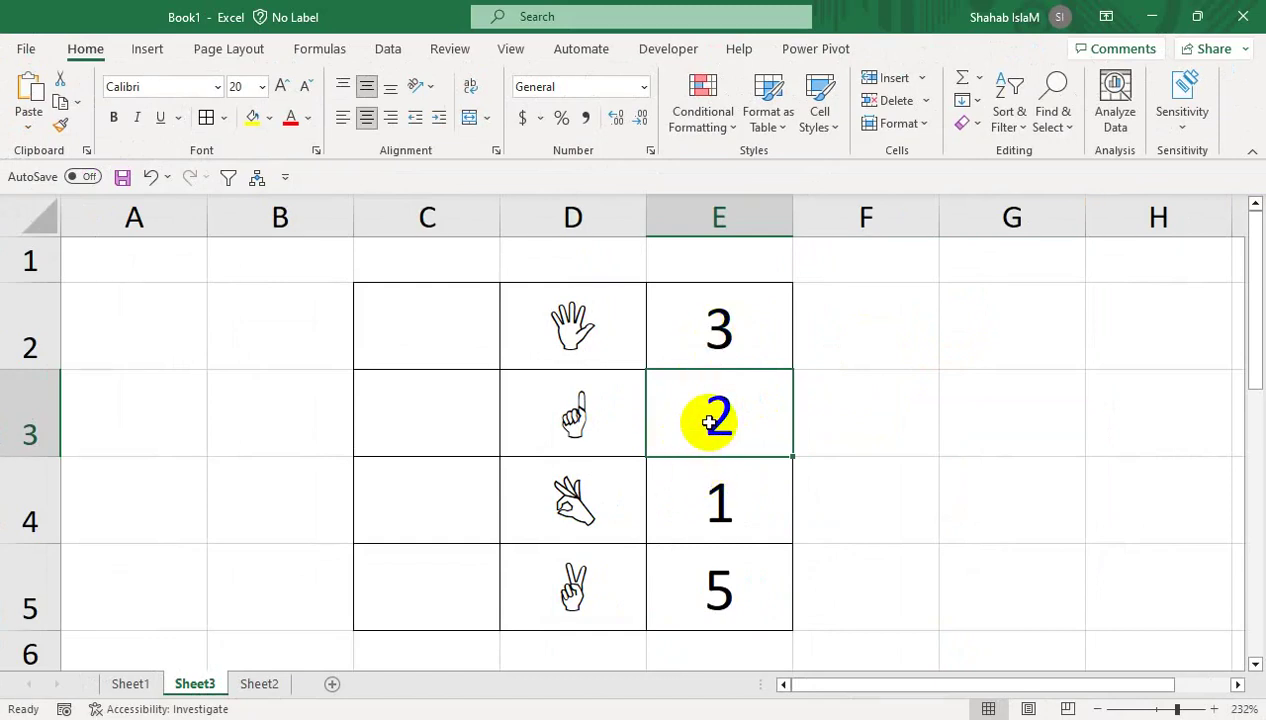
Begin retyping column E, entering 5 and 2 in the lower cells.
text(5)
key(Return)
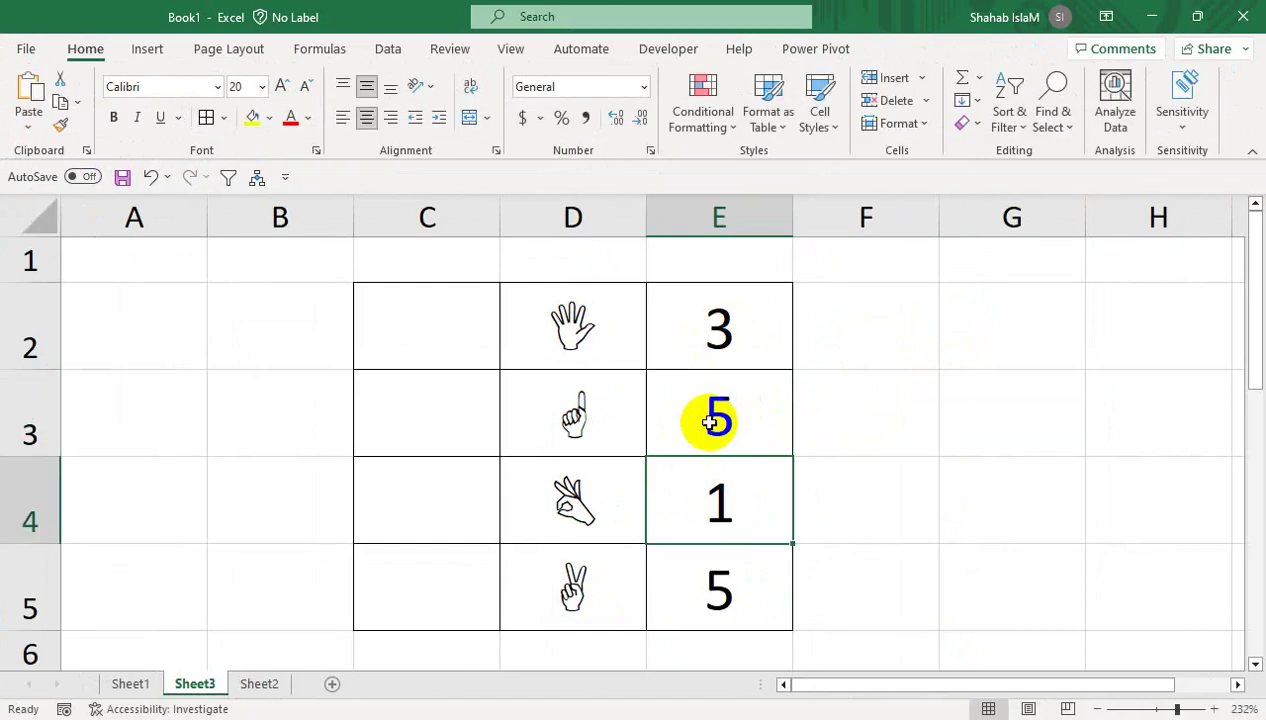
key(Return)
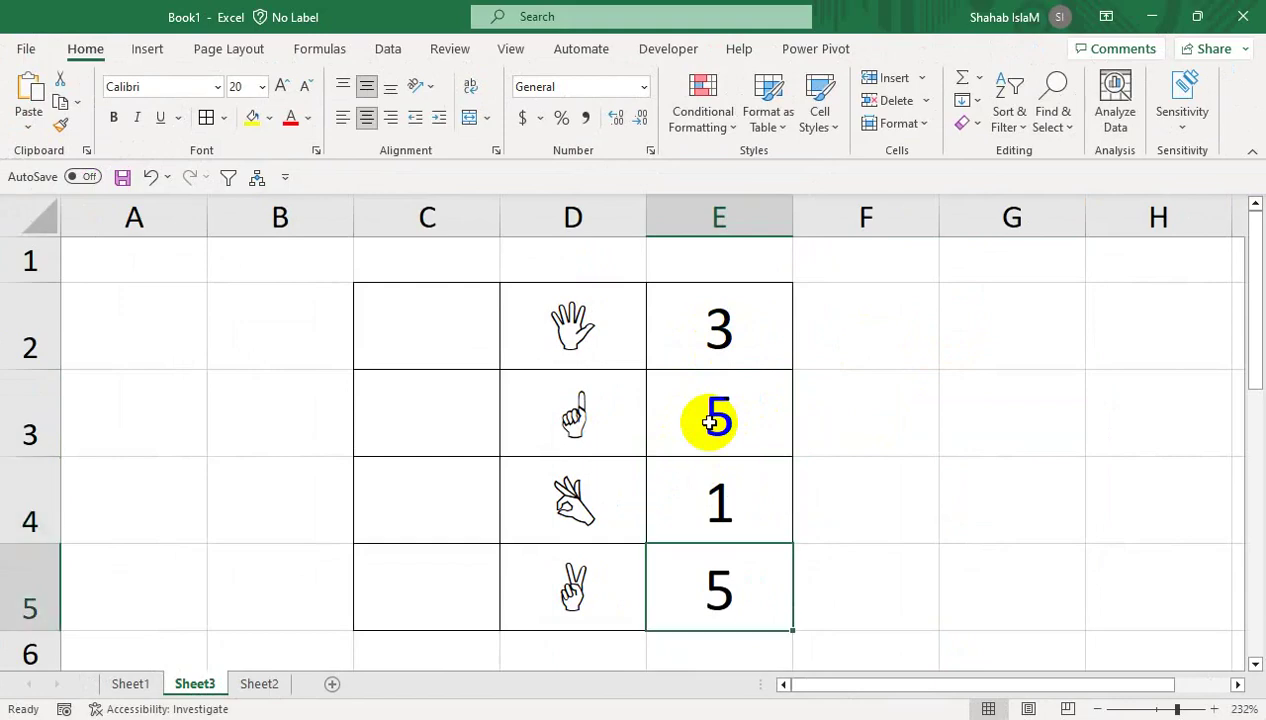
text(2)
key(Return)
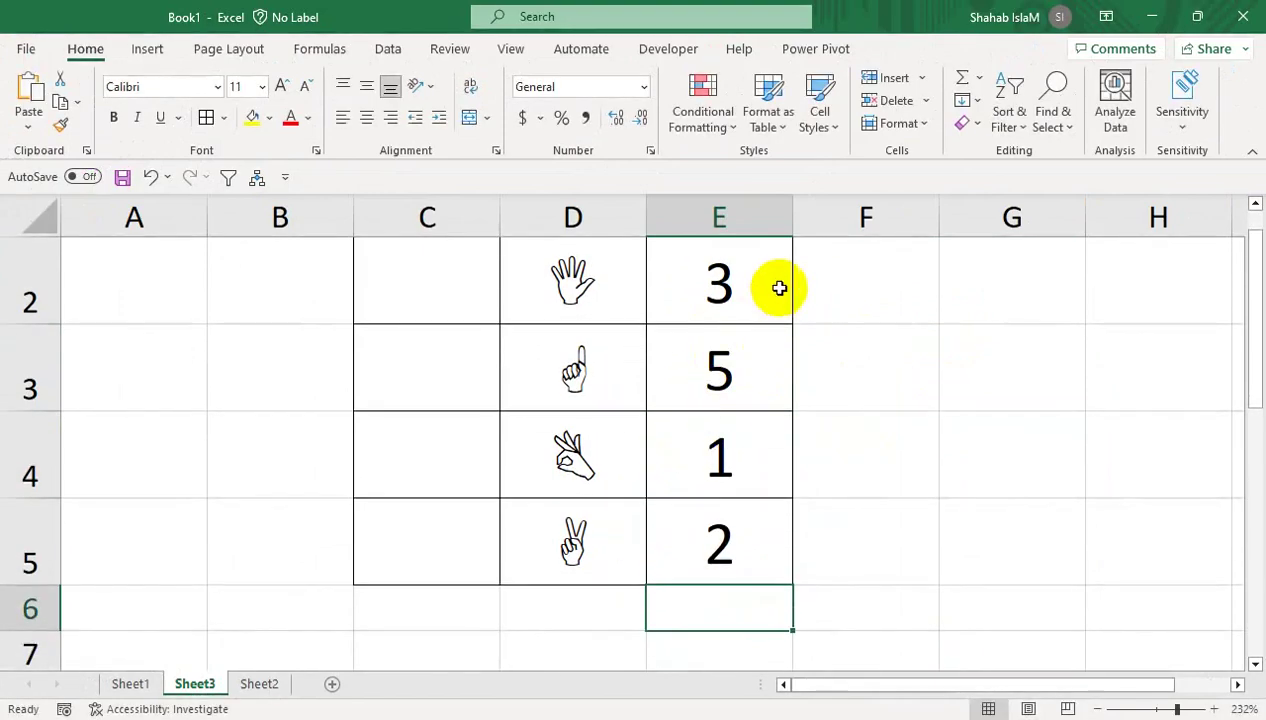
Correct E3:E5 to 2, 5 and 1 so column E reads 3, 2, 5, 1.
click(692, 442)
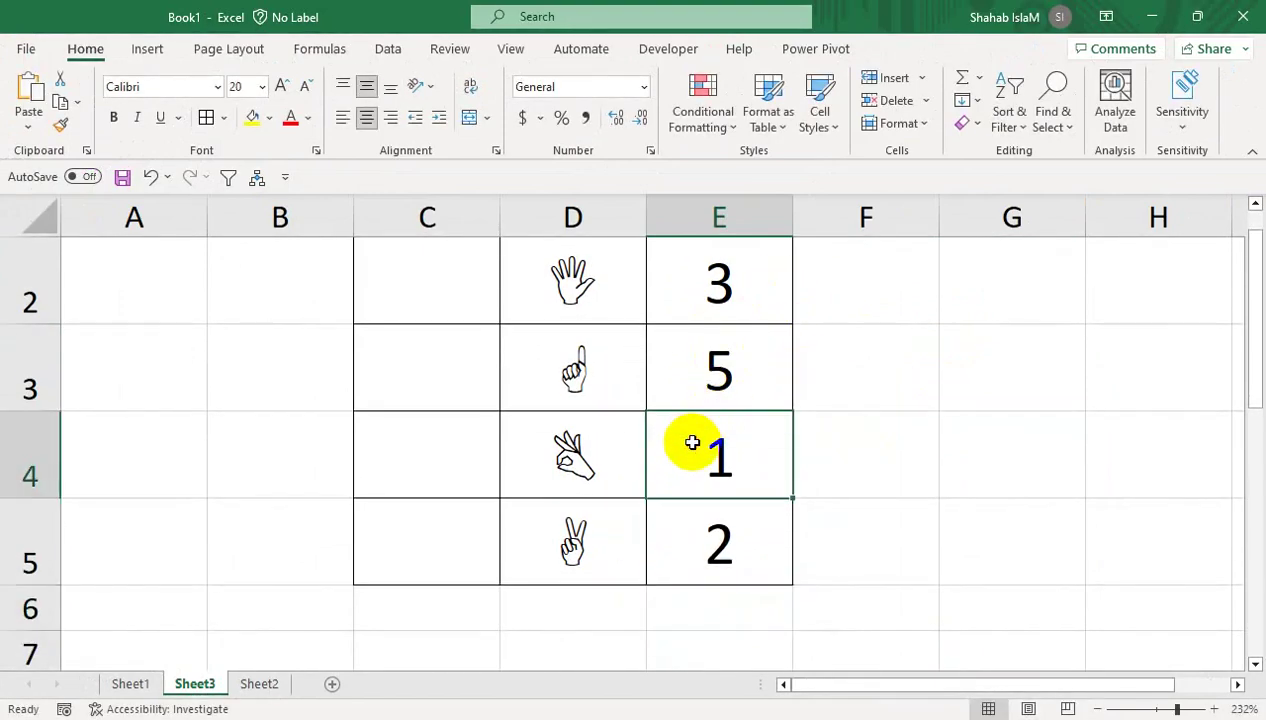
click(722, 548)
key(Up)
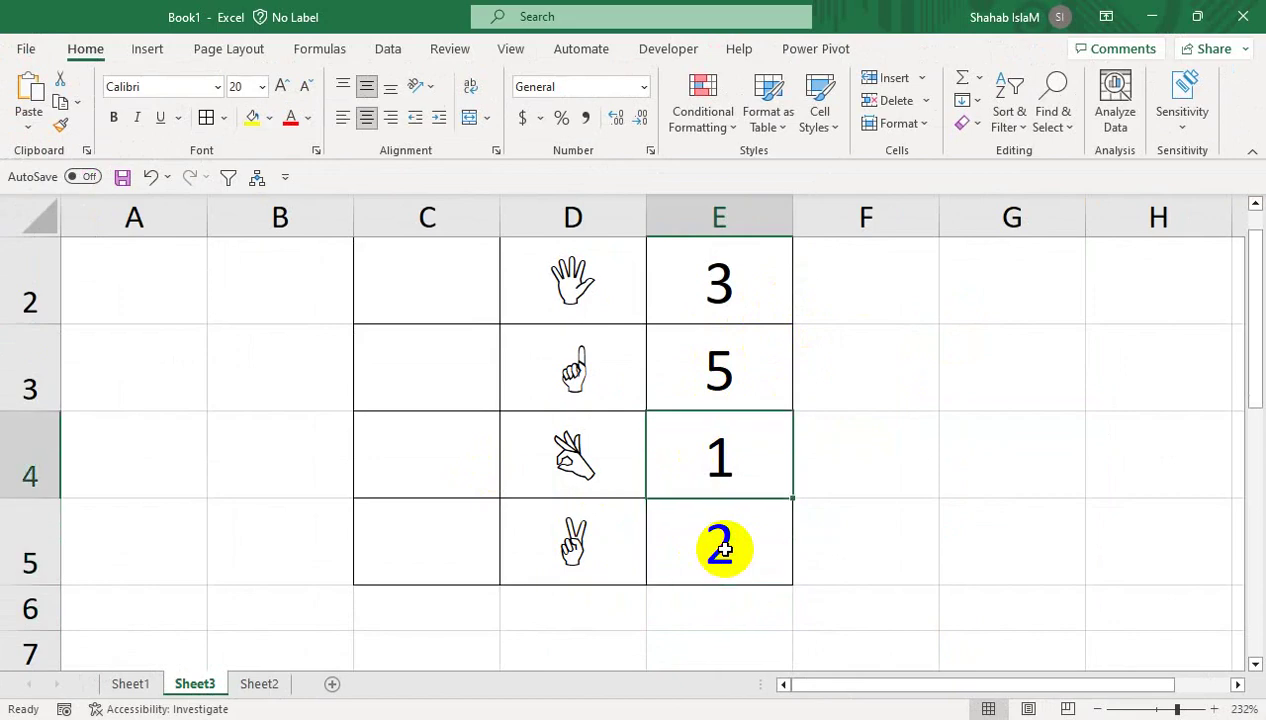
text(5)
key(Return)
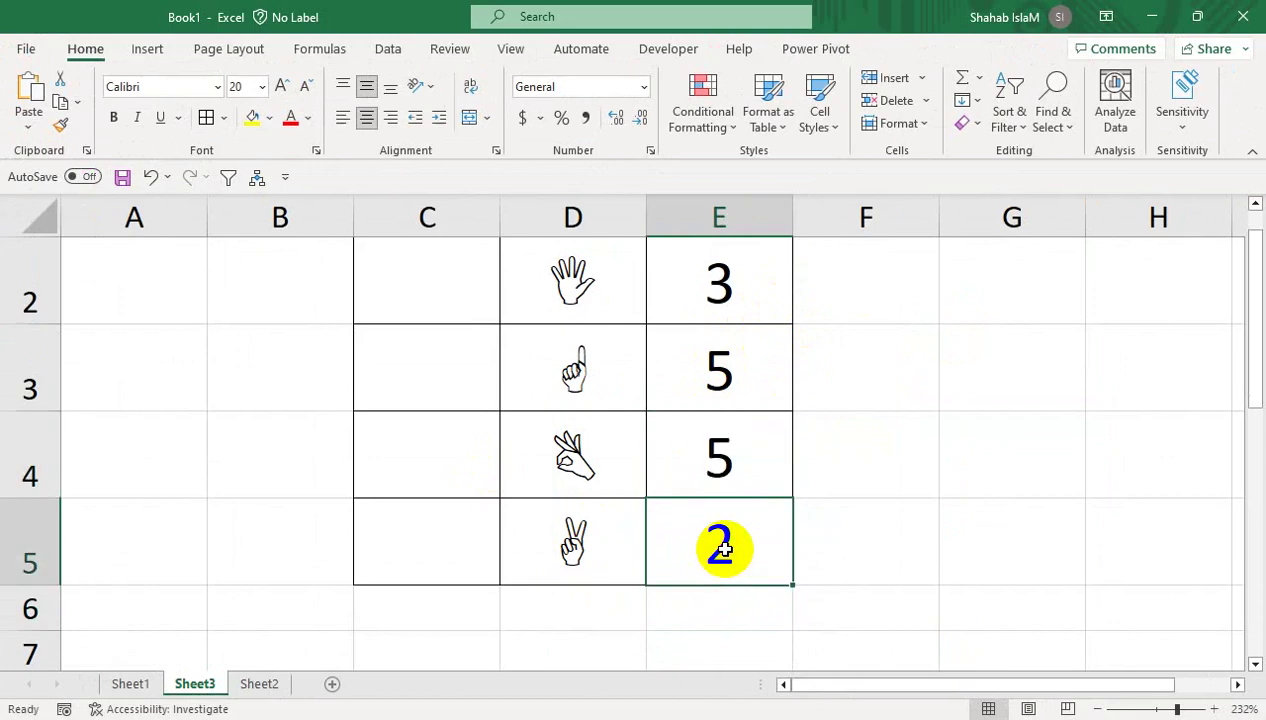
text(1)
key(Up)
key(Up)
key(Up)
key(Down)
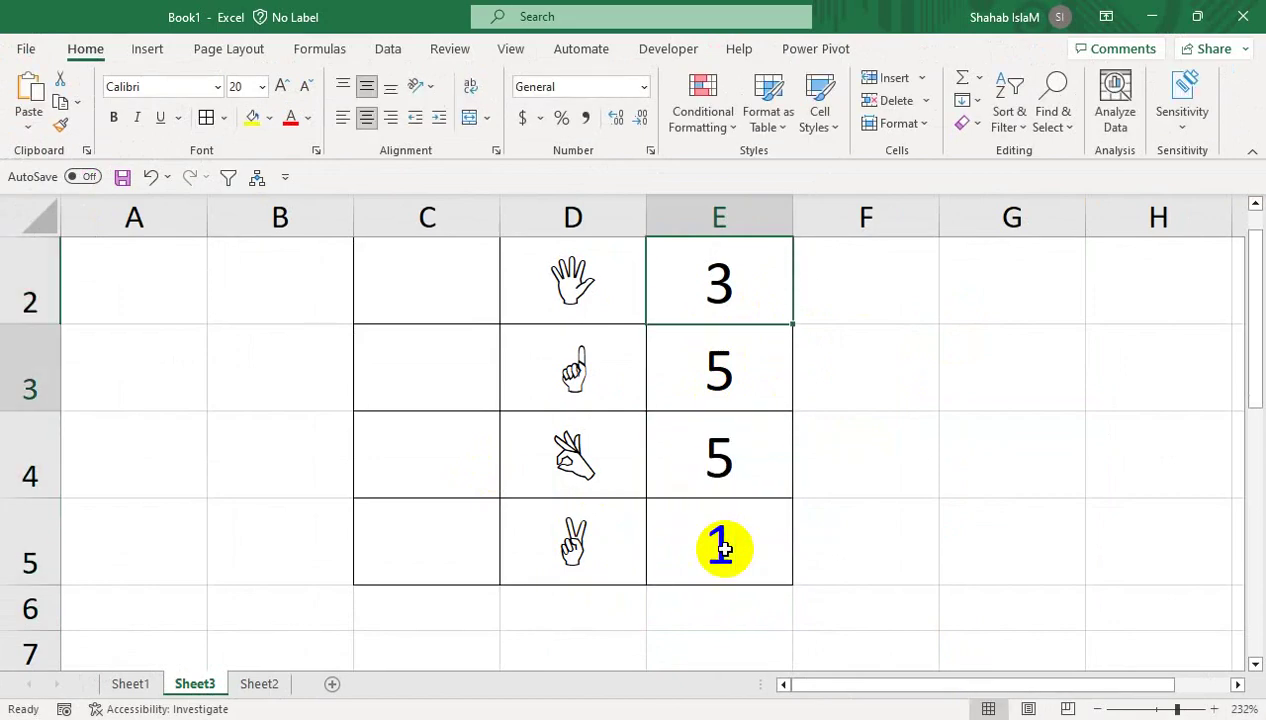
text(2)
key(Return)
click(934, 412)
drag(936, 408, 890, 203)
click(487, 336)
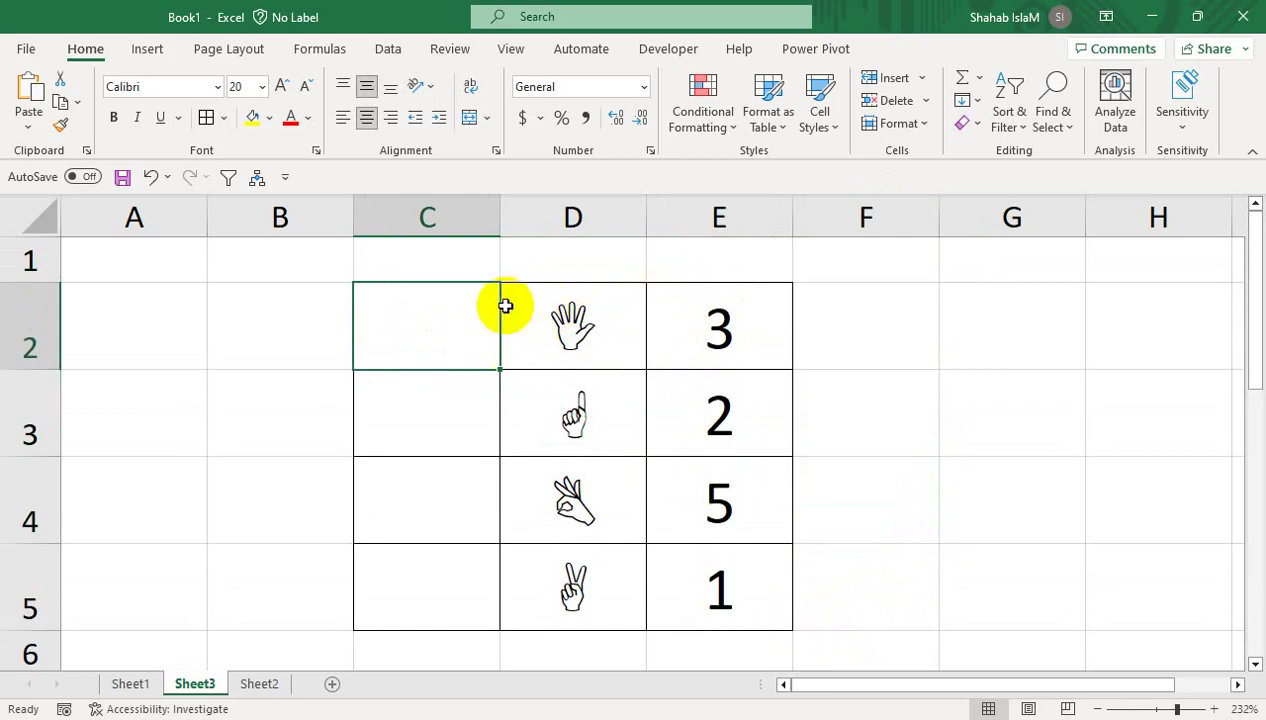
text(5)
key(Return)
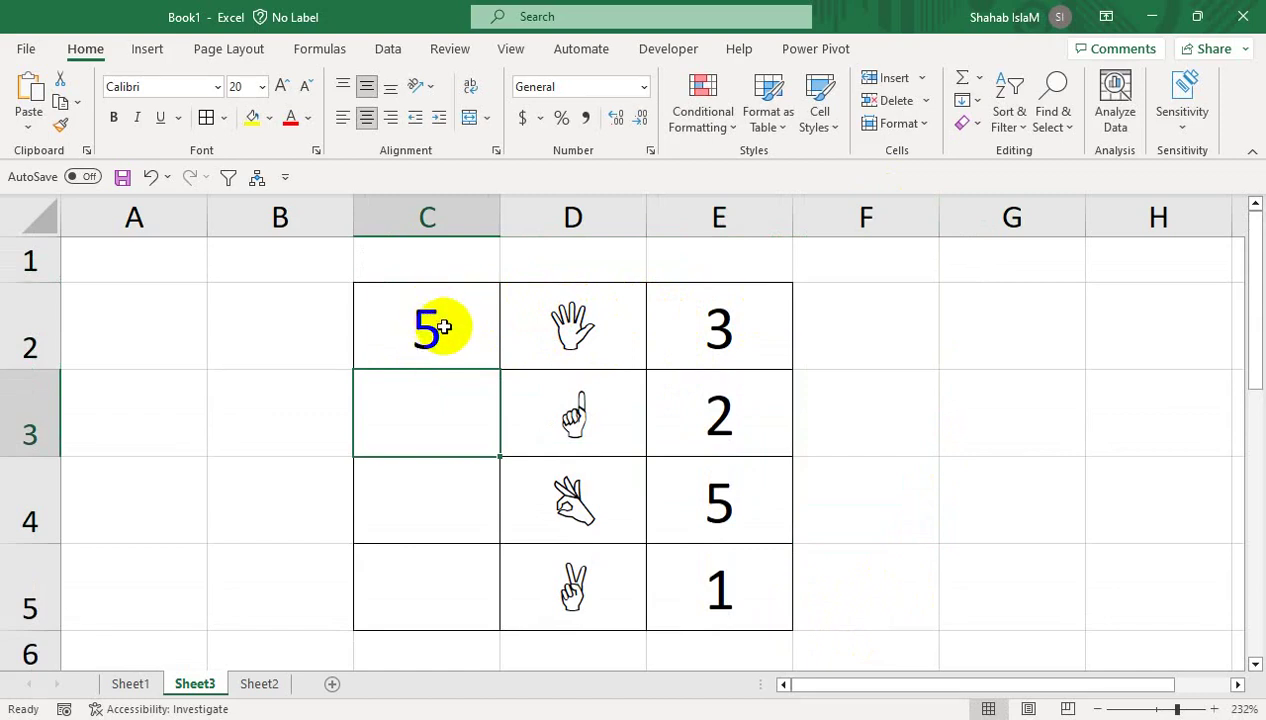
click(429, 327)
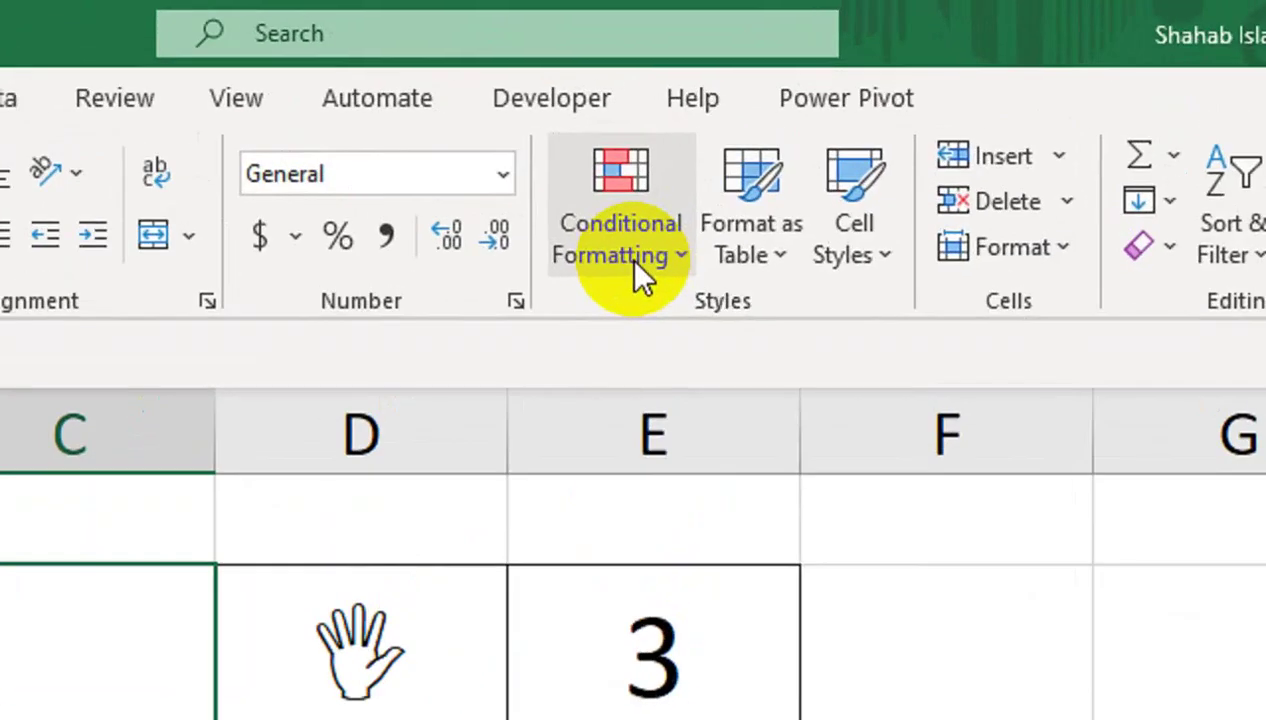
click(712, 125)
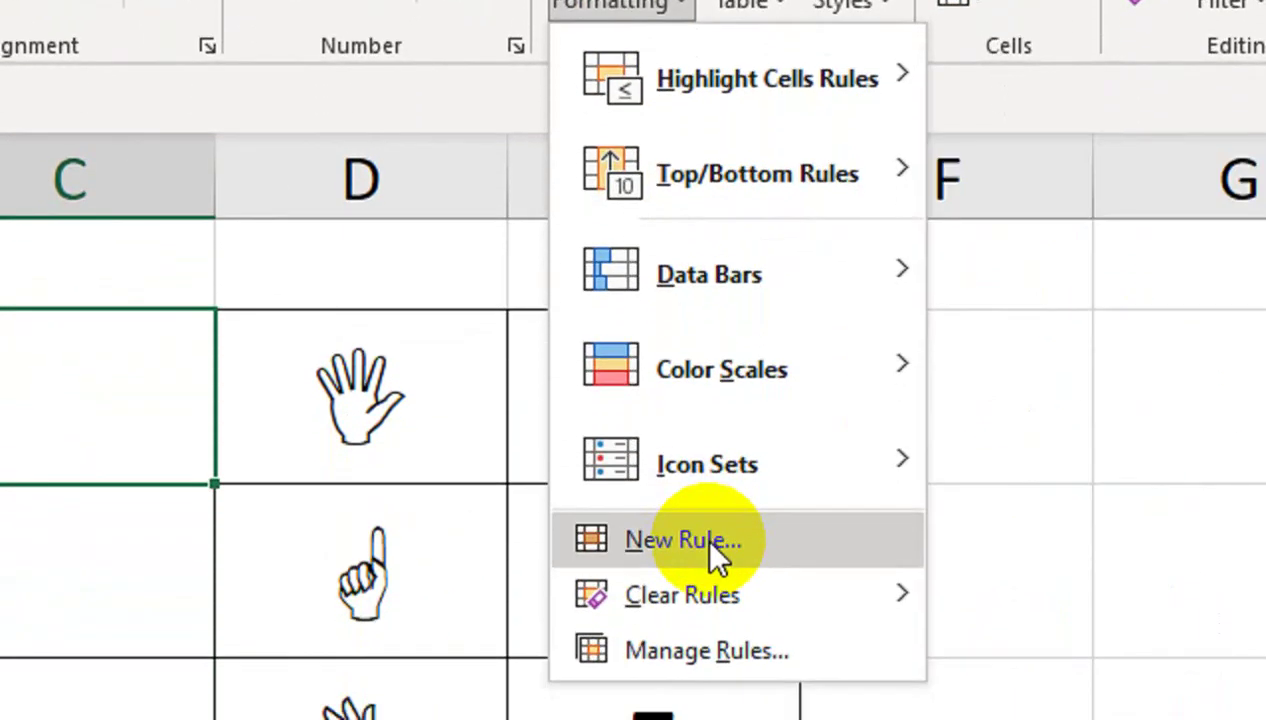
Create a 'Format only cells that contain' rule for C2 testing Cell Value equal to the target.
click(712, 545)
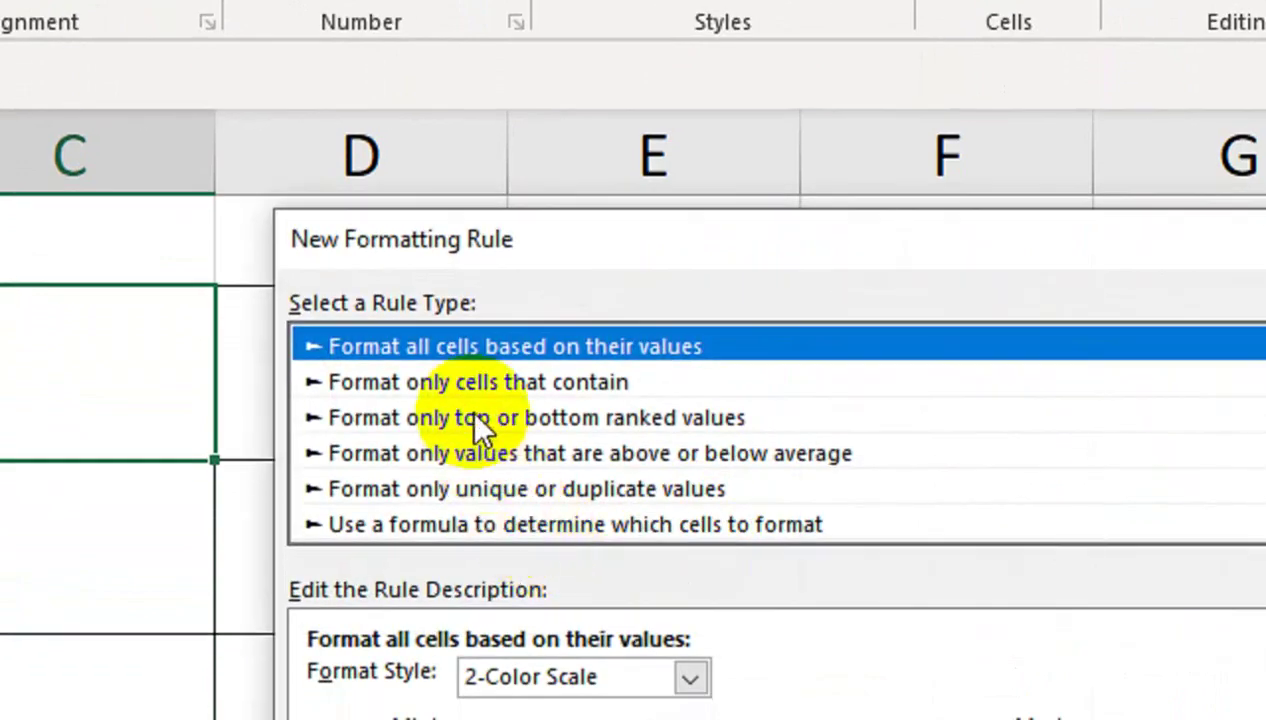
click(470, 378)
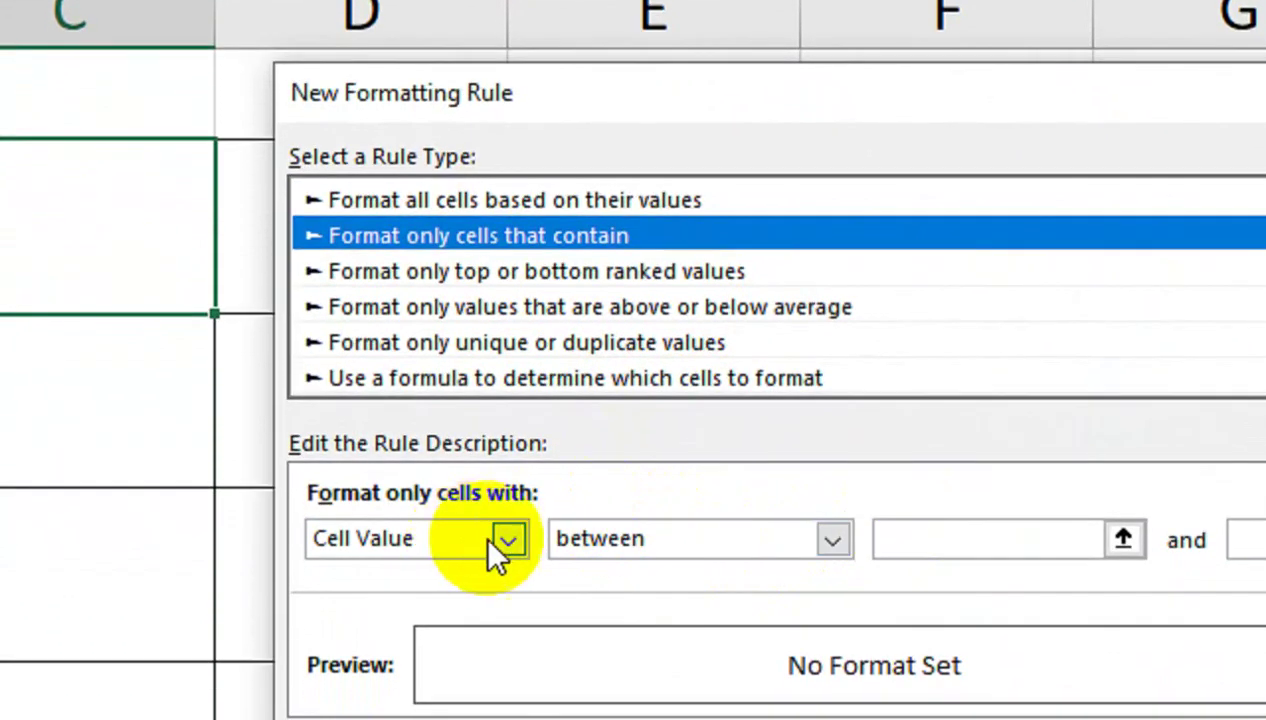
click(508, 539)
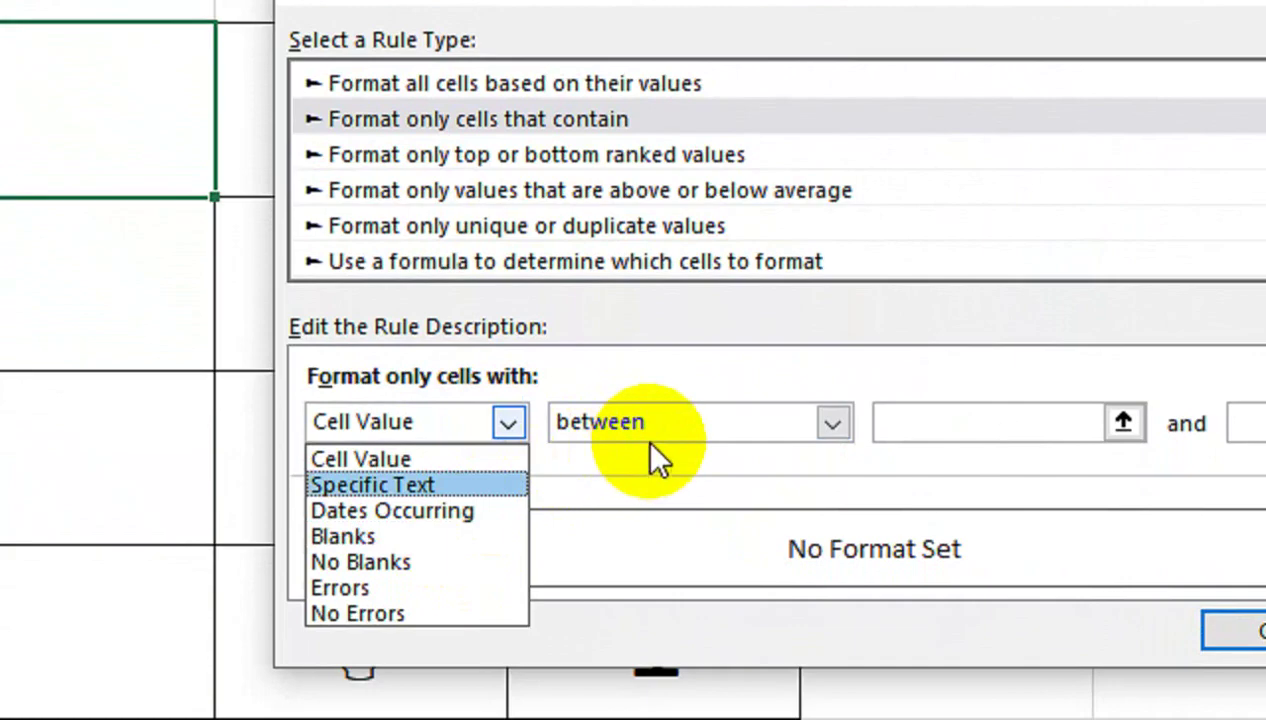
click(653, 444)
click(658, 420)
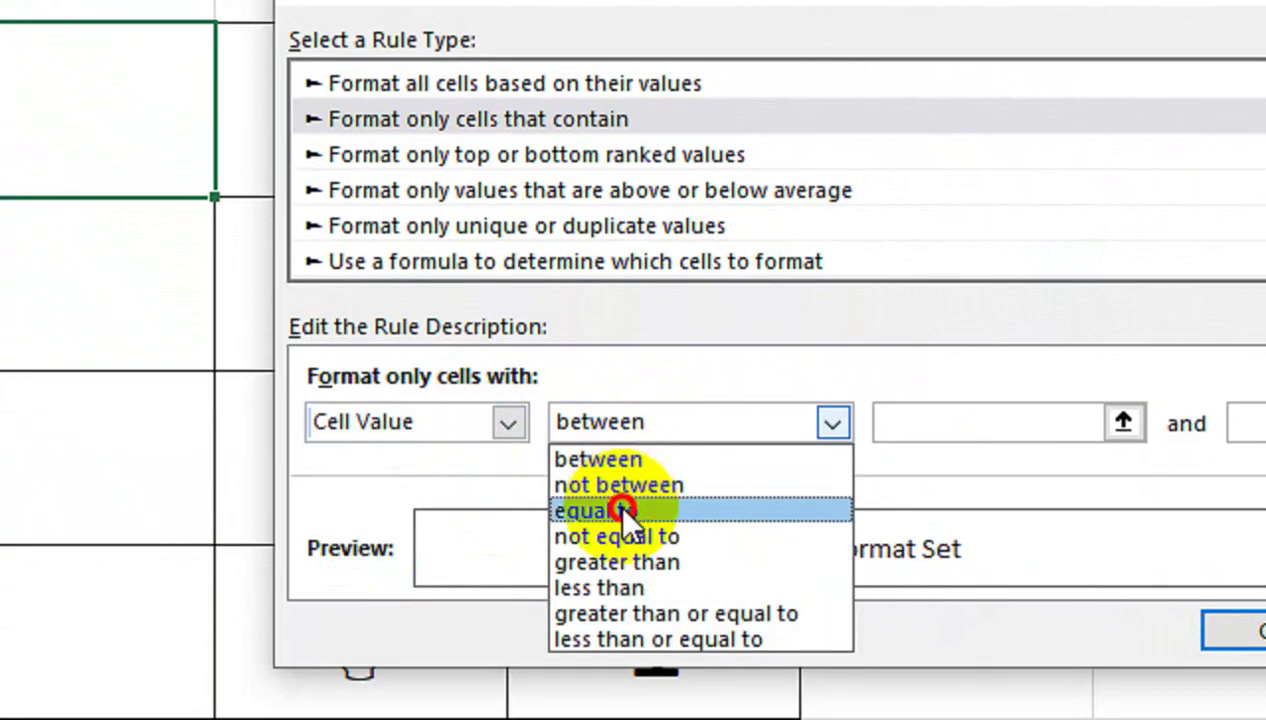
click(627, 511)
click(1060, 445)
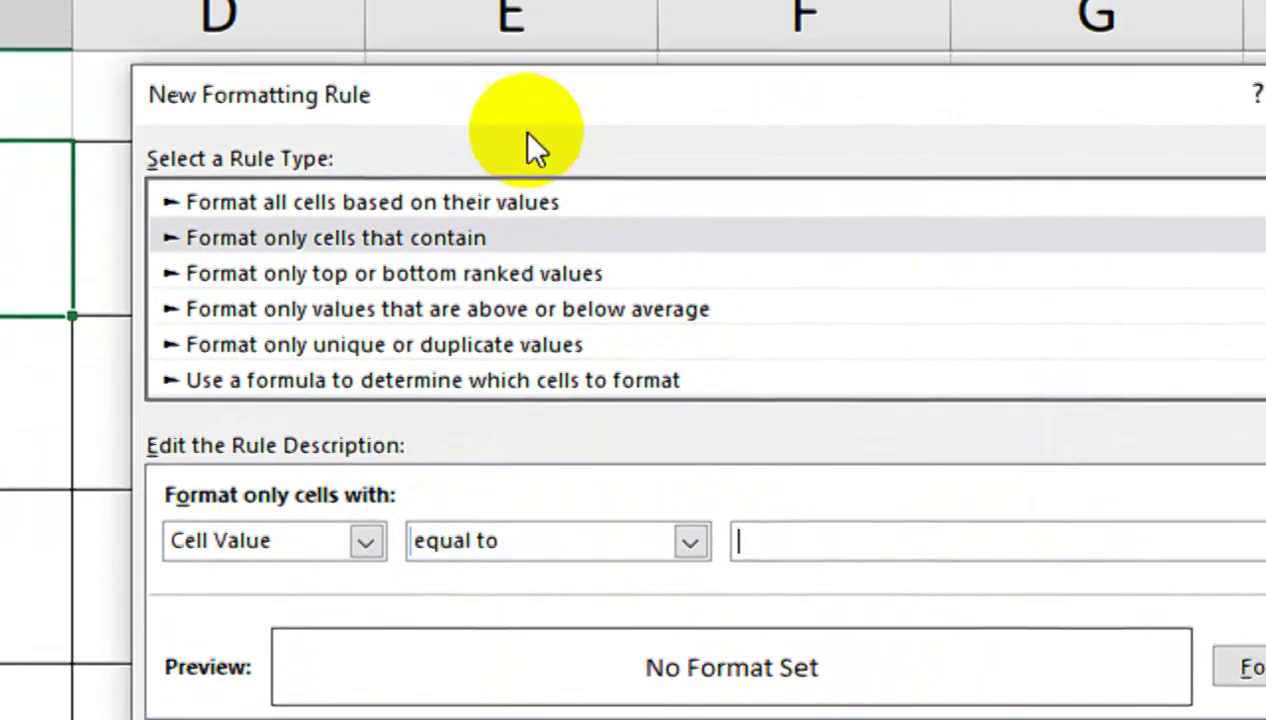
drag(627, 2, 753, 2)
drag(652, 172, 714, 186)
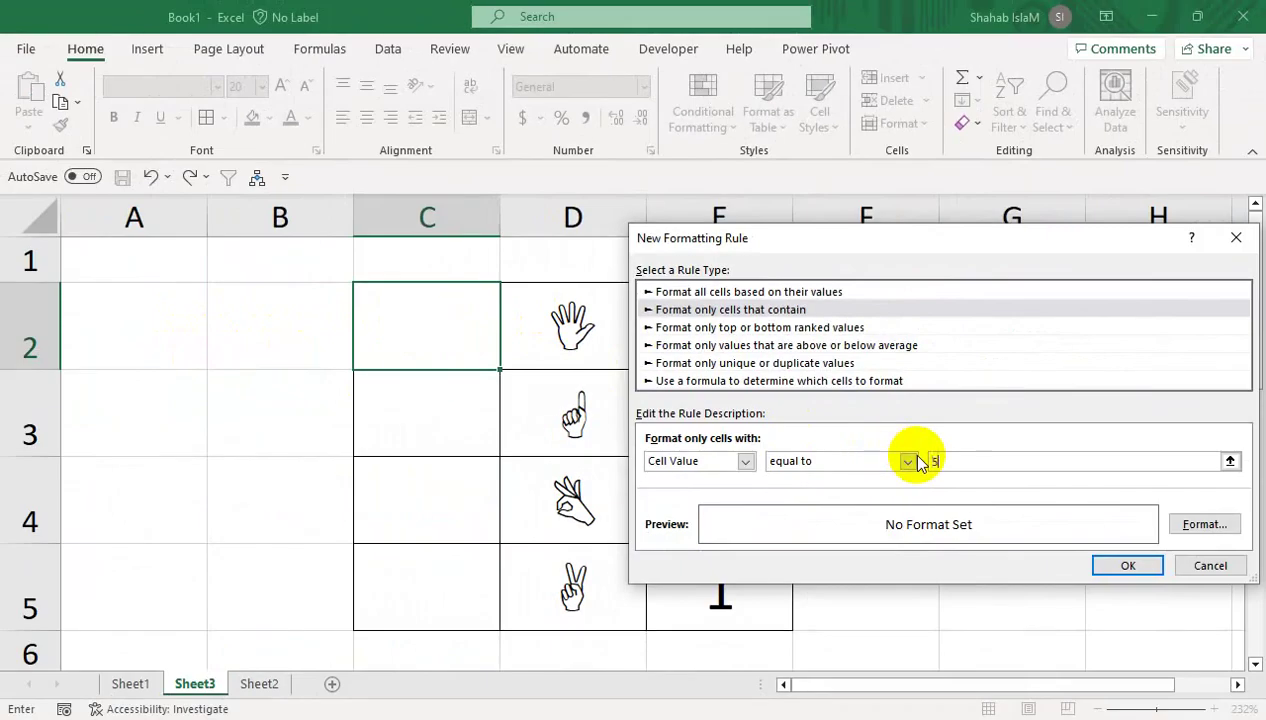
text(1)
Format matching cells with green fill and bold dark green text, and save the rule.
click(1205, 524)
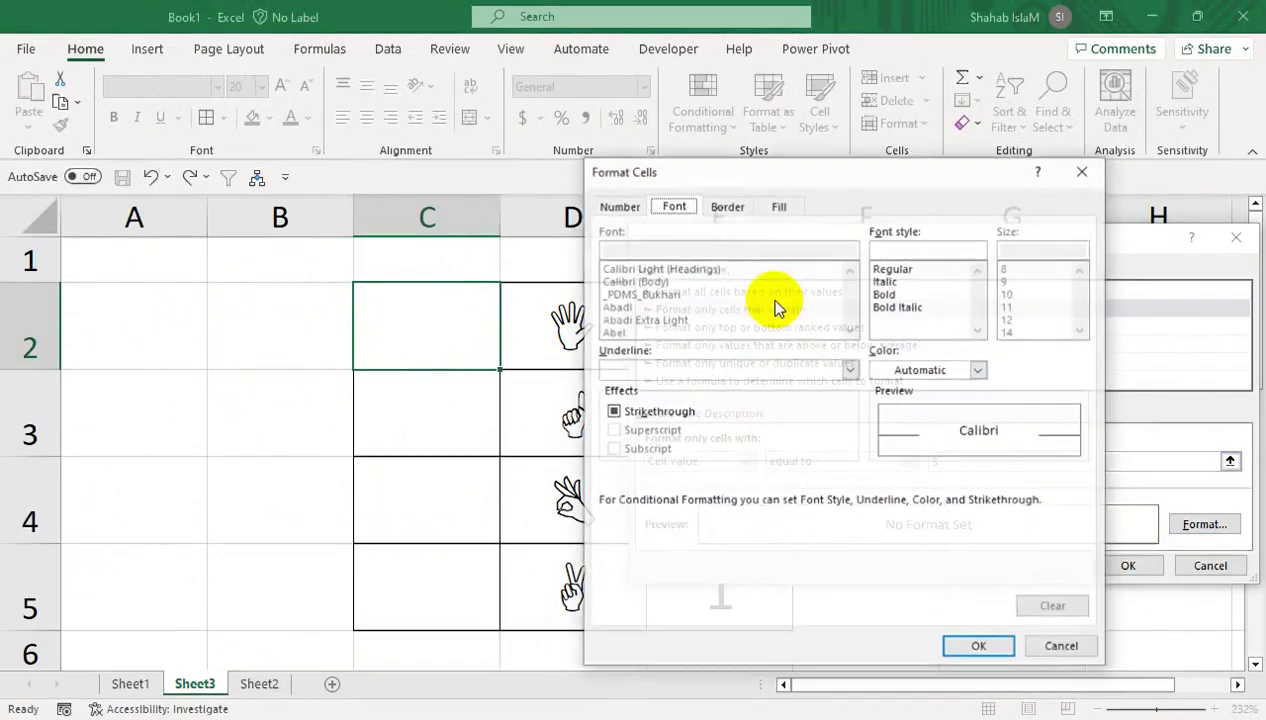
click(778, 206)
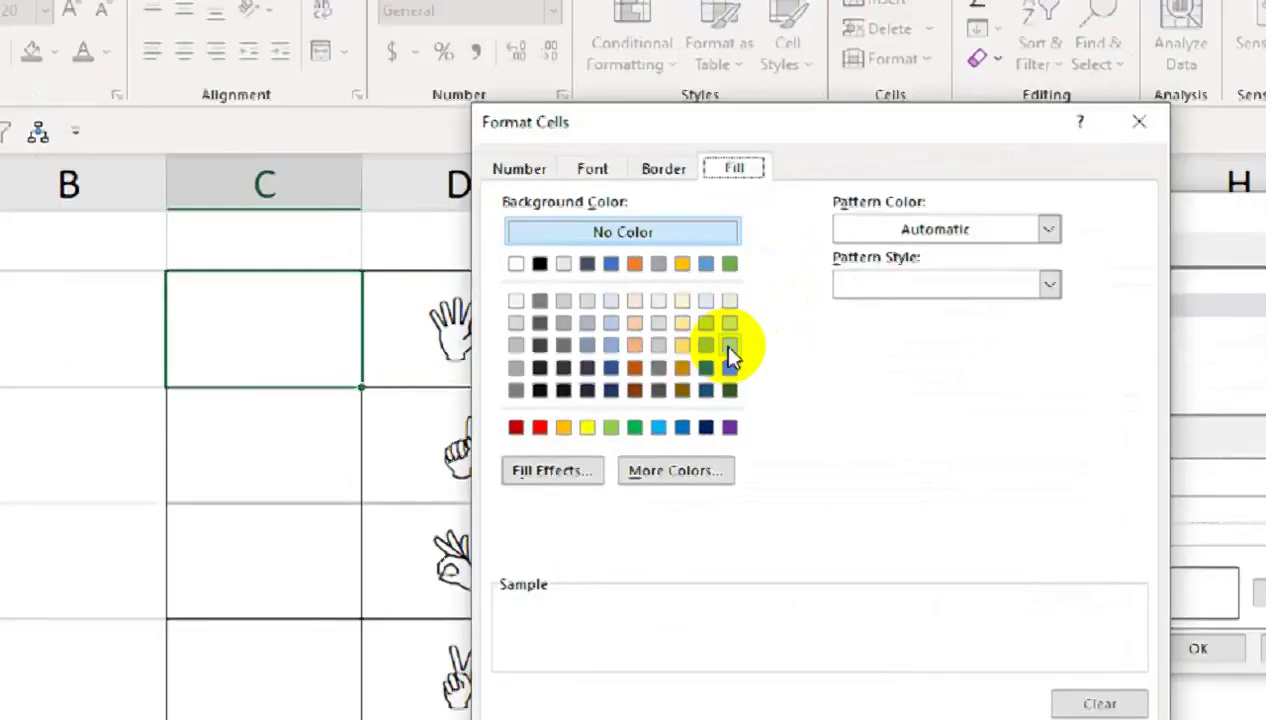
click(592, 168)
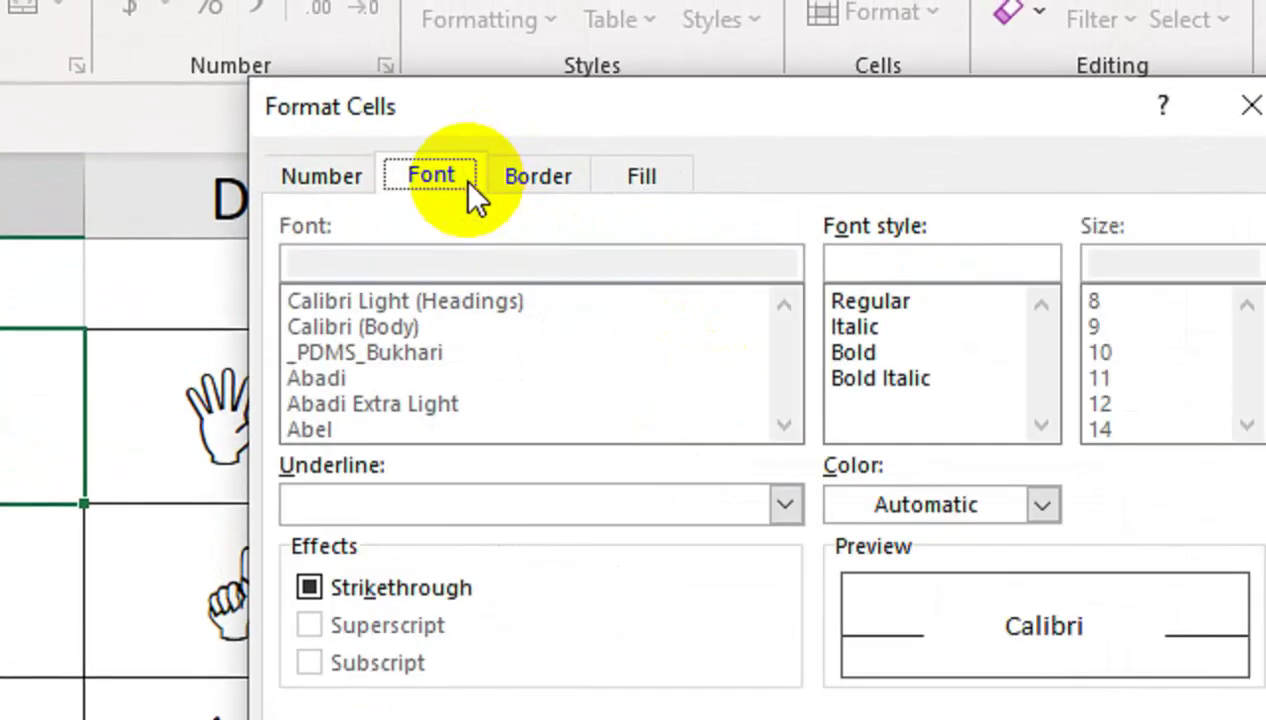
click(838, 355)
click(884, 508)
click(1009, 579)
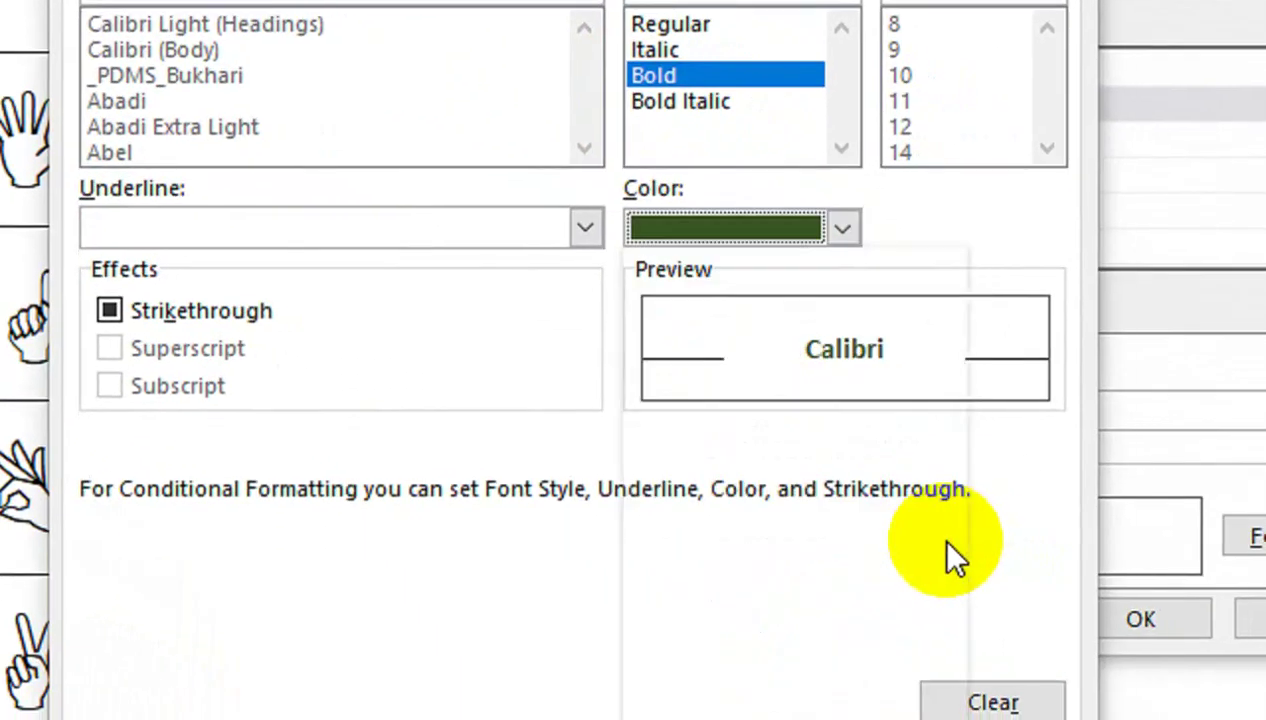
click(842, 590)
click(966, 410)
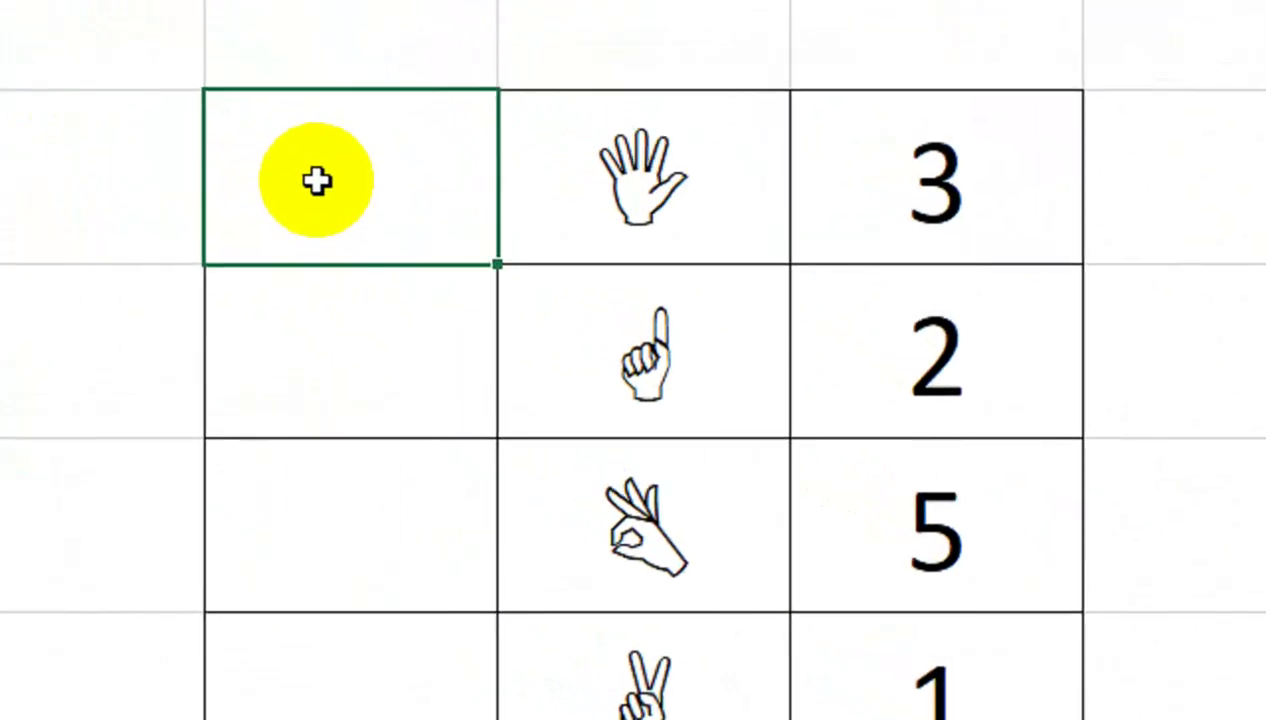
Test the green rule by entering 5 and then 6 in C2.
text(5)
key(Return)
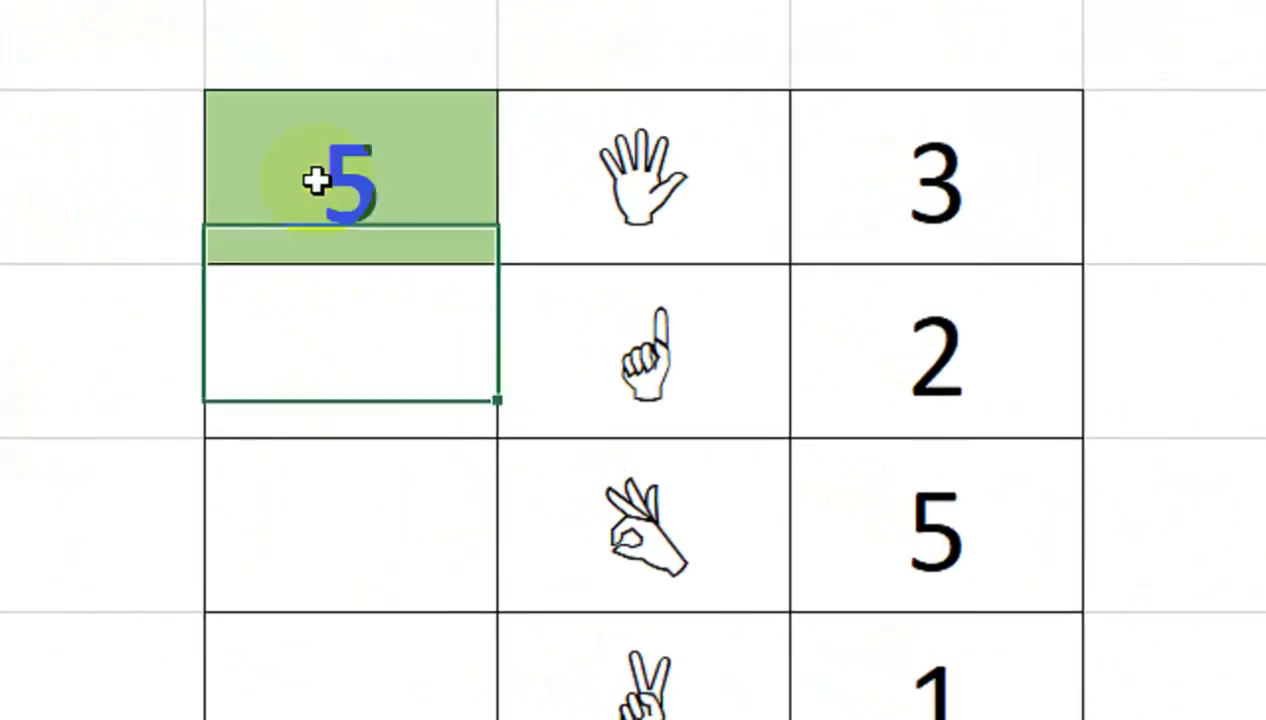
click(317, 180)
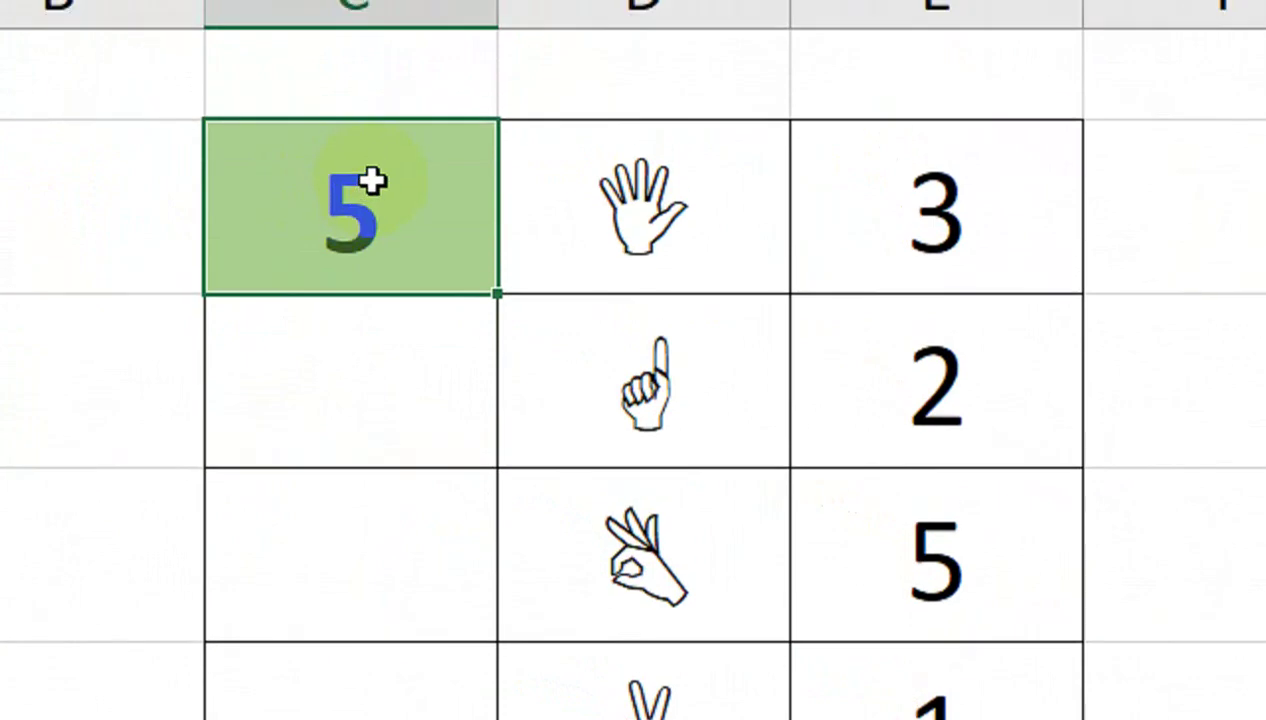
text(6)
key(Return)
click(372, 180)
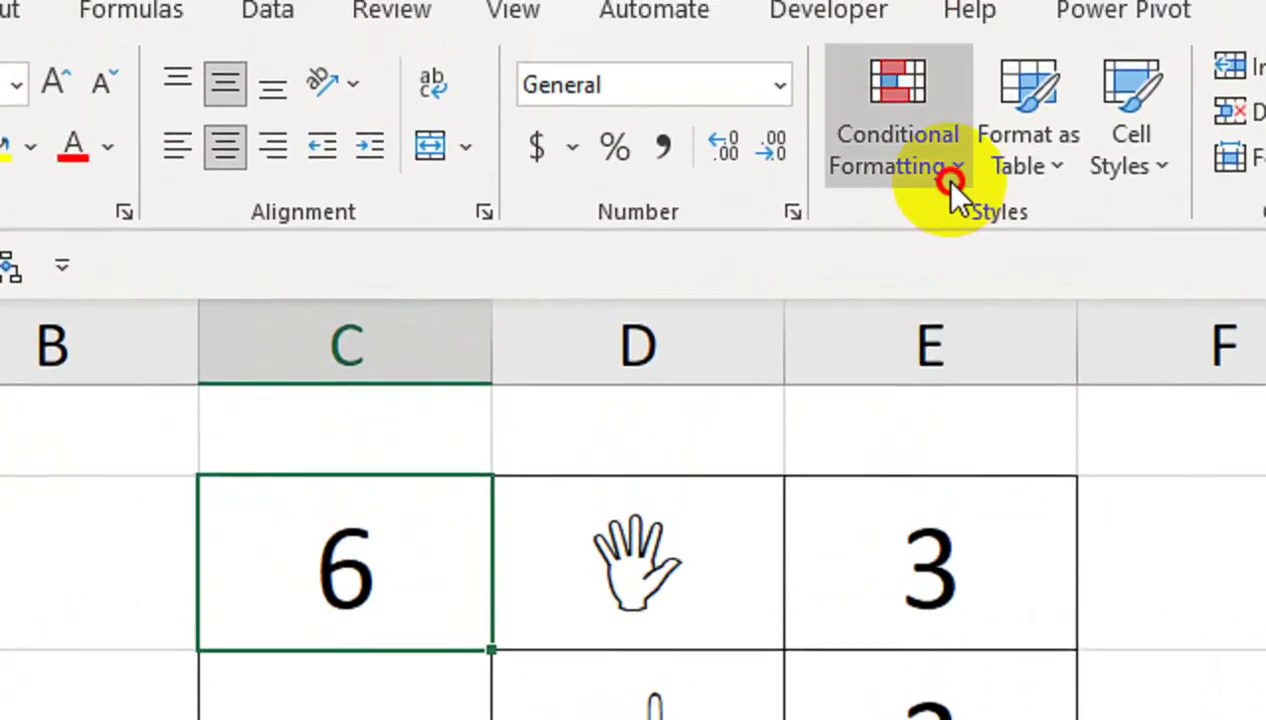
Start a new conditional rule for C2 with Cell Value not equal to 5.
click(950, 182)
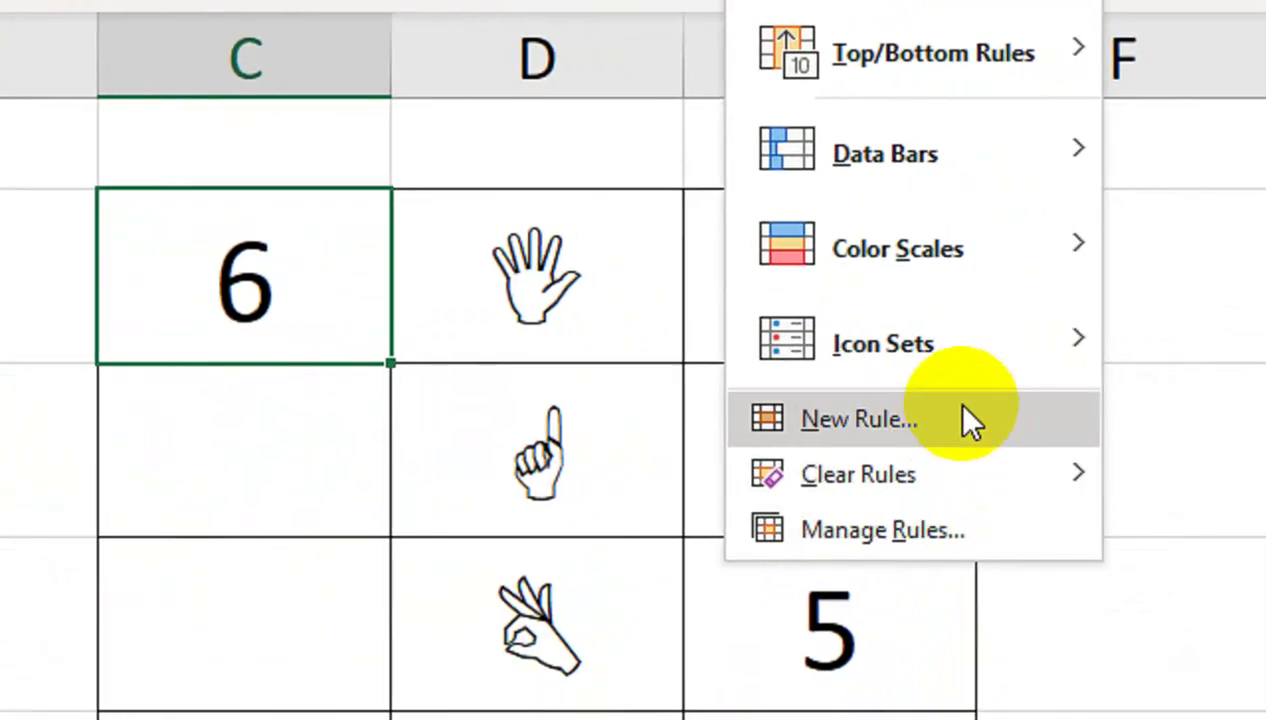
click(948, 424)
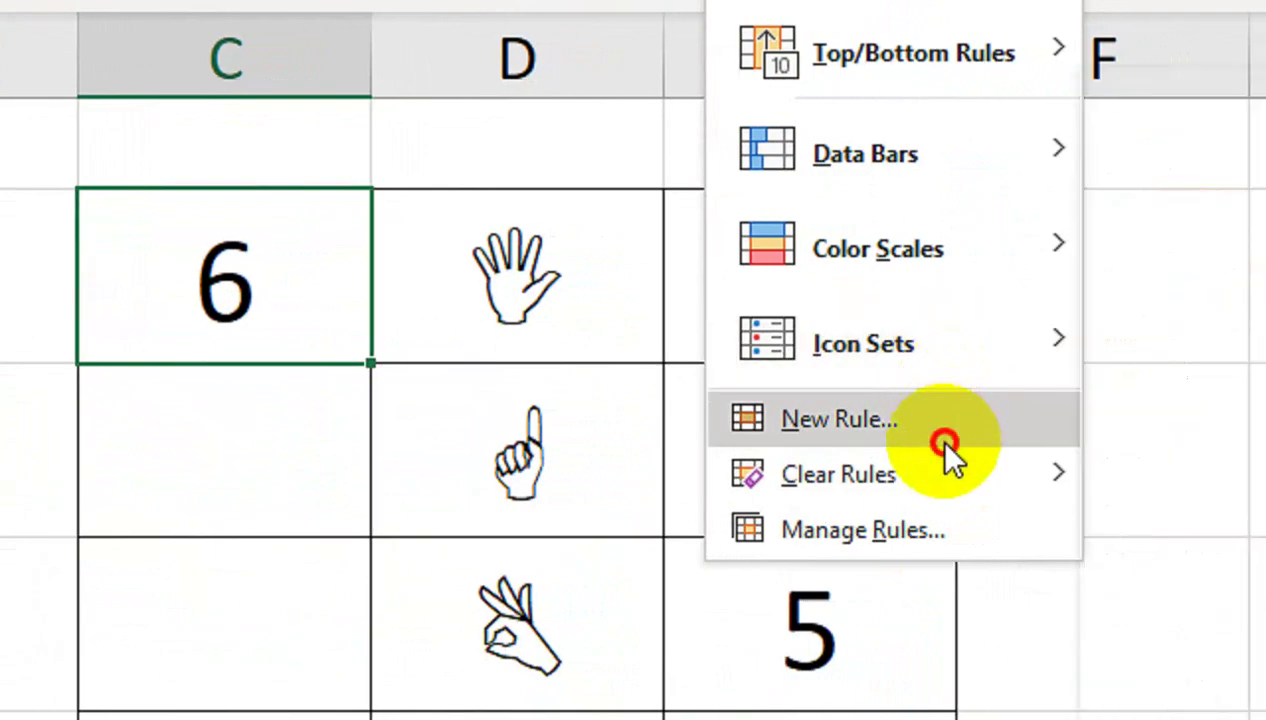
click(1140, 503)
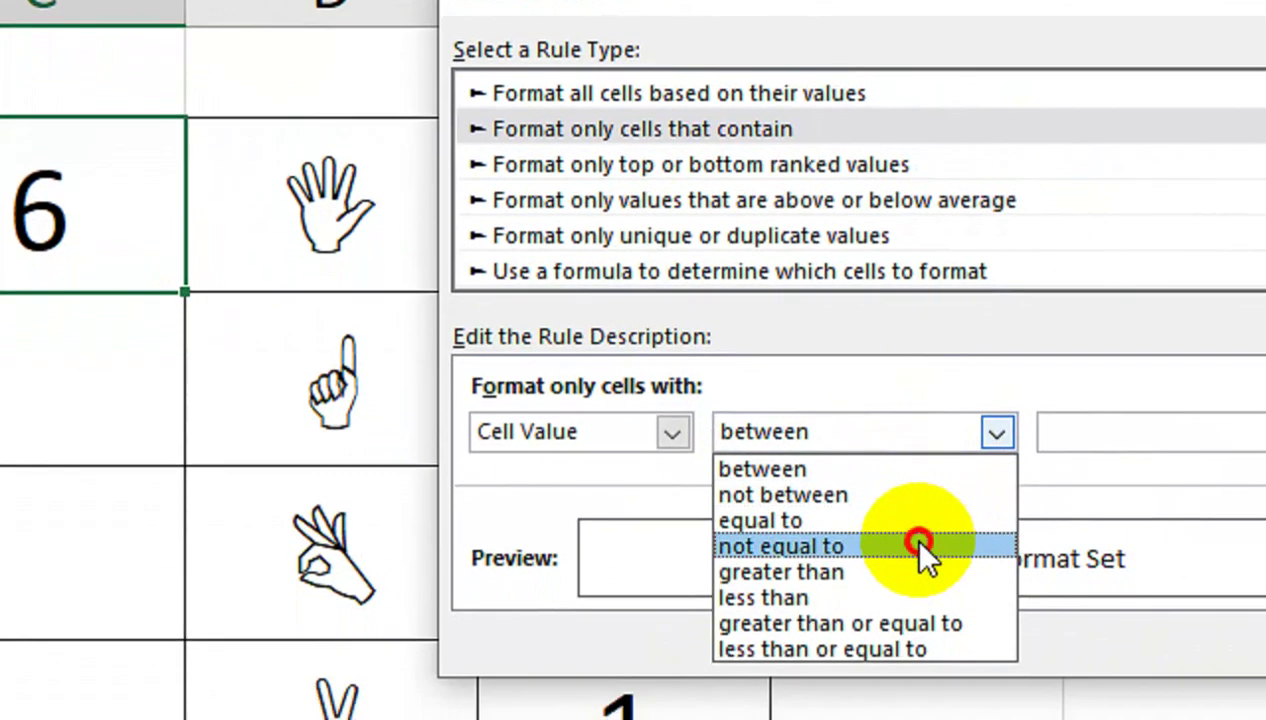
click(922, 574)
click(1108, 465)
text(5)
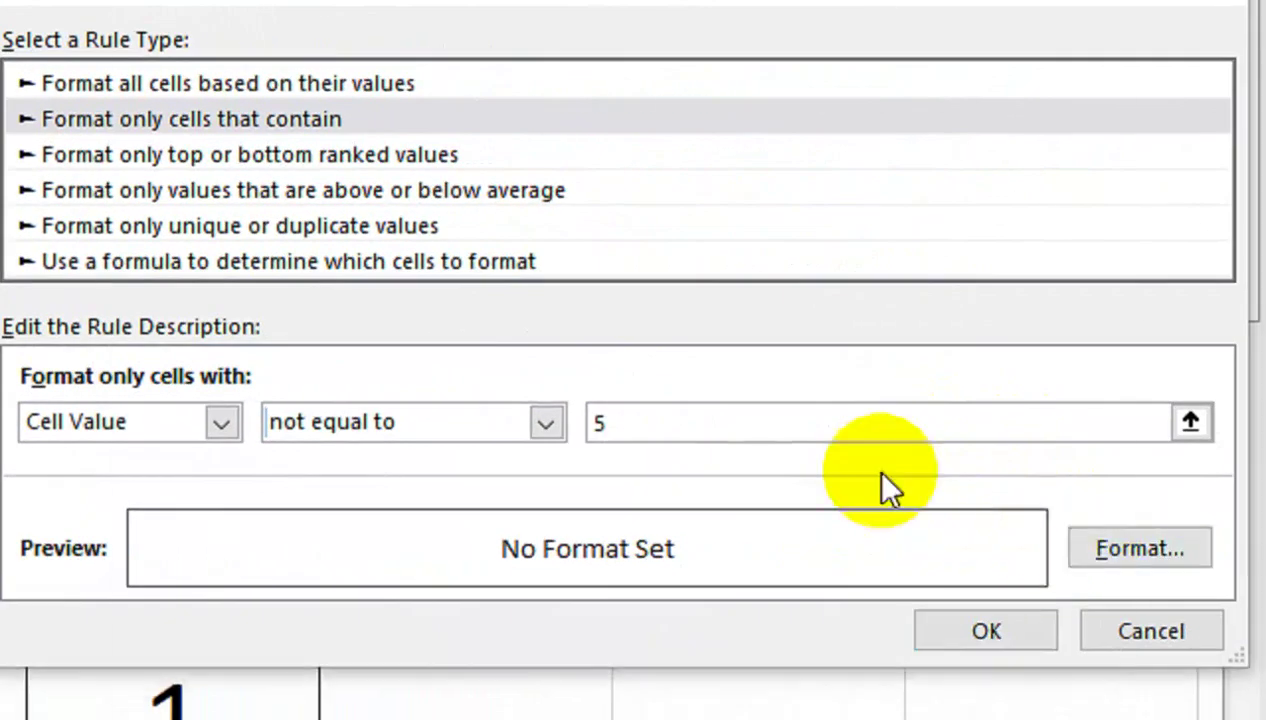
Give the not-equal rule red fill and bold white text, then test it with 3.
click(1139, 547)
click(478, 183)
click(302, 530)
click(440, 170)
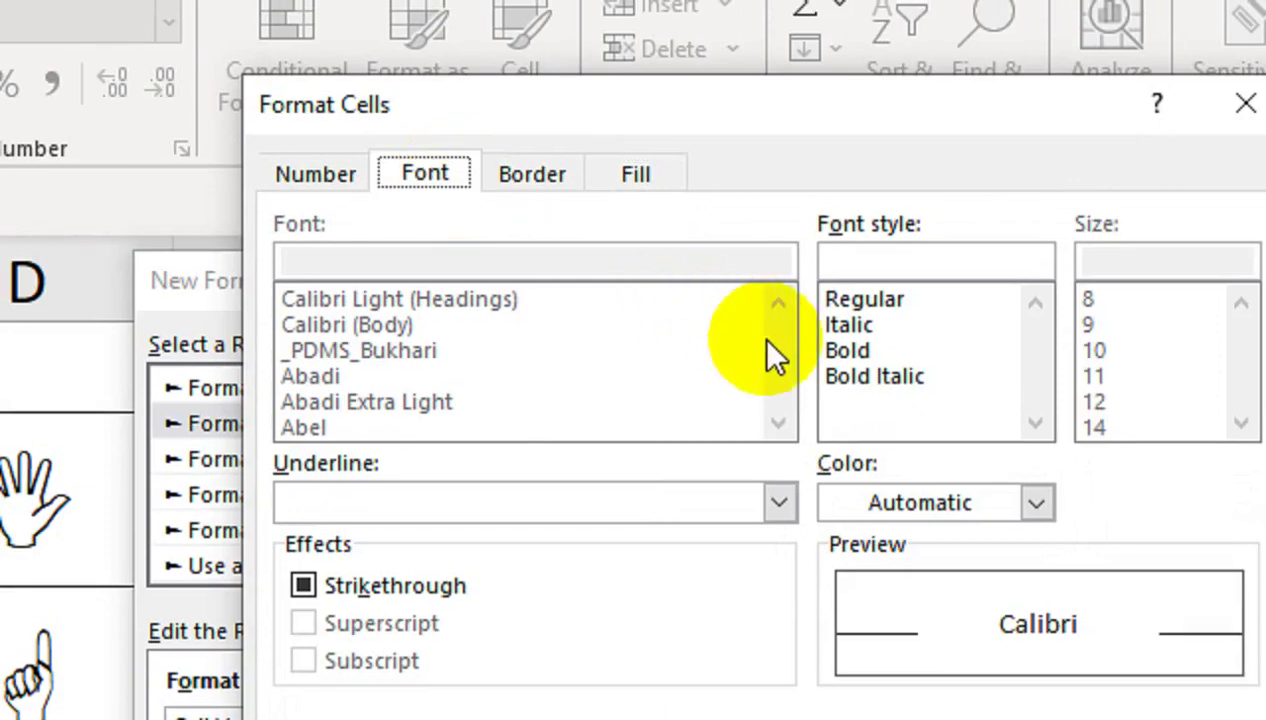
click(870, 505)
click(866, 660)
click(965, 540)
click(1010, 420)
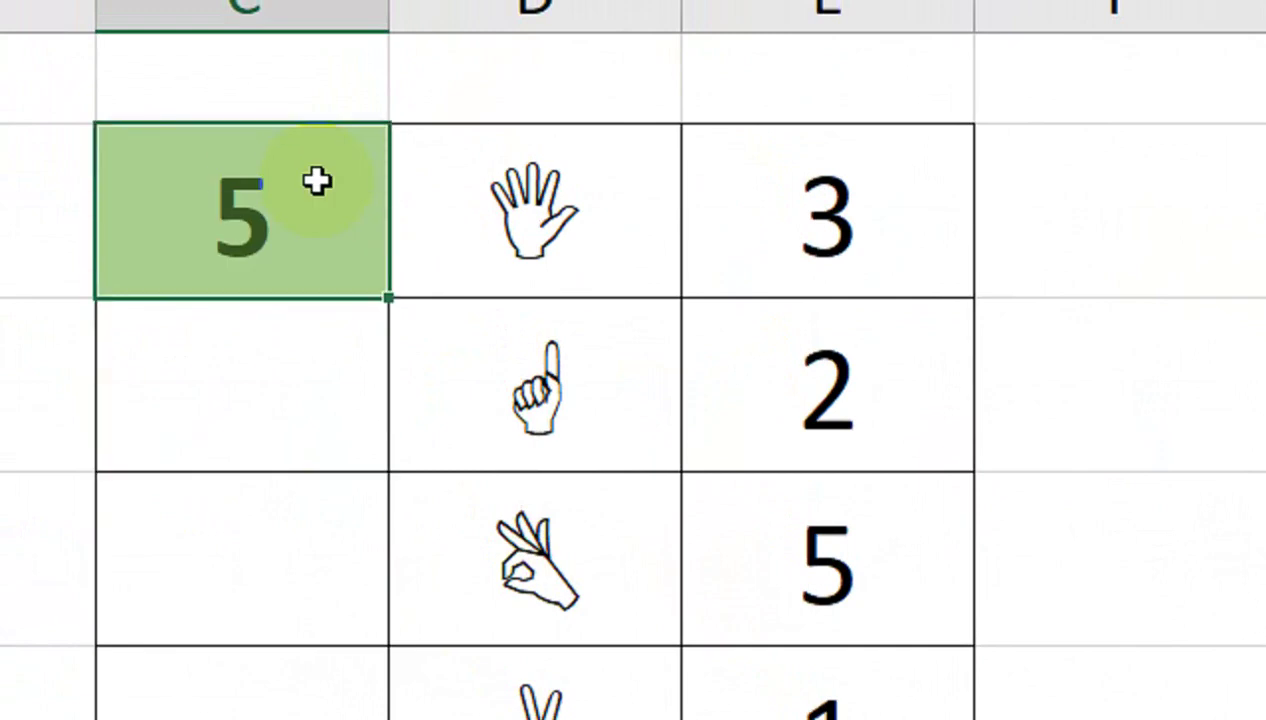
key(Return)
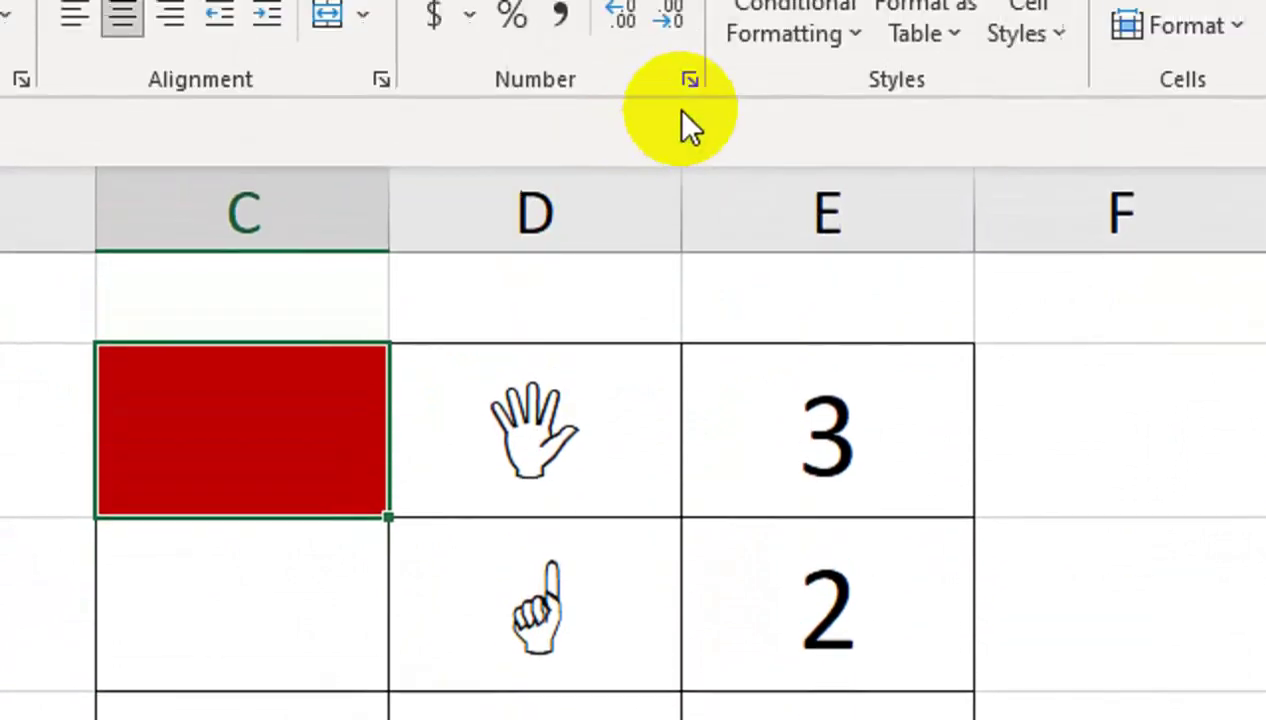
click(805, 215)
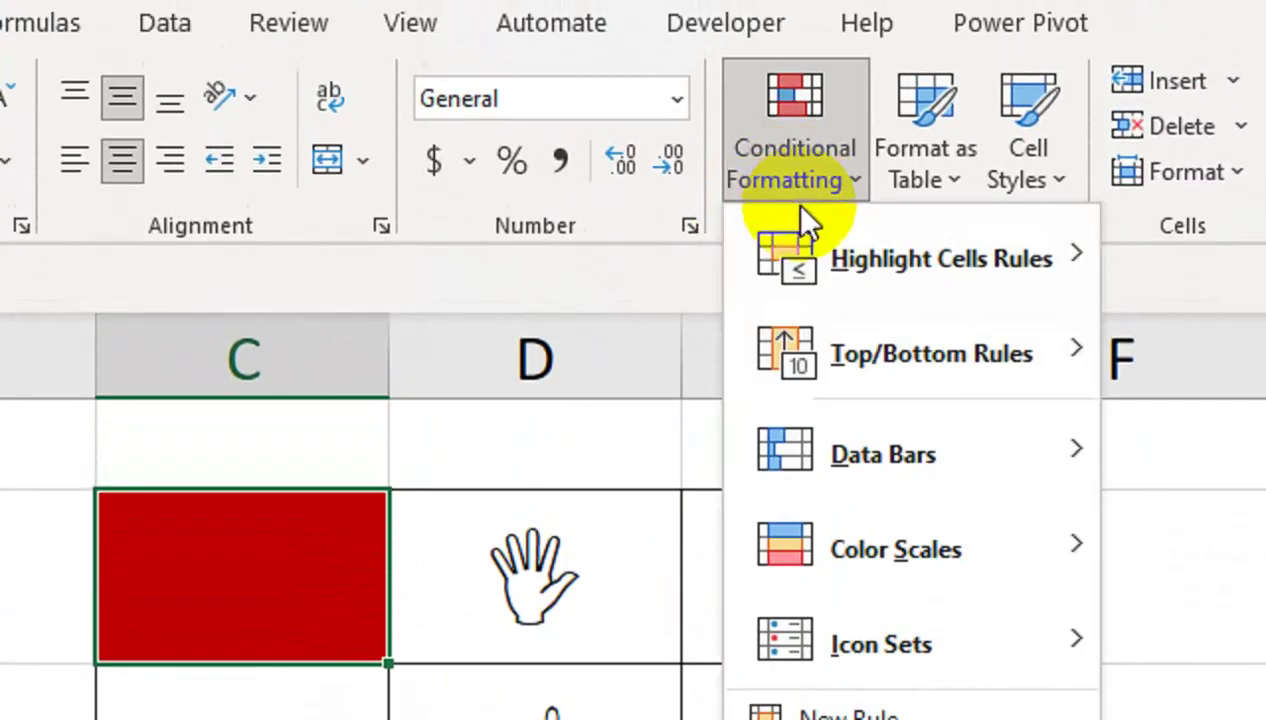
Add a Blanks rule for C2 with white fill and white font colour.
mouse_move(1010, 255)
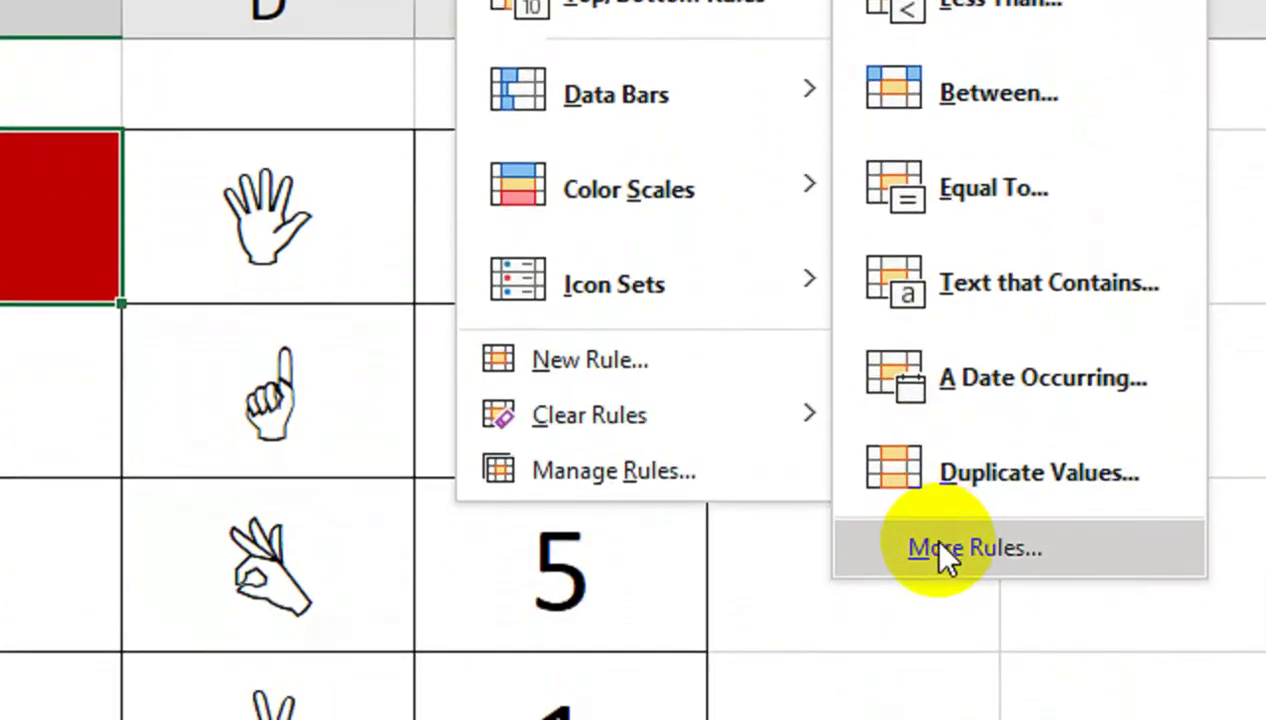
click(936, 549)
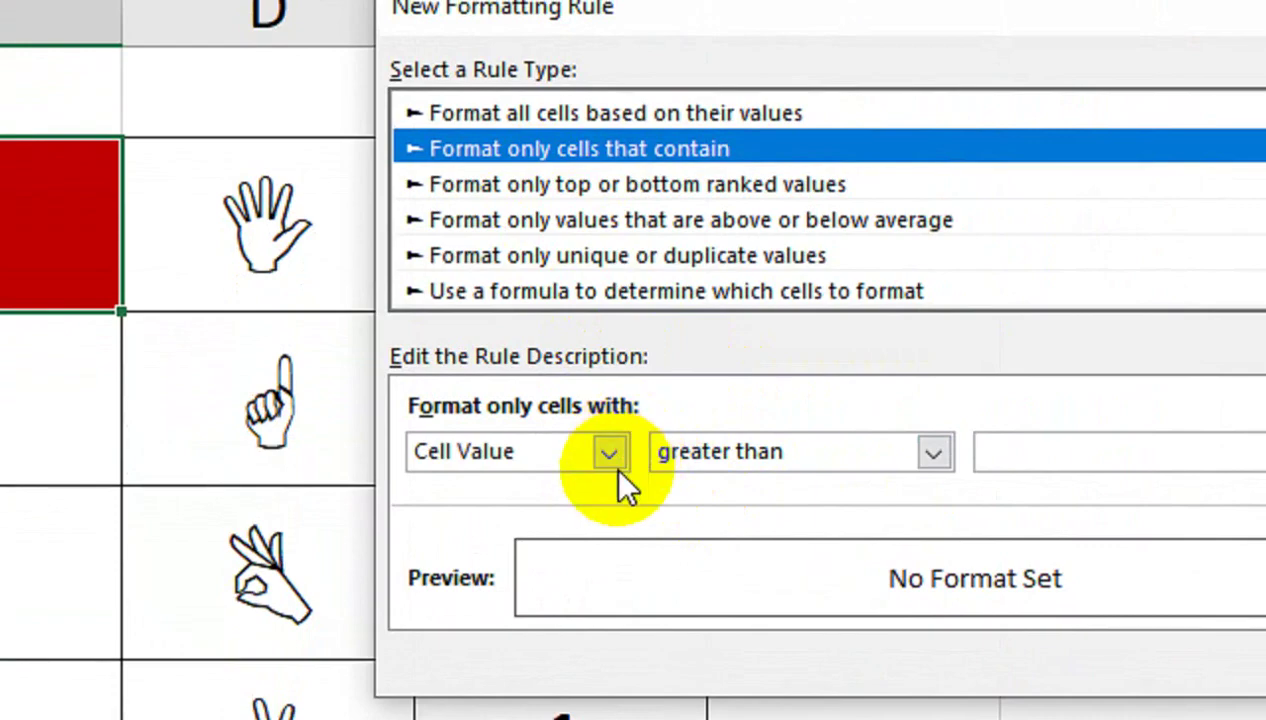
click(610, 458)
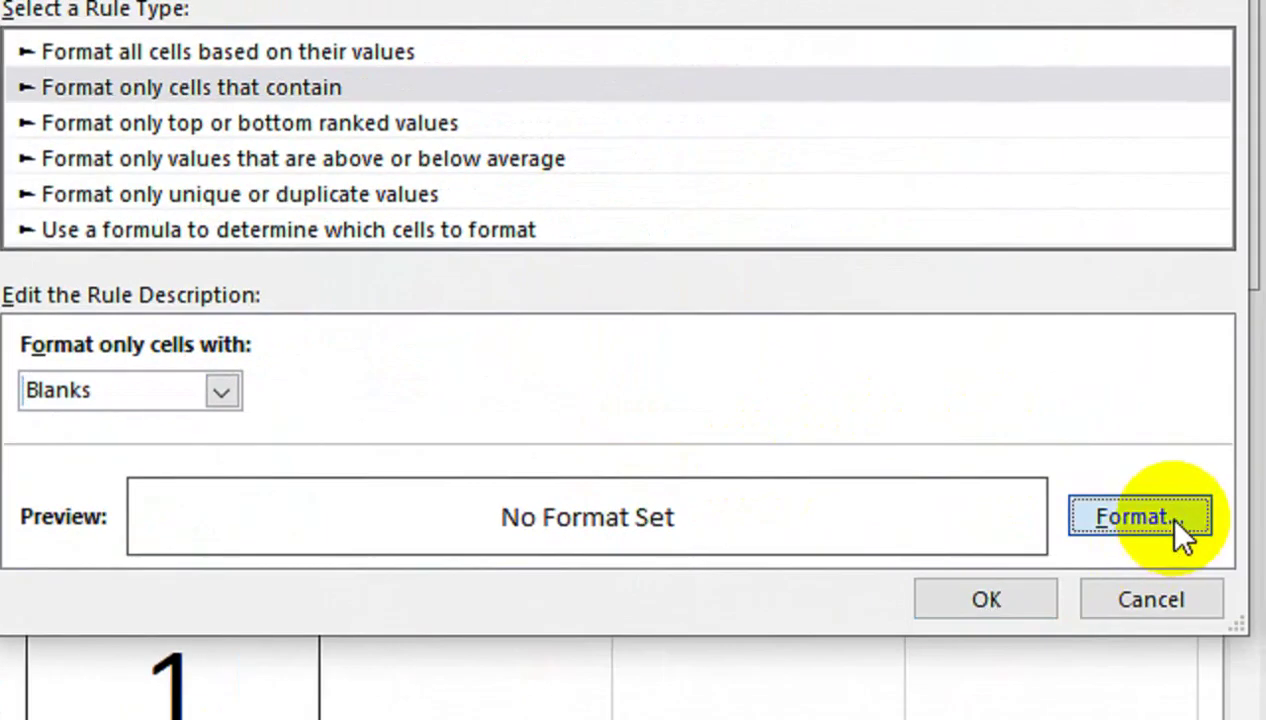
click(1161, 517)
click(488, 167)
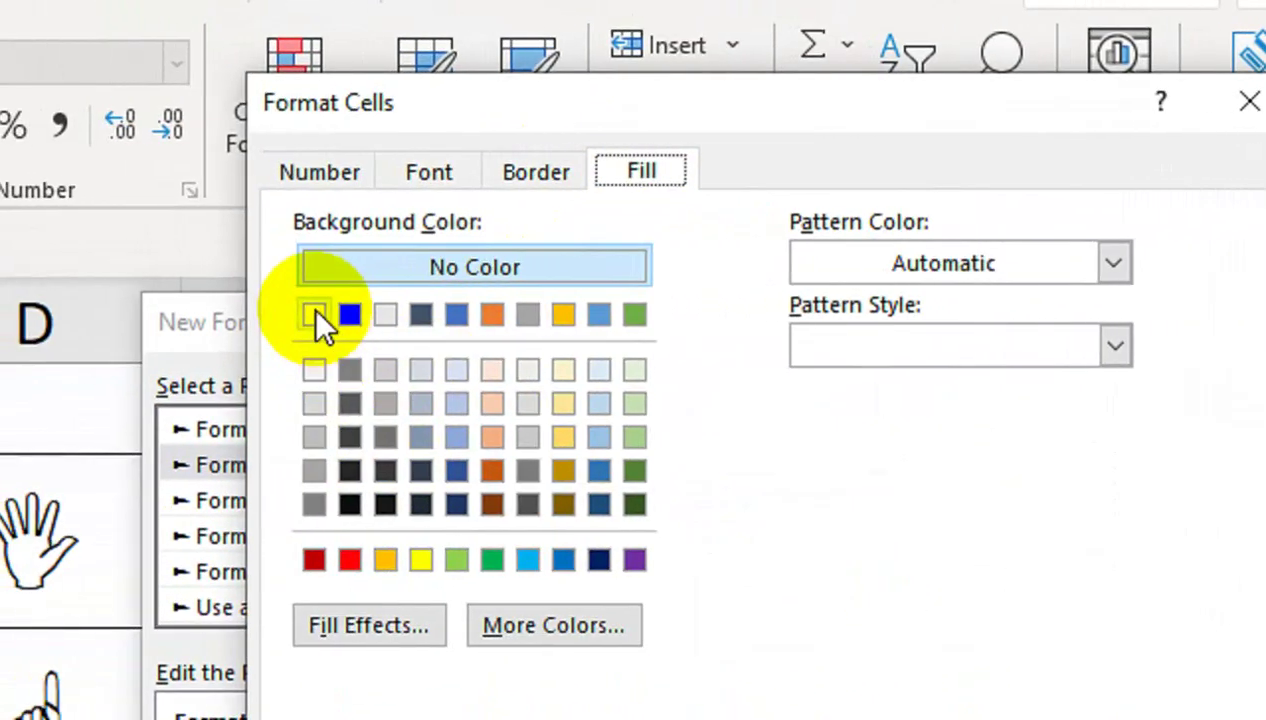
click(316, 312)
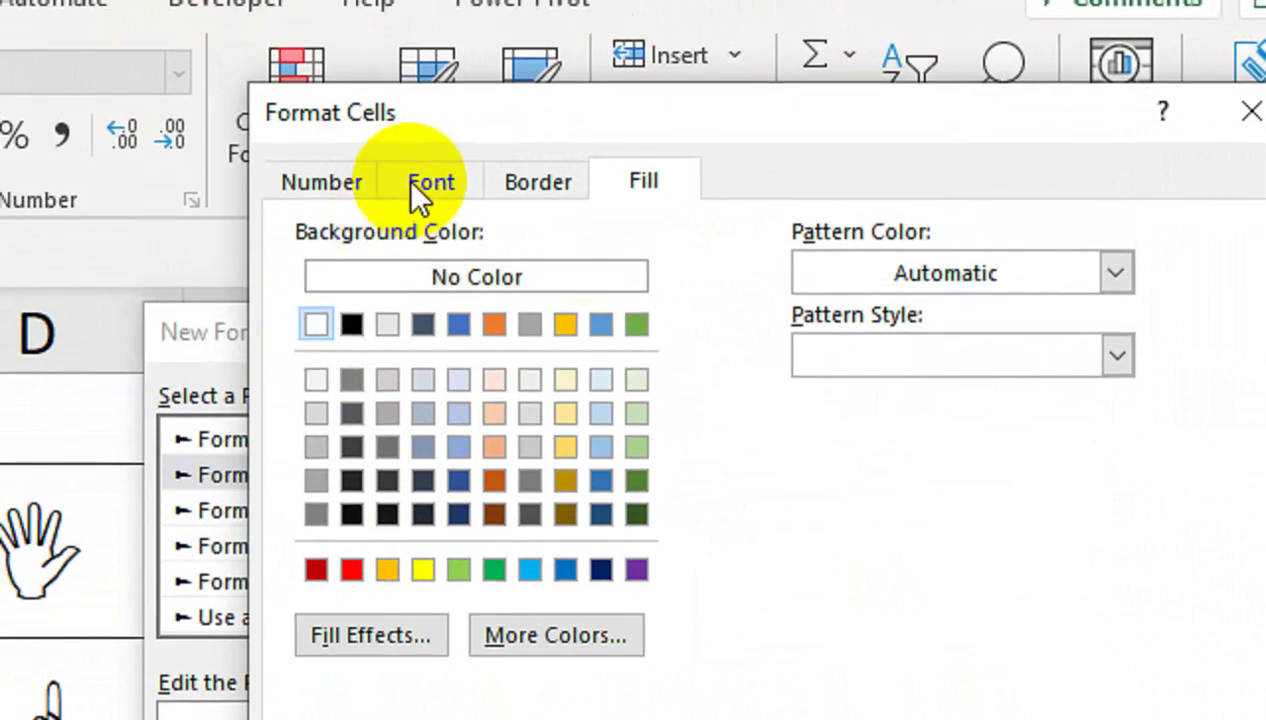
click(420, 185)
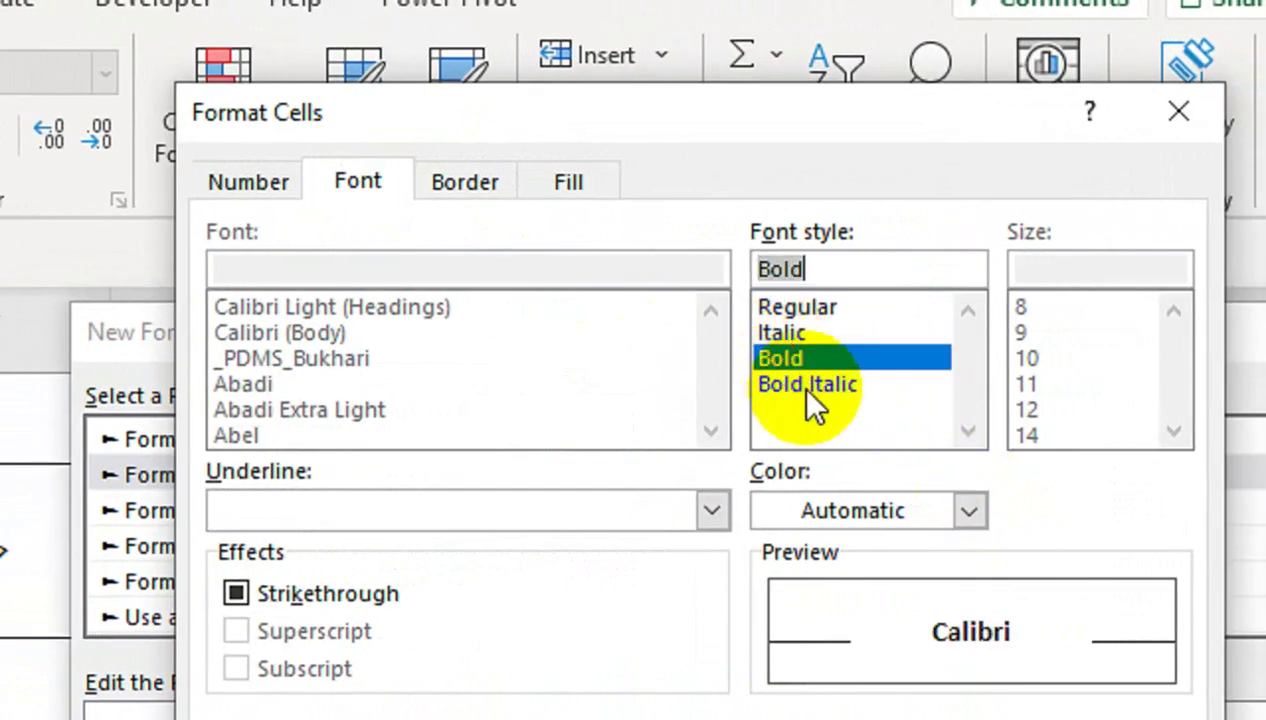
click(805, 510)
click(785, 660)
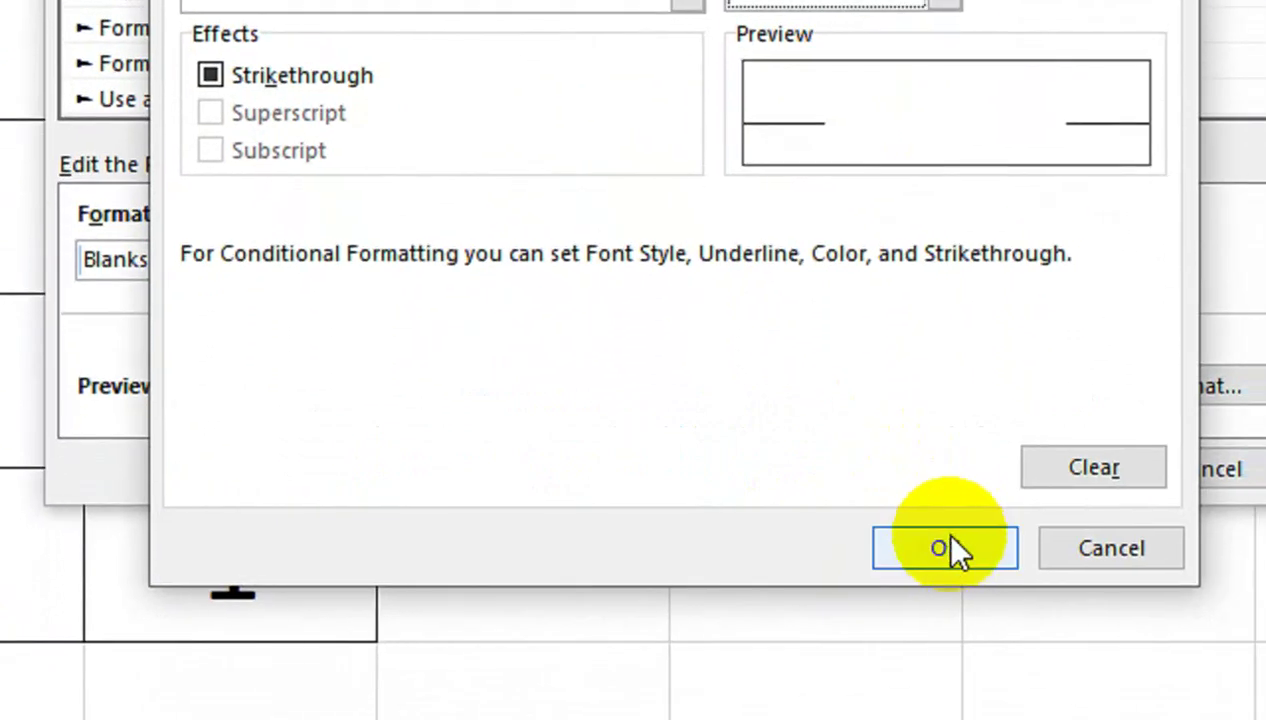
click(925, 550)
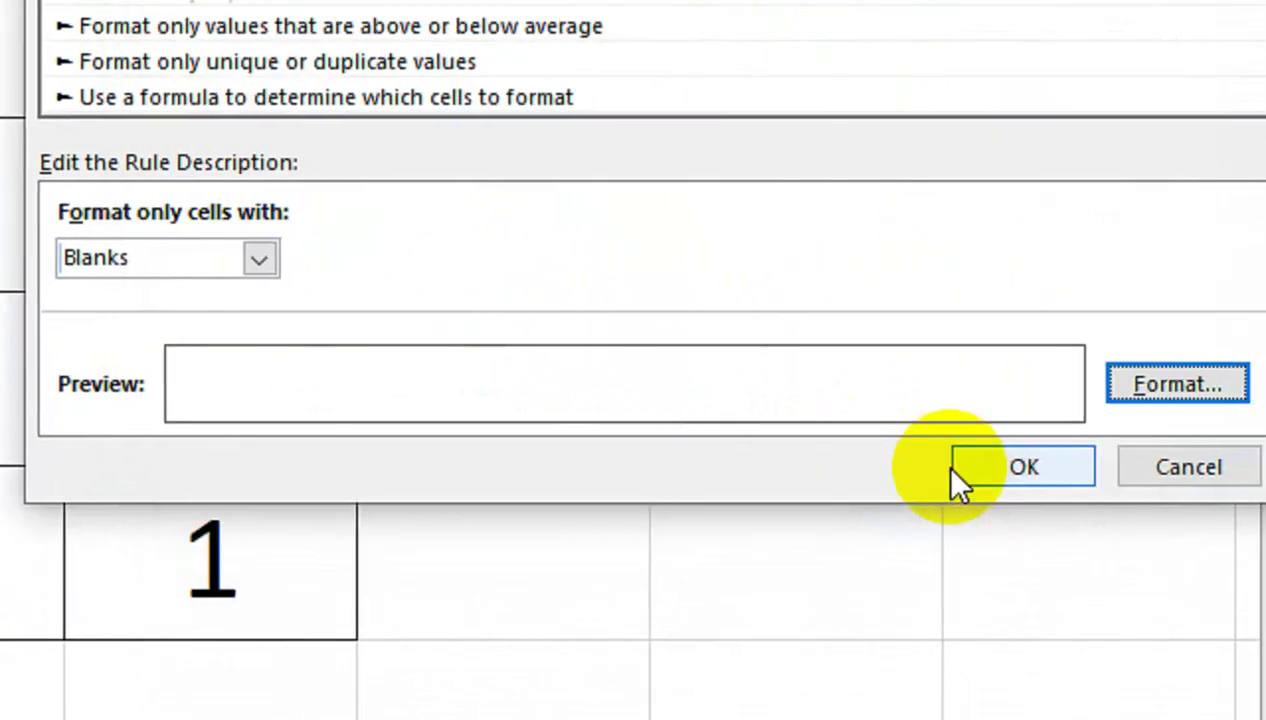
click(955, 470)
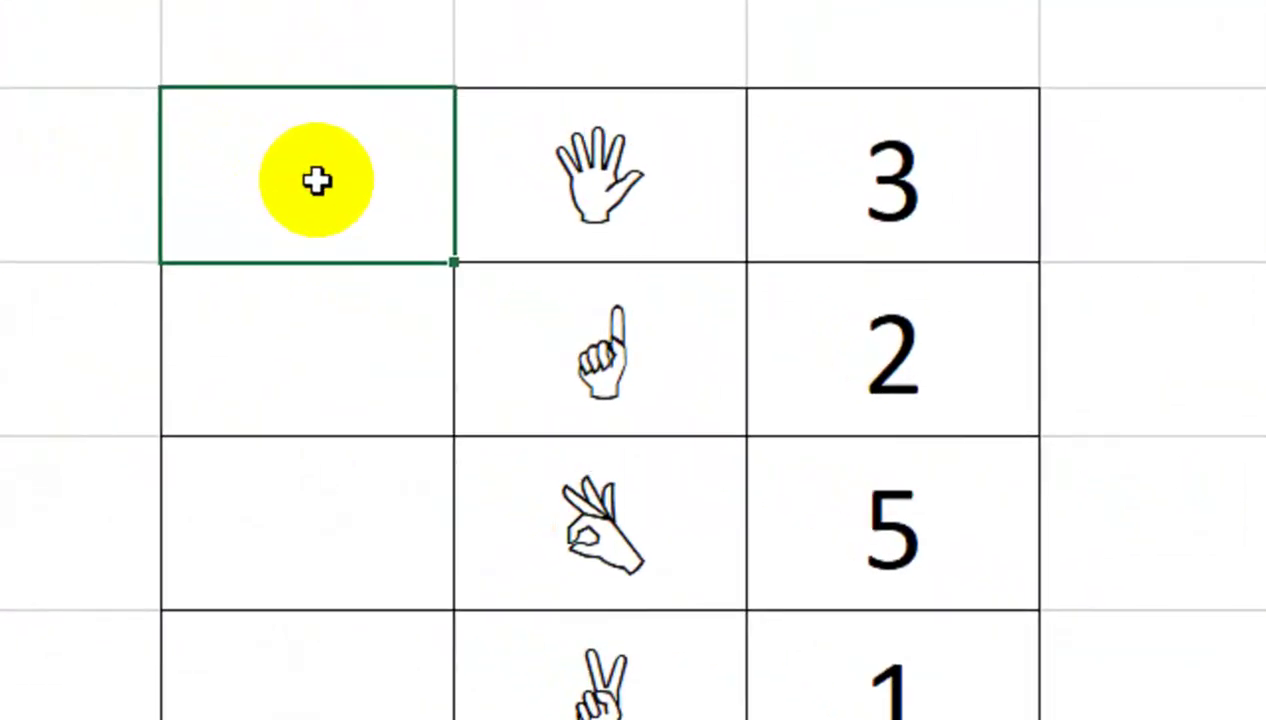
Test C2 with 2 and 5, then clear it to confirm it stays white.
text(2)
key(Return)
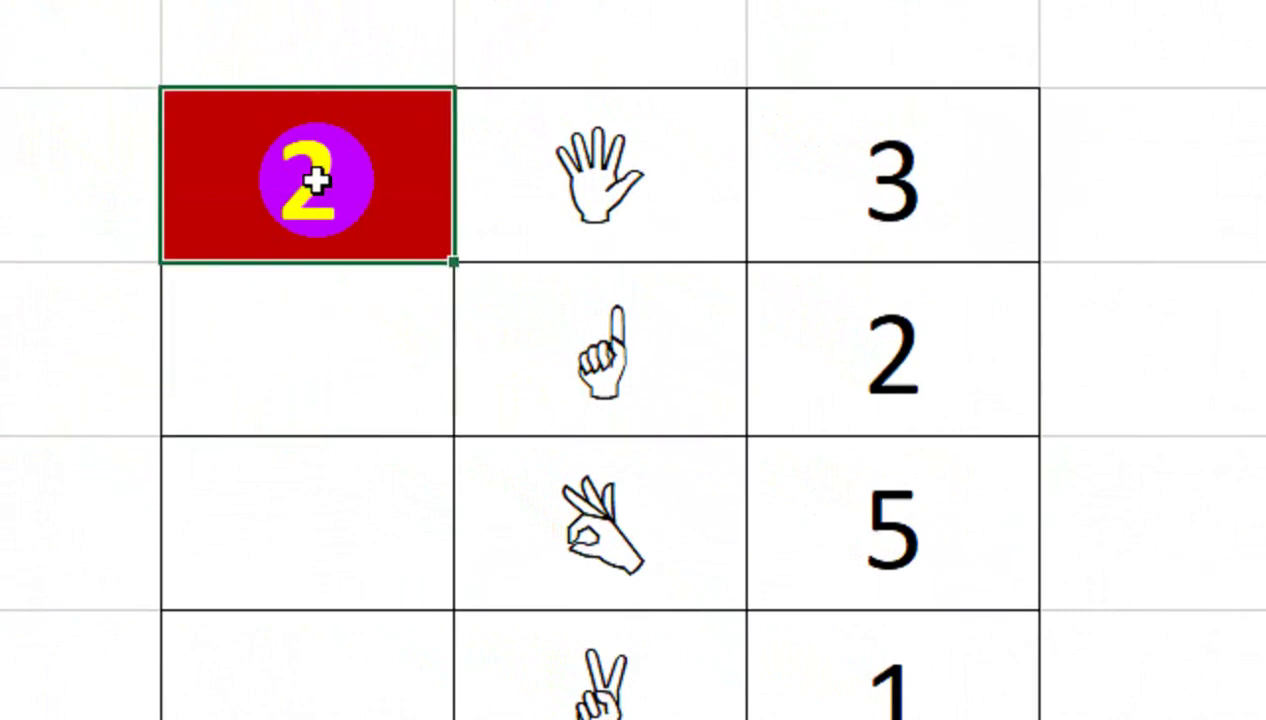
text(5)
key(Return)
key(Delete)
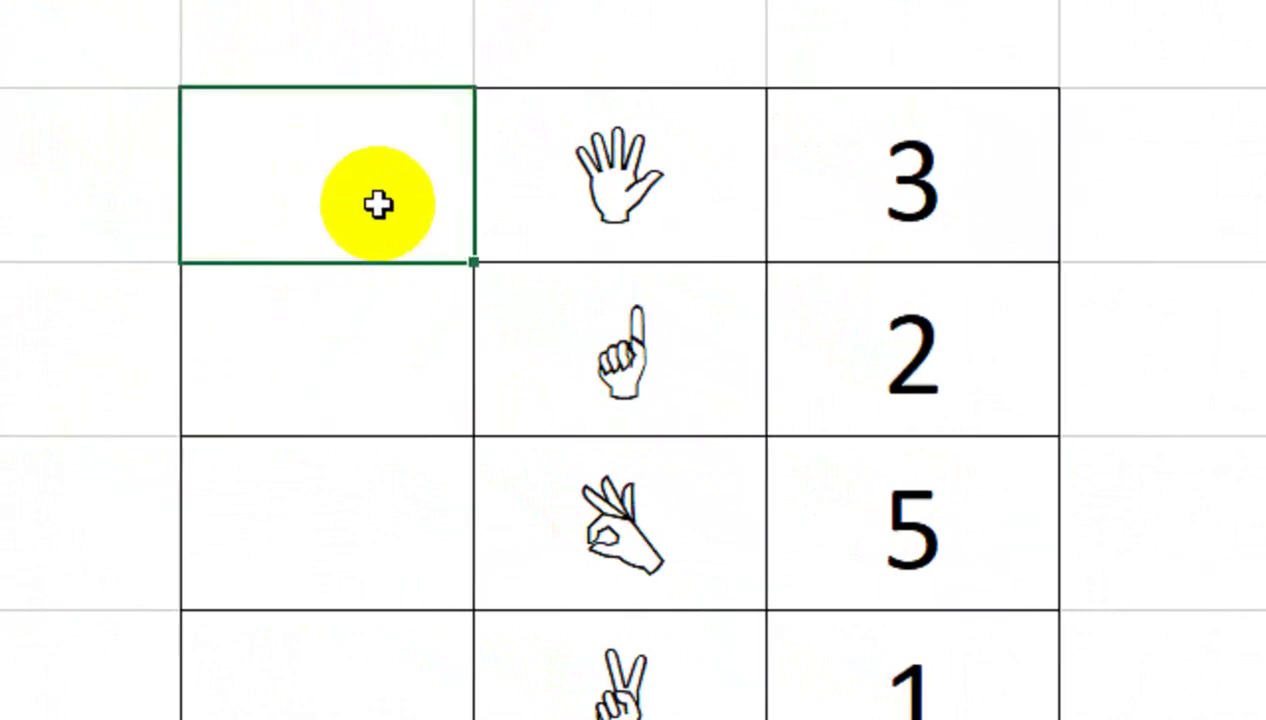
Select C3 and start a new Cell Value equal to 1 conditional formatting rule.
mouse_move(360, 367)
mouse_down()
mouse_move(362, 542)
mouse_move(345, 664)
mouse_up()
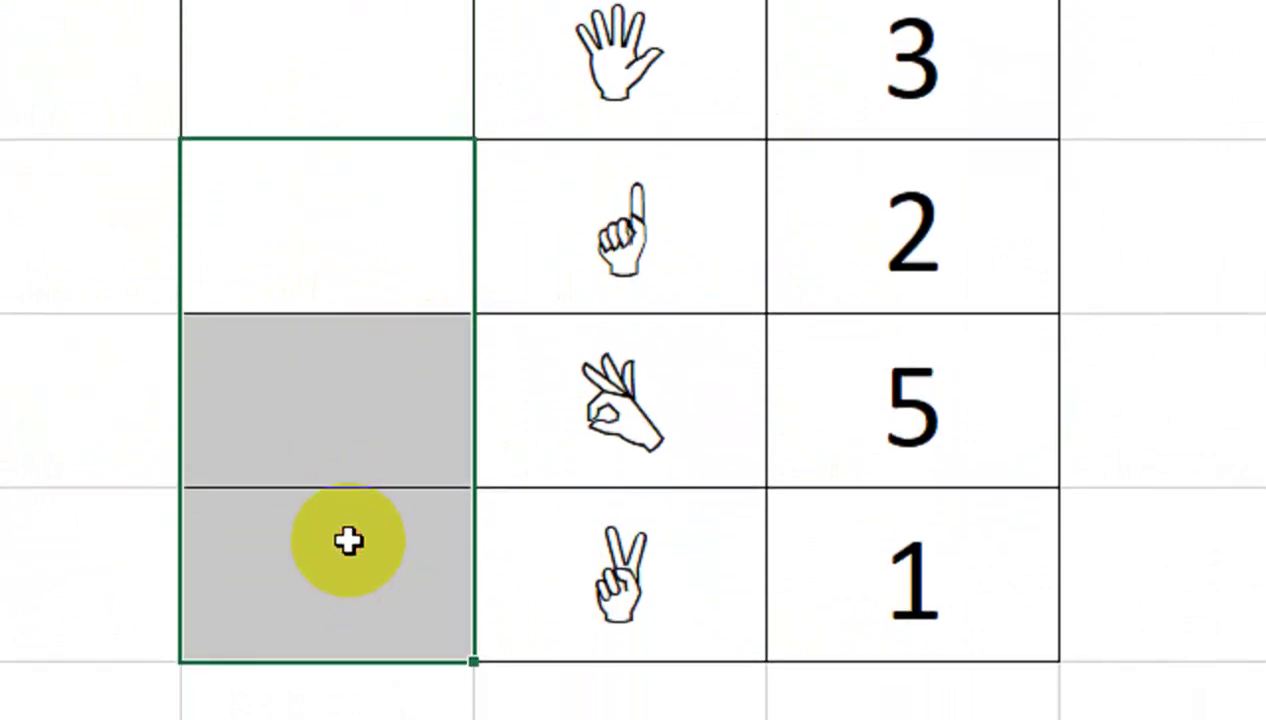
drag(379, 403, 395, 312)
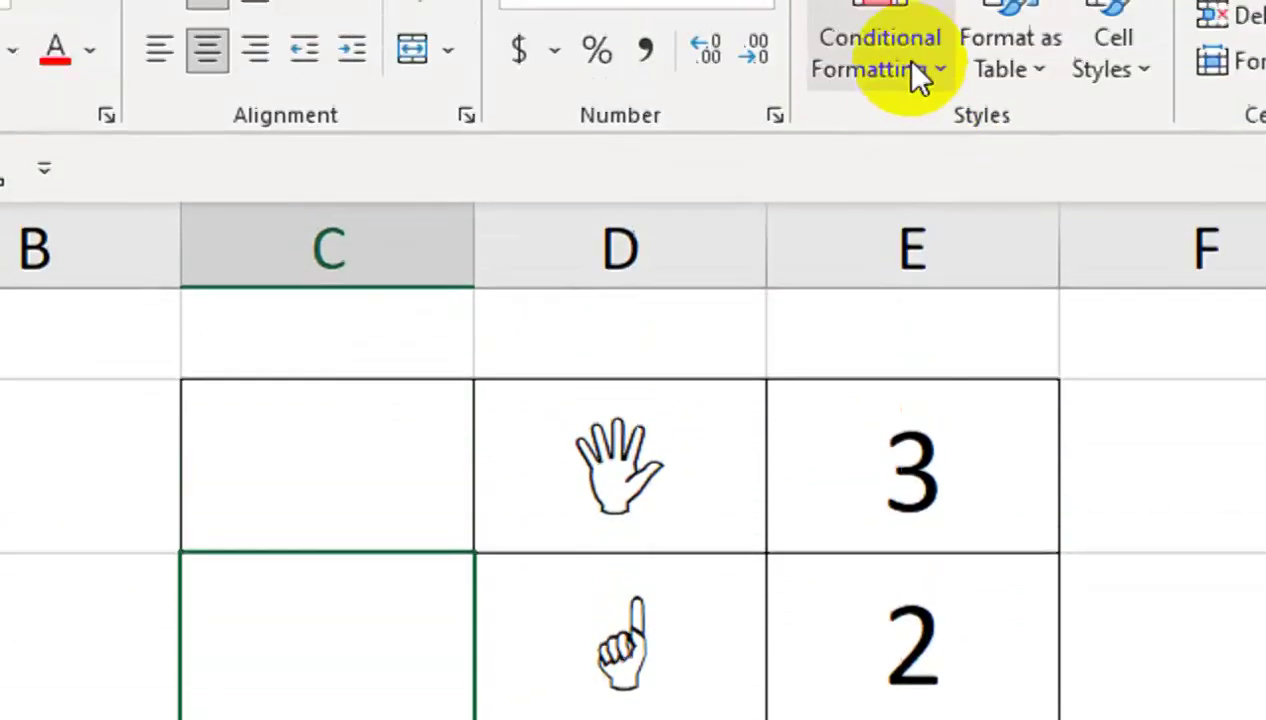
click(905, 65)
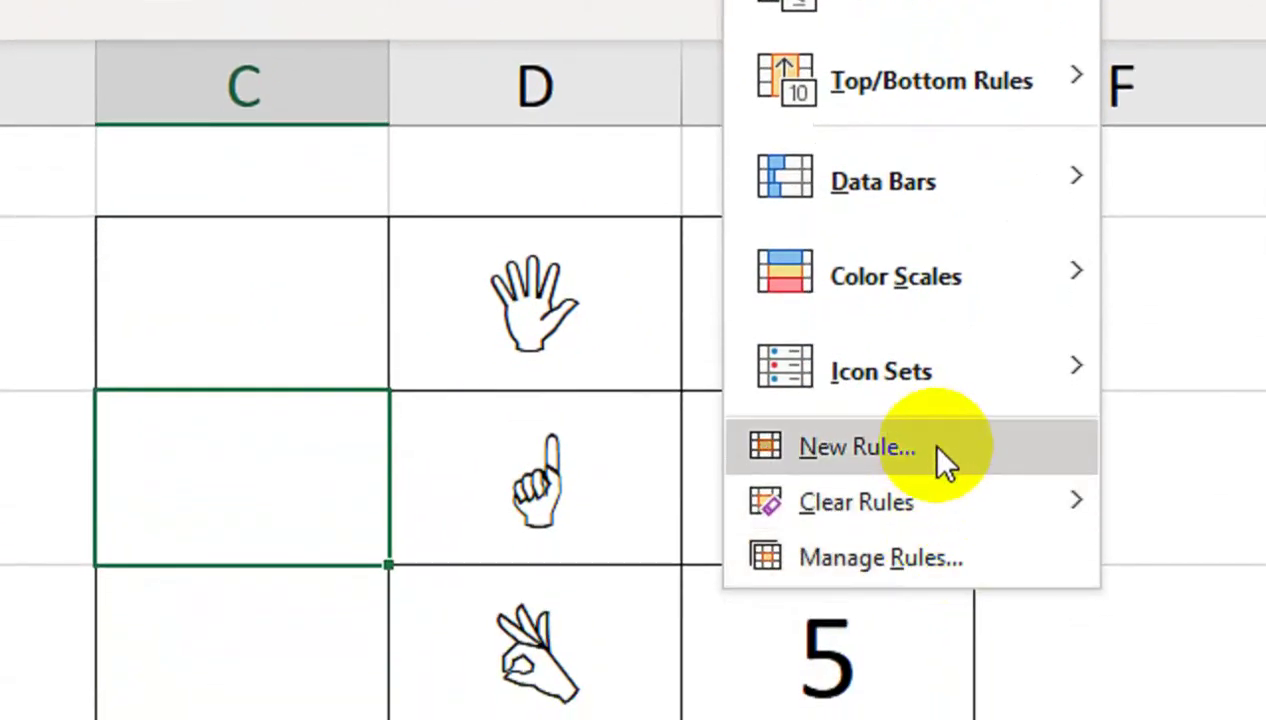
click(938, 447)
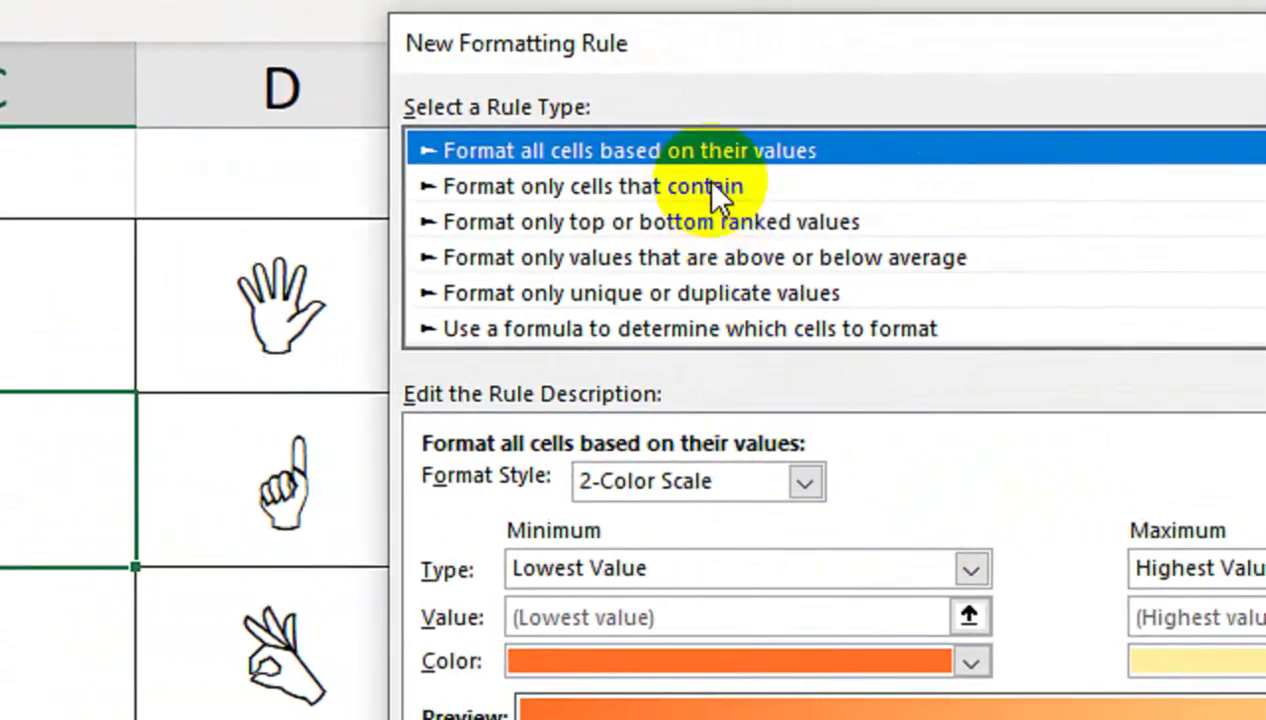
click(718, 194)
click(775, 487)
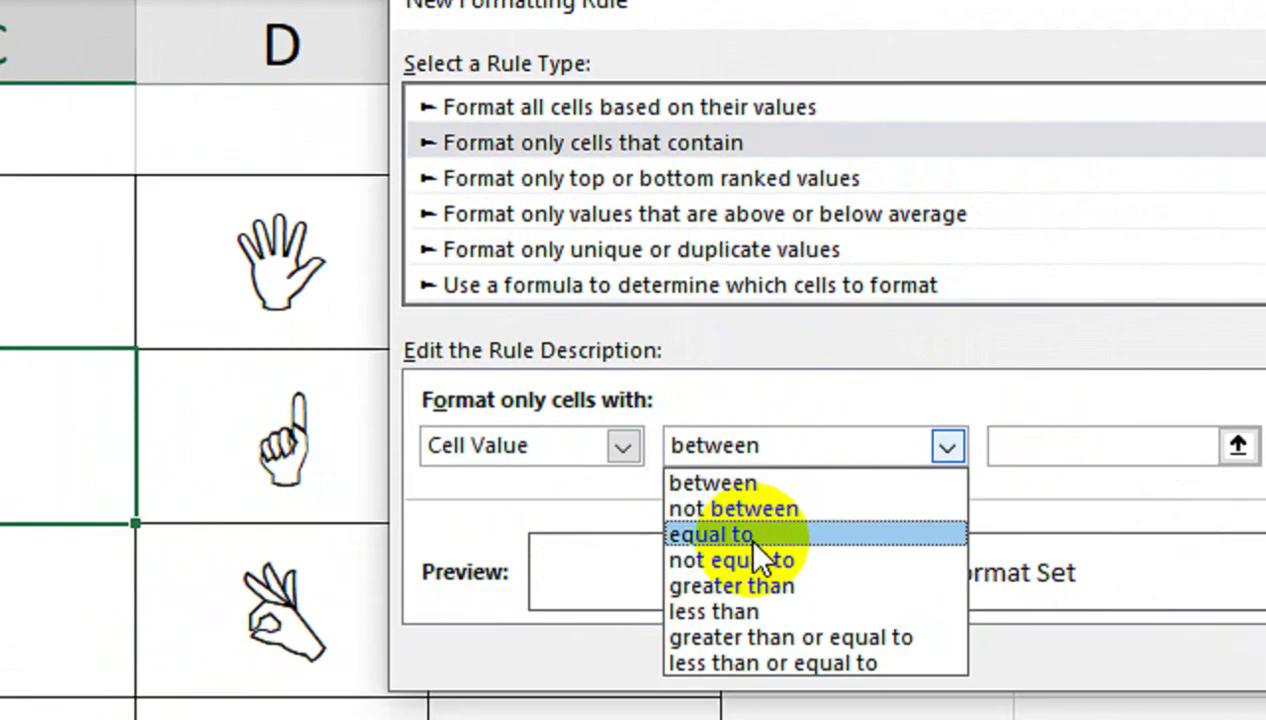
click(744, 534)
click(950, 445)
text(1)
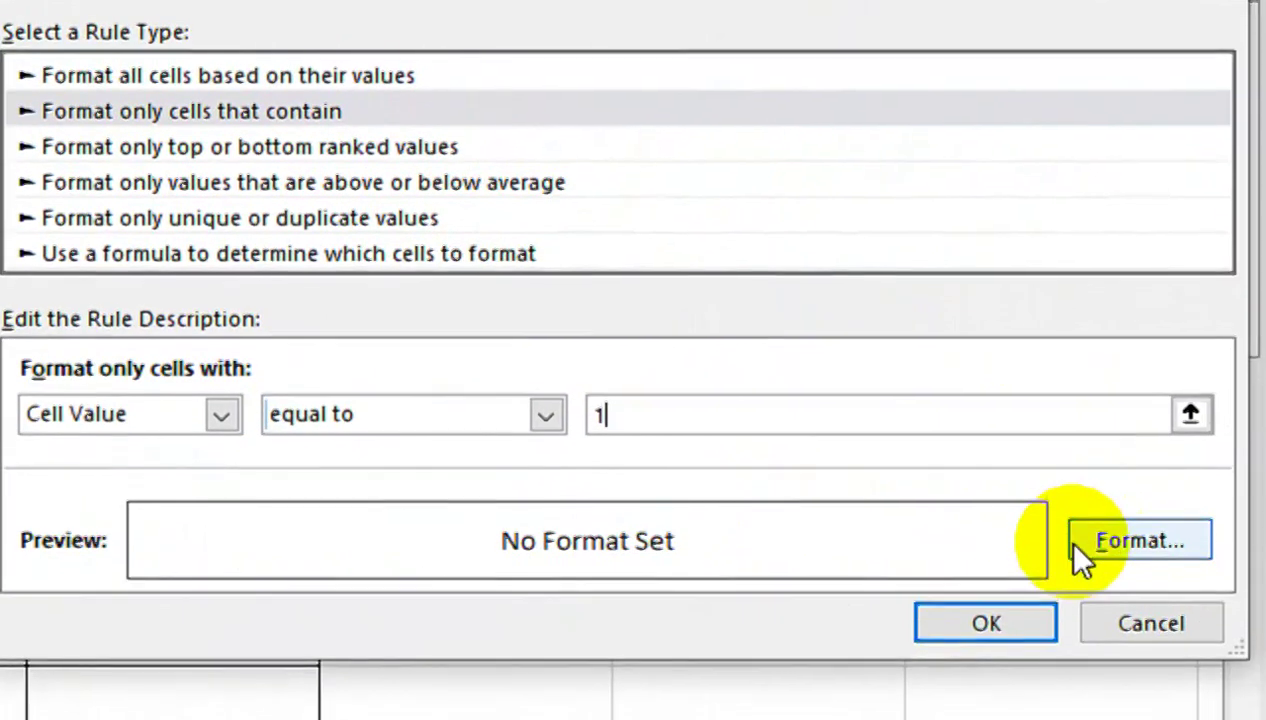
Format matching values with bold dark-green text and save the equal-to-1 rule.
click(1061, 537)
click(501, 145)
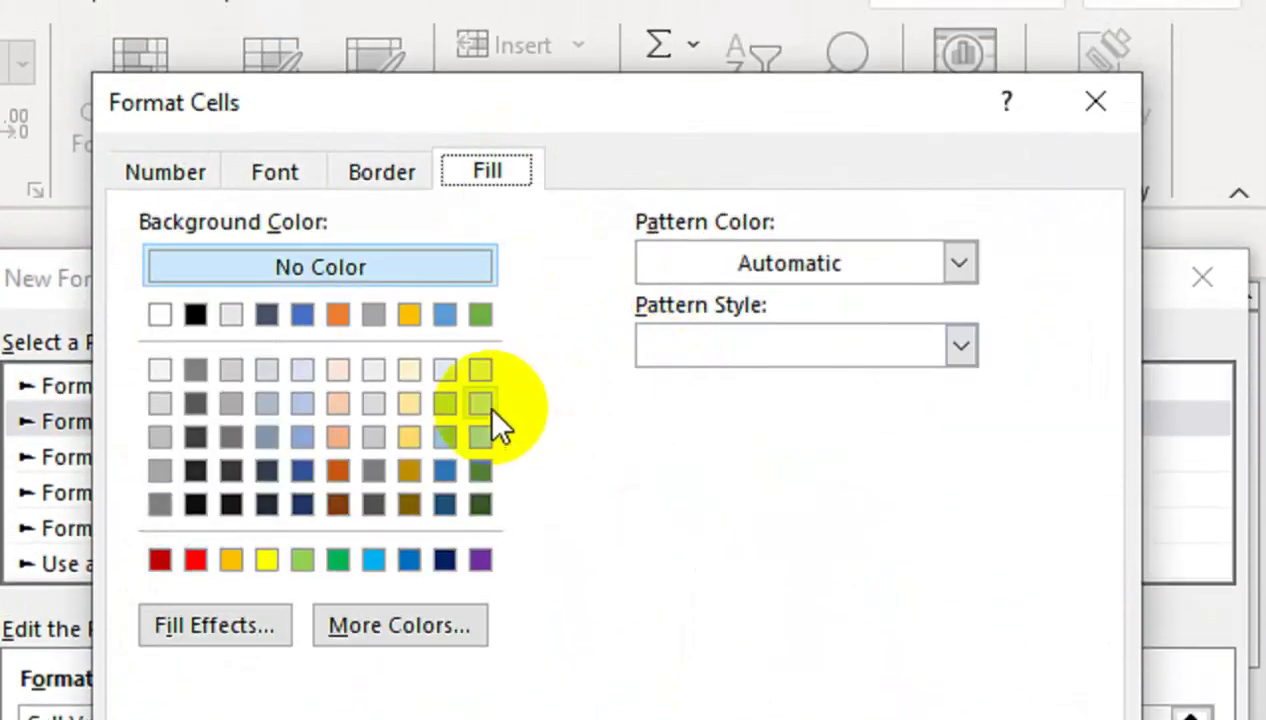
click(303, 171)
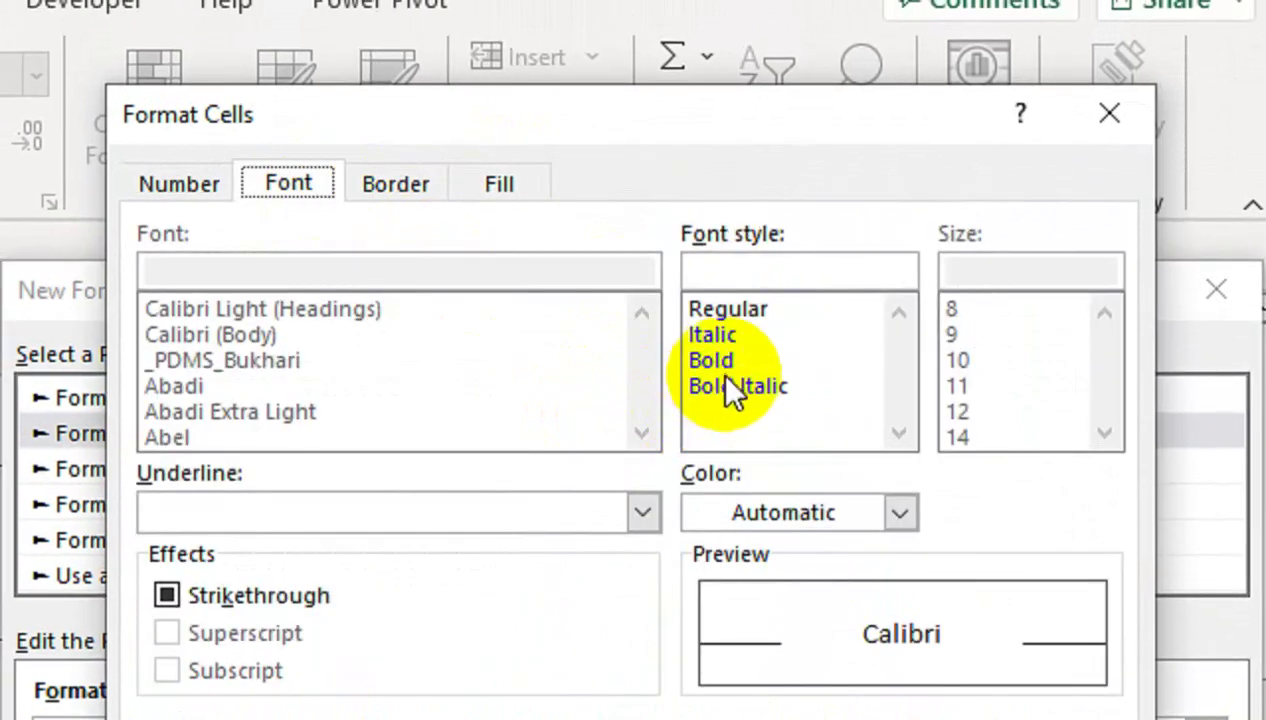
click(711, 360)
click(808, 512)
click(986, 592)
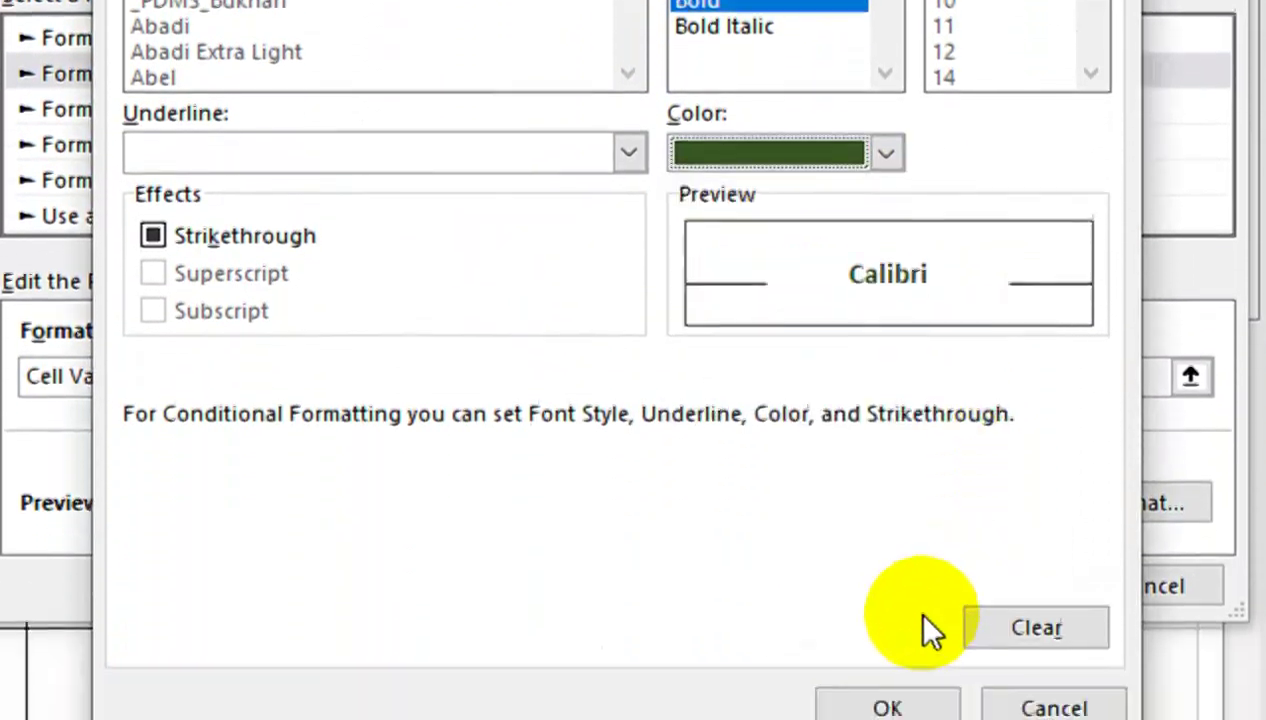
click(905, 700)
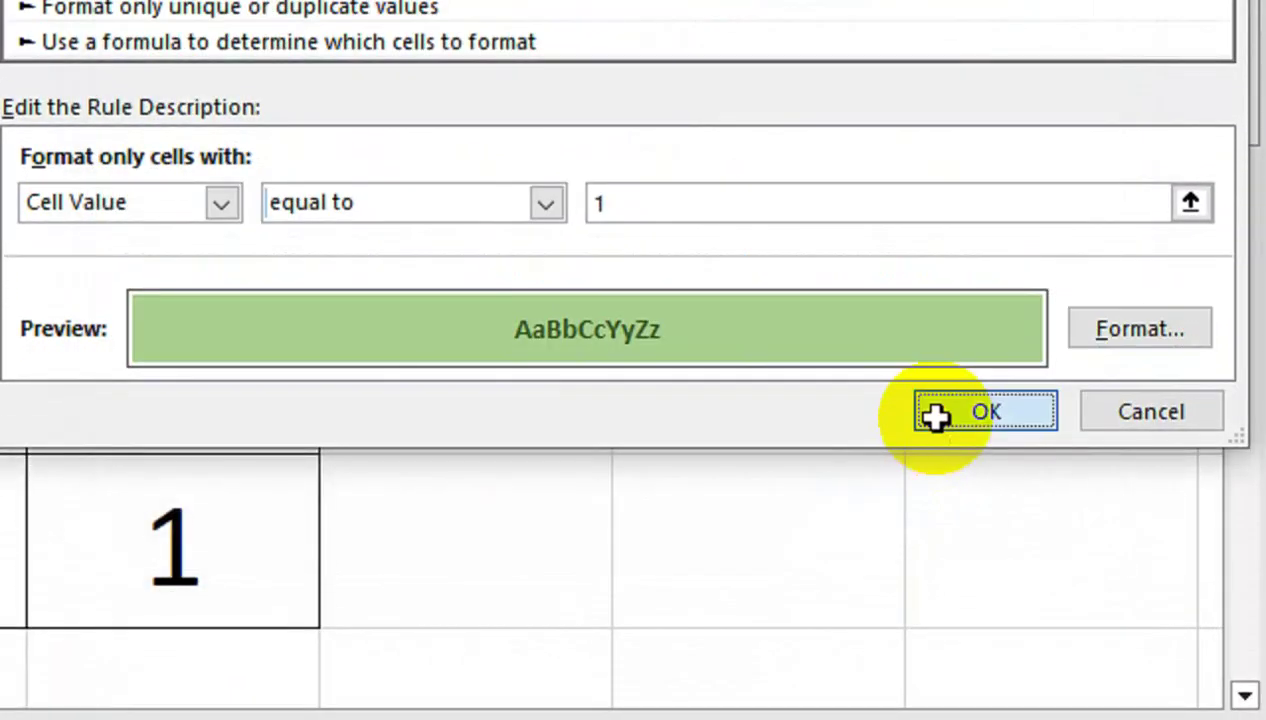
click(936, 416)
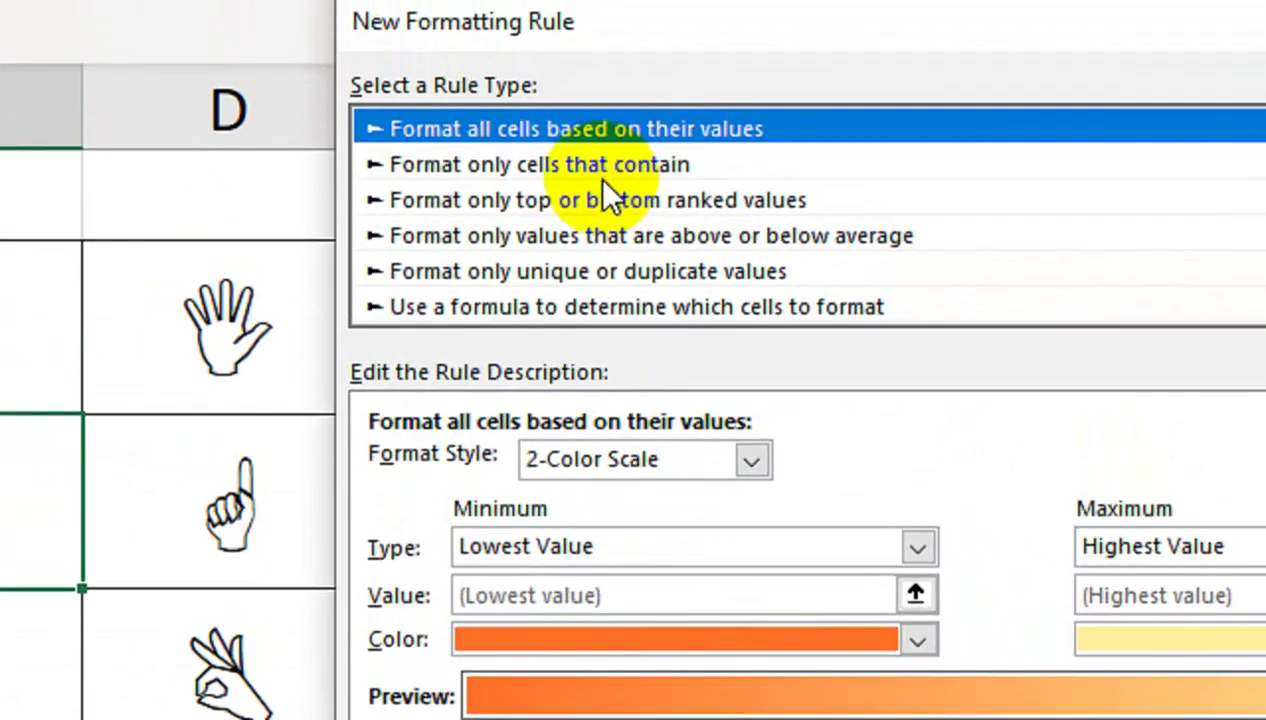
Define a new rule for C3 where Cell Value is not equal to 1.
click(595, 178)
click(667, 480)
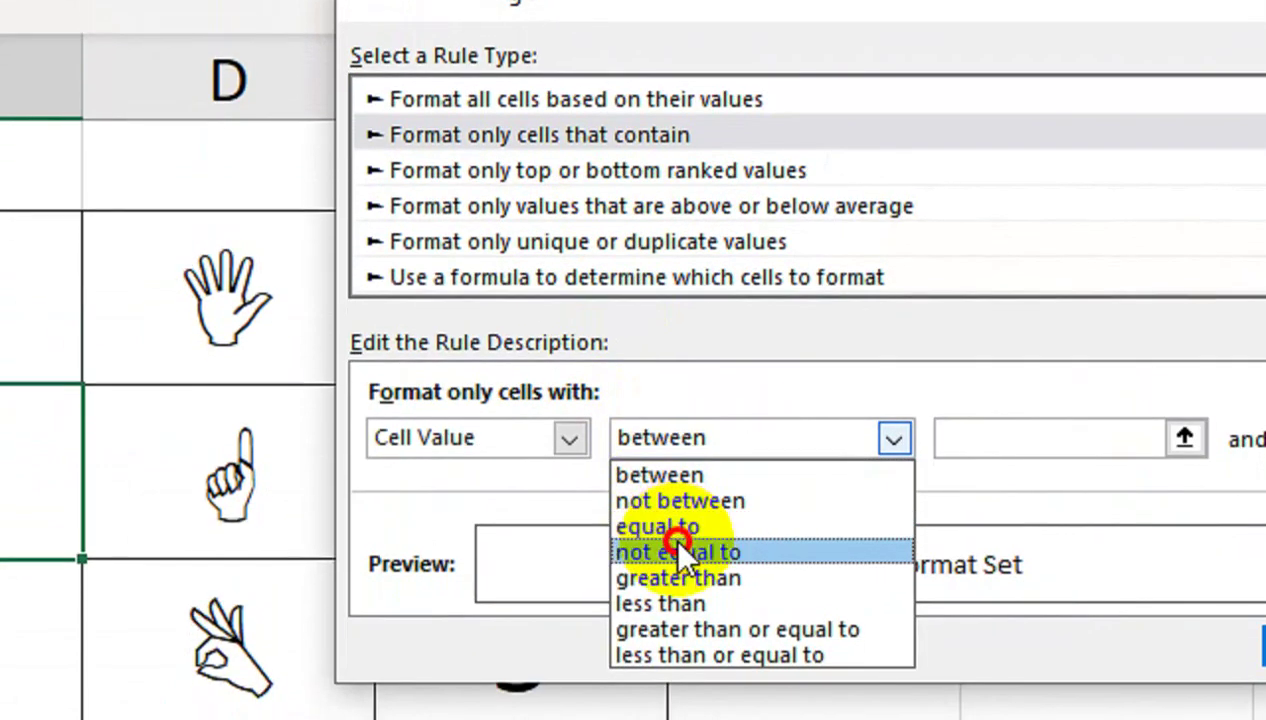
click(684, 551)
click(960, 434)
text(1)
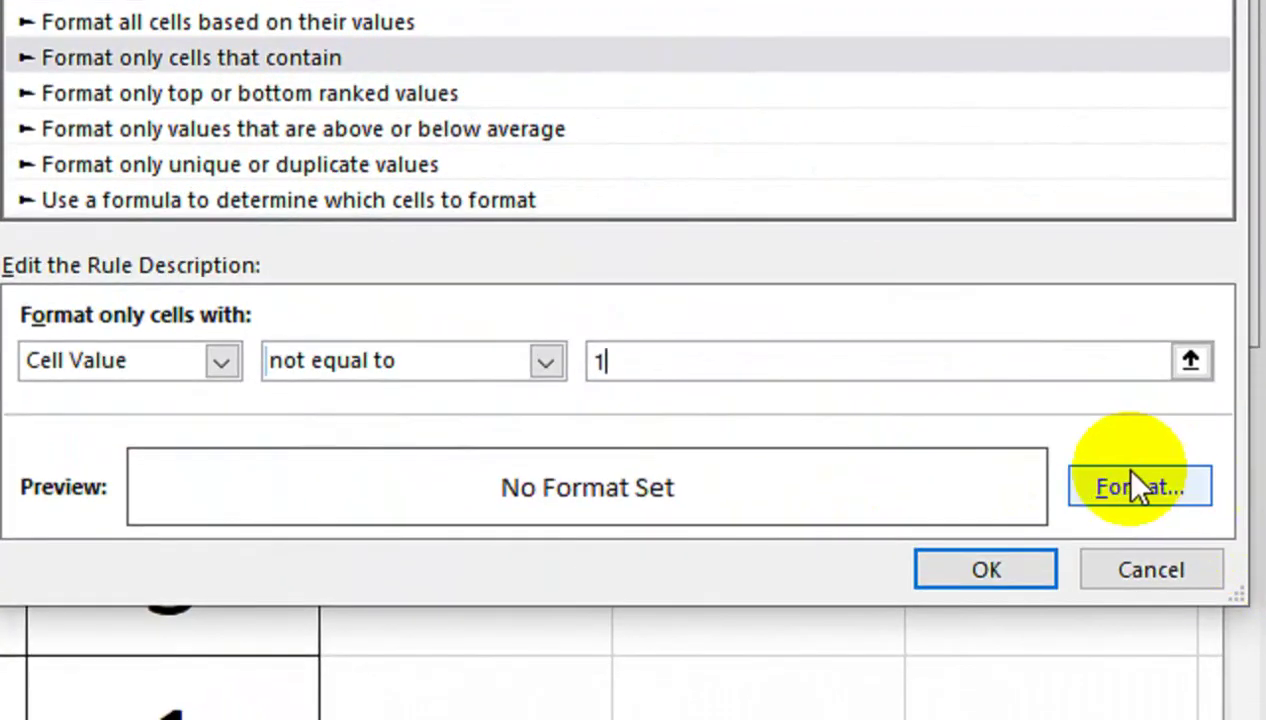
Give matching values a dark red fill with bold white text and save the rule.
click(1130, 485)
click(486, 99)
click(195, 571)
click(310, 184)
click(945, 352)
click(961, 510)
click(867, 557)
click(1003, 640)
click(1100, 502)
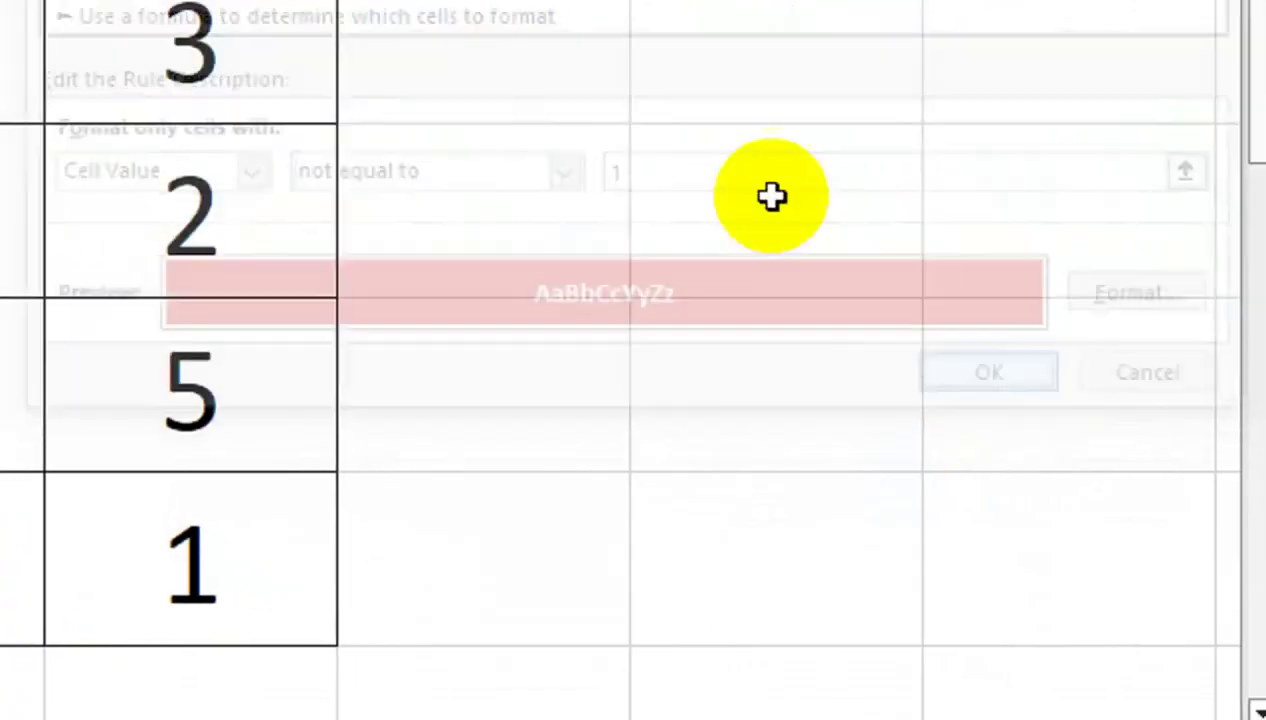
Start another conditional formatting rule using the Blanks condition type.
click(314, 176)
mouse_move(314, 218)
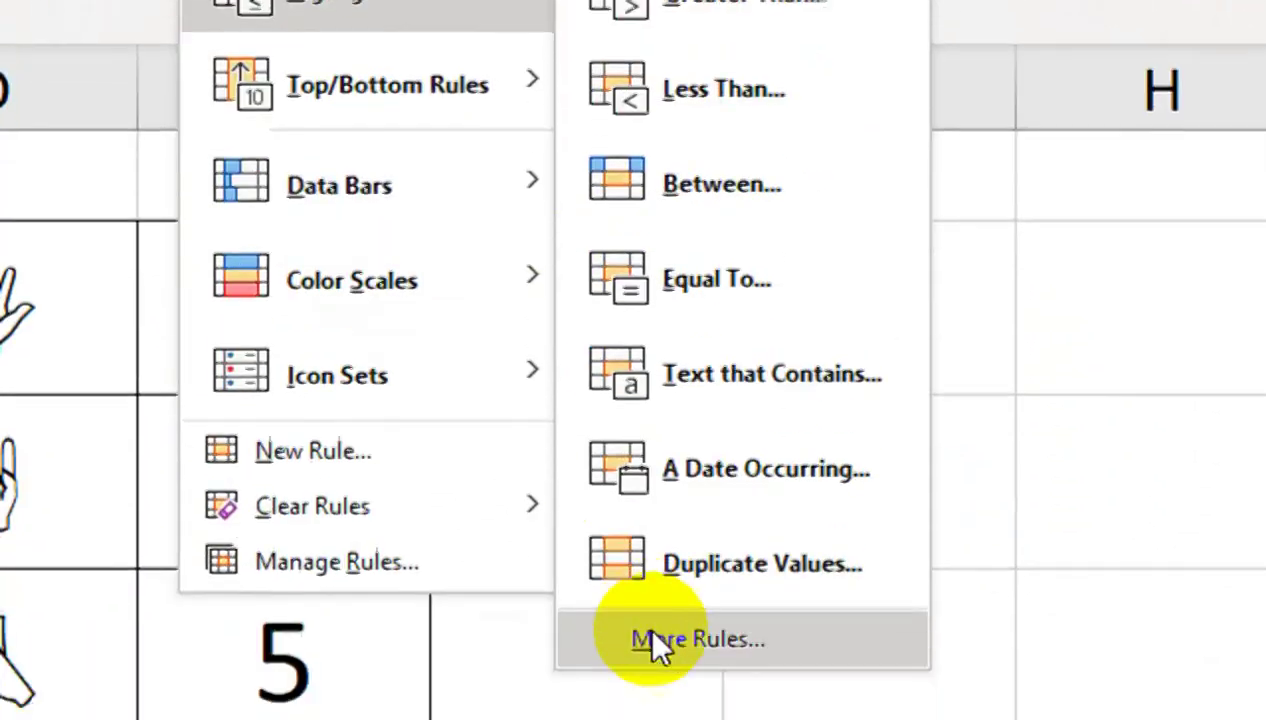
click(650, 638)
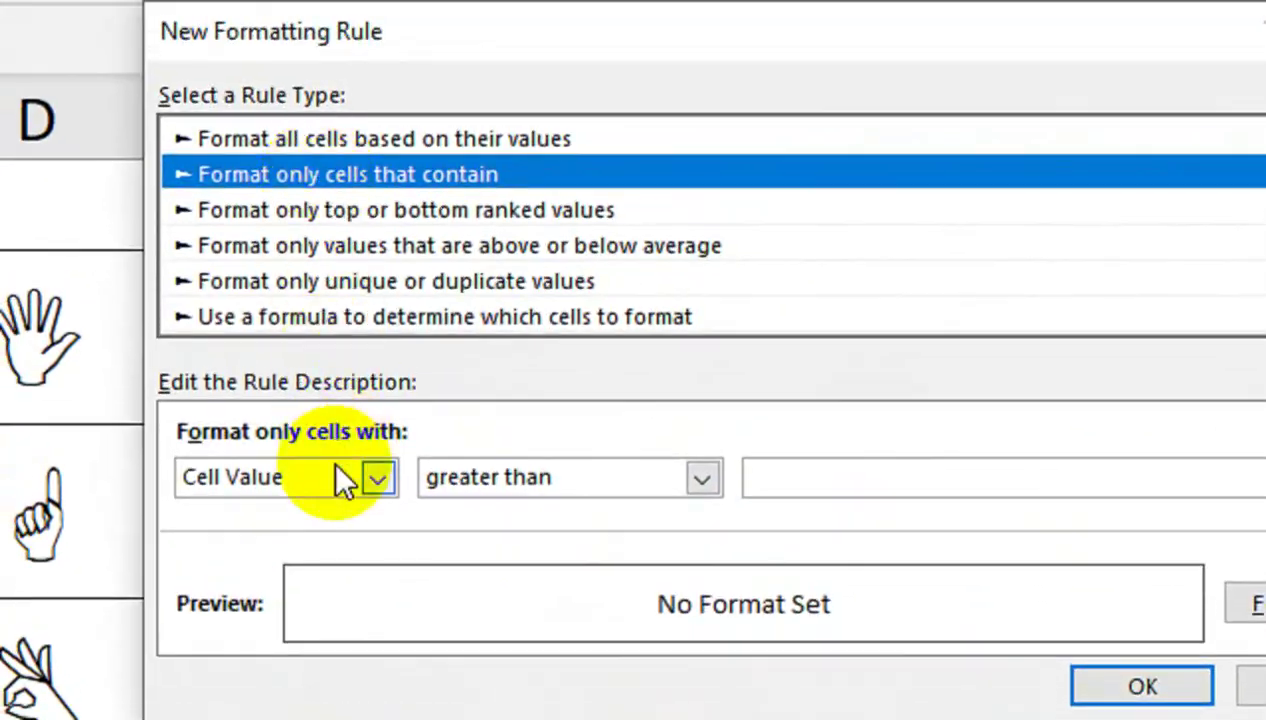
click(310, 349)
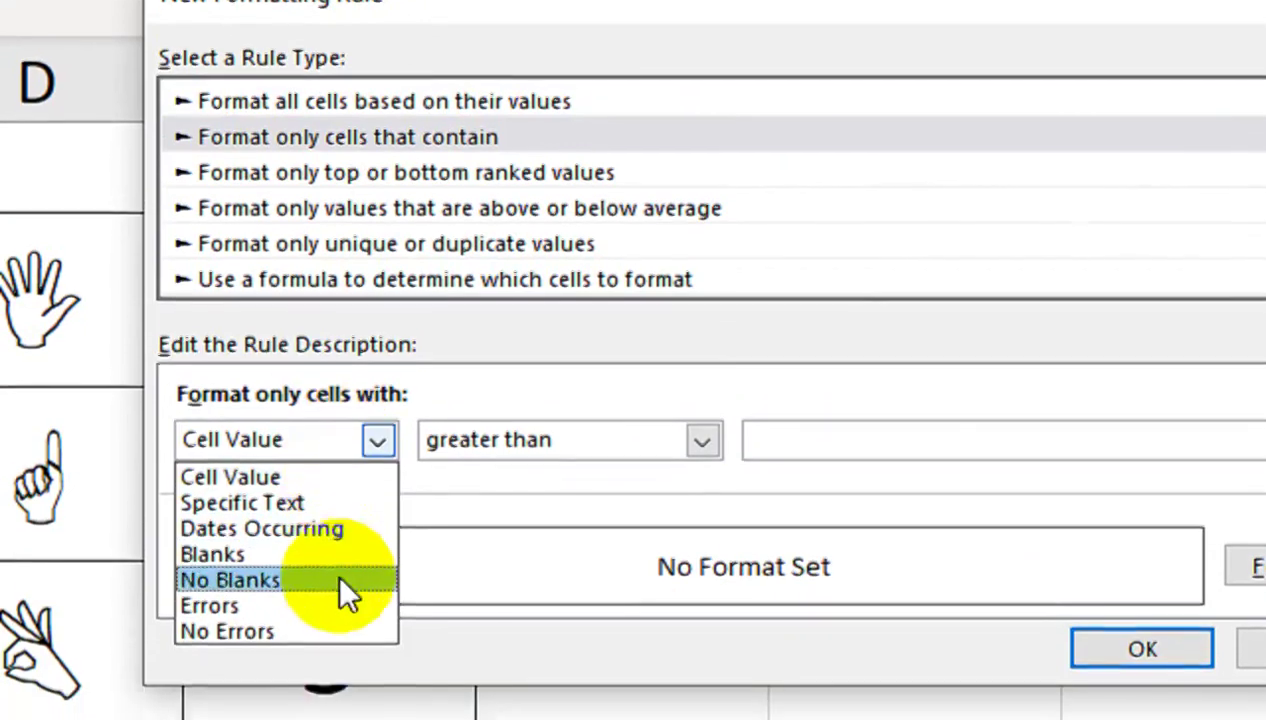
click(1083, 540)
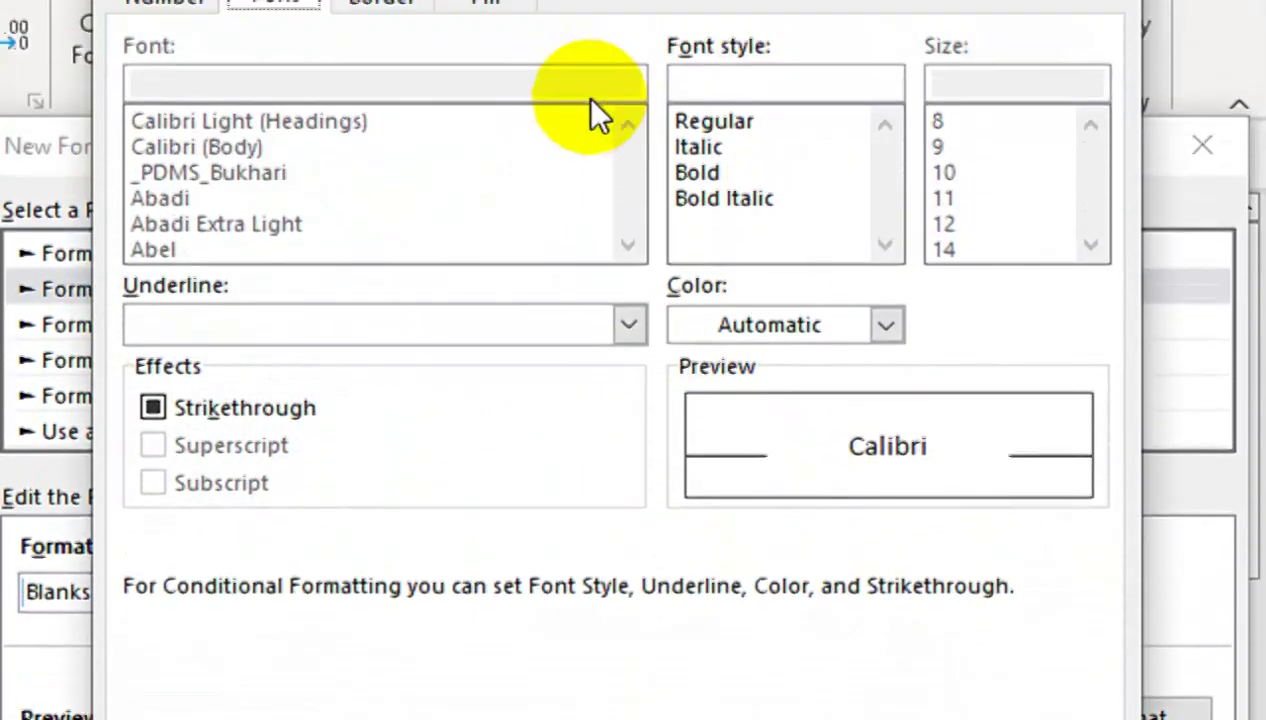
Give blank values in C3 white font and save the blank-cell rule.
click(486, 174)
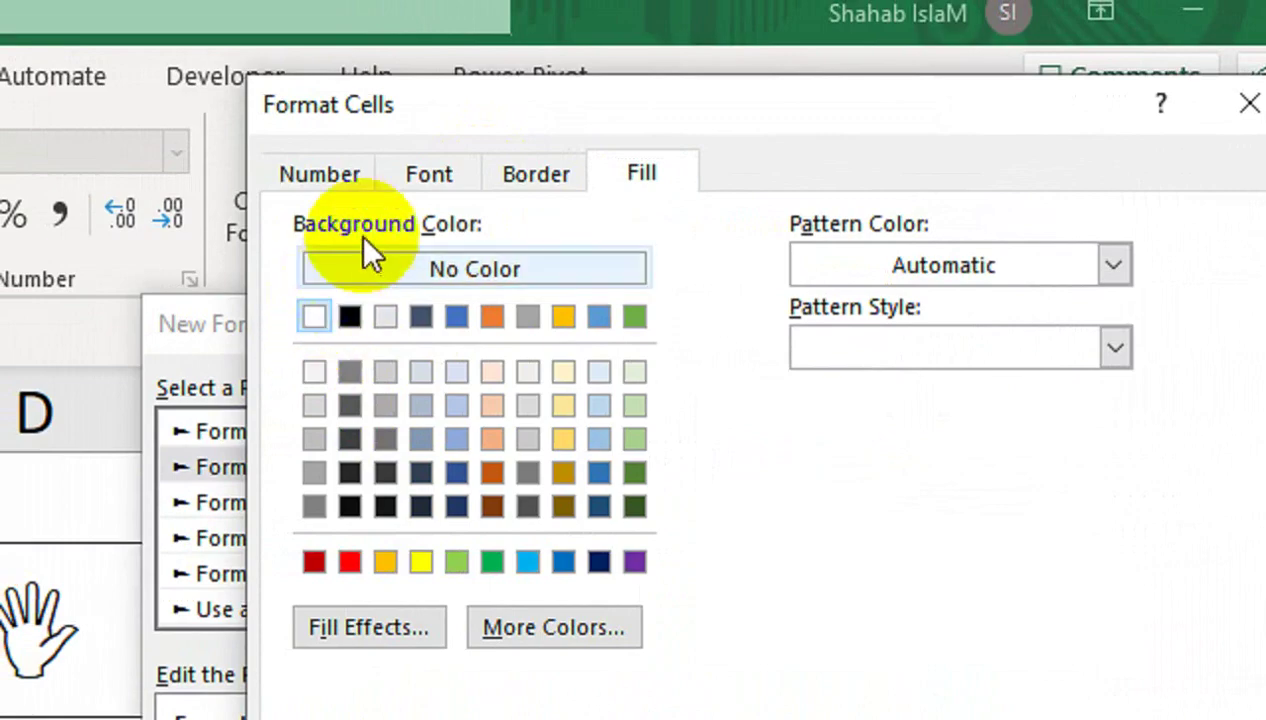
click(425, 178)
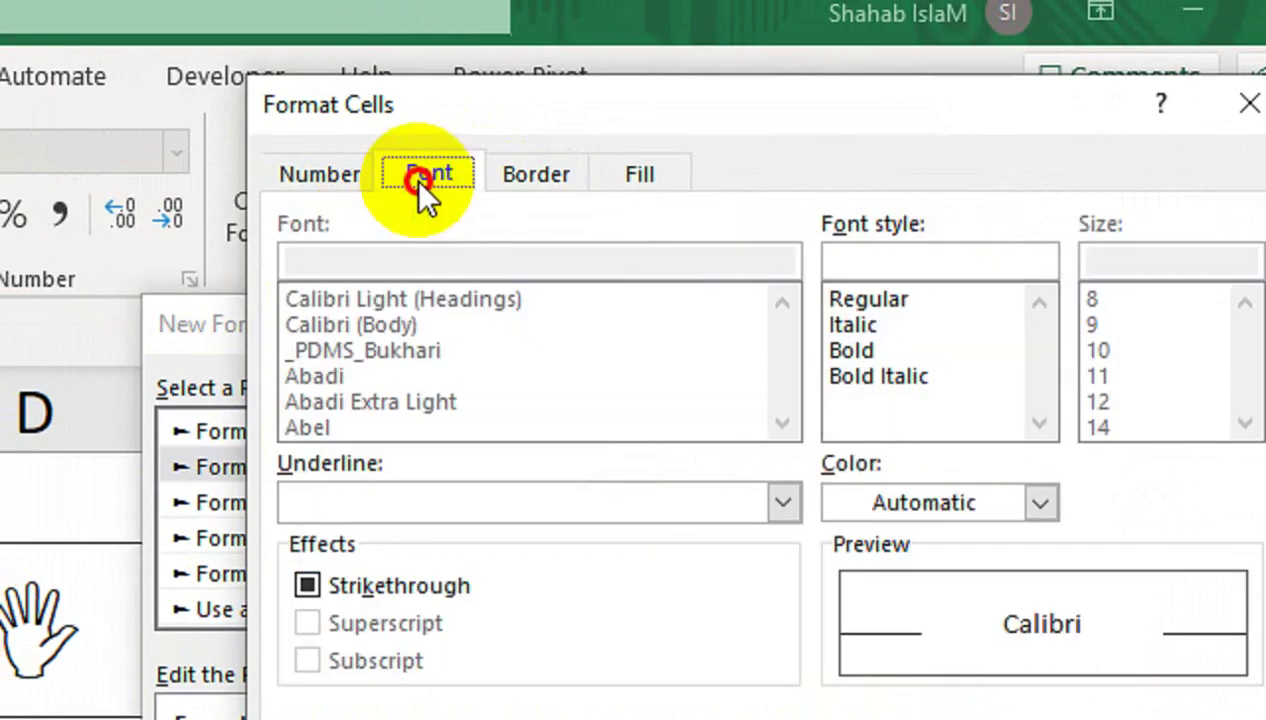
click(875, 500)
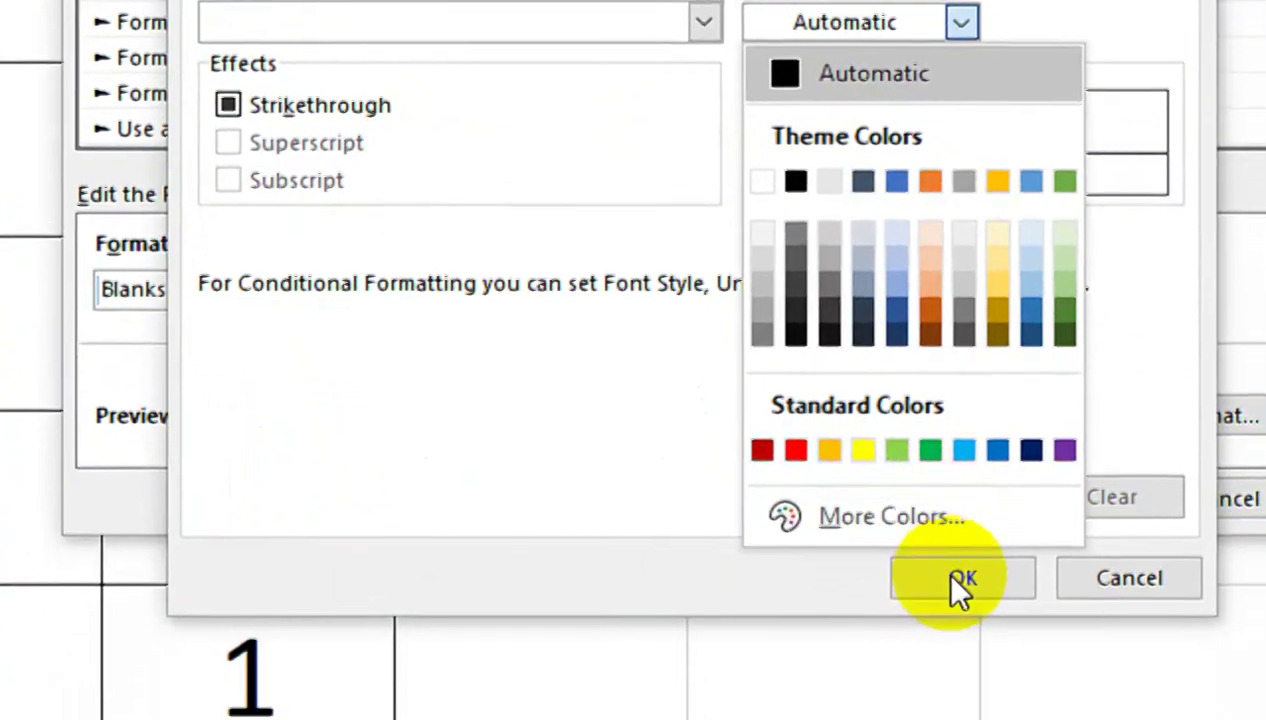
click(955, 578)
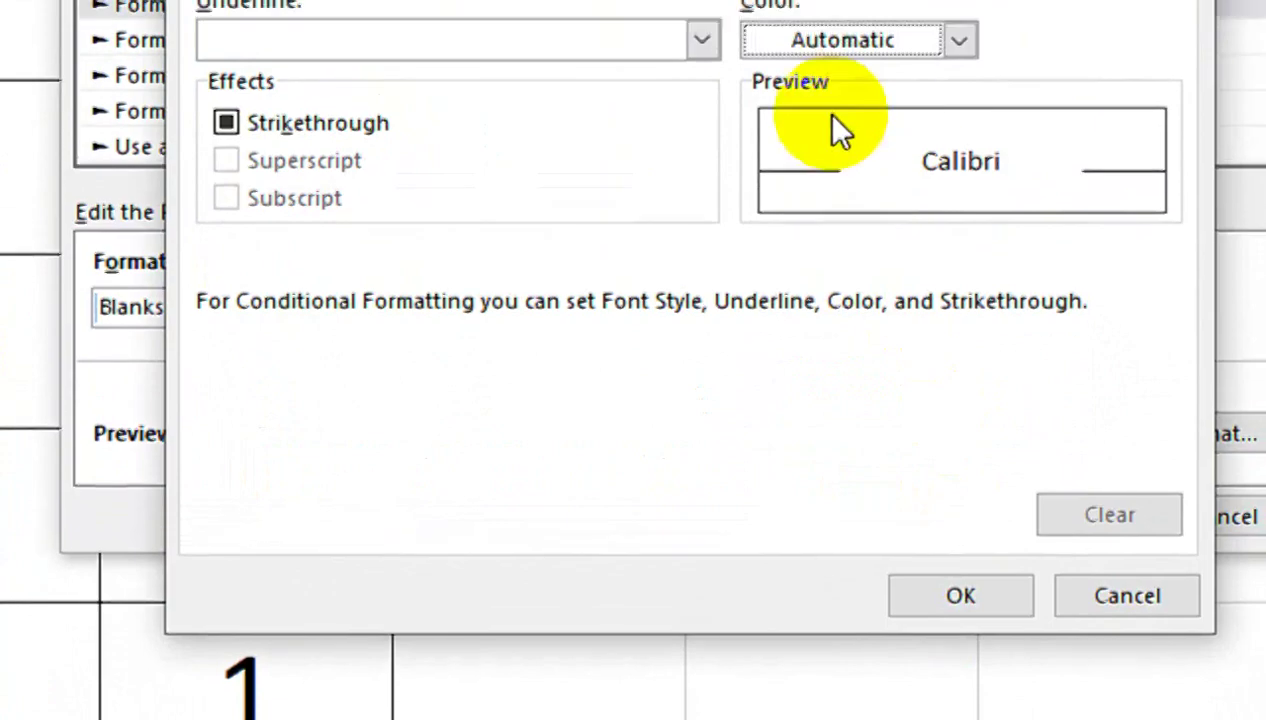
click(815, 171)
click(752, 331)
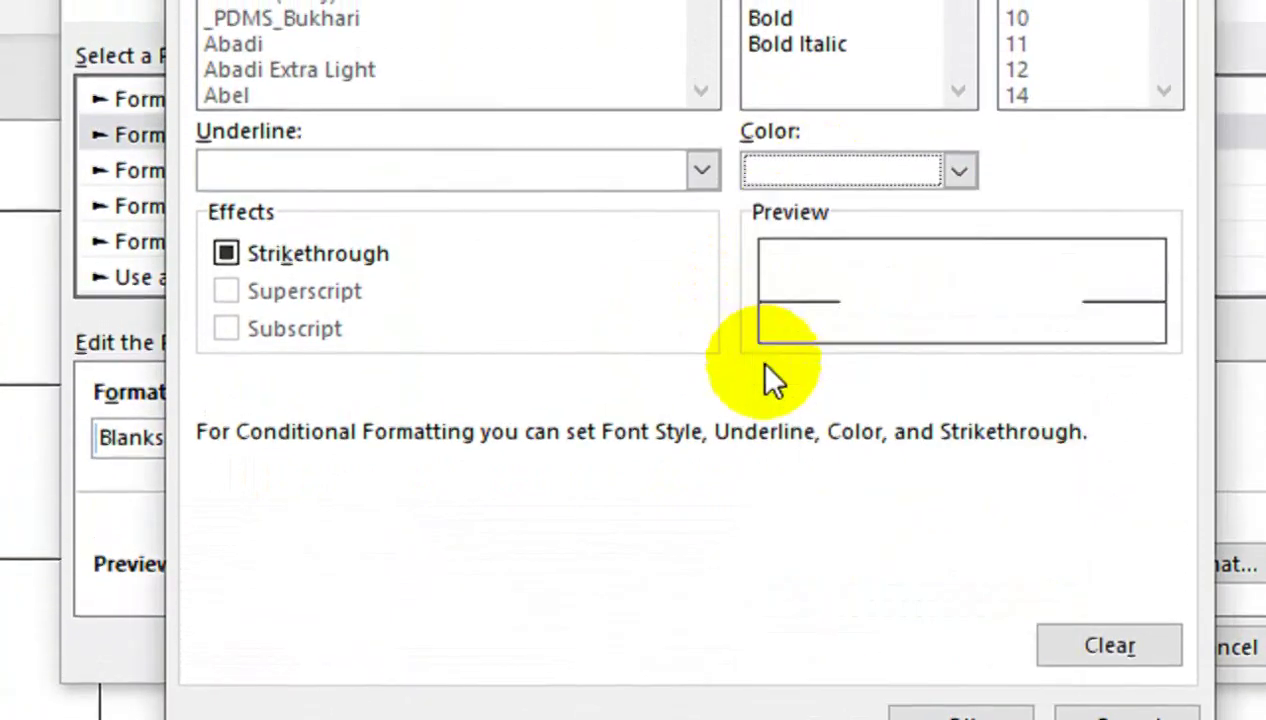
click(928, 456)
click(1023, 375)
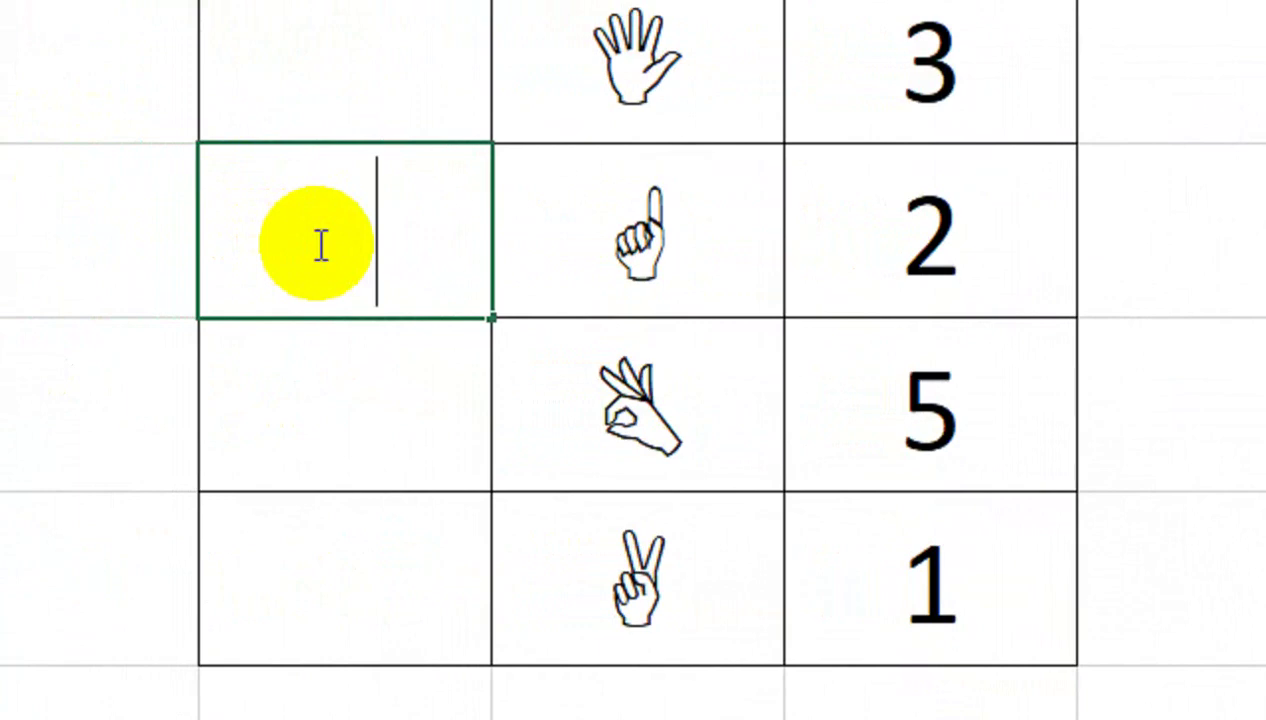
text(2)
key(Return)
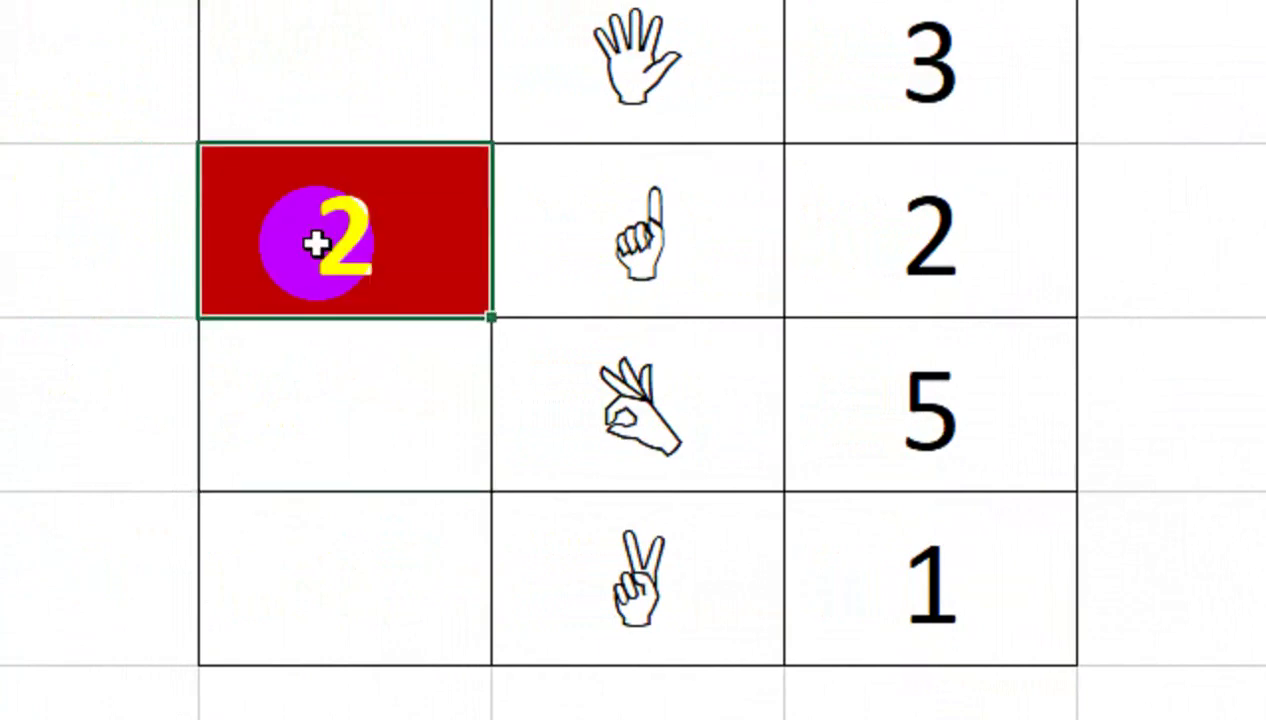
key(Return)
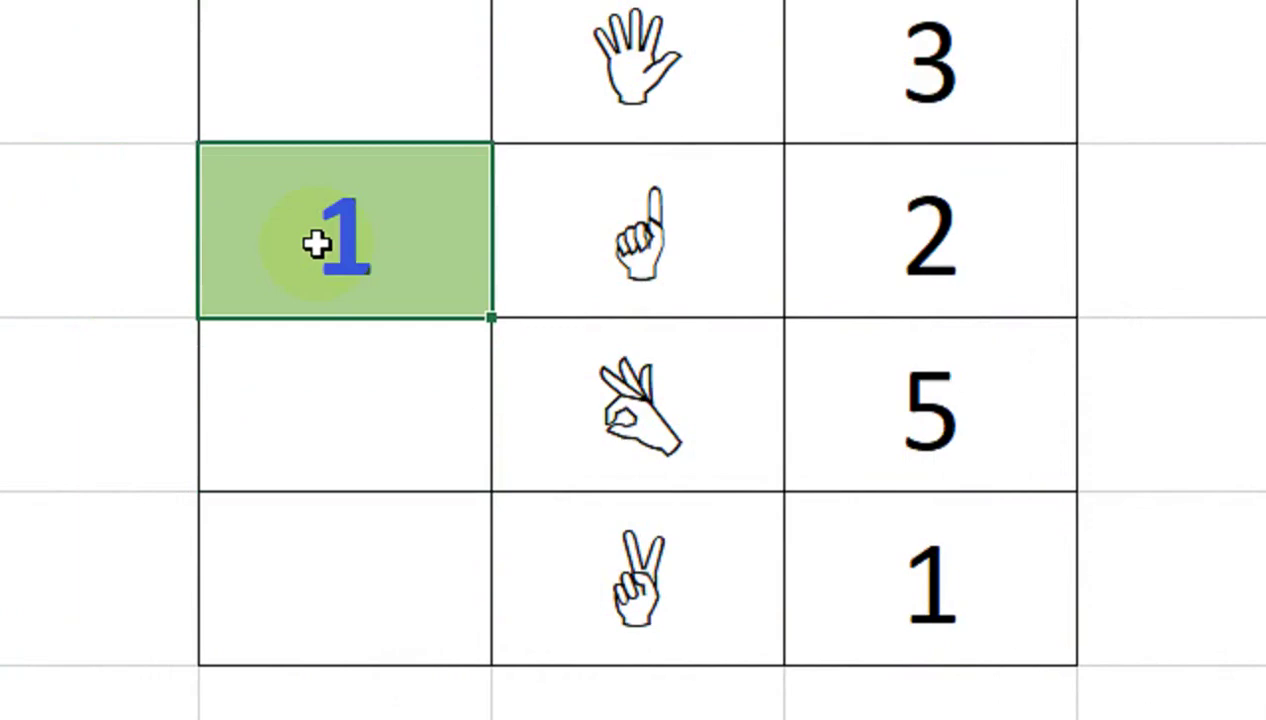
click(316, 243)
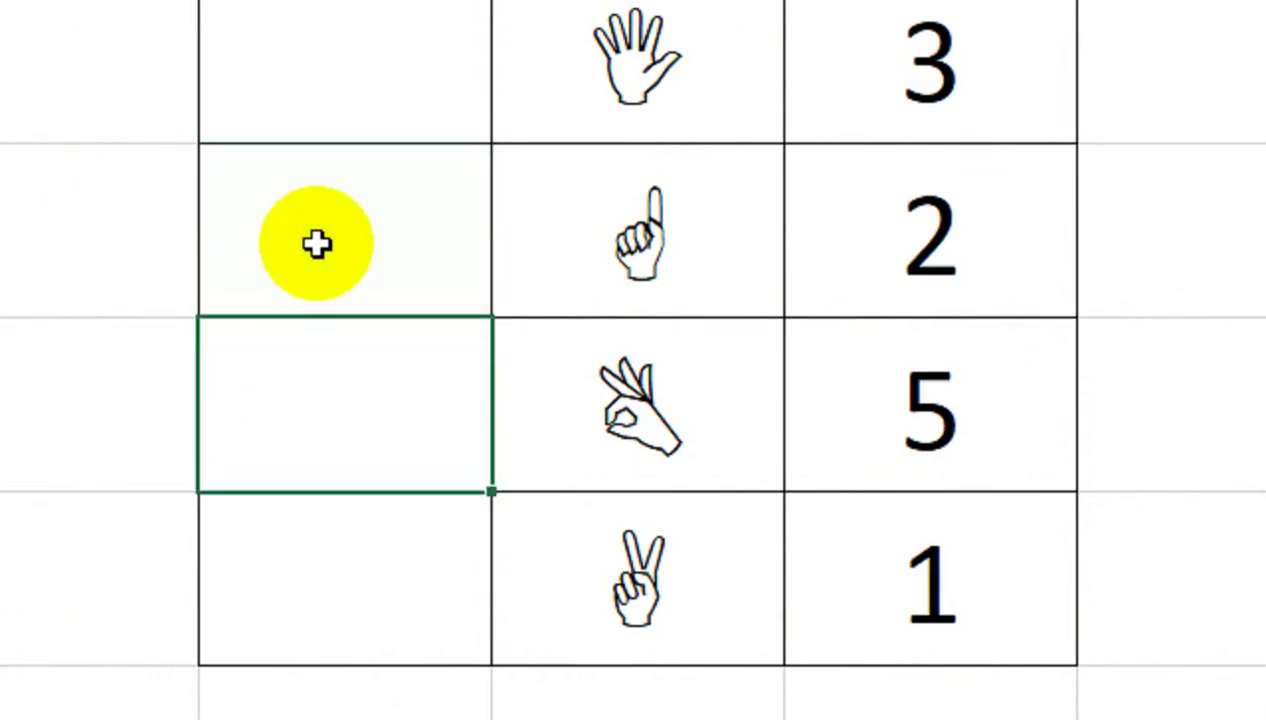
drag(353, 461, 334, 540)
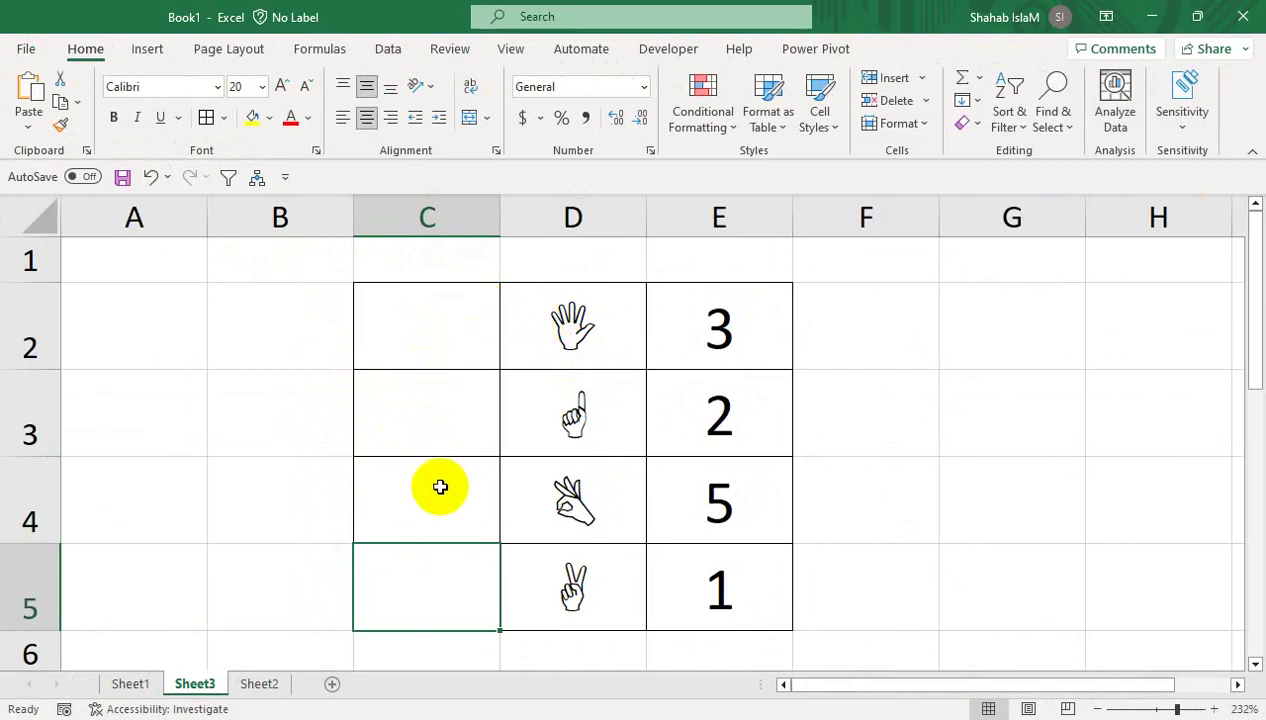
Review the rules on C4 and C5 in Manage Rules, confirming their blank, not-equal and equal rules.
click(704, 110)
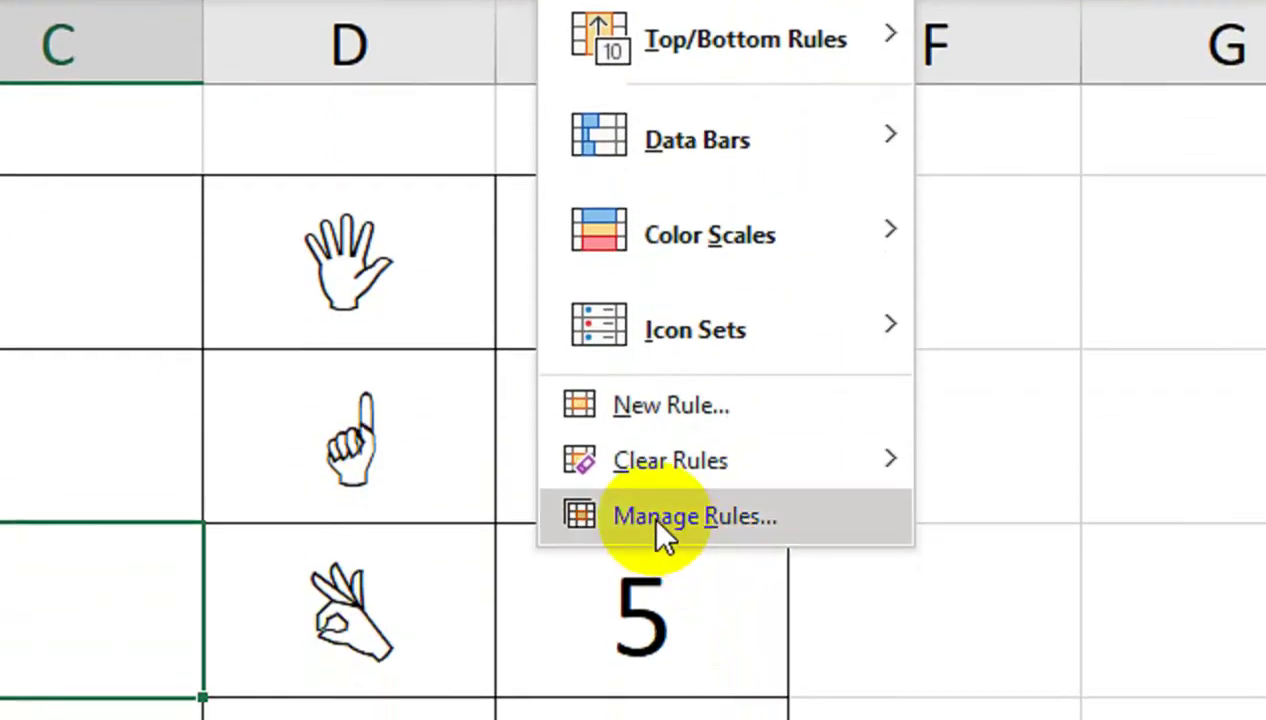
key(r)
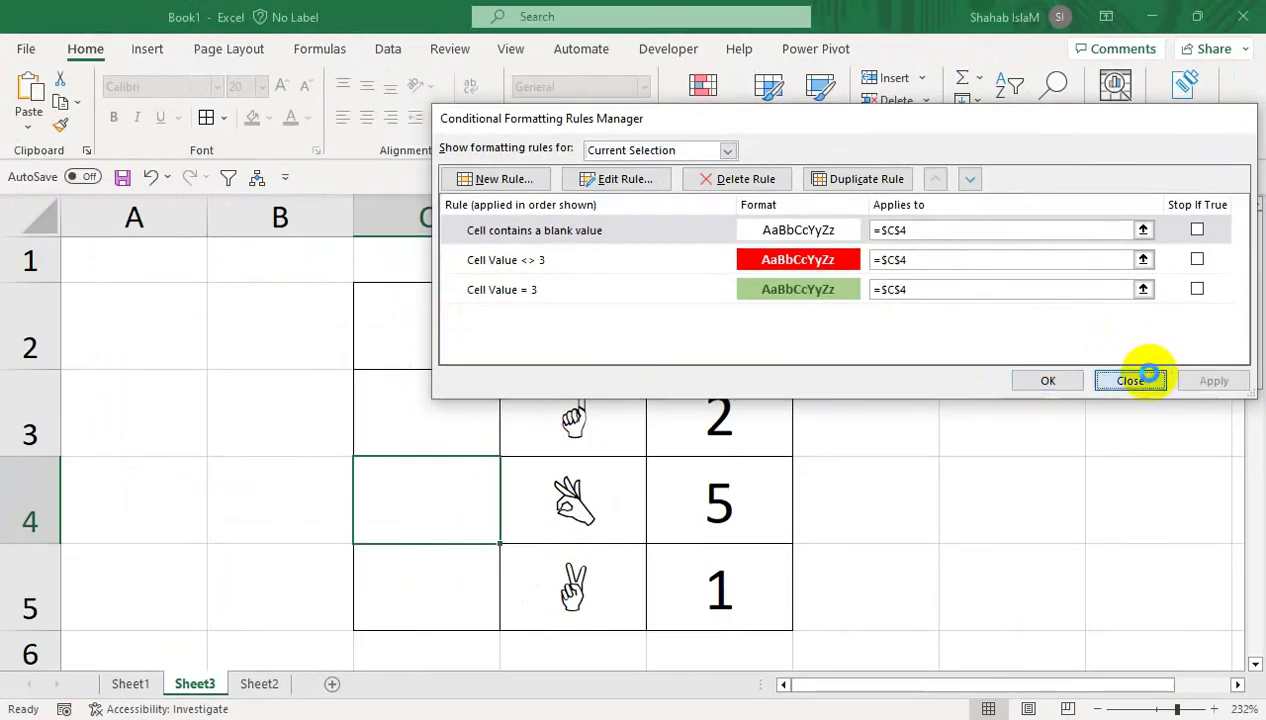
click(1146, 377)
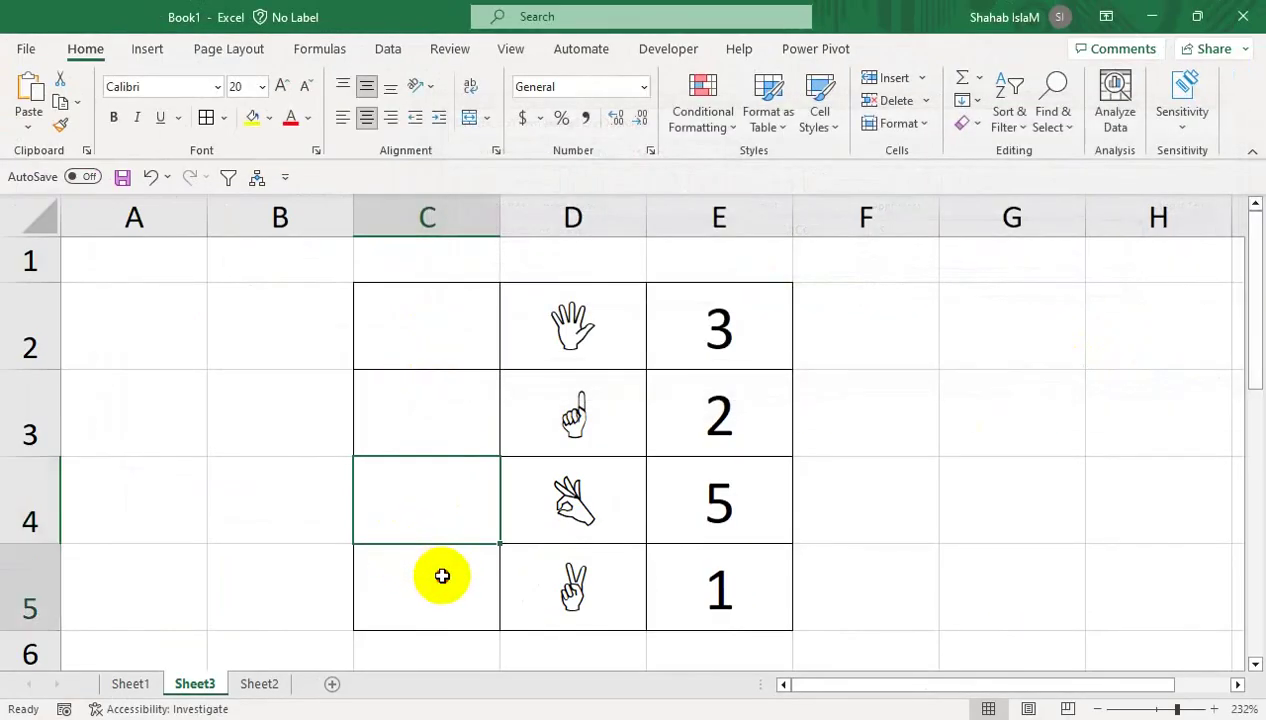
click(703, 95)
click(517, 450)
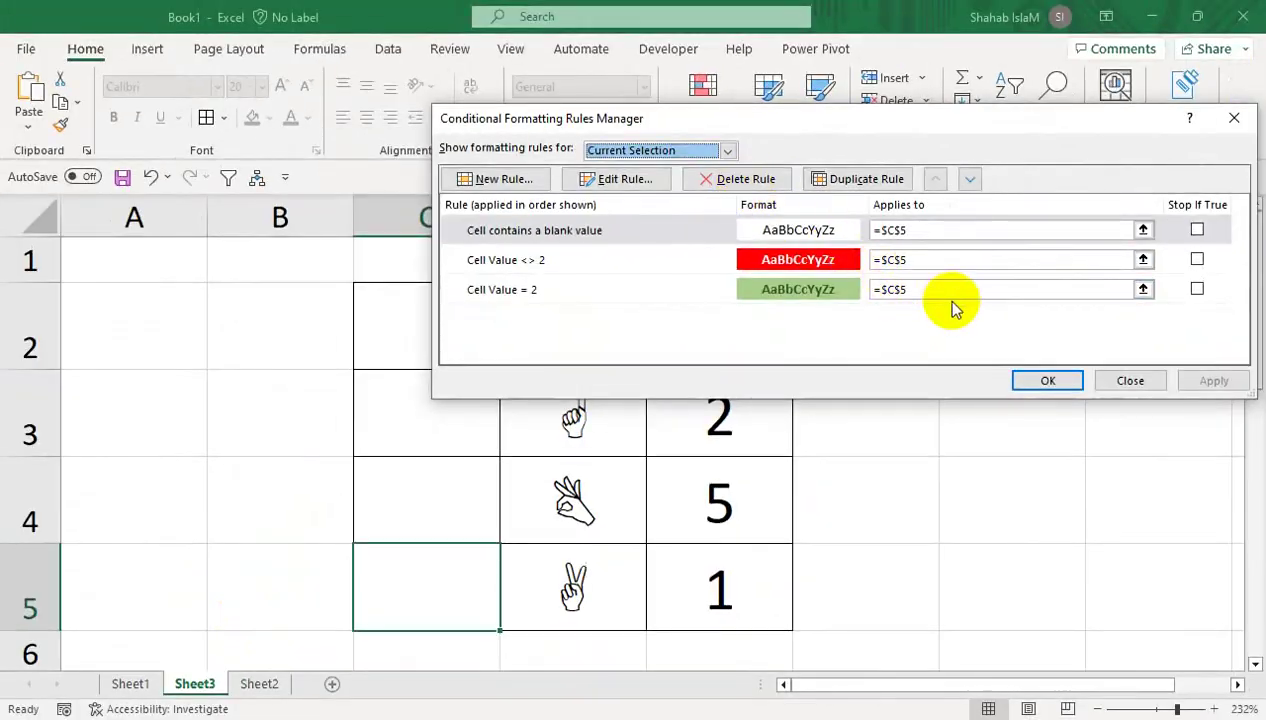
click(1110, 372)
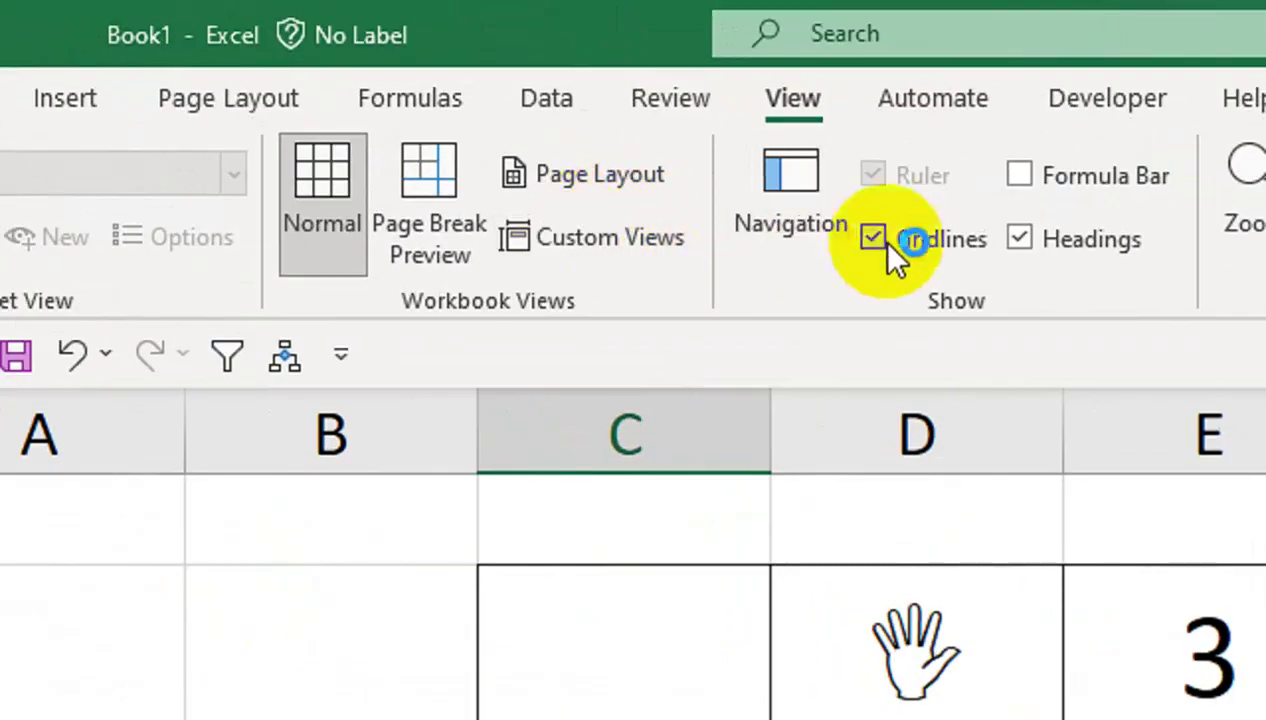
Hide gridlines and select the whole sheet except answer cells C2:C5.
click(600, 120)
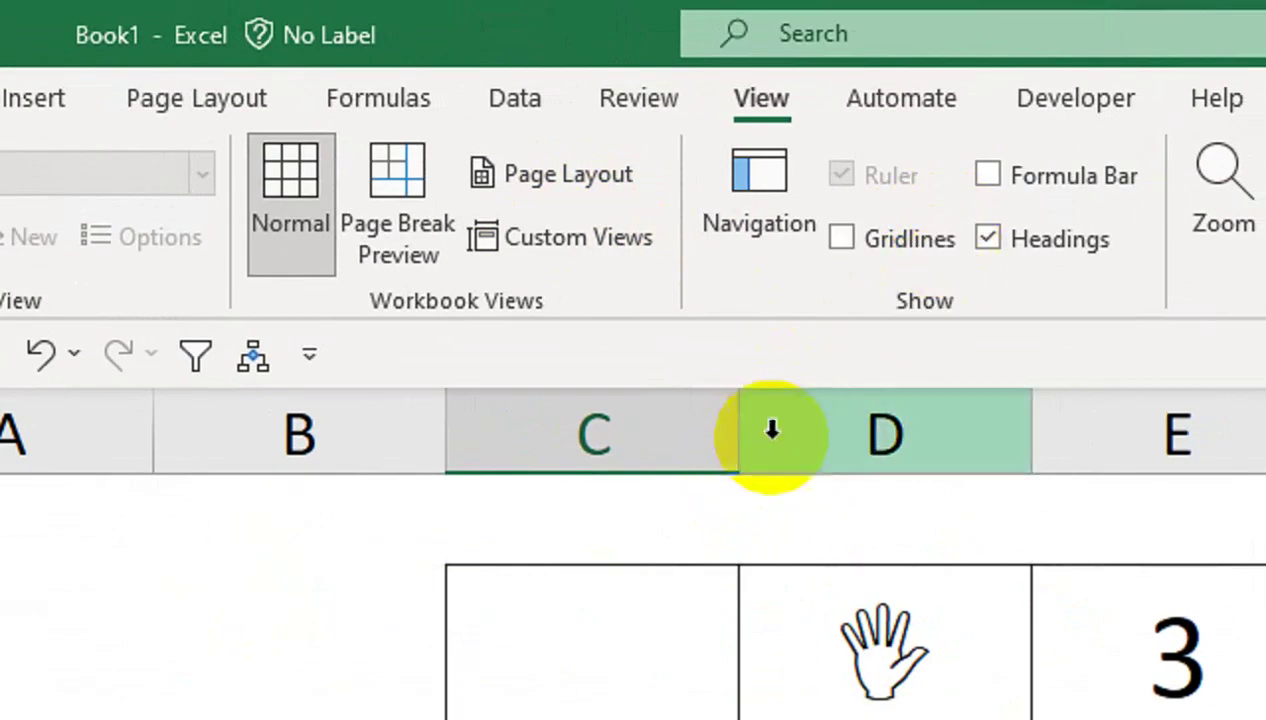
click(627, 628)
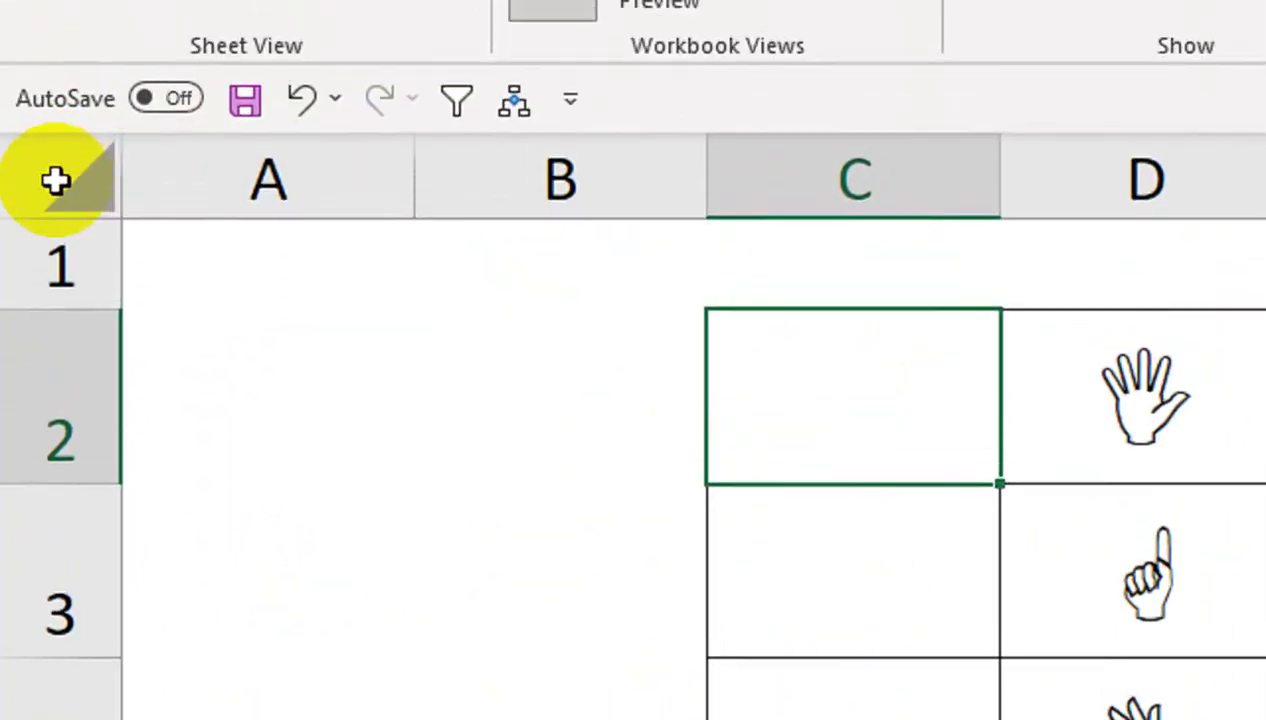
click(57, 181)
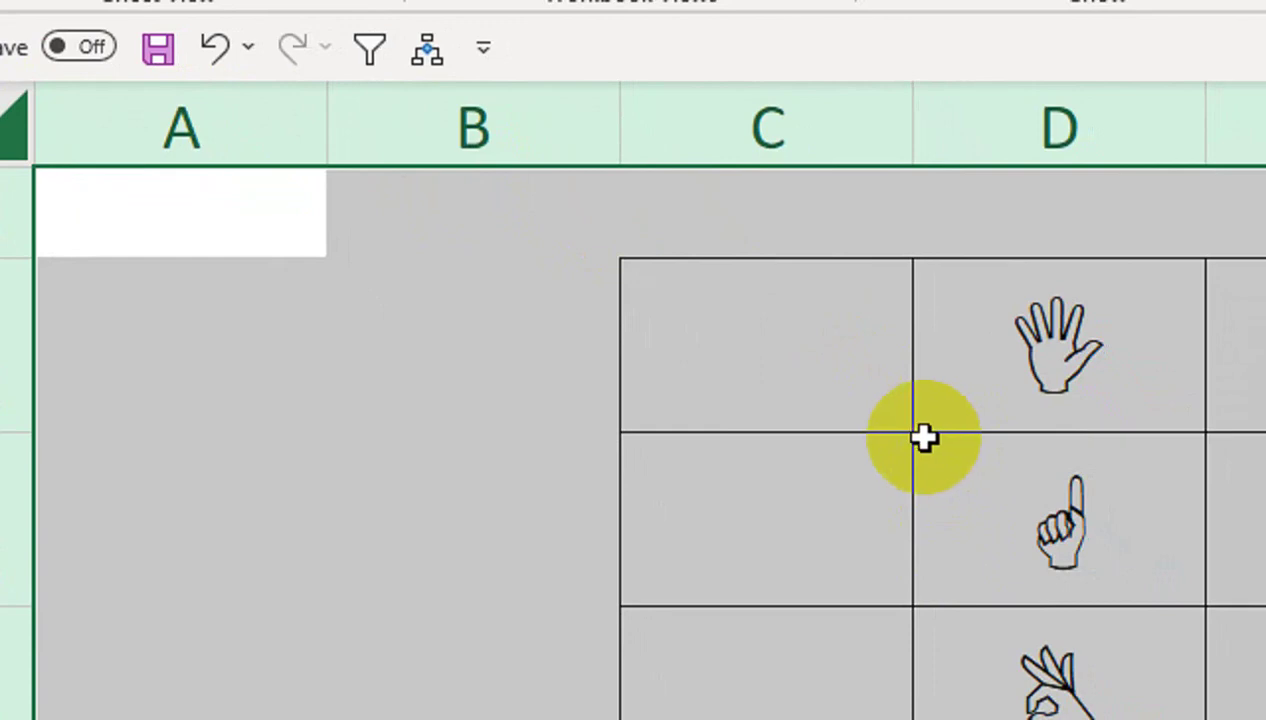
drag(797, 356, 770, 708)
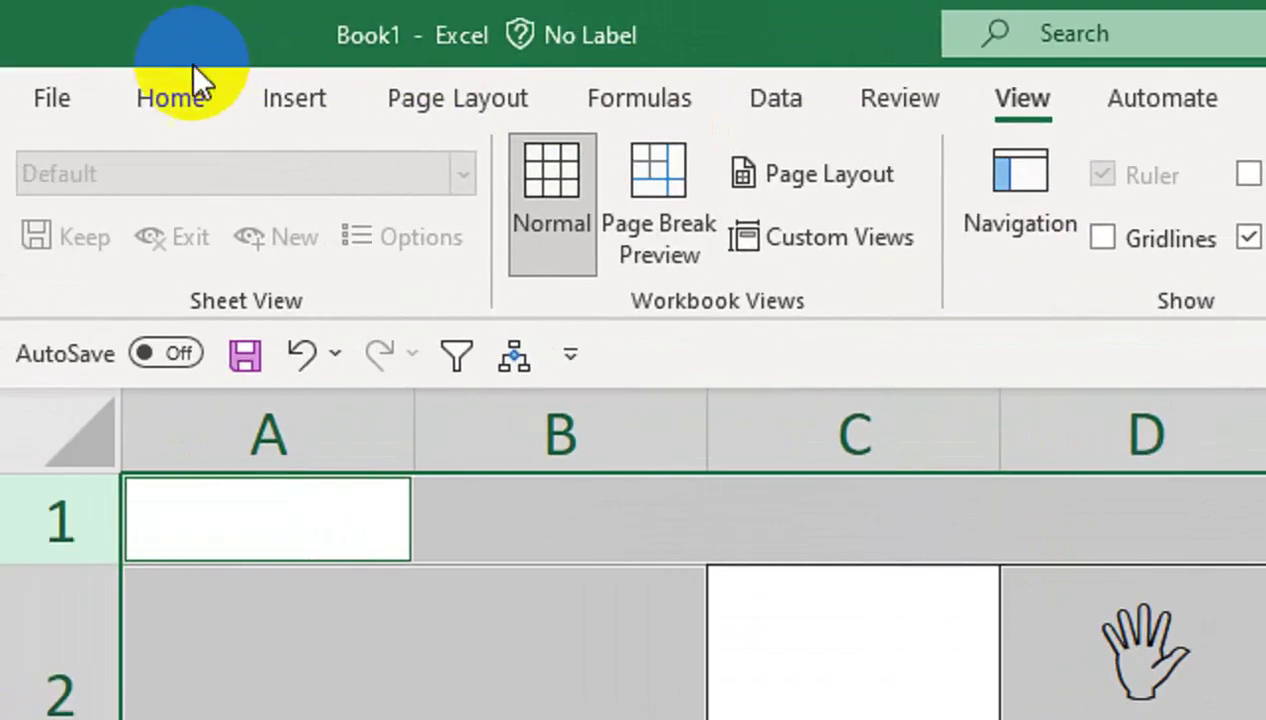
click(178, 92)
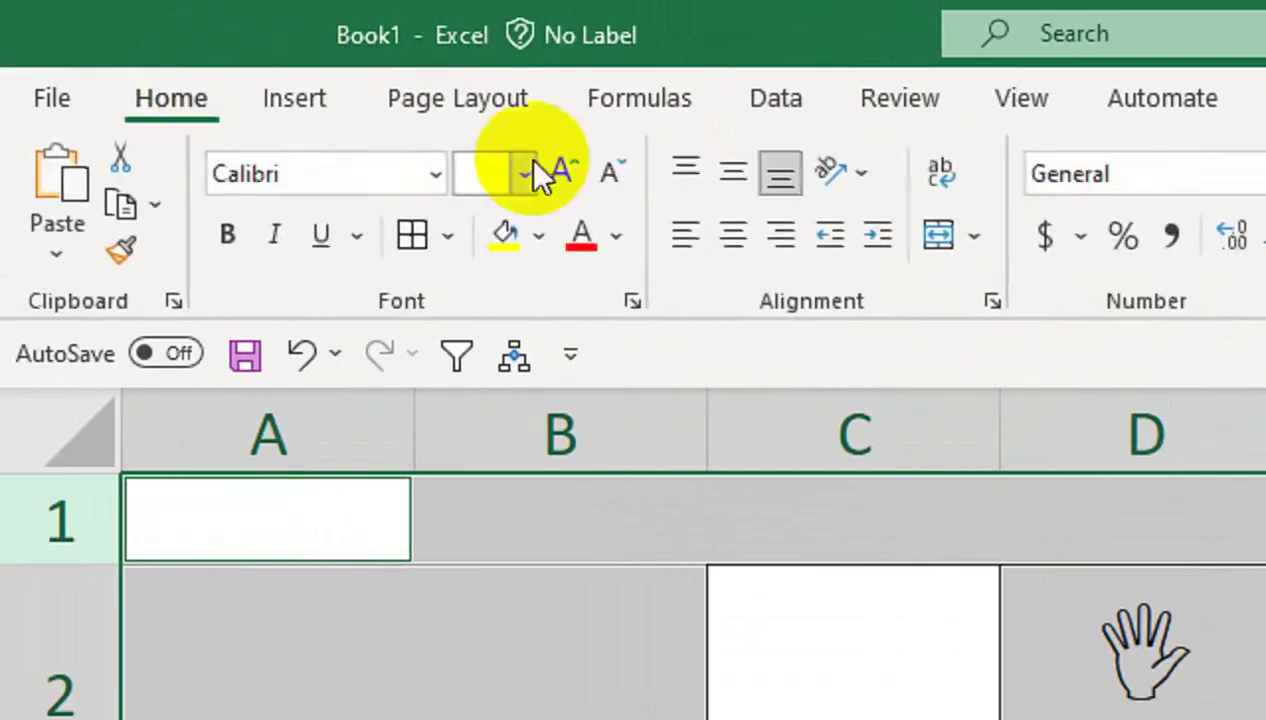
Lock the selected cells and protect the sheet, keeping selection of locked and unlocked cells allowed.
click(727, 255)
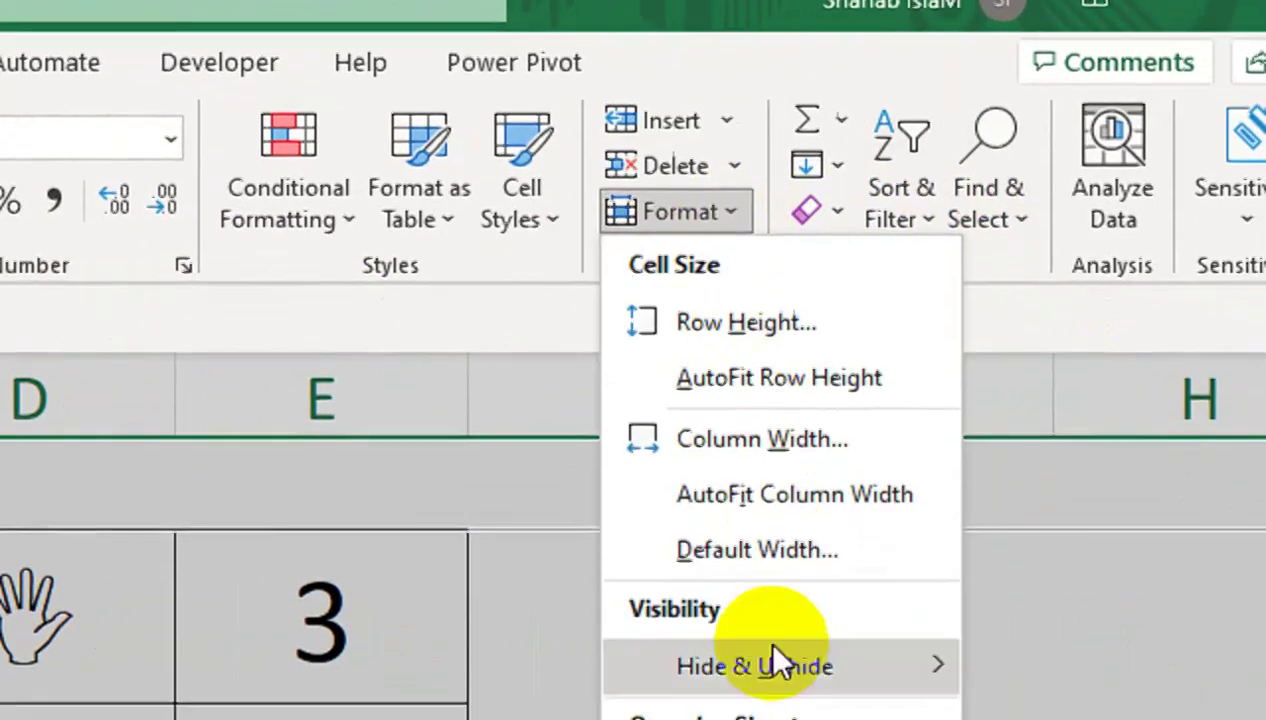
click(675, 632)
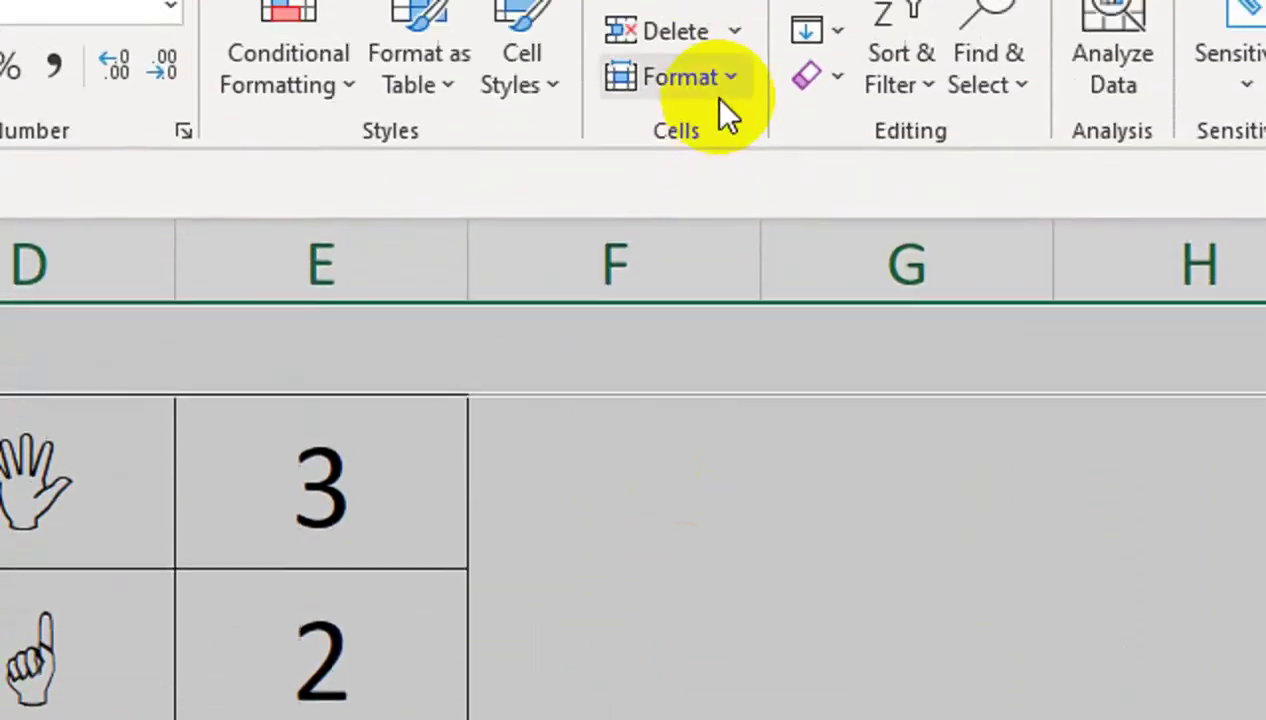
click(720, 96)
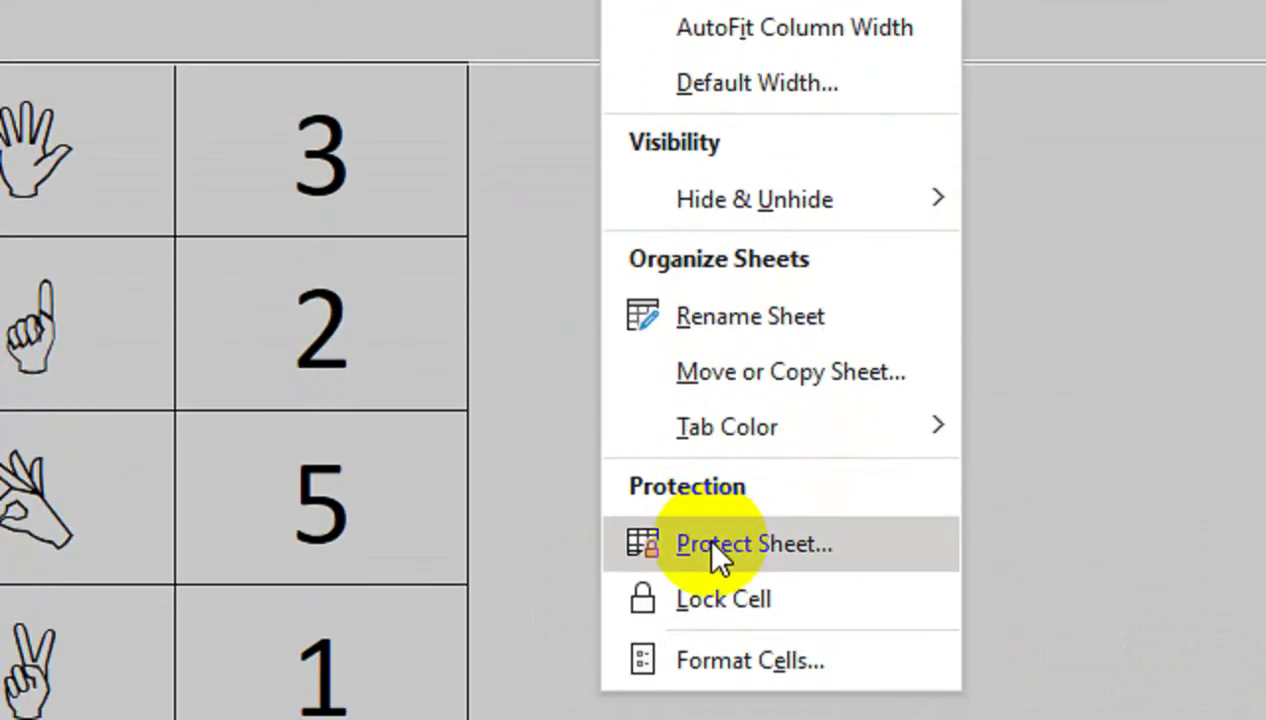
click(711, 545)
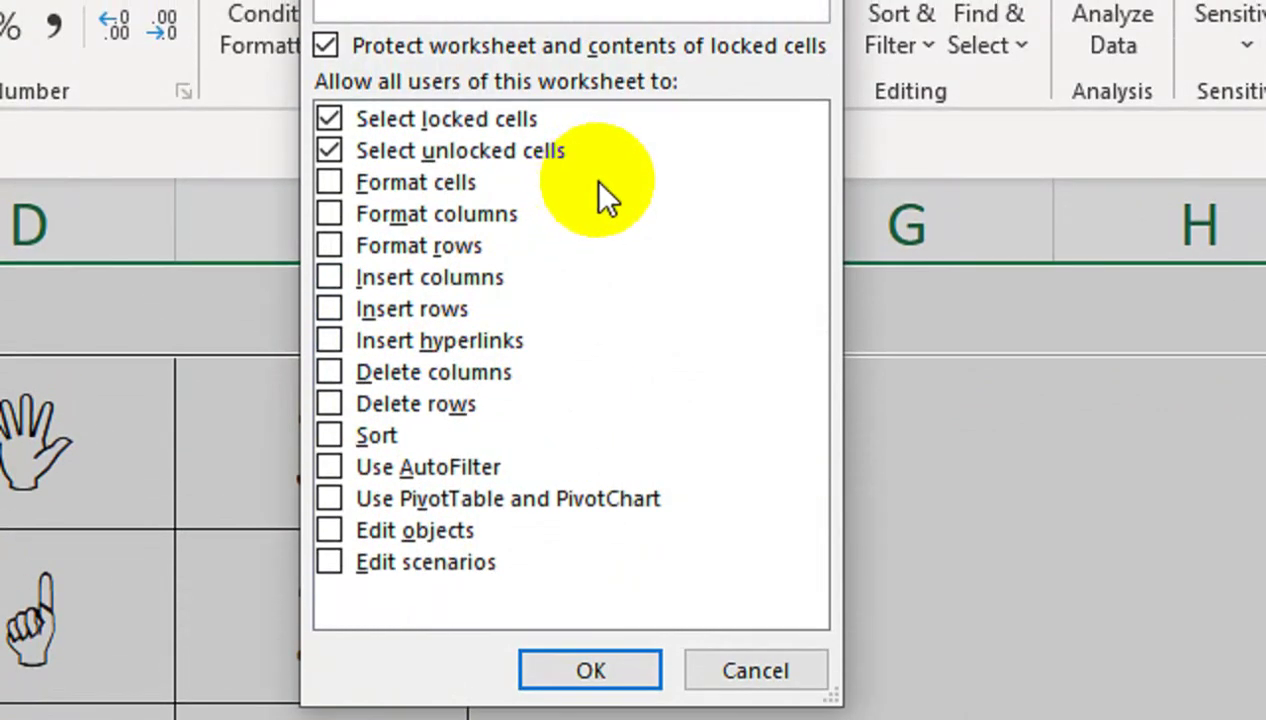
key(Return)
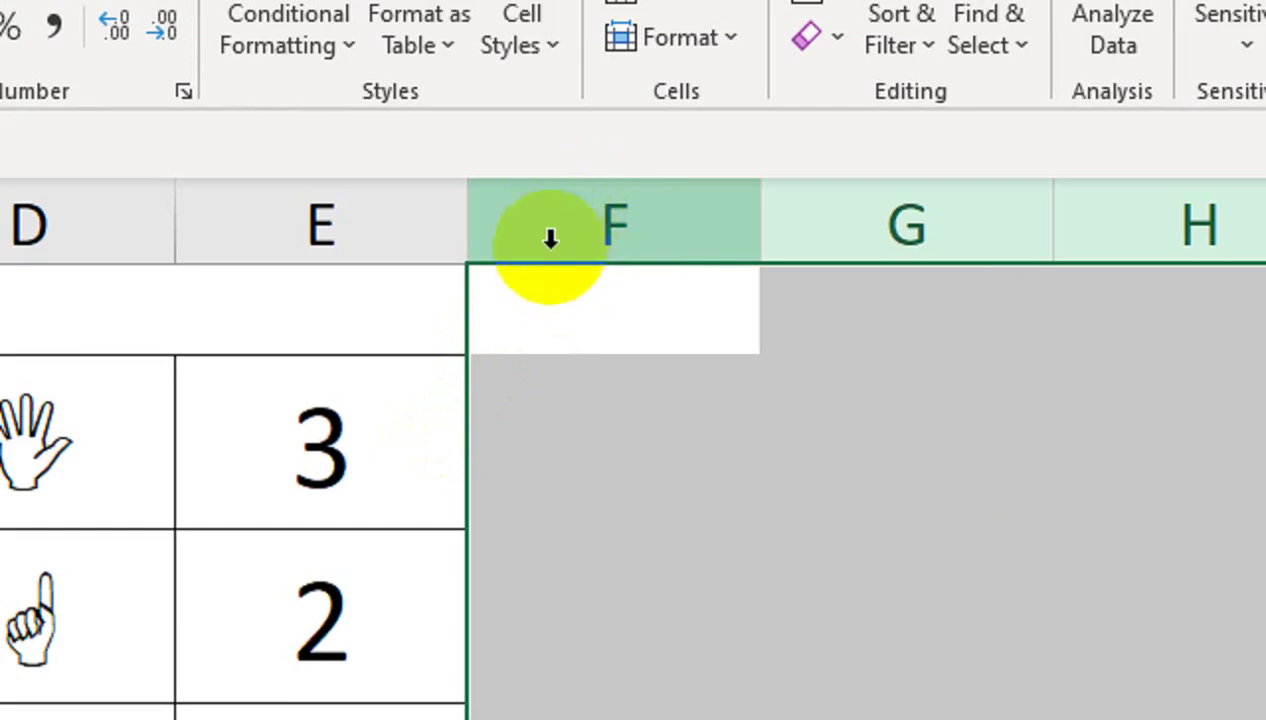
click(534, 217)
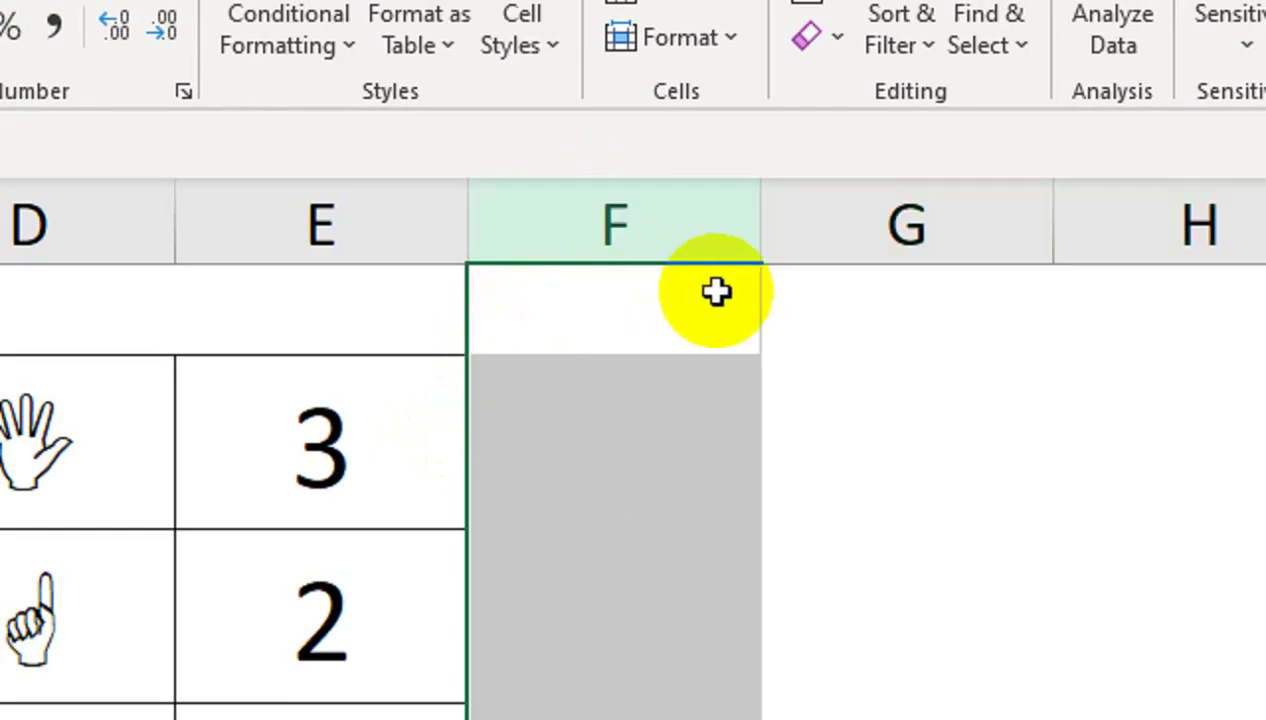
Hide every column from F to the sheet's last column.
key(ctrl+shift+Right)
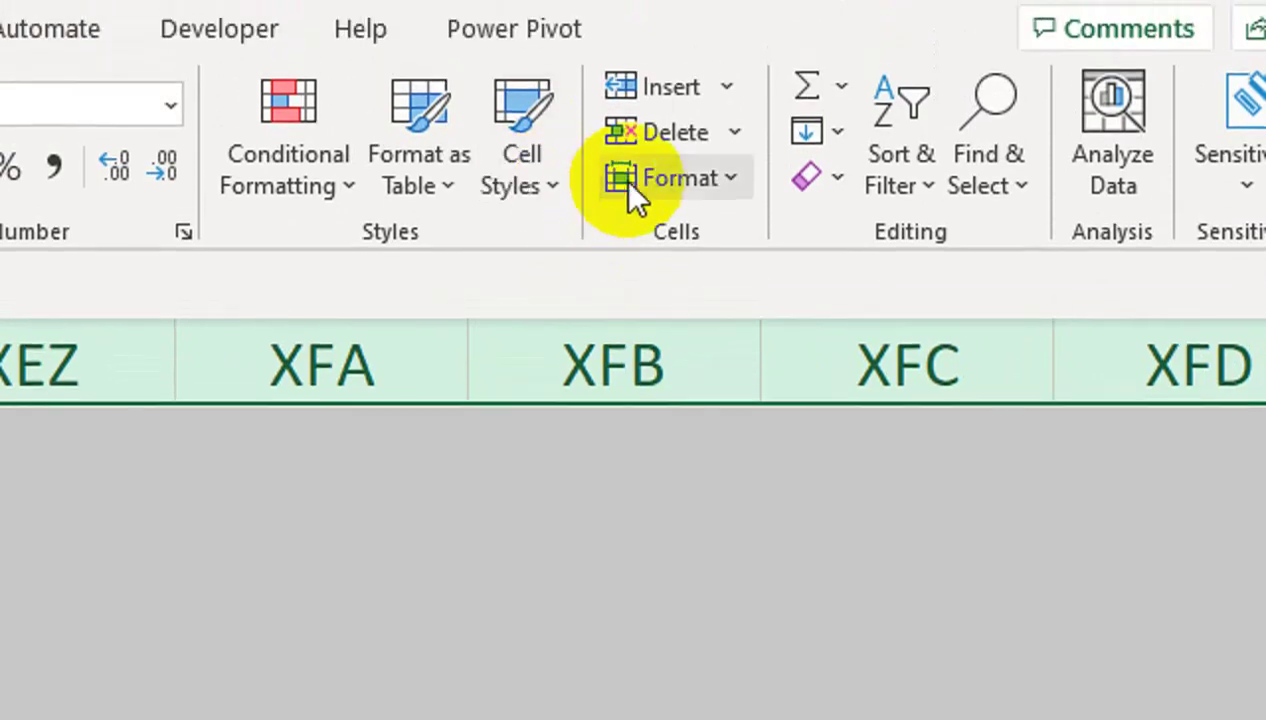
click(660, 89)
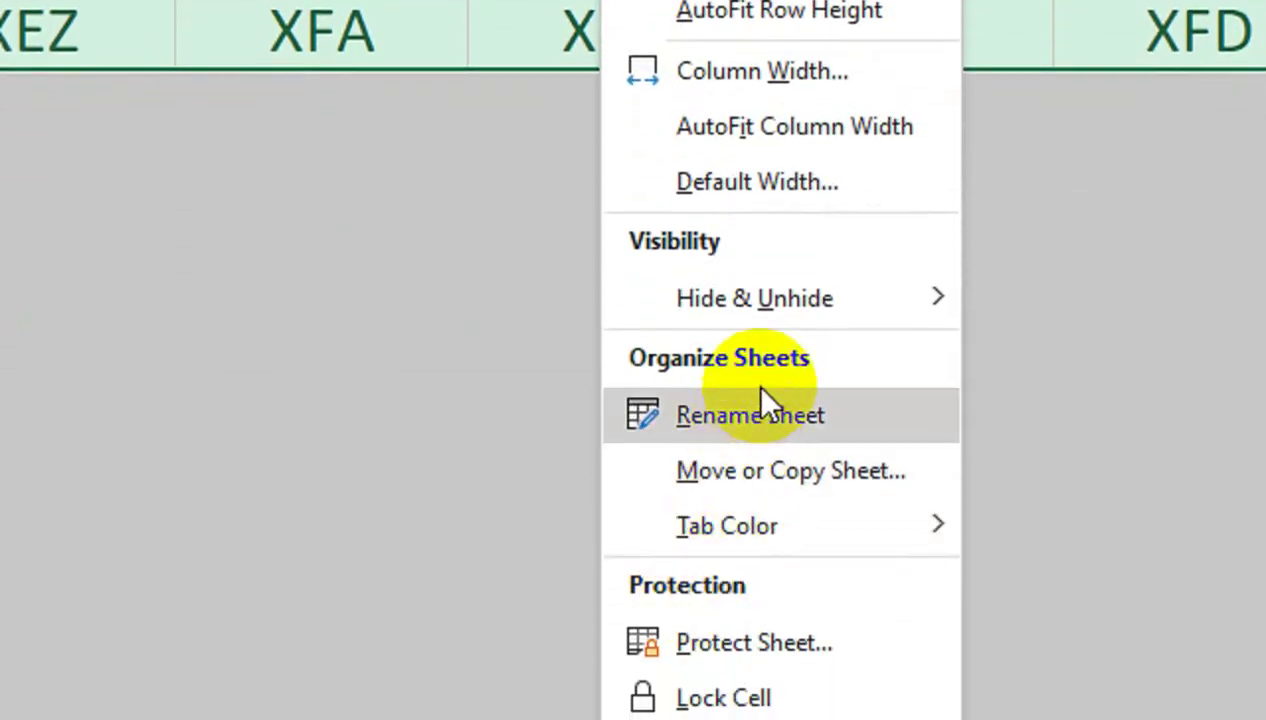
click(793, 298)
click(958, 365)
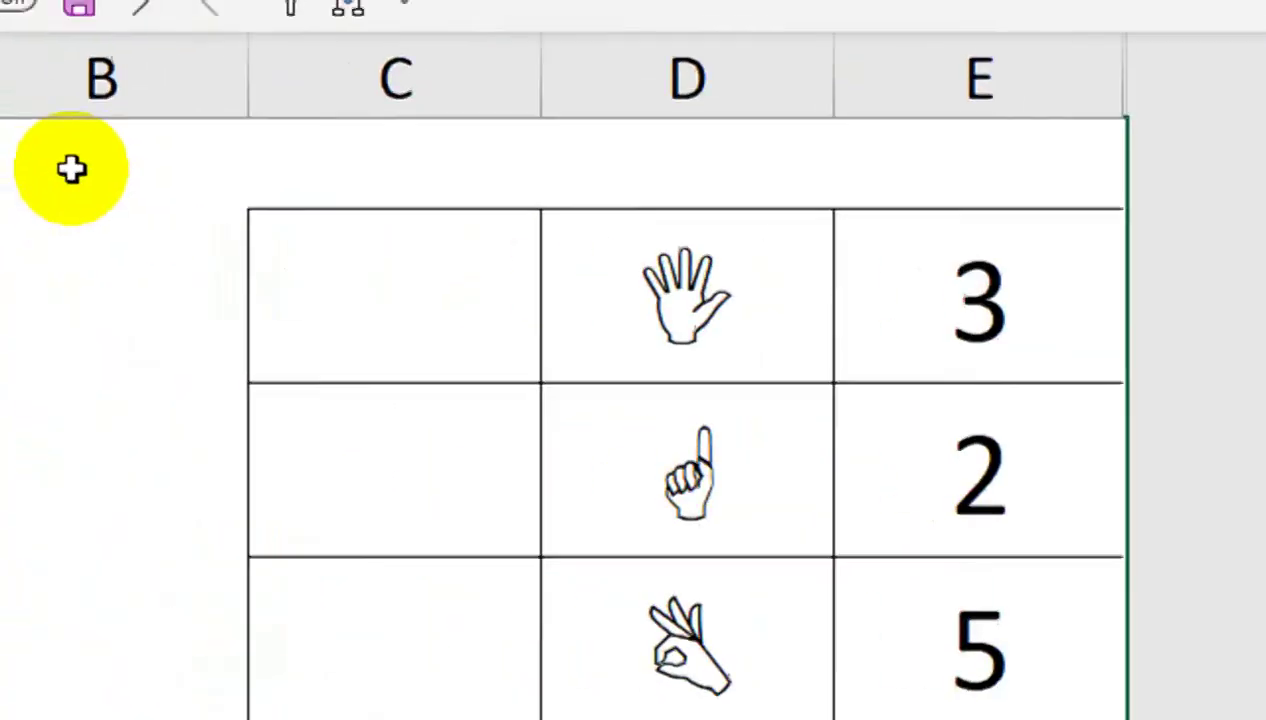
Hide row 1 and column B.
click(28, 178)
right_click(28, 185)
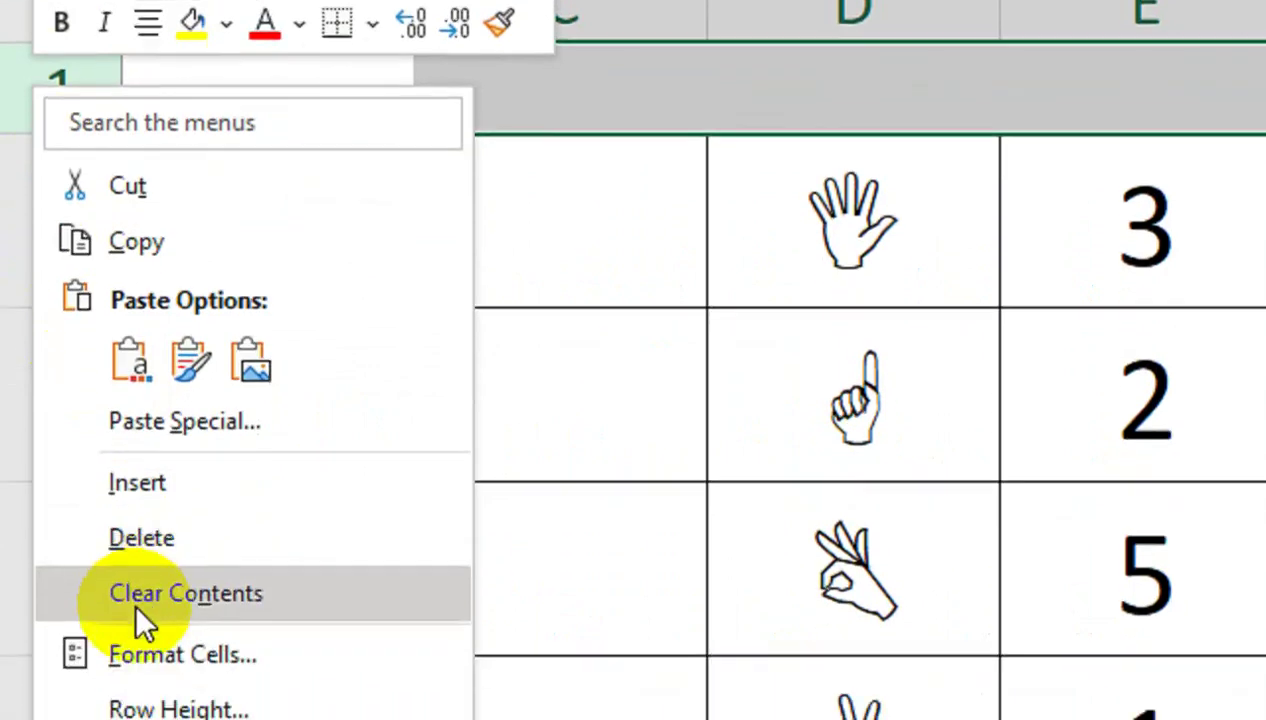
click(132, 545)
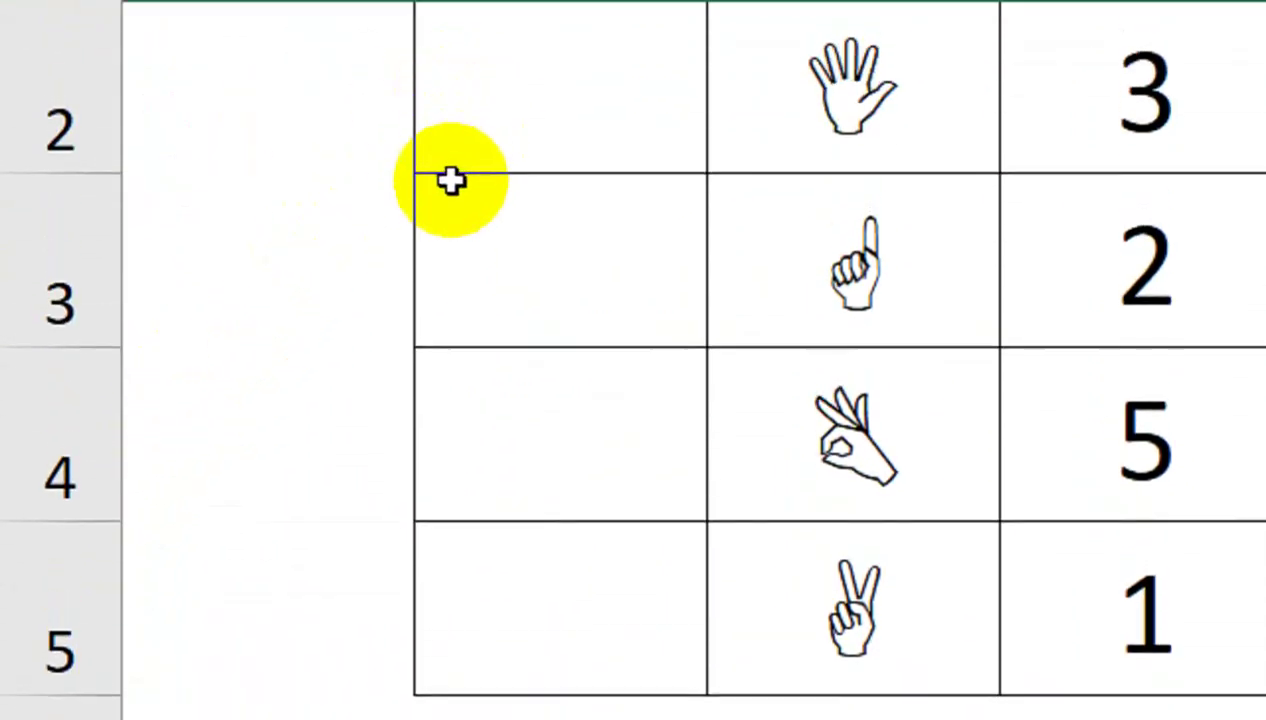
click(339, 168)
right_click(339, 172)
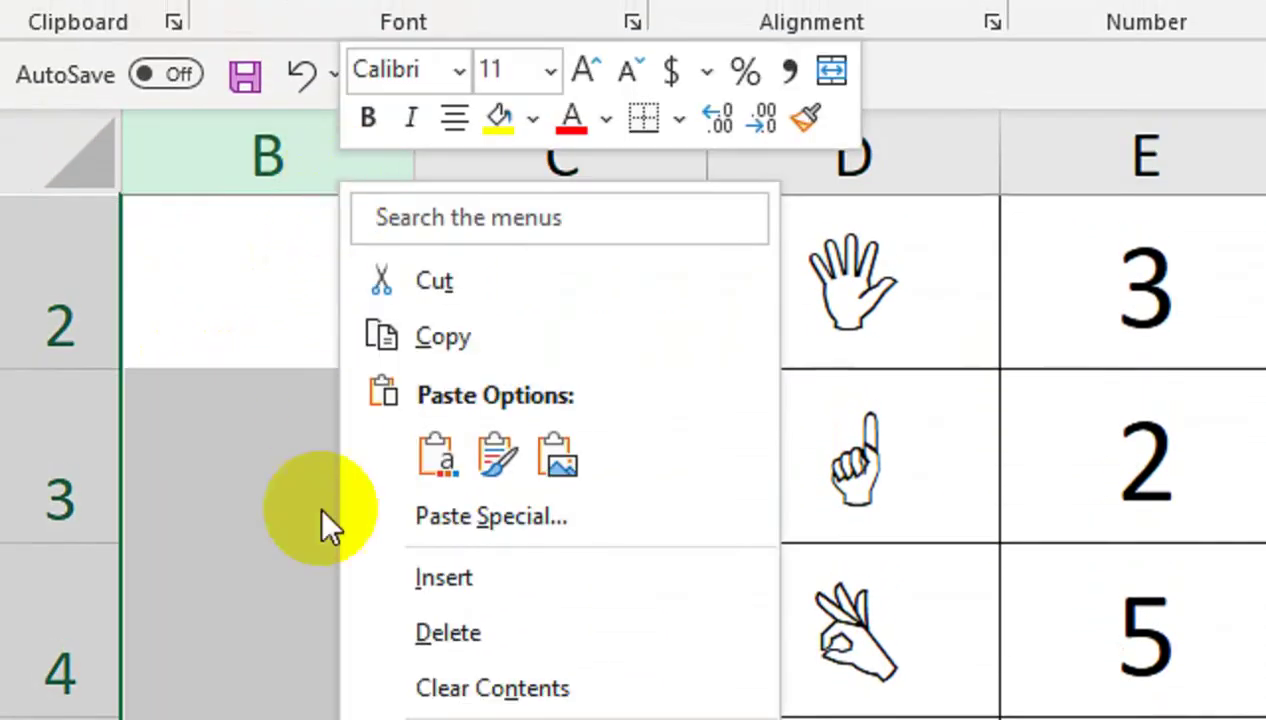
click(390, 556)
Select all rows from row 6 down to the sheet's last row.
click(32, 530)
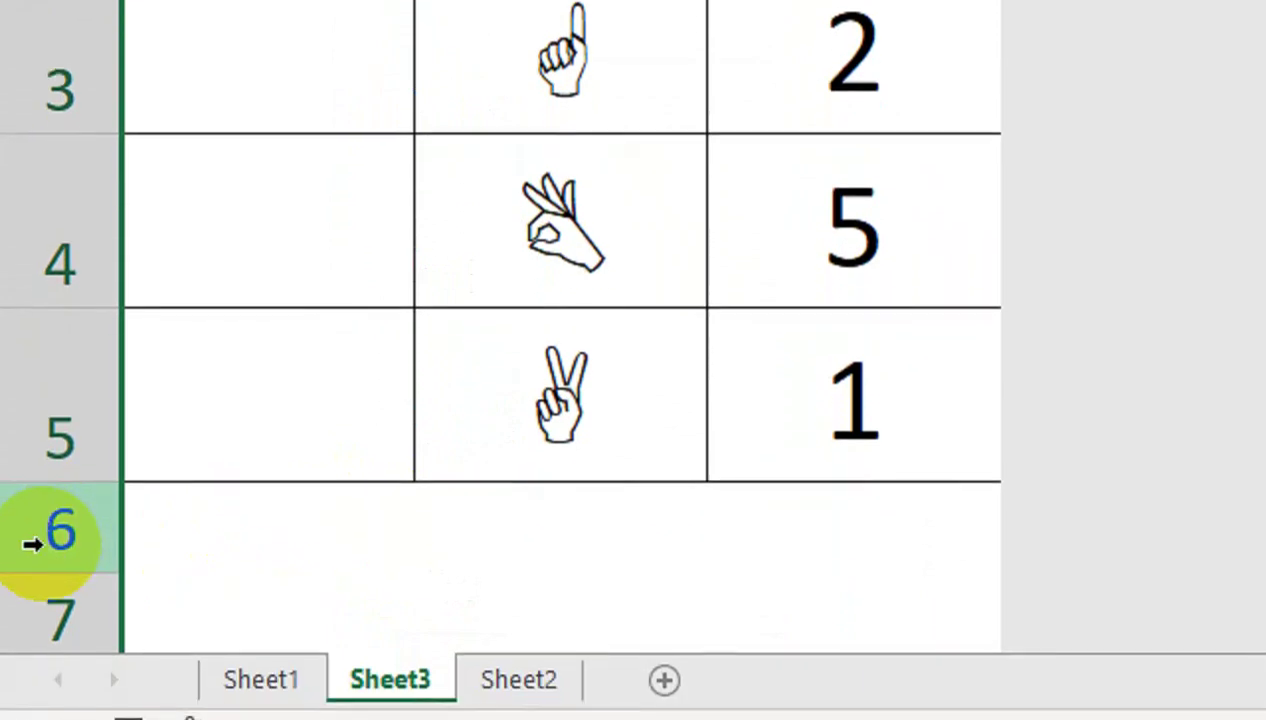
key(ctrl+shift+Down)
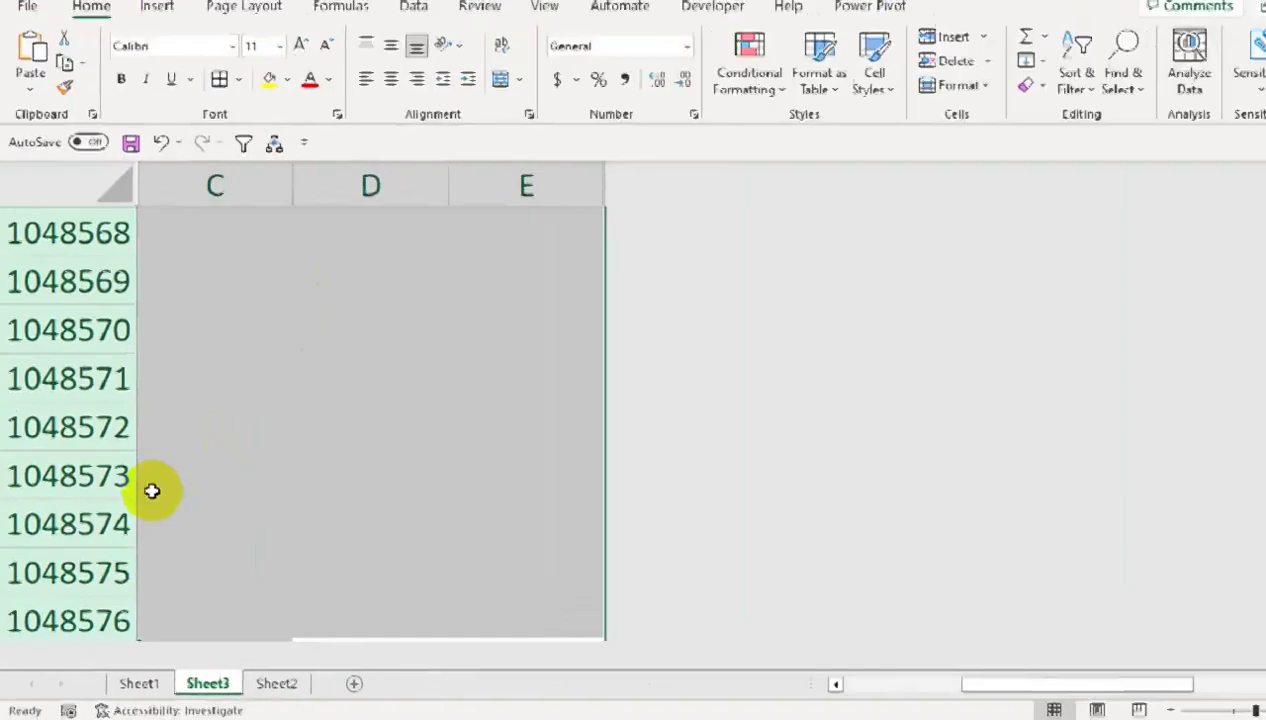
click(899, 124)
Hide all rows below the grid and hide column A.
mouse_move(750, 562)
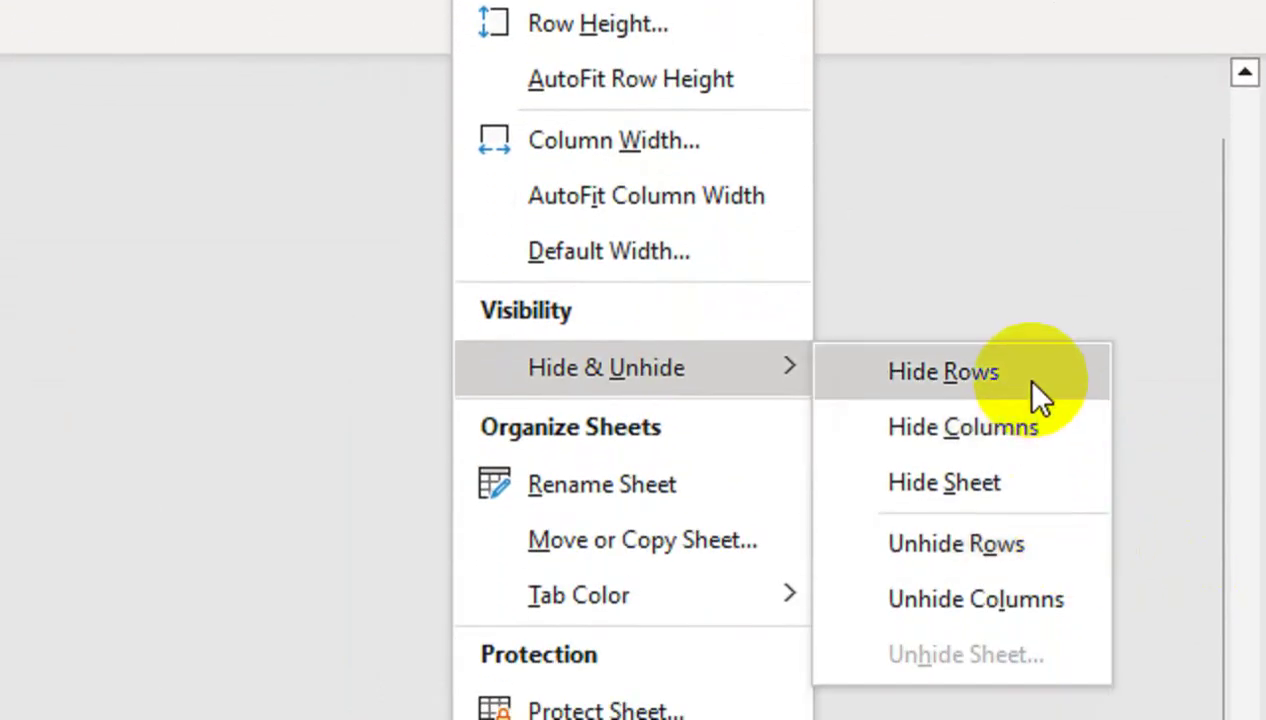
click(1028, 378)
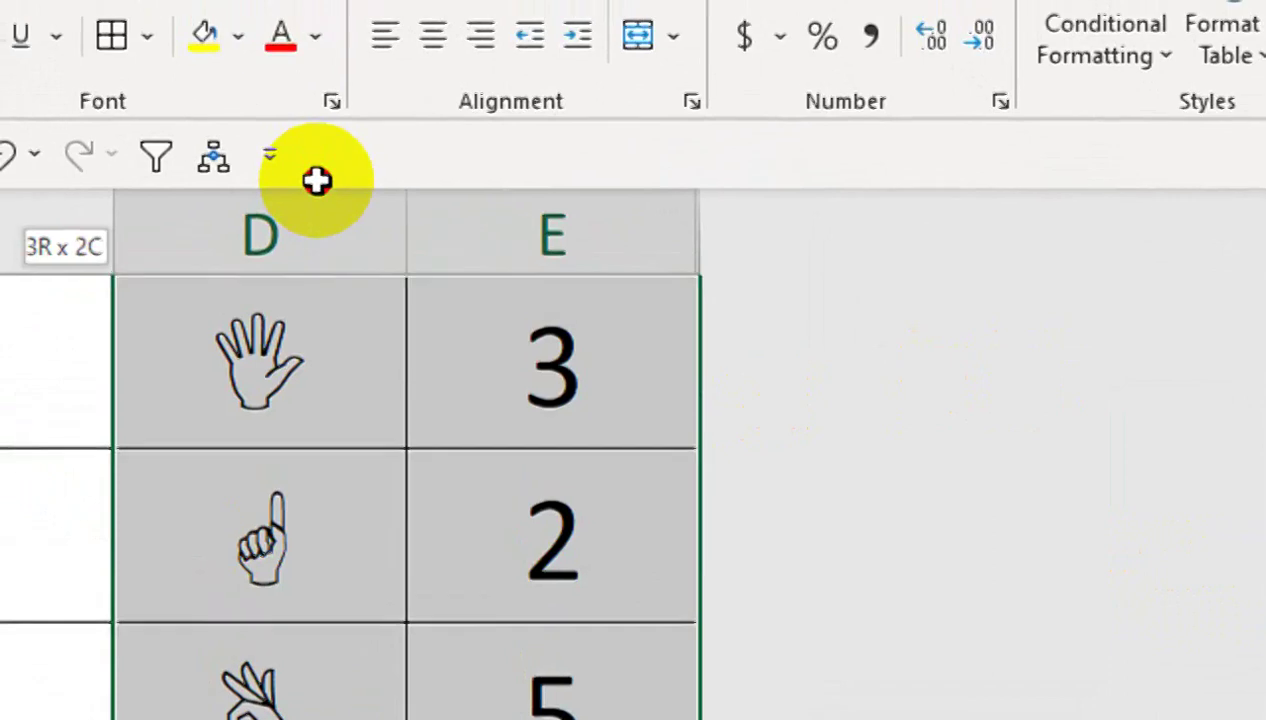
click(295, 310)
drag(295, 310, 31, 314)
right_click(245, 203)
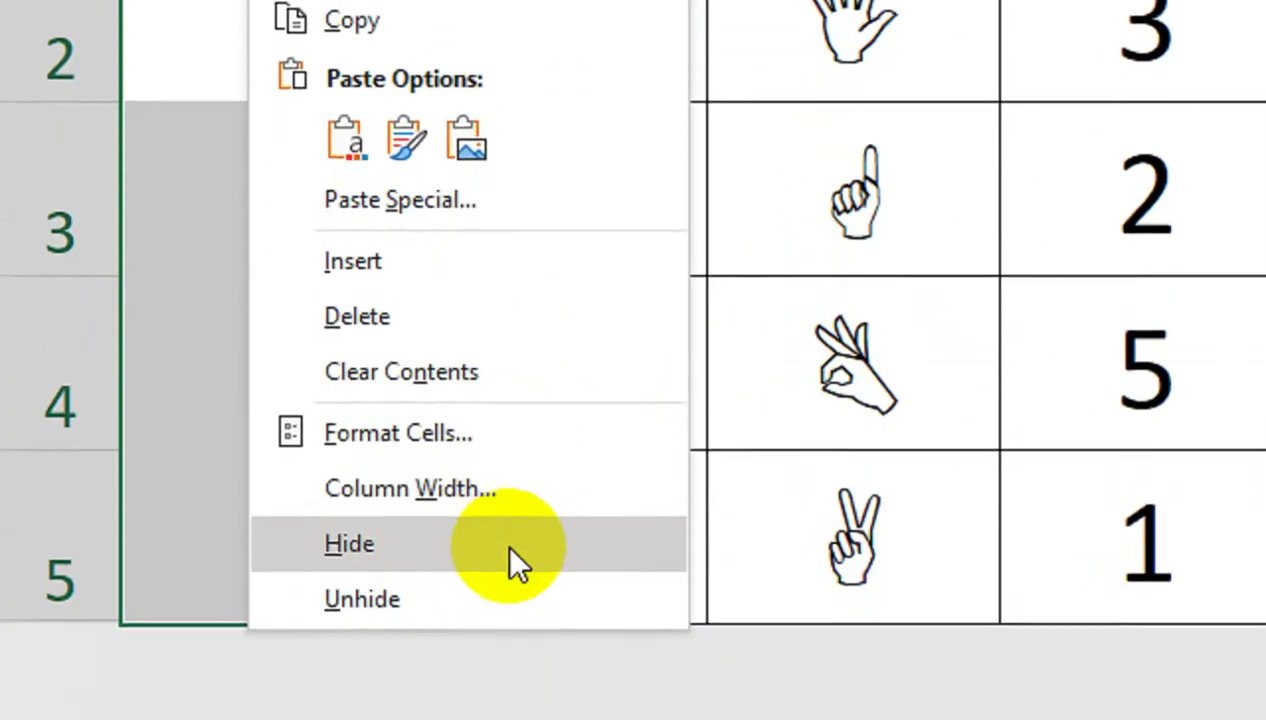
click(507, 548)
Zoom in so the C2:E5 grid appears larger.
drag(480, 200, 136, 10)
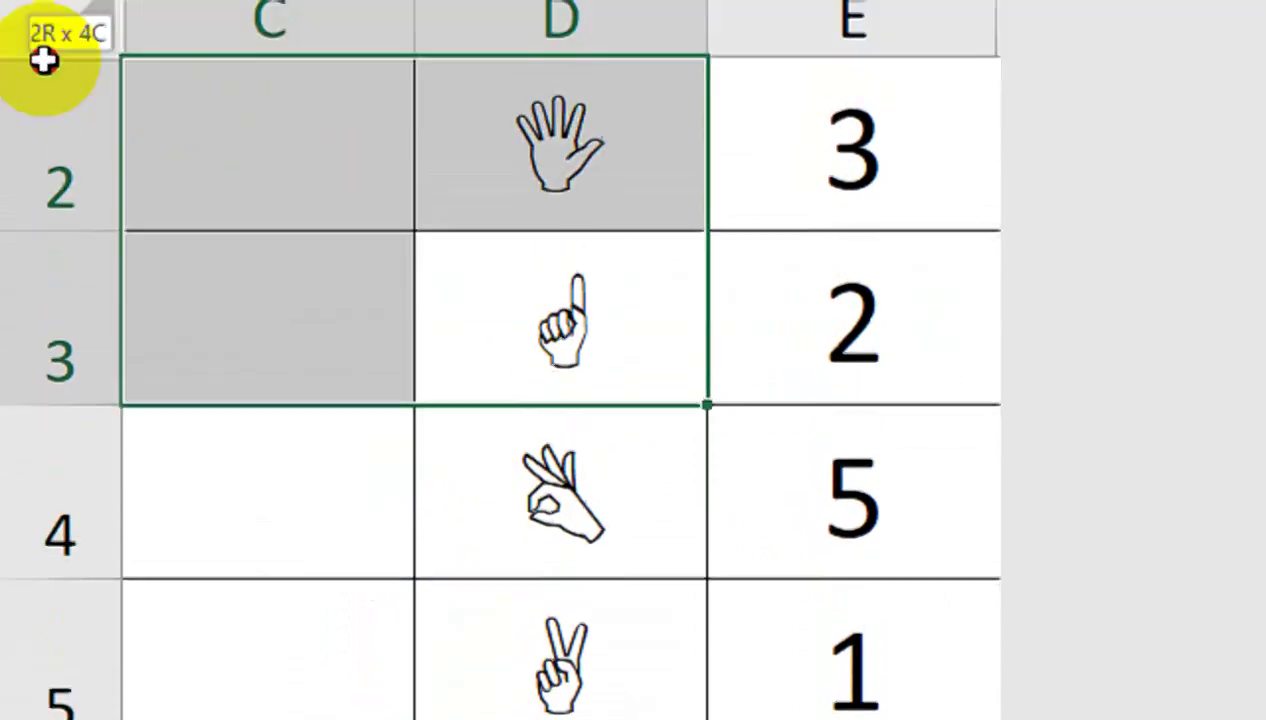
click(184, 341)
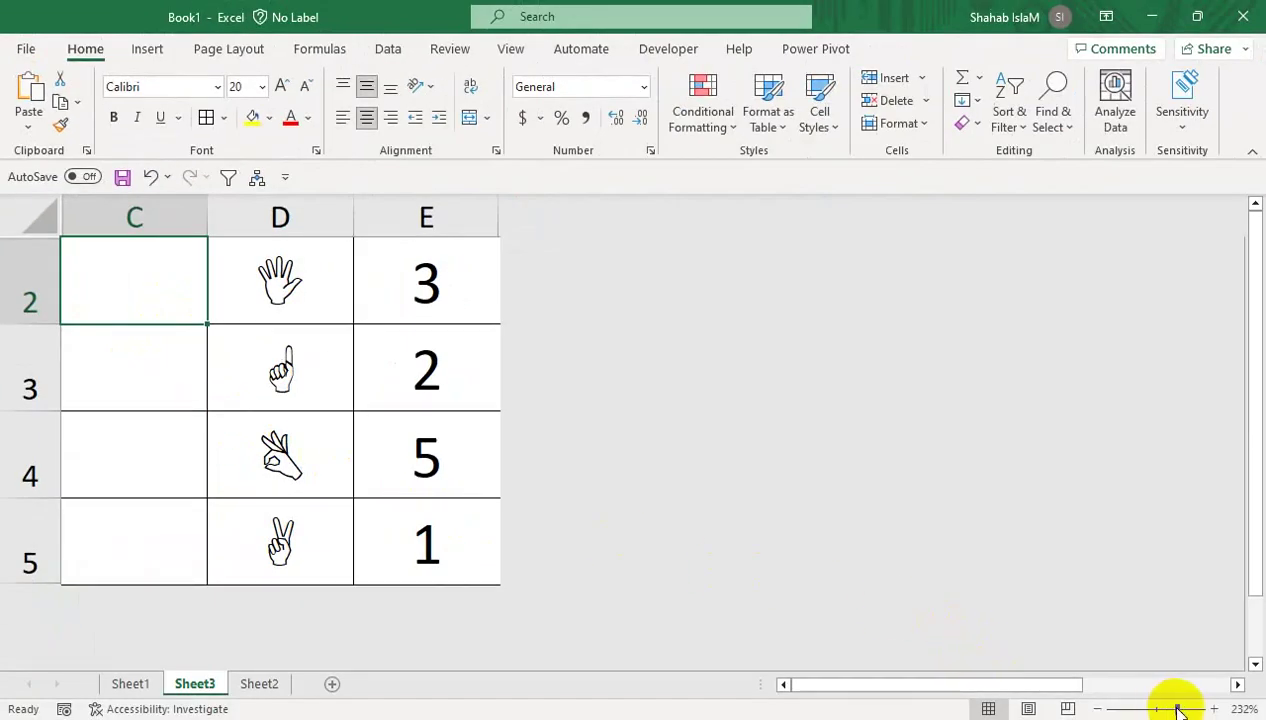
drag(1178, 710, 1181, 710)
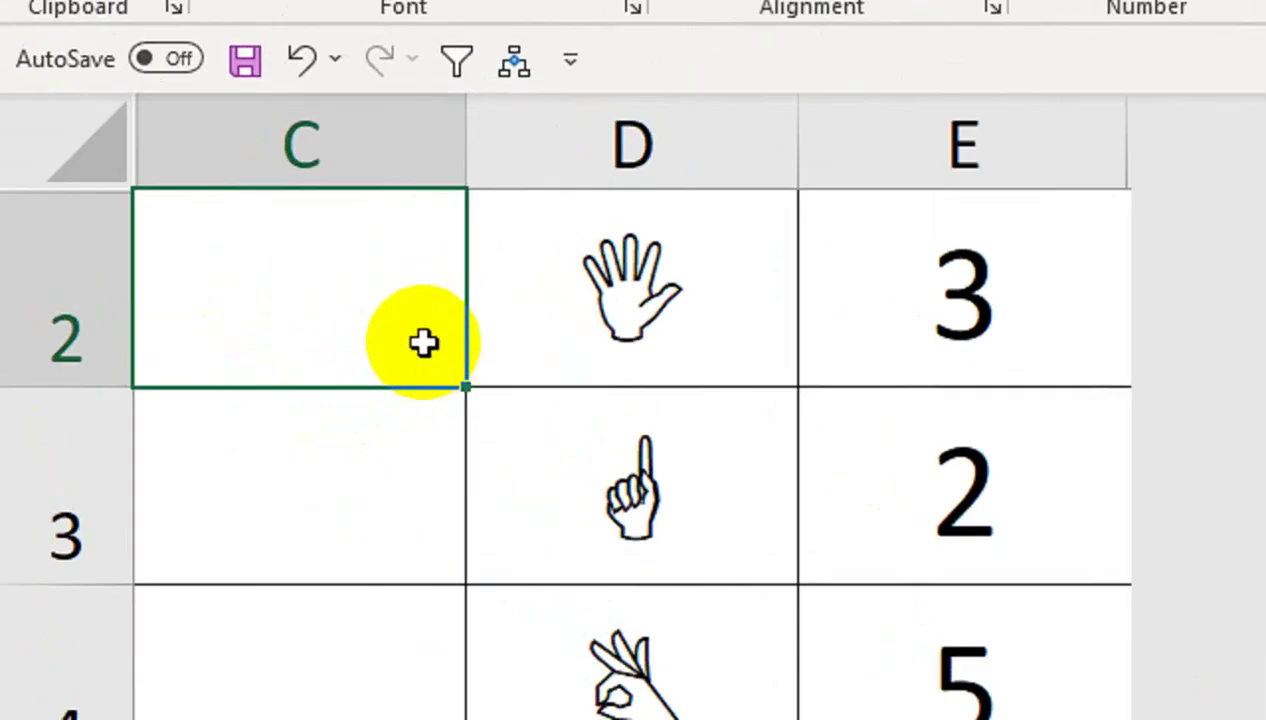
Enter the answer 5 in C2, correcting an initial entry of 2.
text(2)
key(Return)
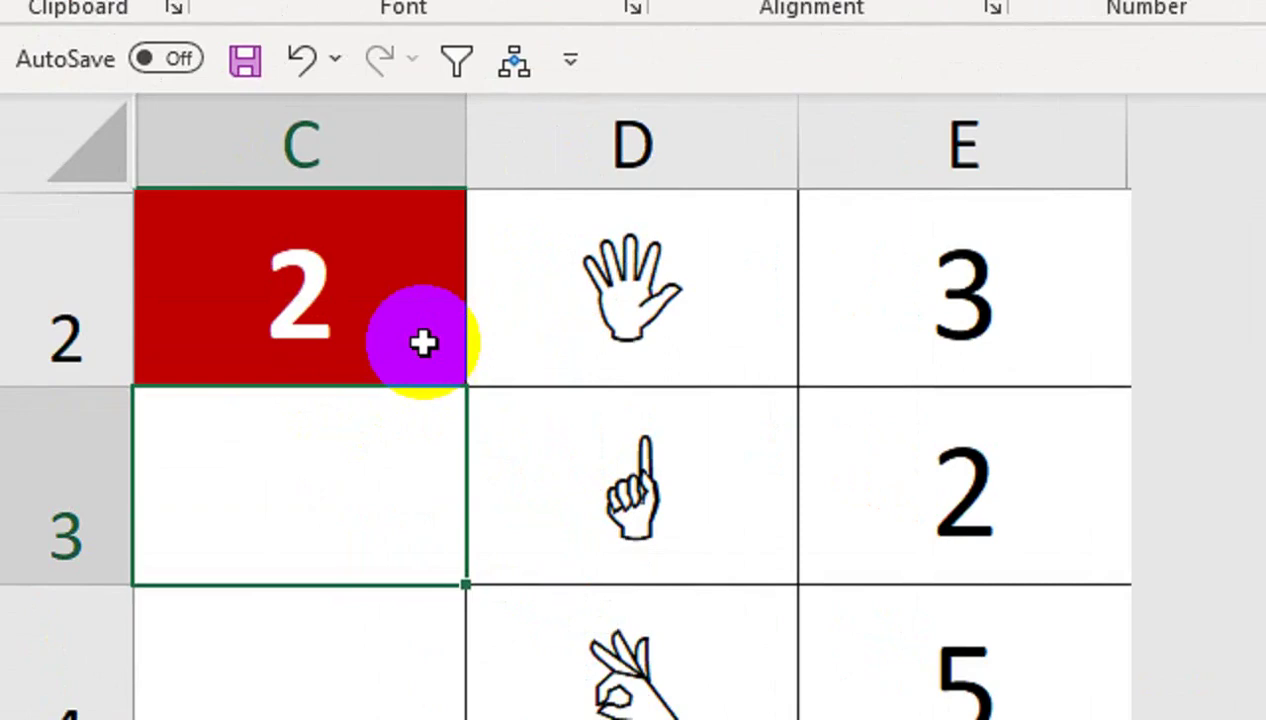
click(423, 343)
text(5)
key(Return)
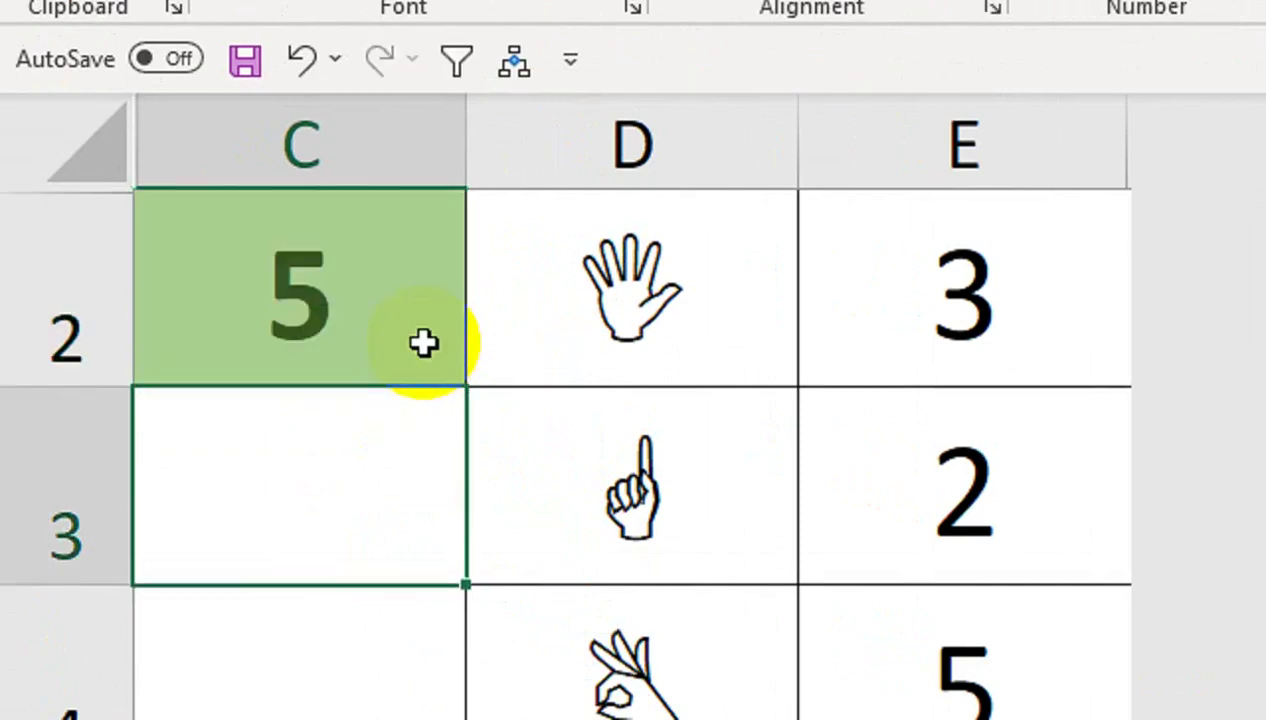
Enter the answer 1 in C3 instead of 3, testing undo and redo.
text(3)
key(Return)
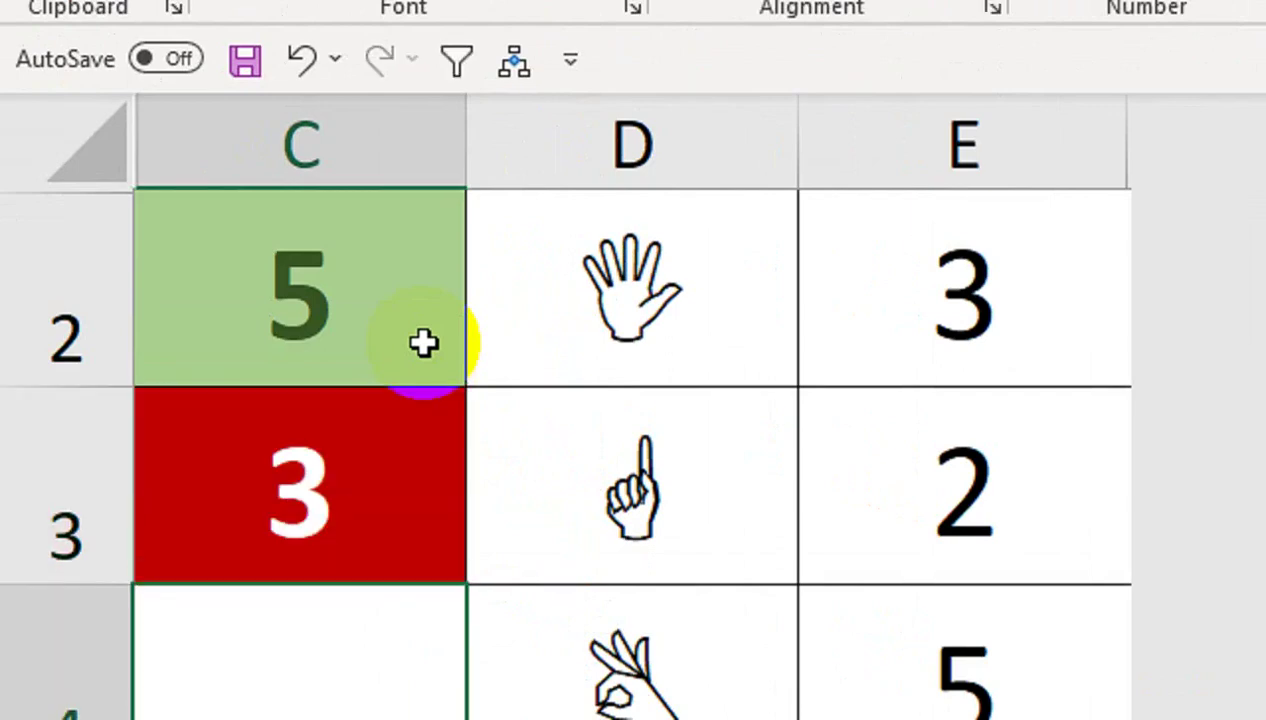
key(Up)
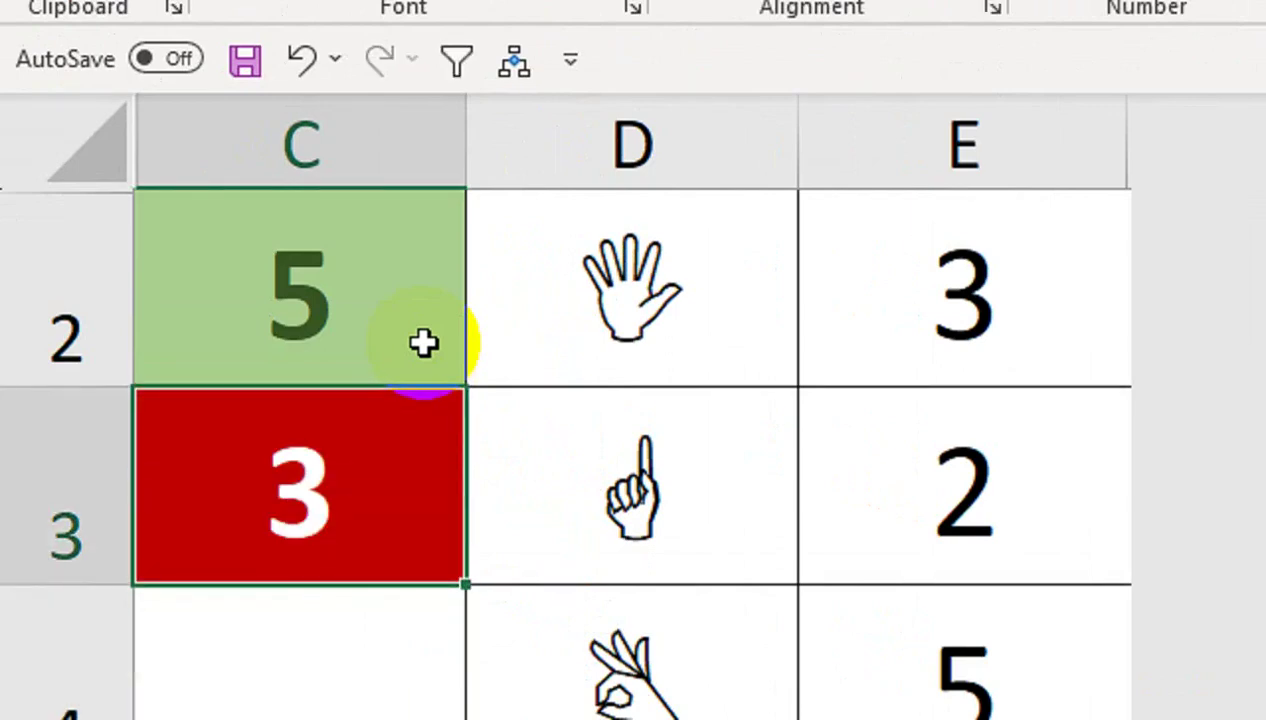
text(1)
key(Return)
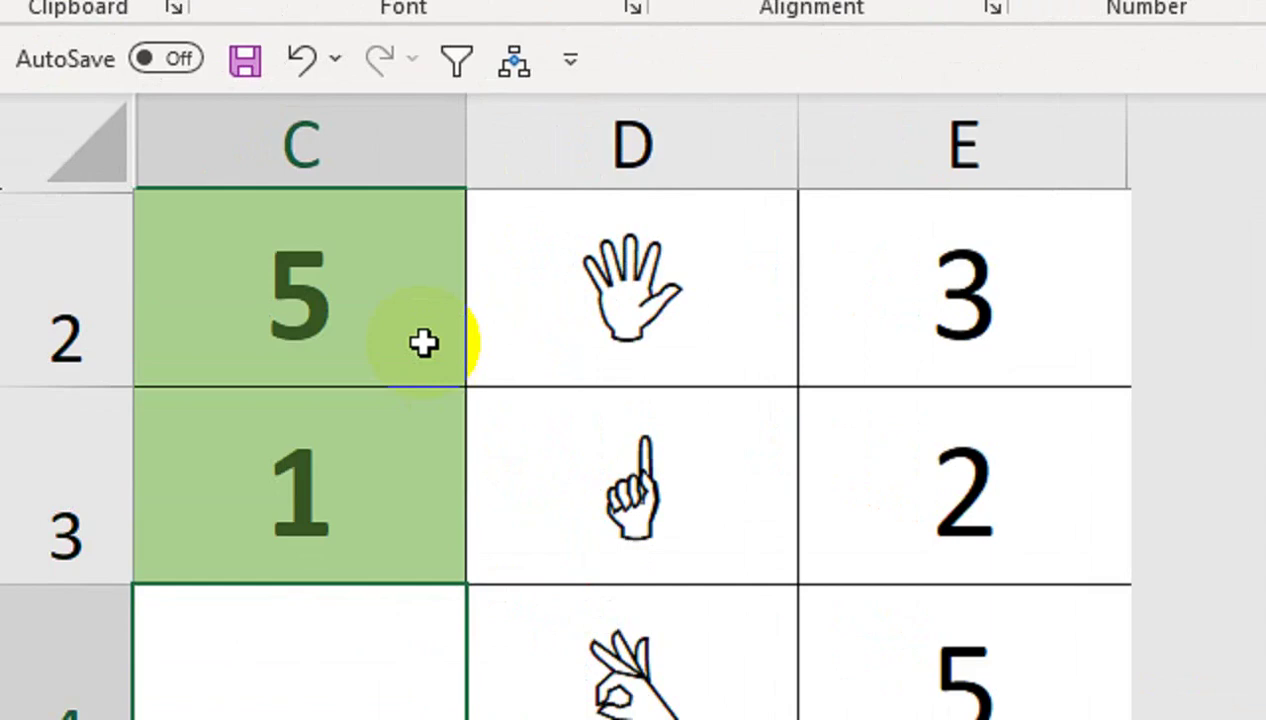
key(ctrl+z)
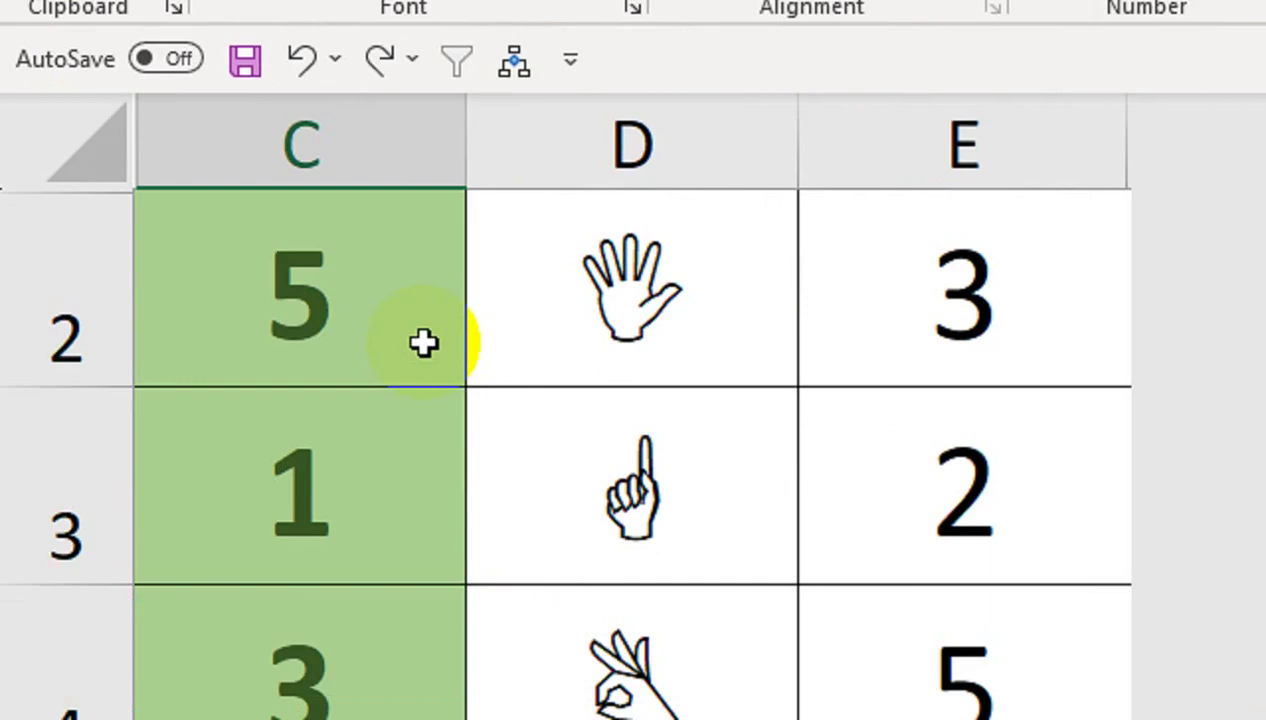
key(Up)
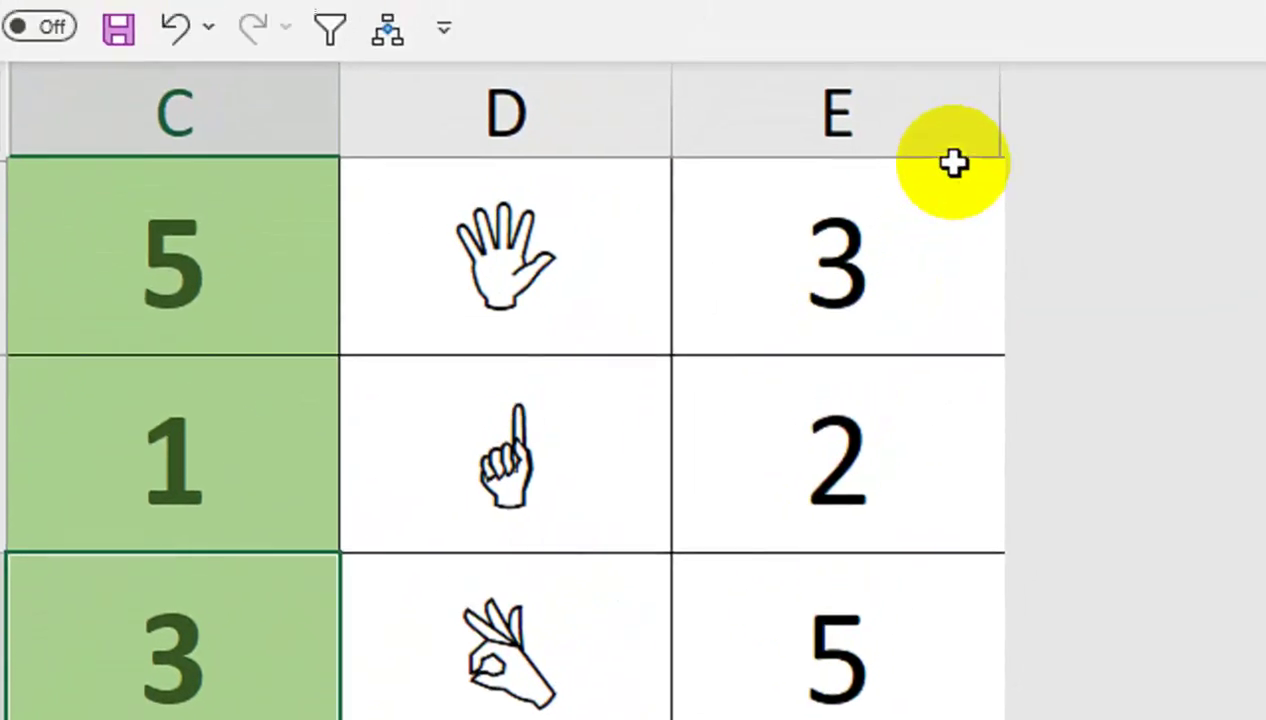
drag(949, 175, 882, 180)
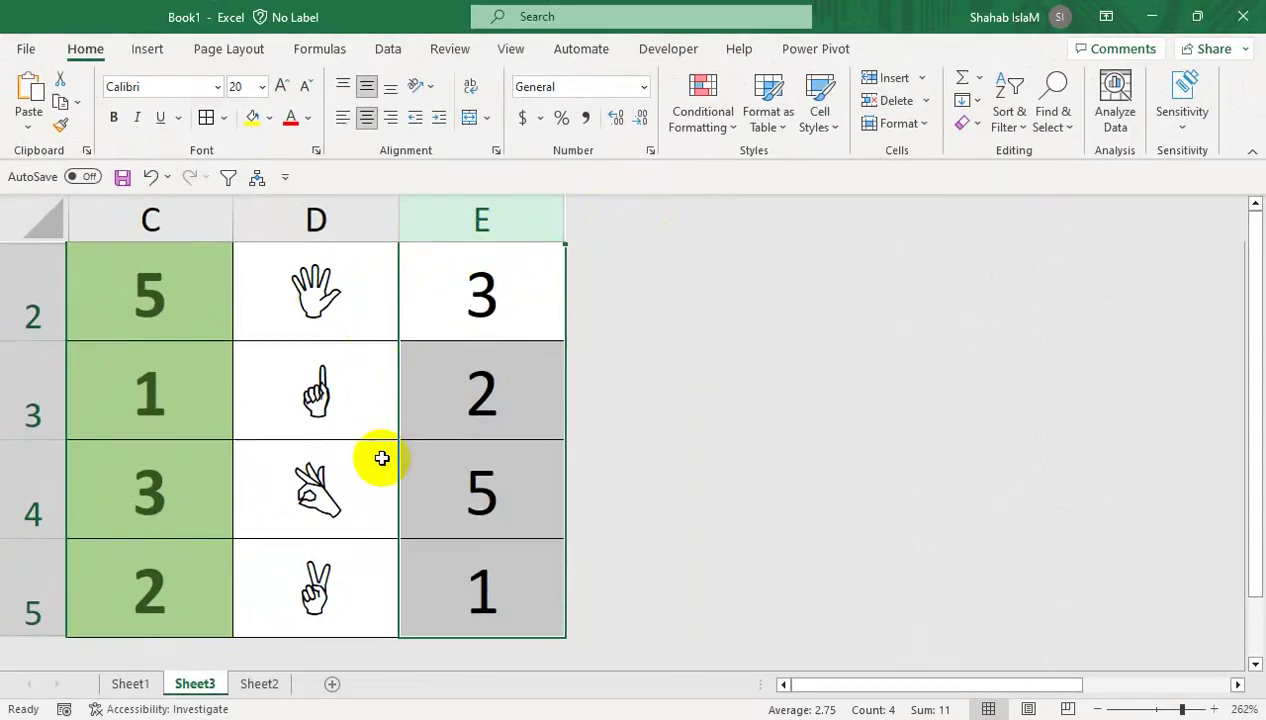
Unhide all hidden rows and columns, then begin an =IF( formula in F2.
click(40, 210)
right_click(44, 208)
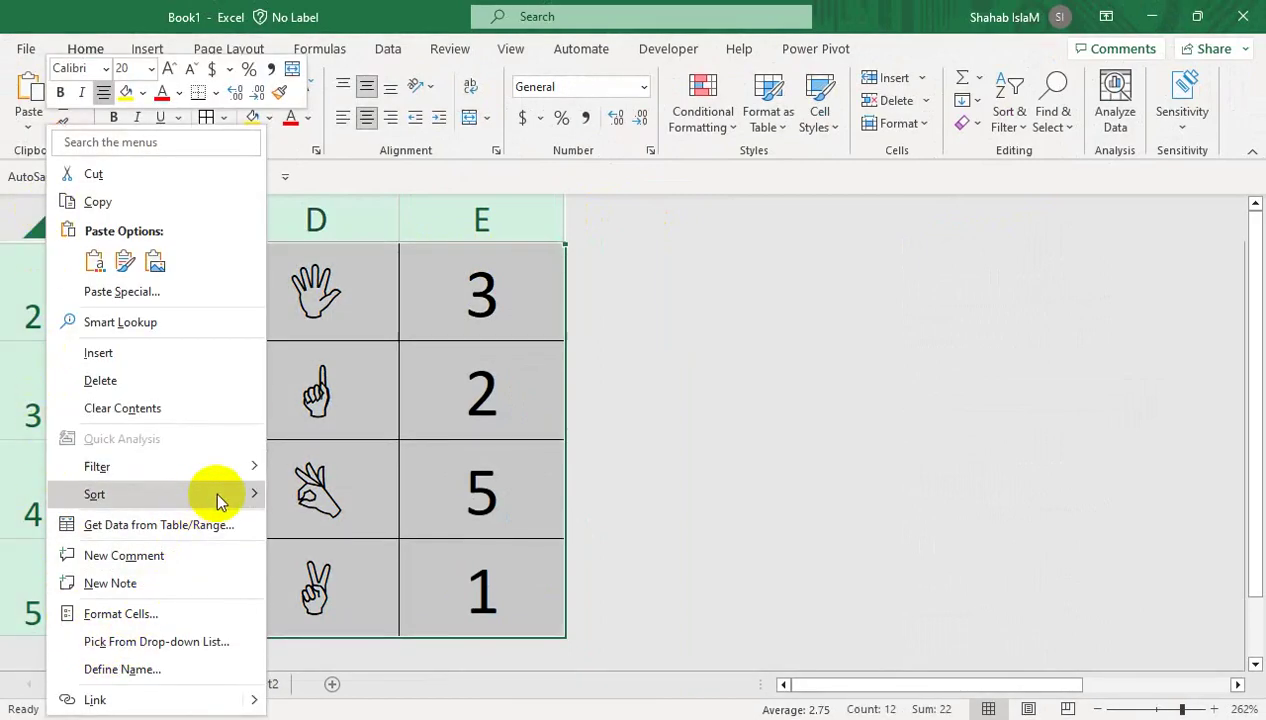
click(662, 165)
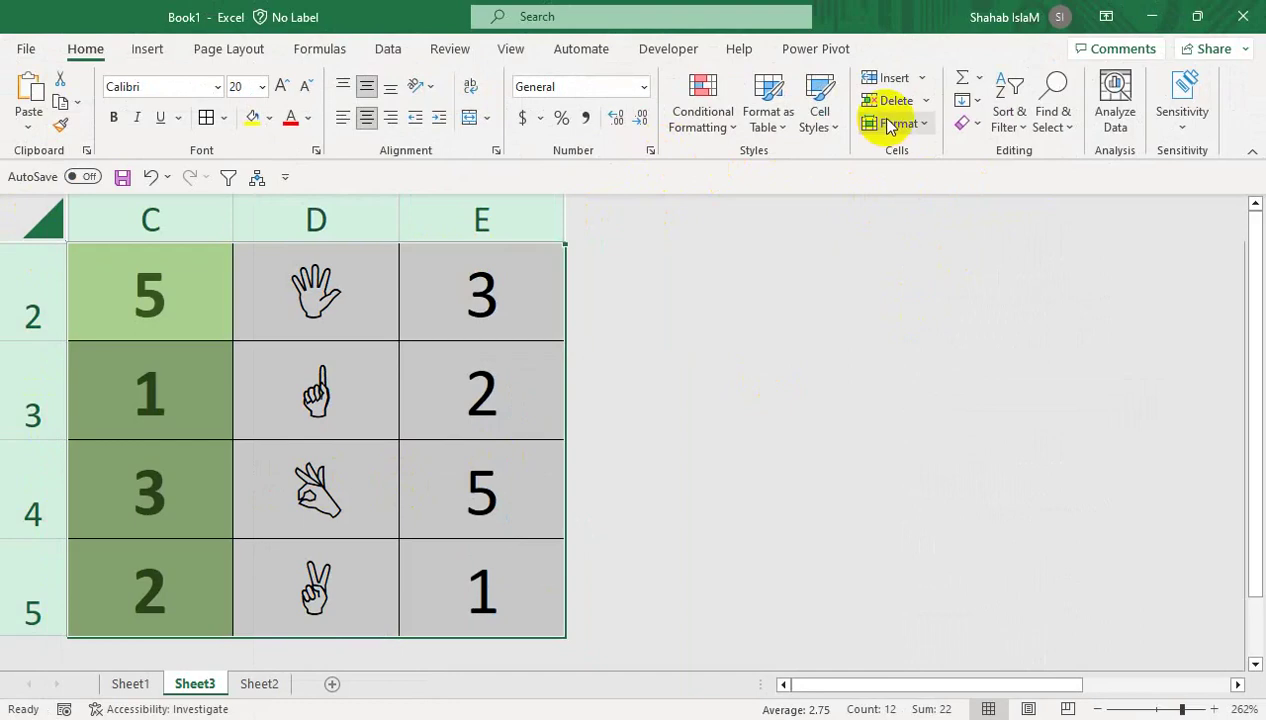
click(893, 123)
mouse_move(979, 348)
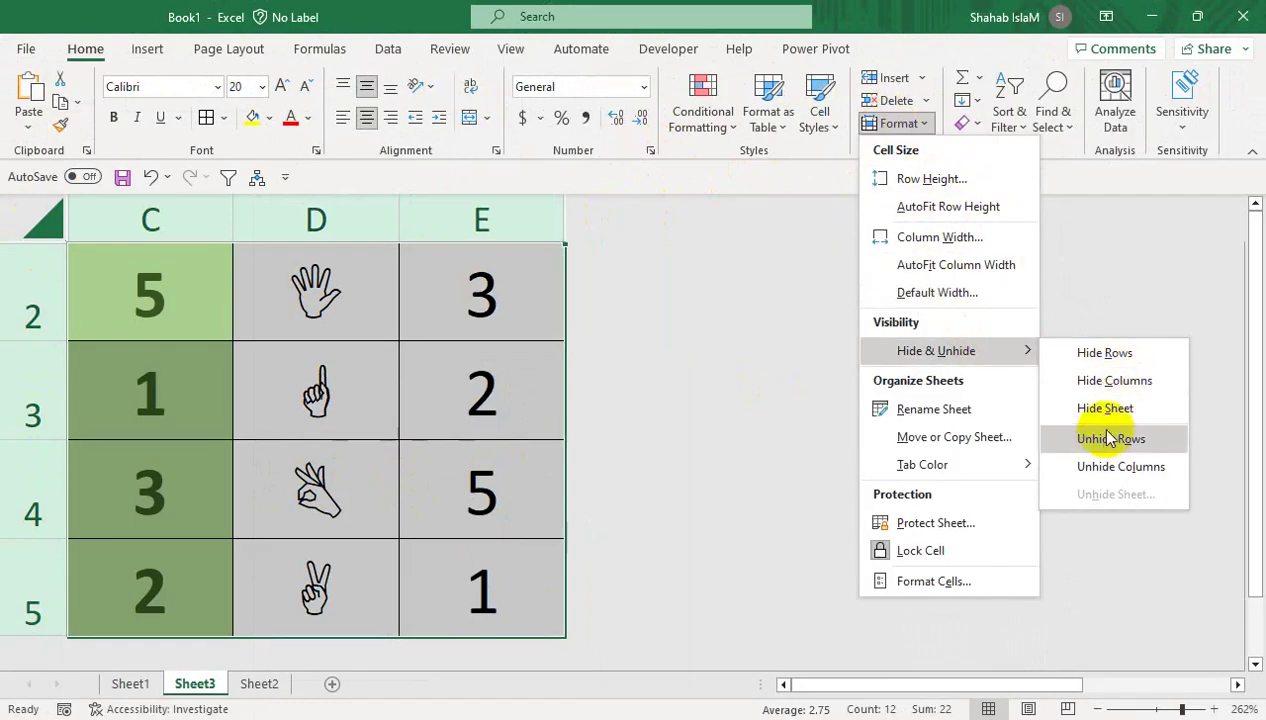
click(1088, 435)
click(916, 128)
mouse_move(1017, 348)
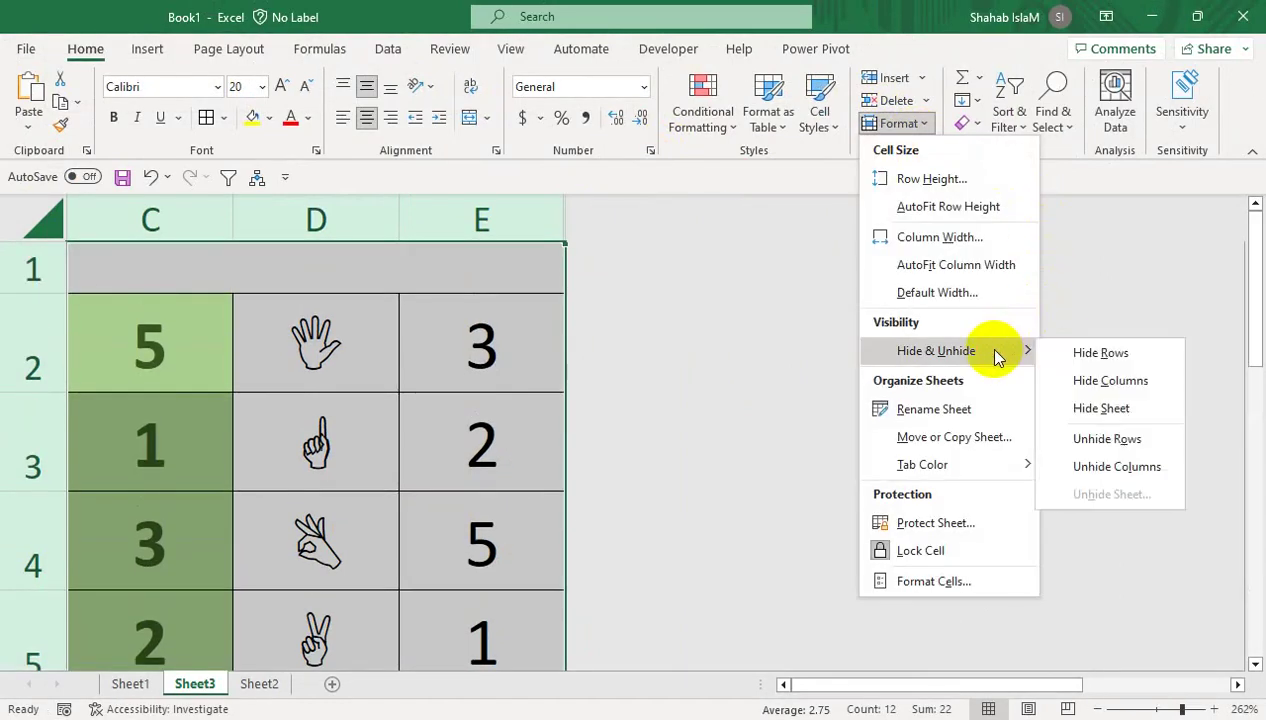
click(1076, 470)
click(692, 358)
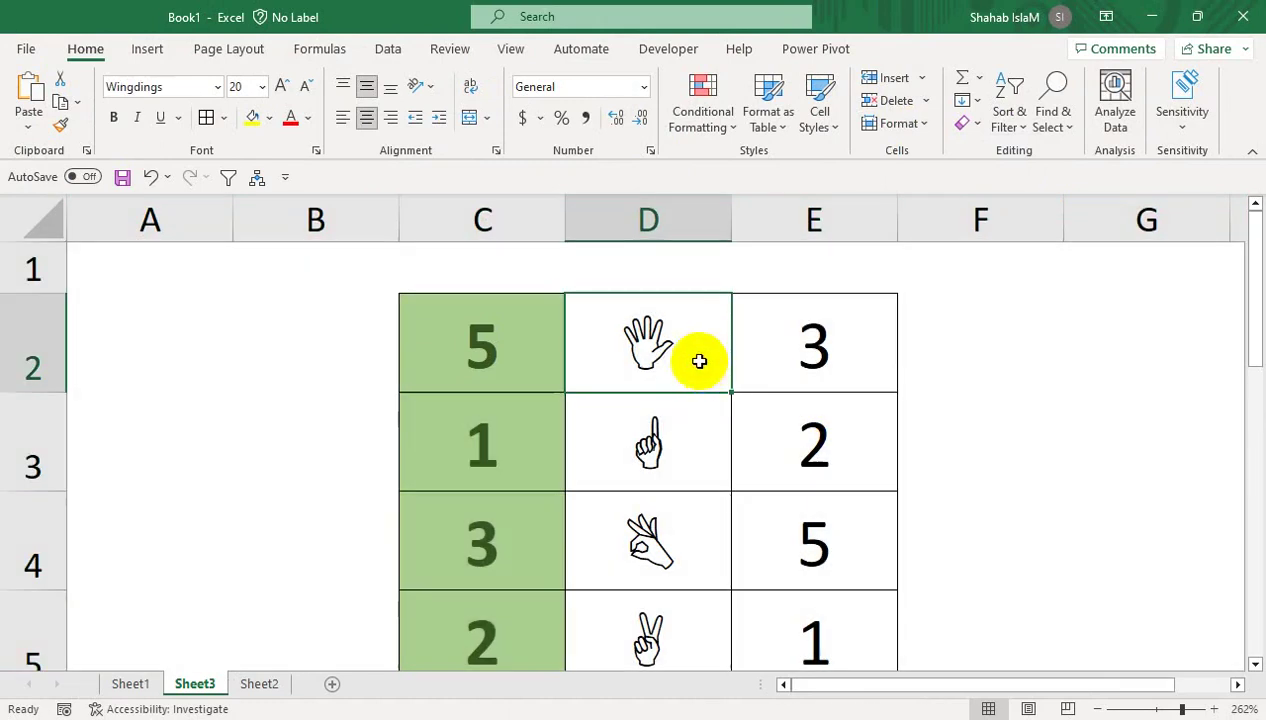
click(932, 333)
text(=)
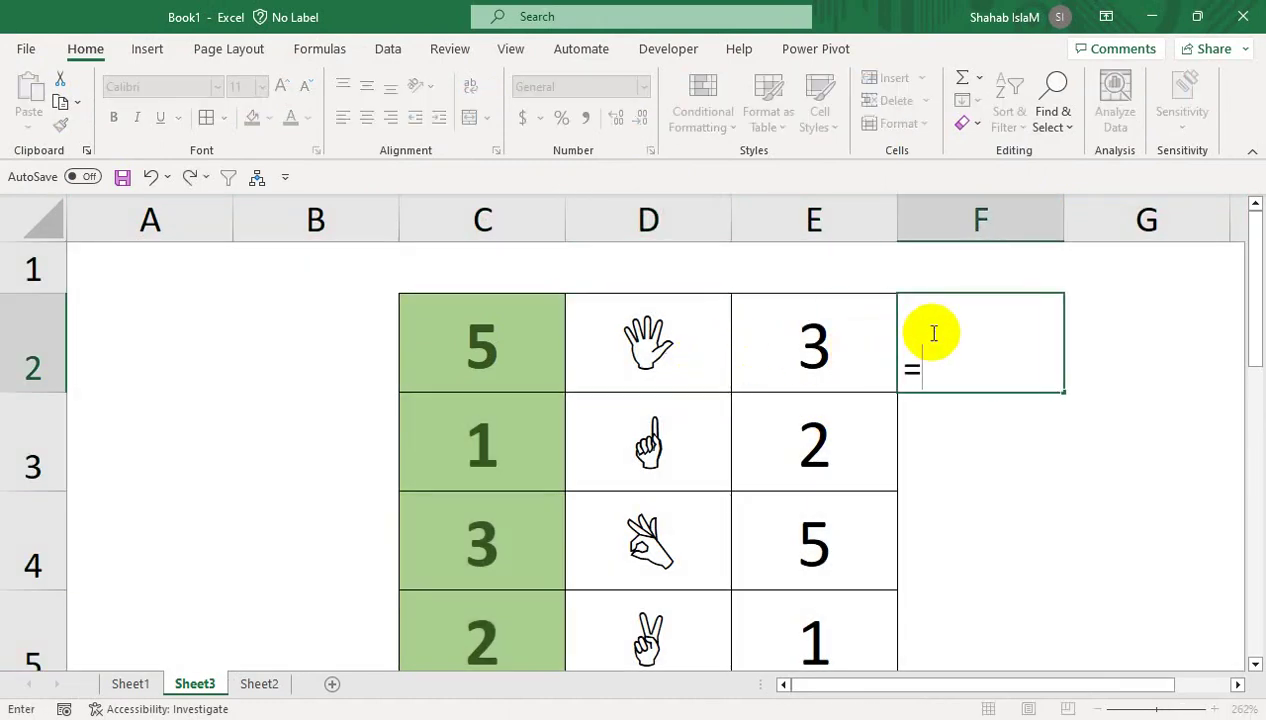
text(IF()
Enter =IF(C2=5,"P","O") in F2.
key(Left)
key(Left)
key(Left)
text(=)
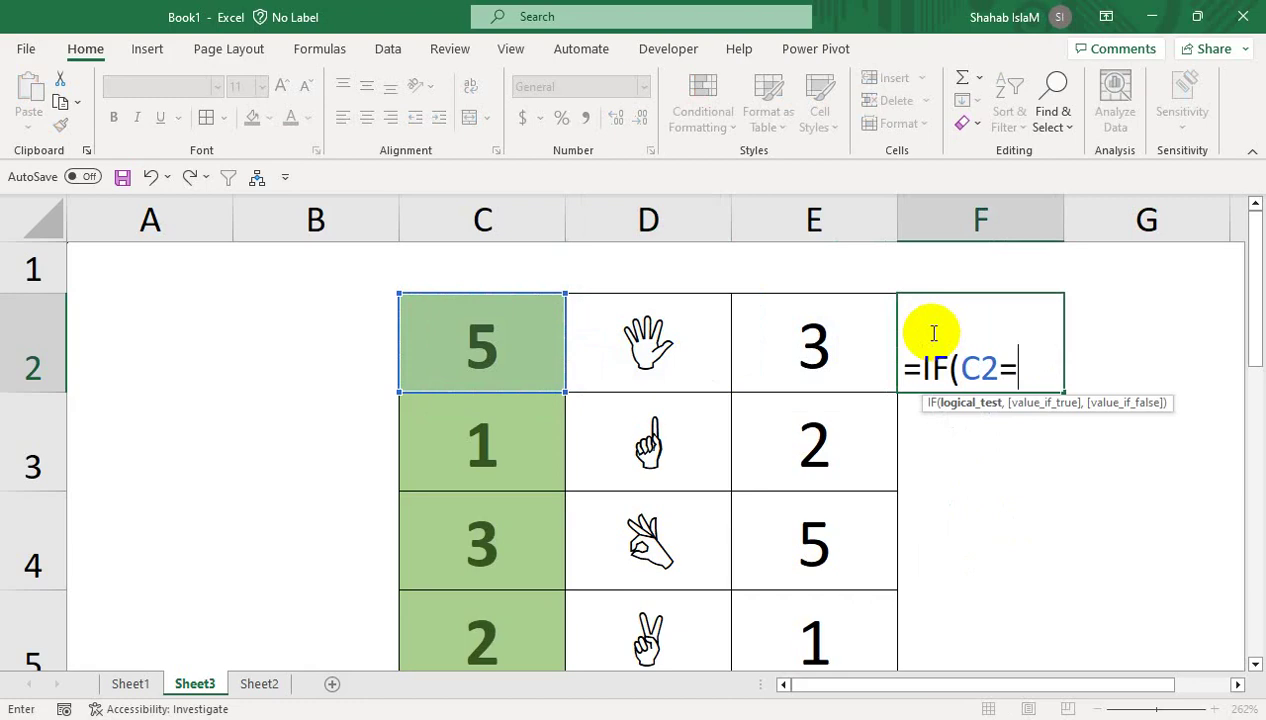
text(5,"P)
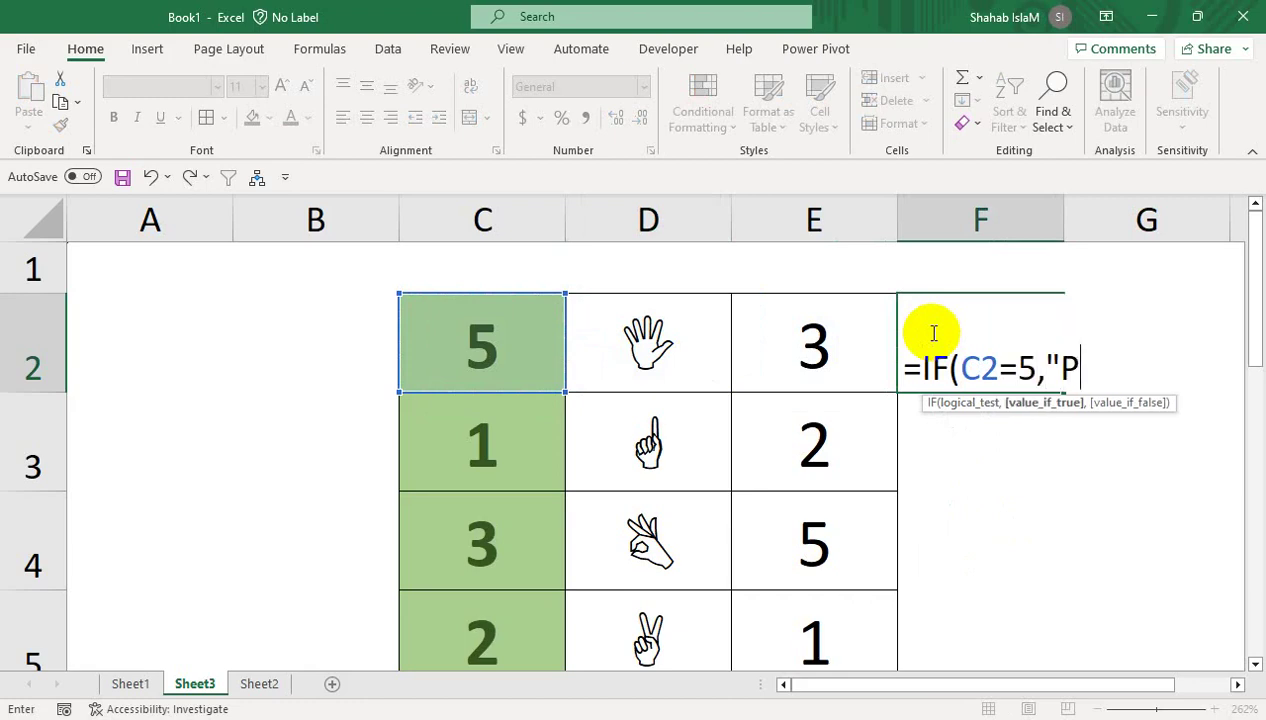
text(,"O)
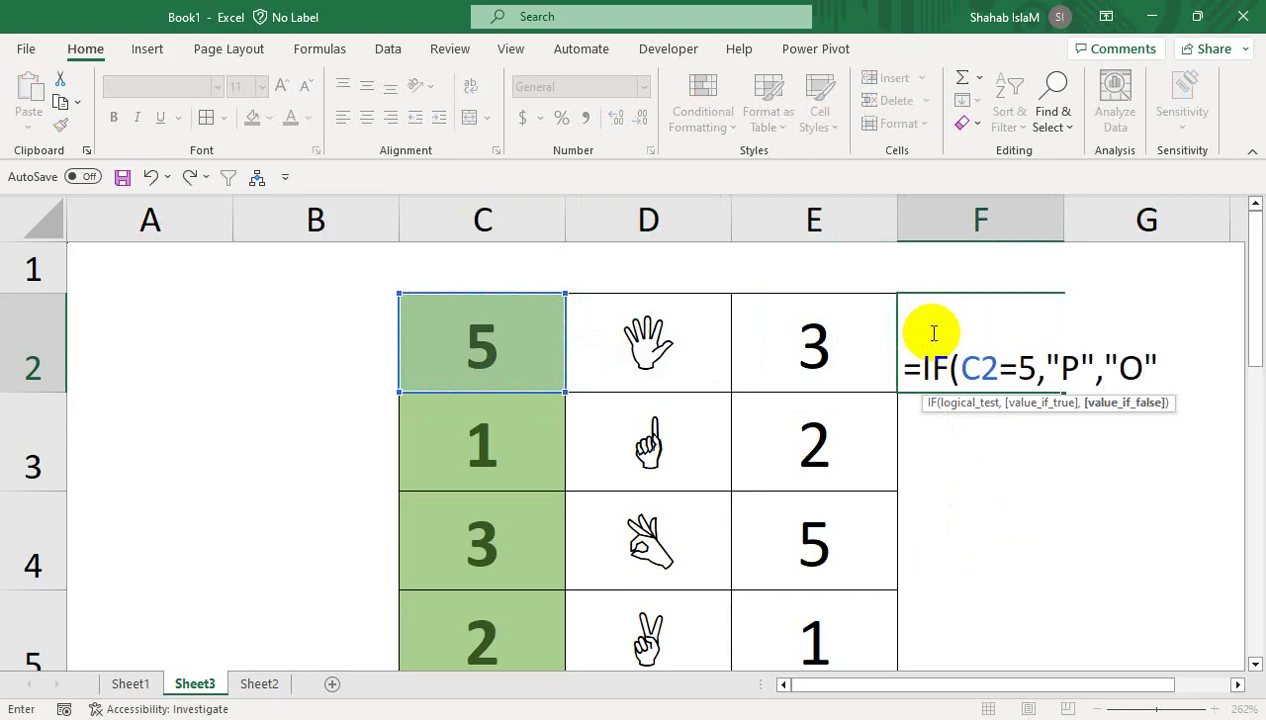
text())
key(Return)
Fill the formula into F3 and F4, changing their compared numbers to 1 and 3.
click(931, 333)
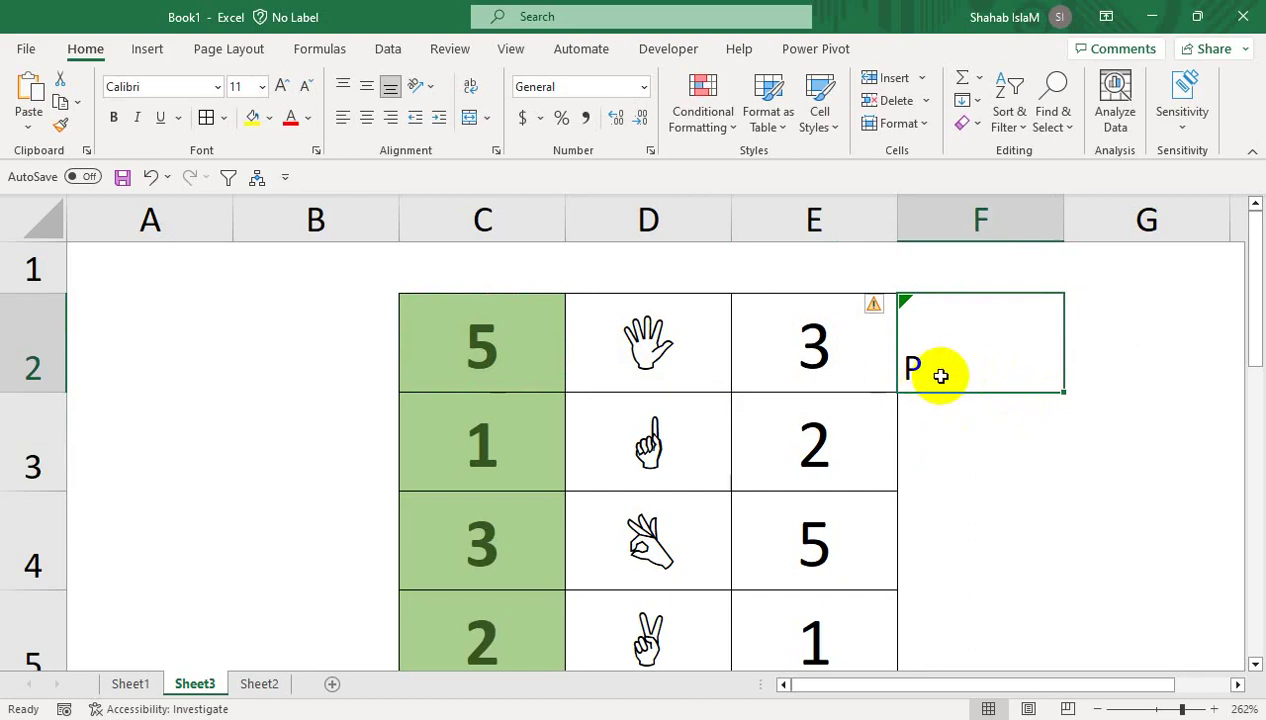
drag(1063, 393, 1051, 458)
double_click(958, 432)
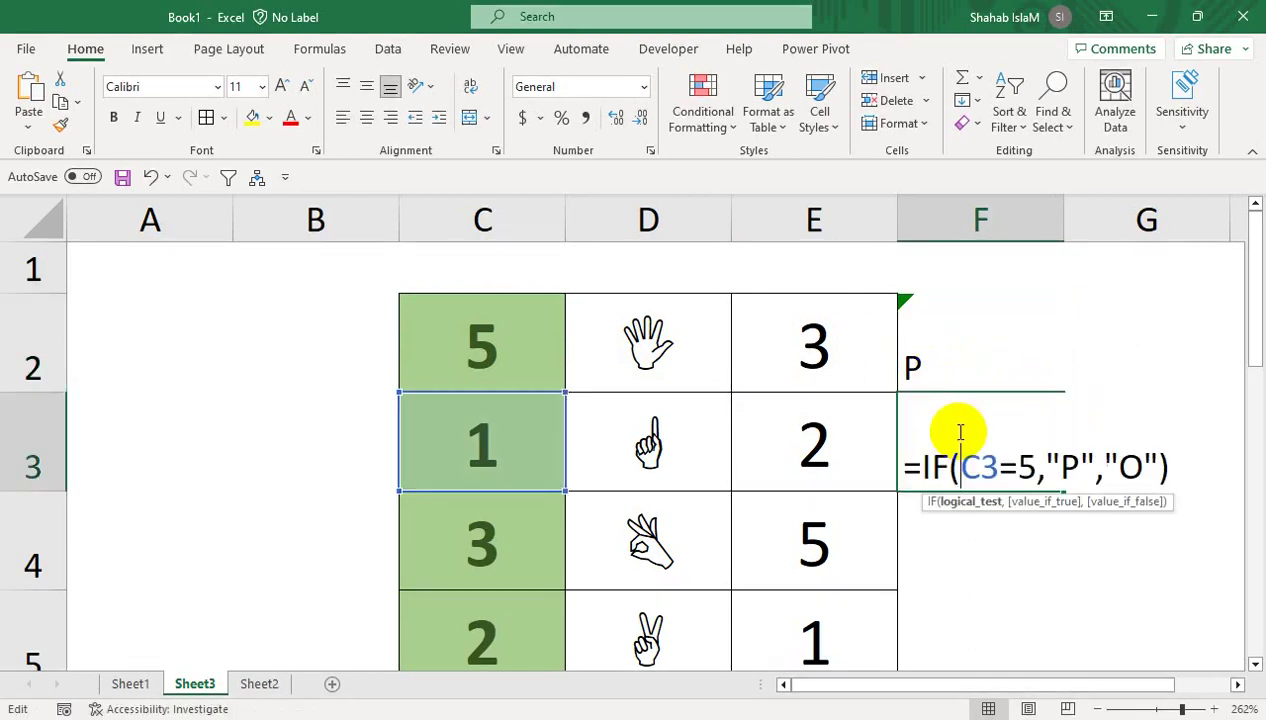
double_click(1027, 458)
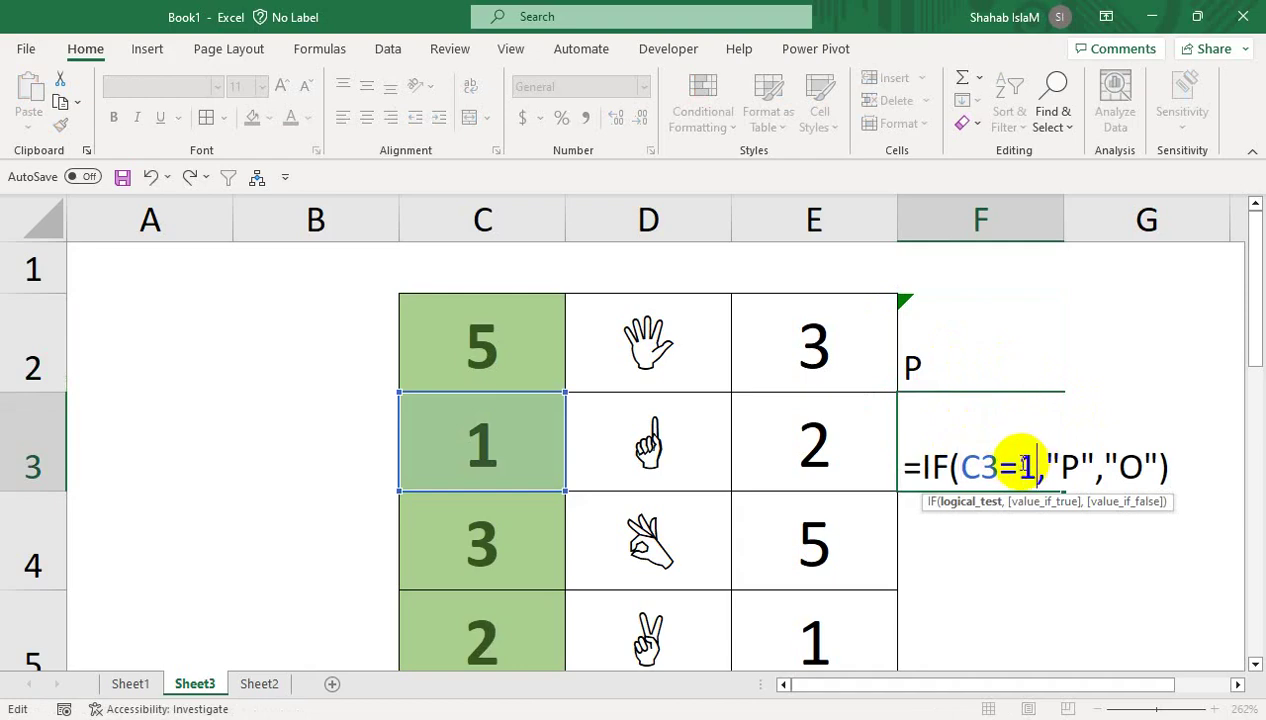
key(Return)
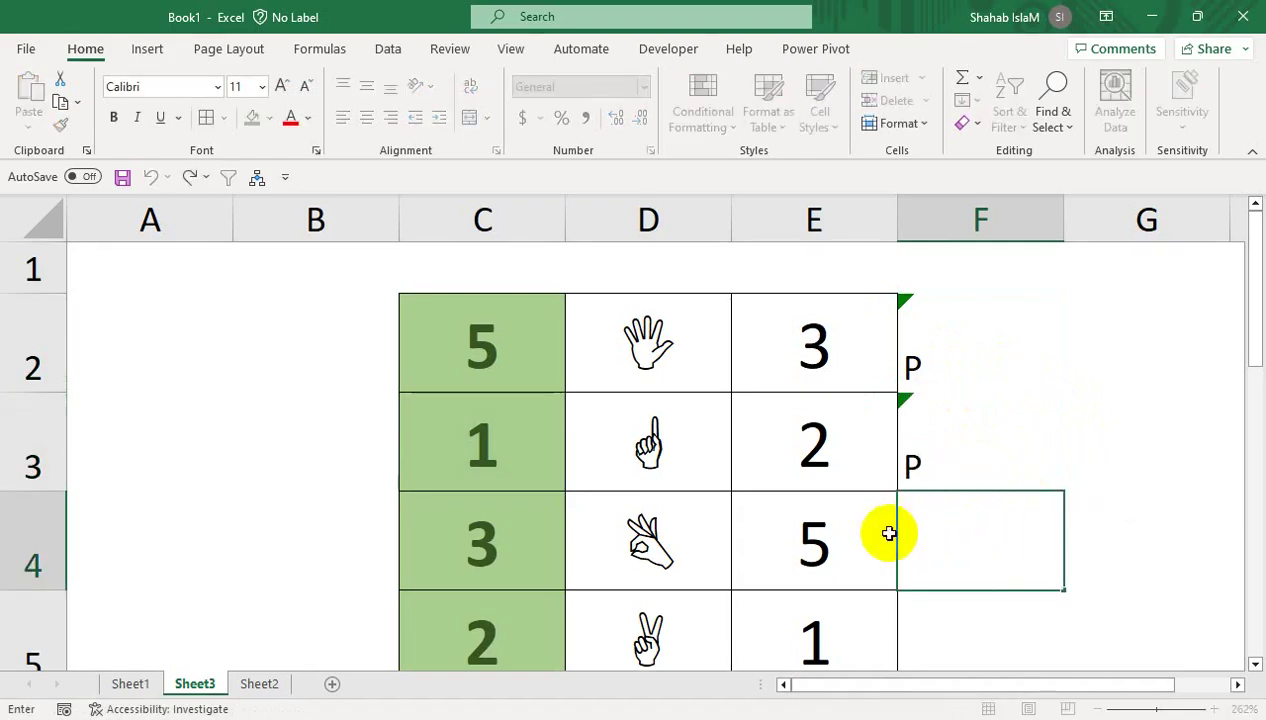
click(930, 464)
mouse_move(1064, 492)
mouse_down()
mouse_move(1051, 545)
mouse_move(1027, 565)
mouse_up()
double_click(972, 512)
double_click(1027, 563)
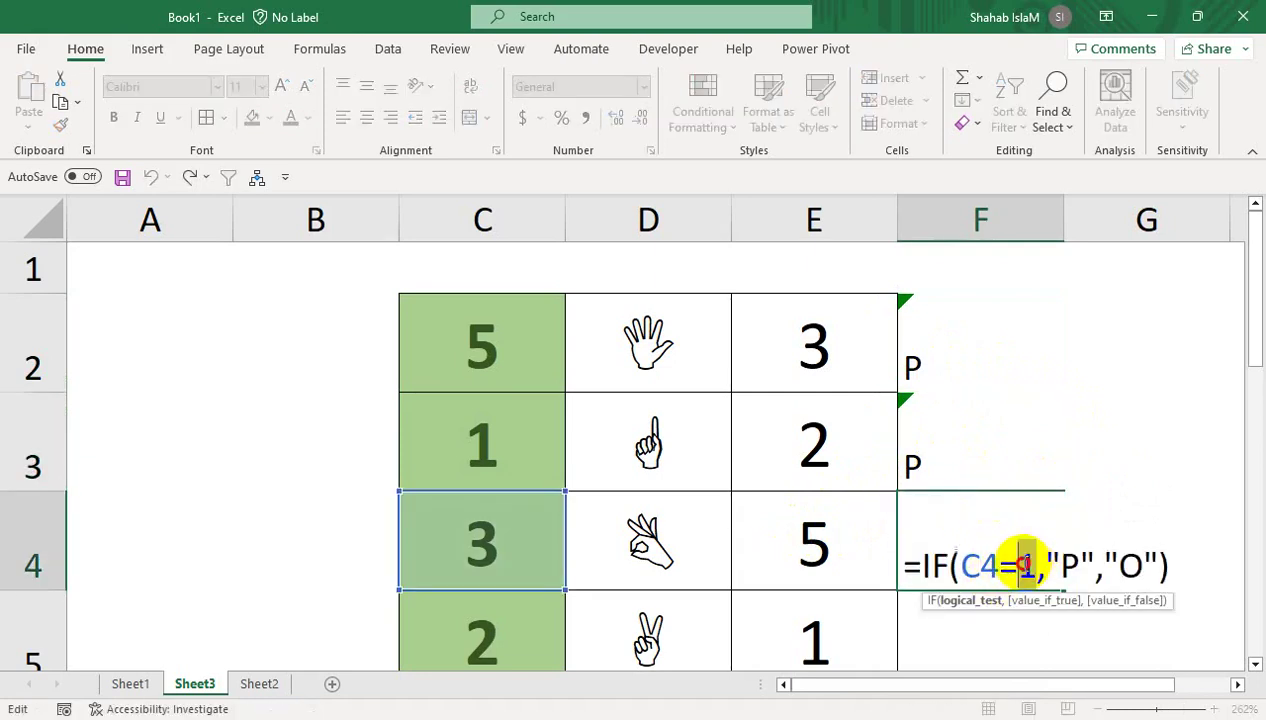
key(Return)
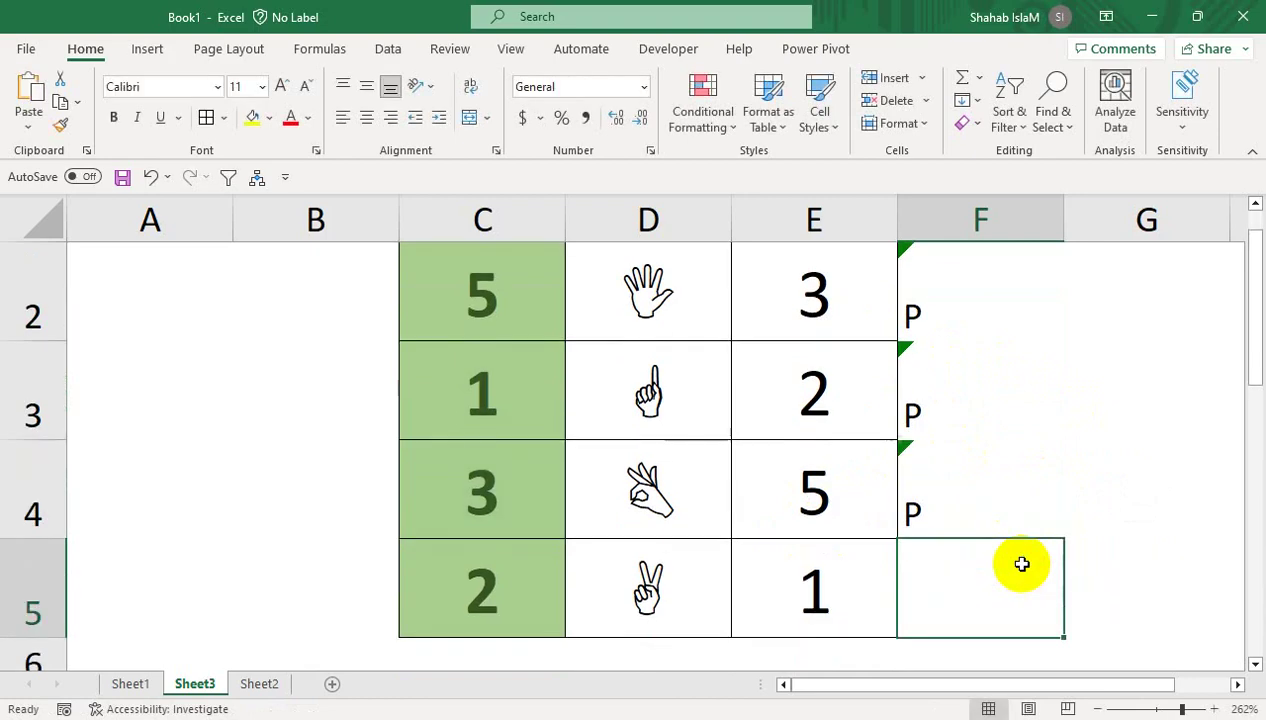
Fill the formula into F5 and correct its compared number to 2 so it shows P.
click(934, 481)
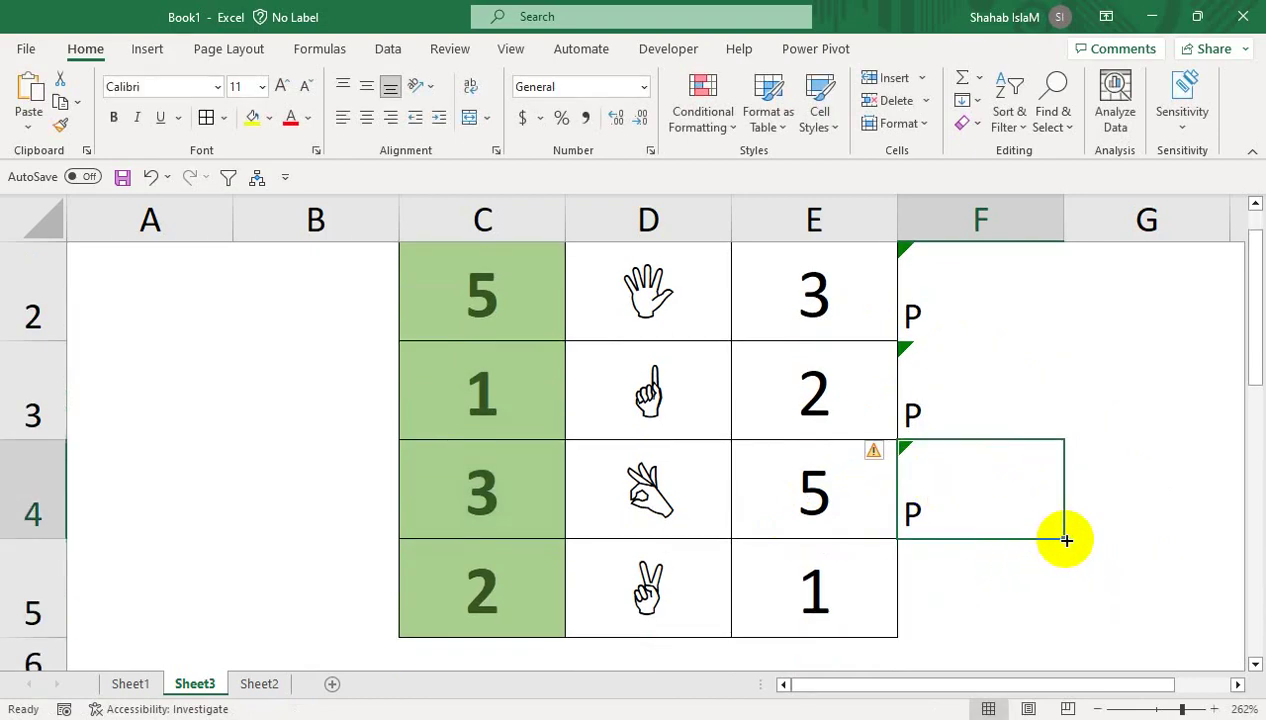
drag(1063, 538, 1056, 601)
double_click(1040, 605)
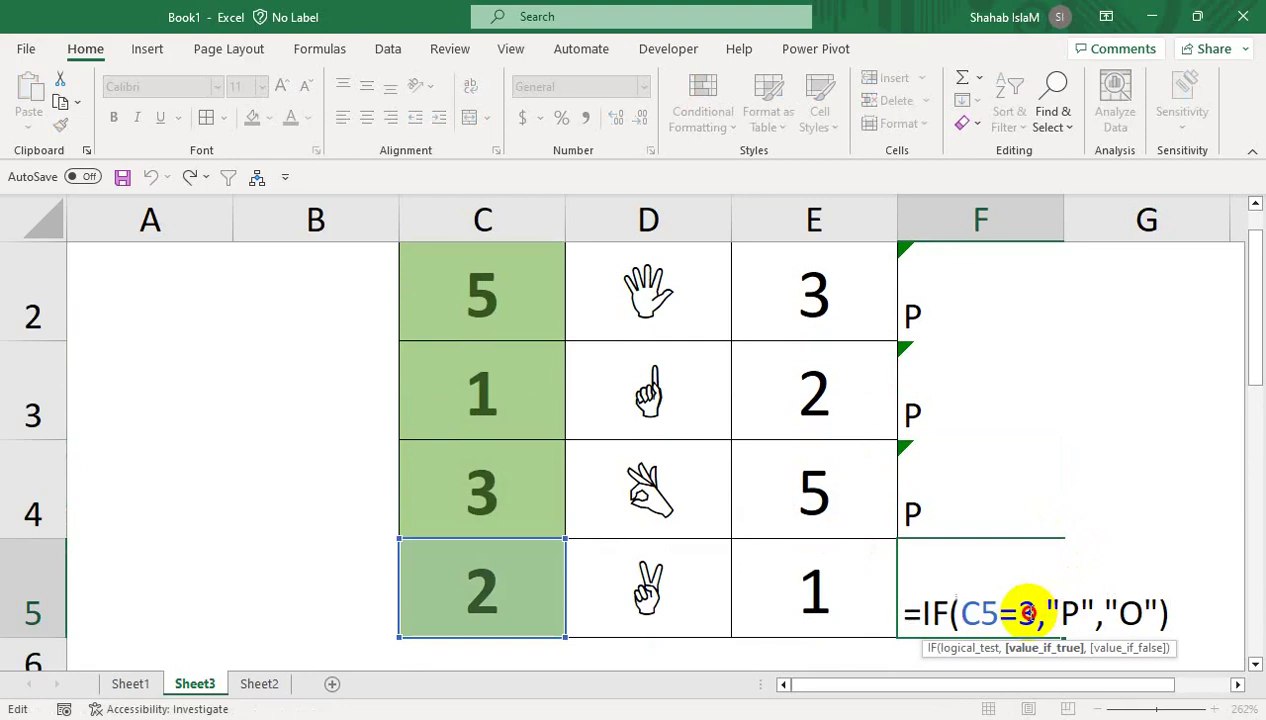
double_click(1027, 612)
key(Return)
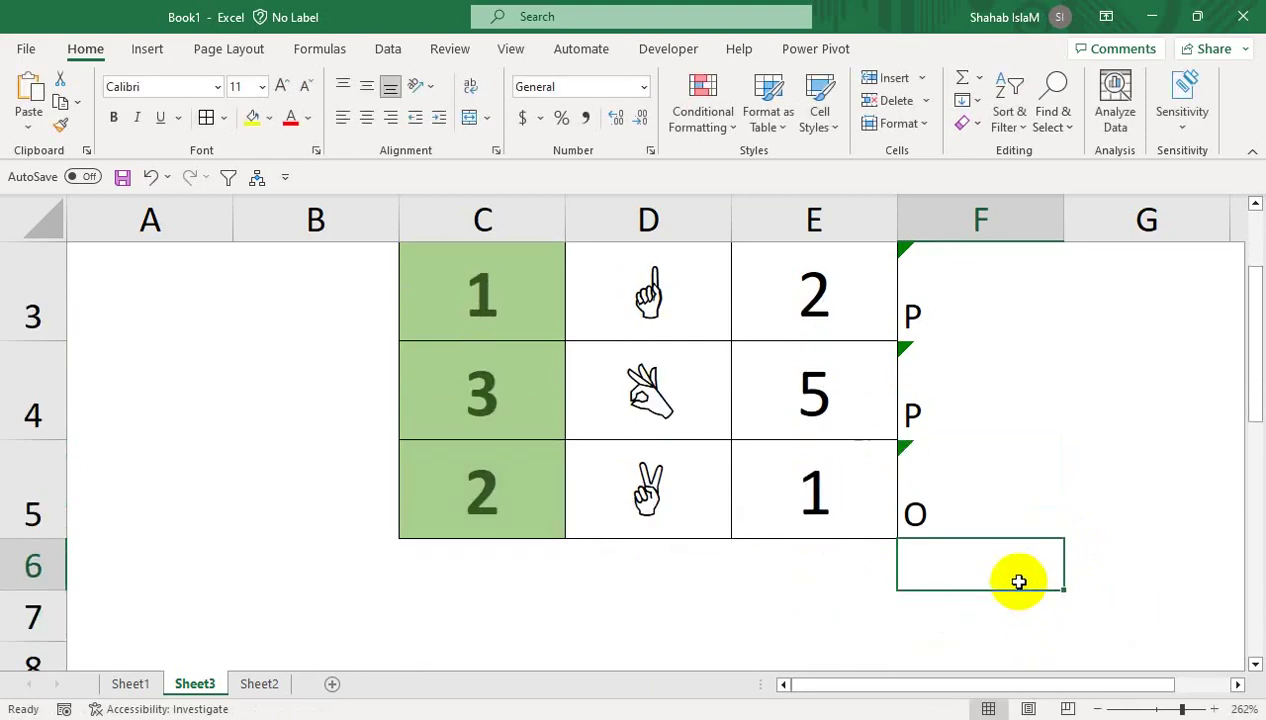
click(540, 486)
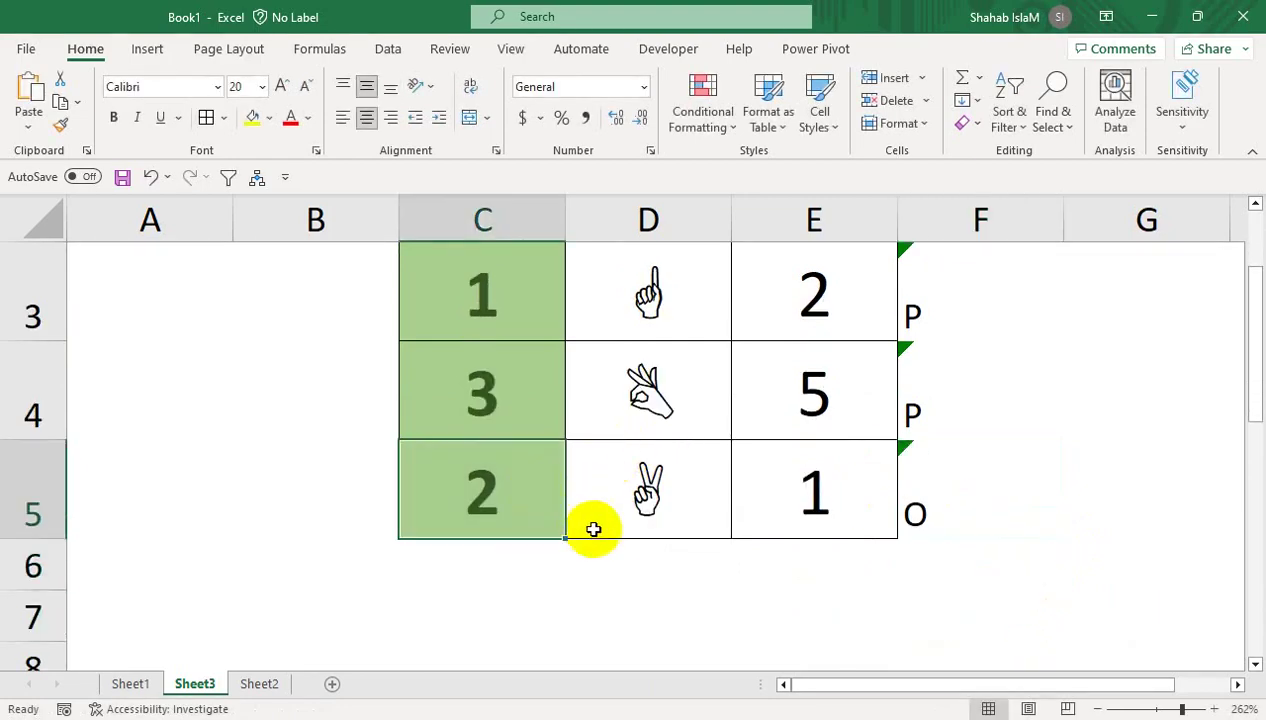
double_click(920, 527)
double_click(1027, 510)
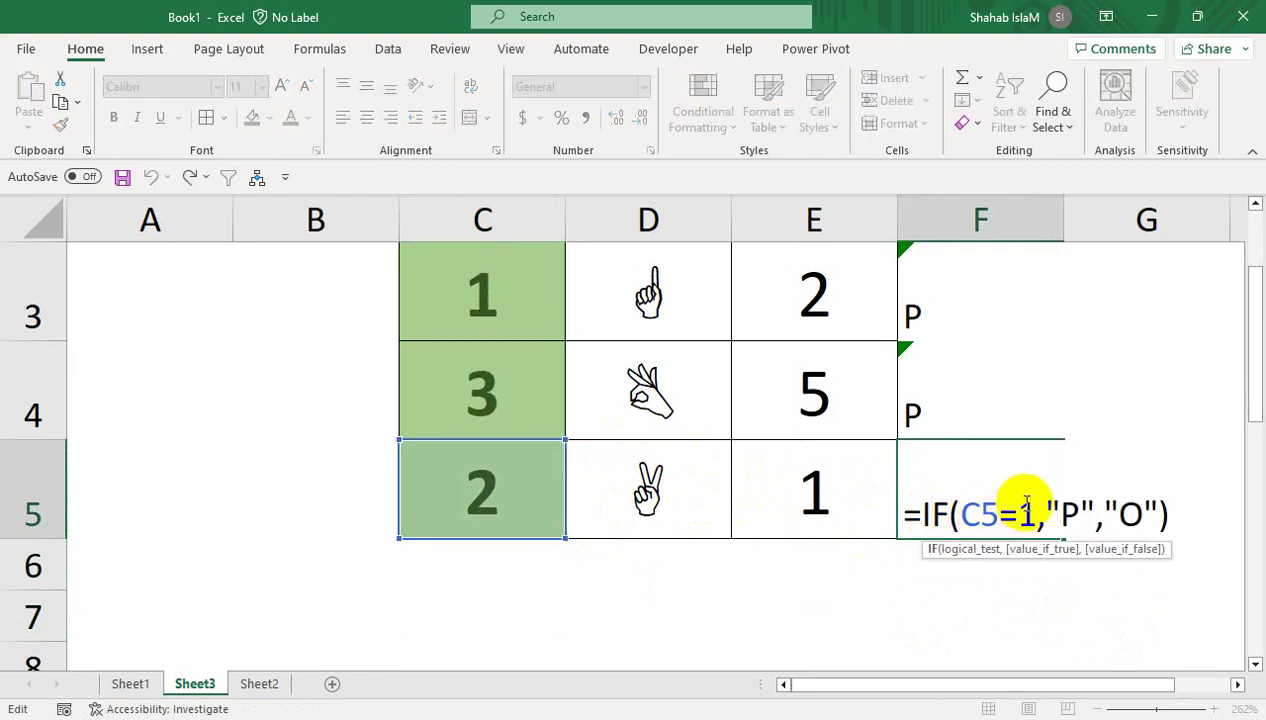
key(Return)
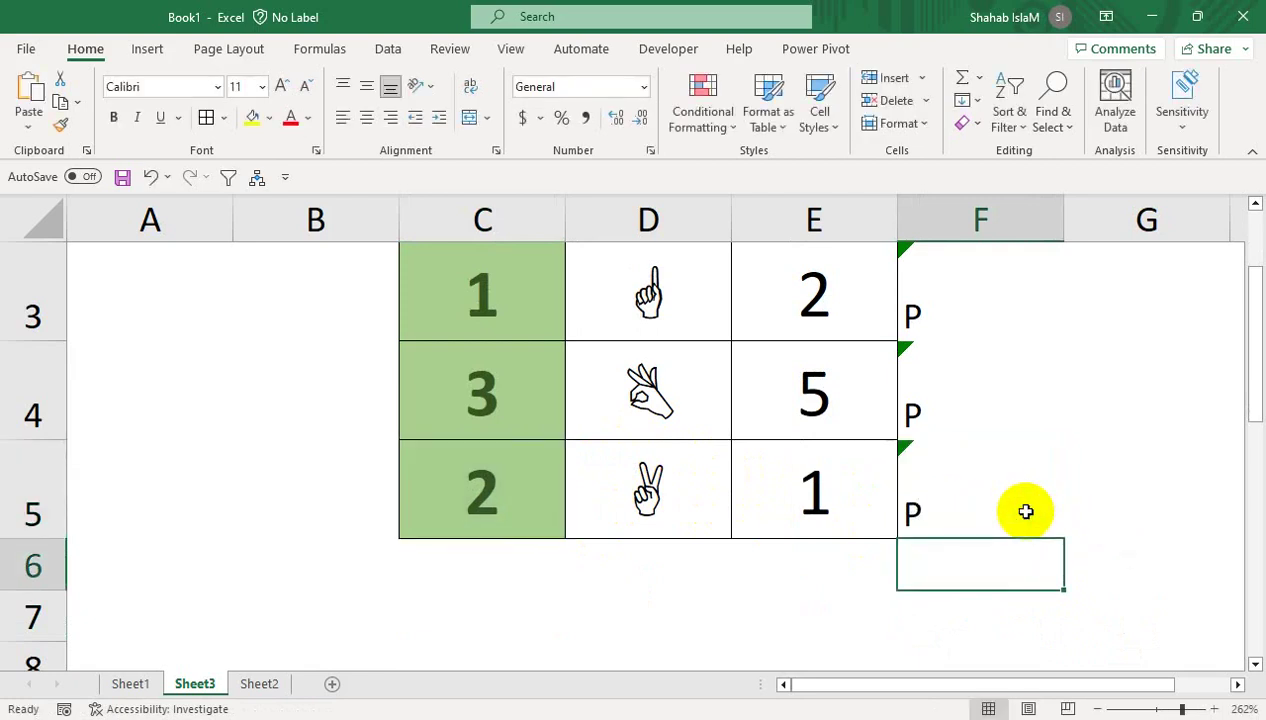
Review the F4, F3 and F2 formulas unchanged, then select the results F2:F5.
click(959, 400)
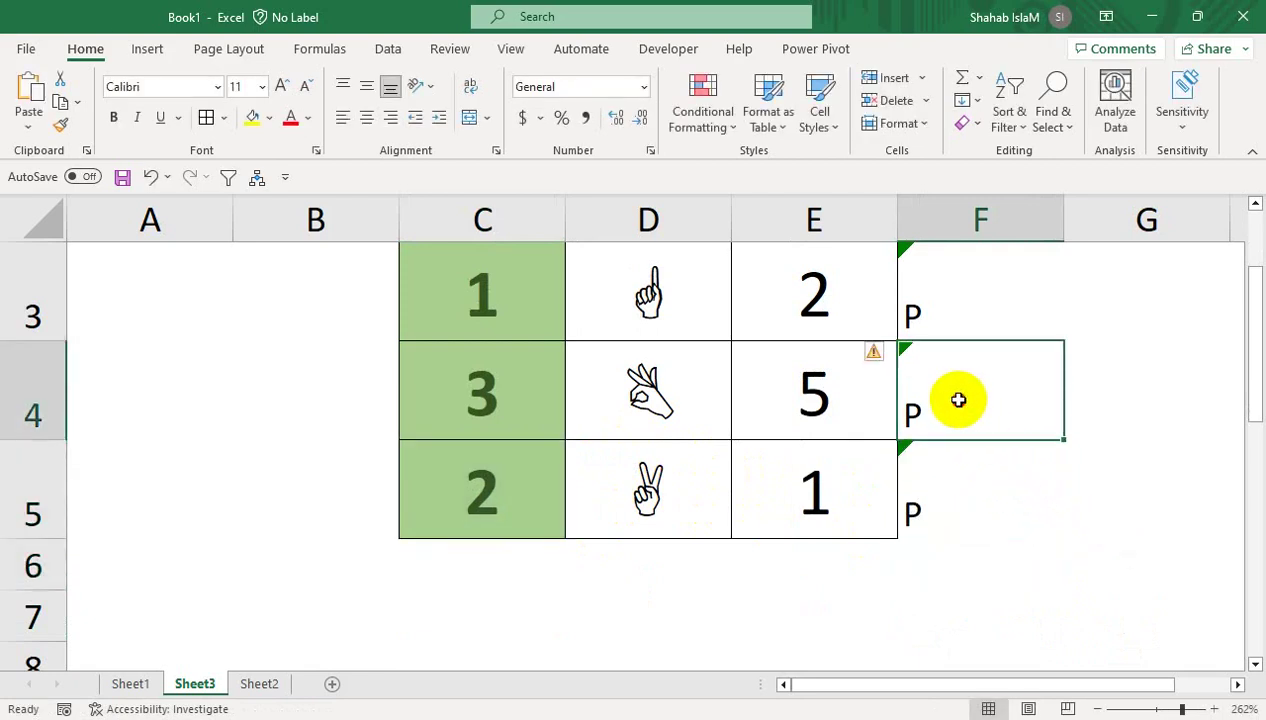
double_click(959, 400)
key(Return)
key(Up)
key(Up)
scroll(933, 206, up, 1)
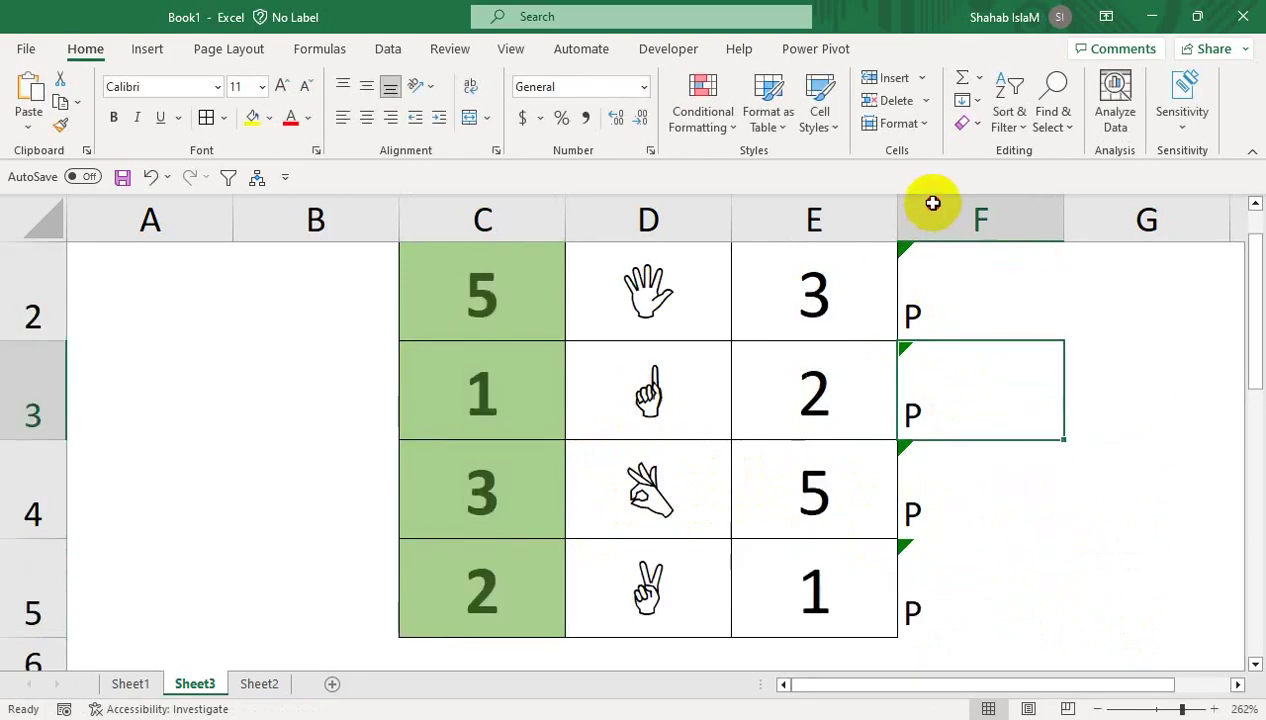
scroll(933, 206, up, 1)
double_click(983, 462)
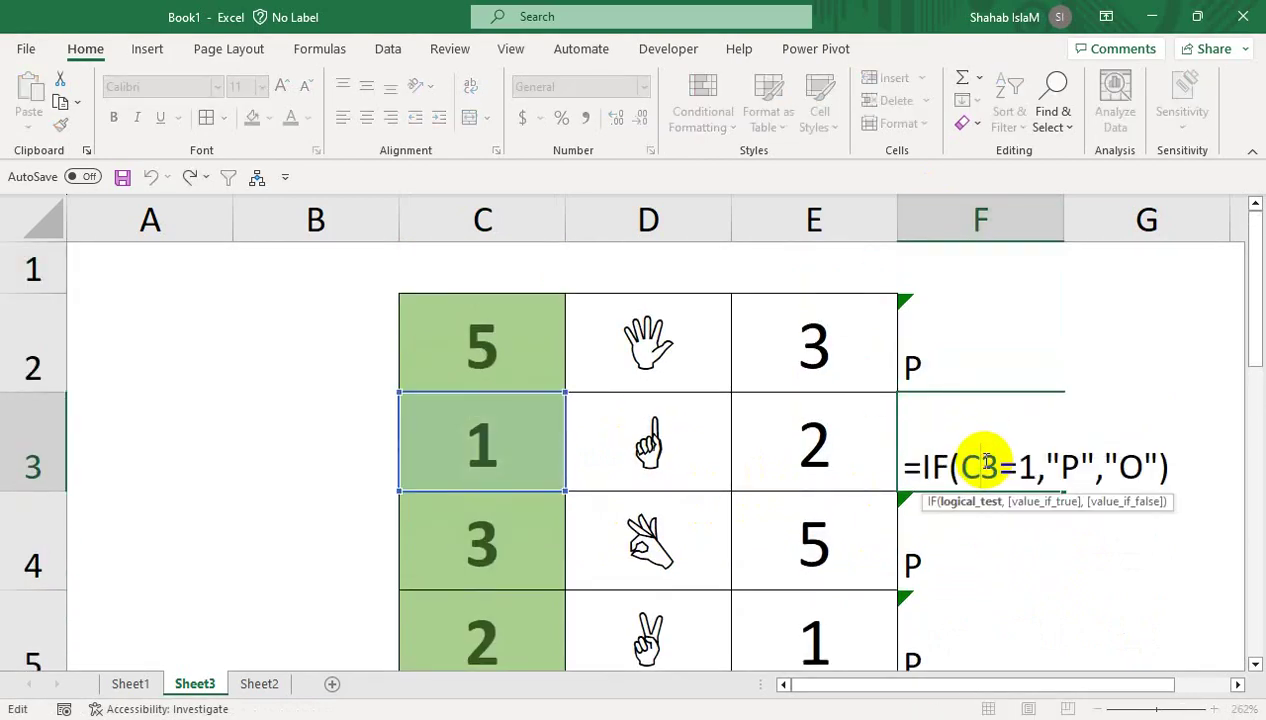
key(Return)
click(972, 348)
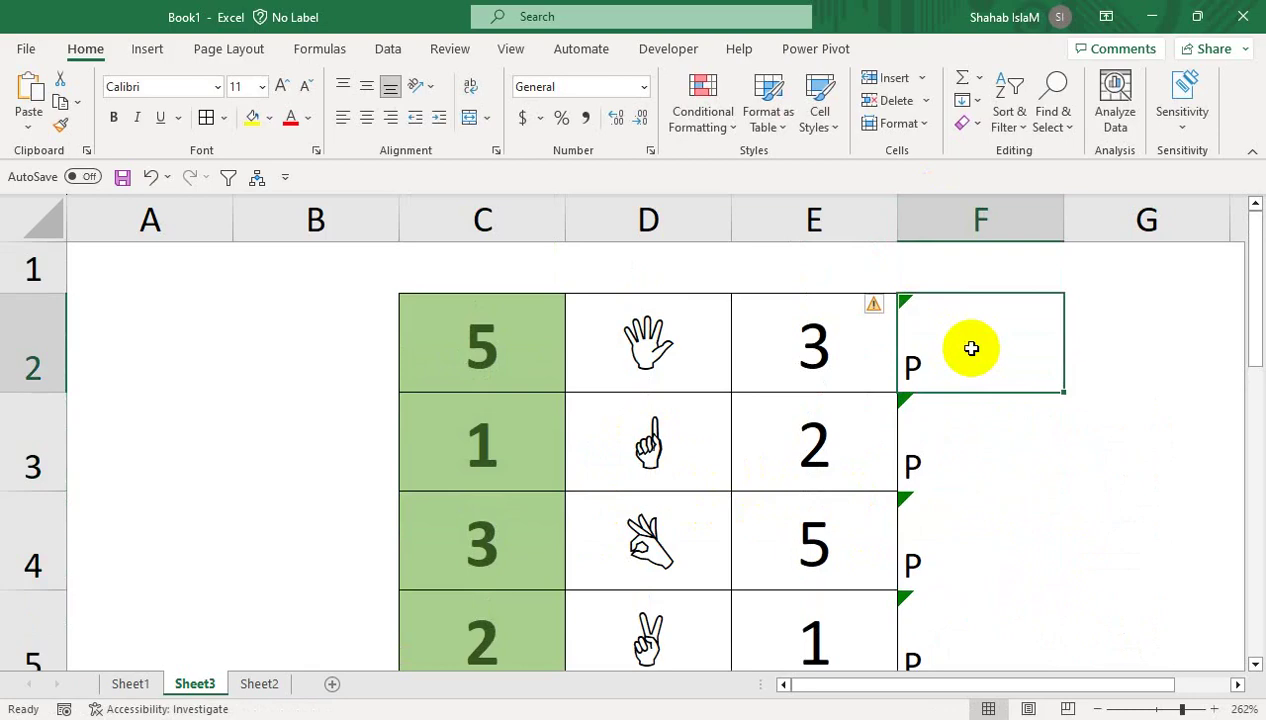
double_click(973, 350)
key(Return)
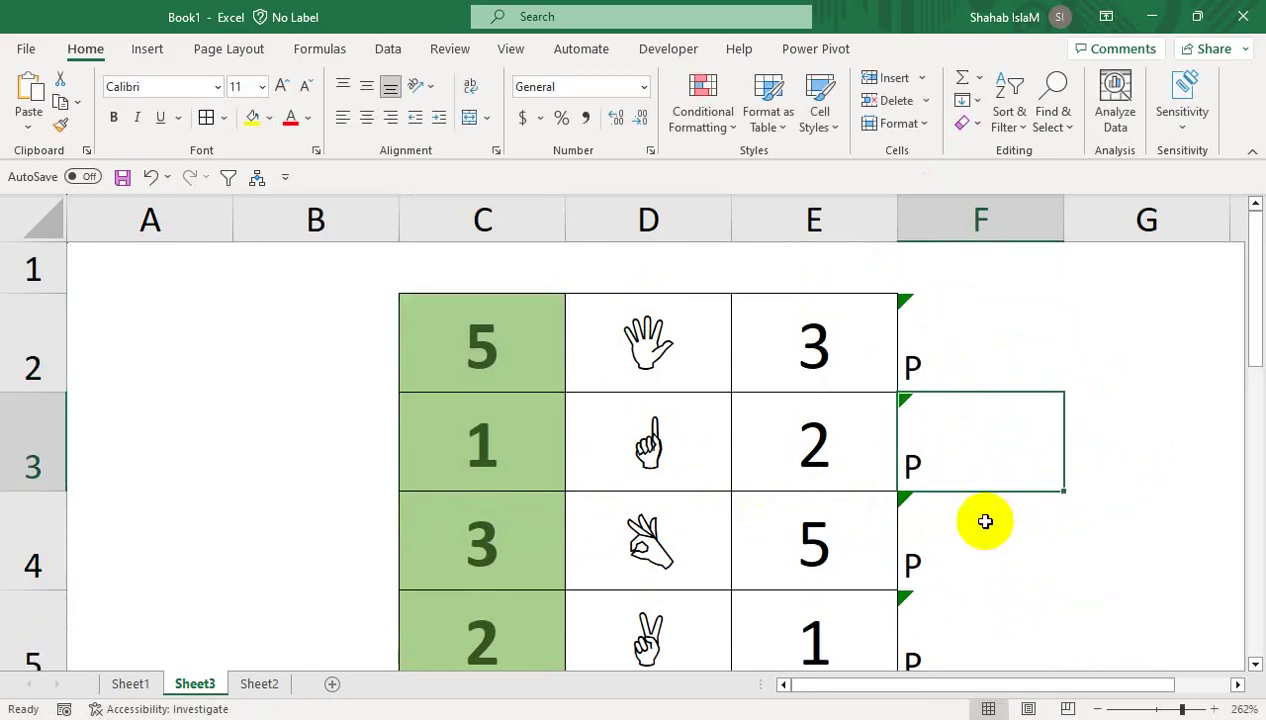
key(Return)
drag(947, 336, 936, 616)
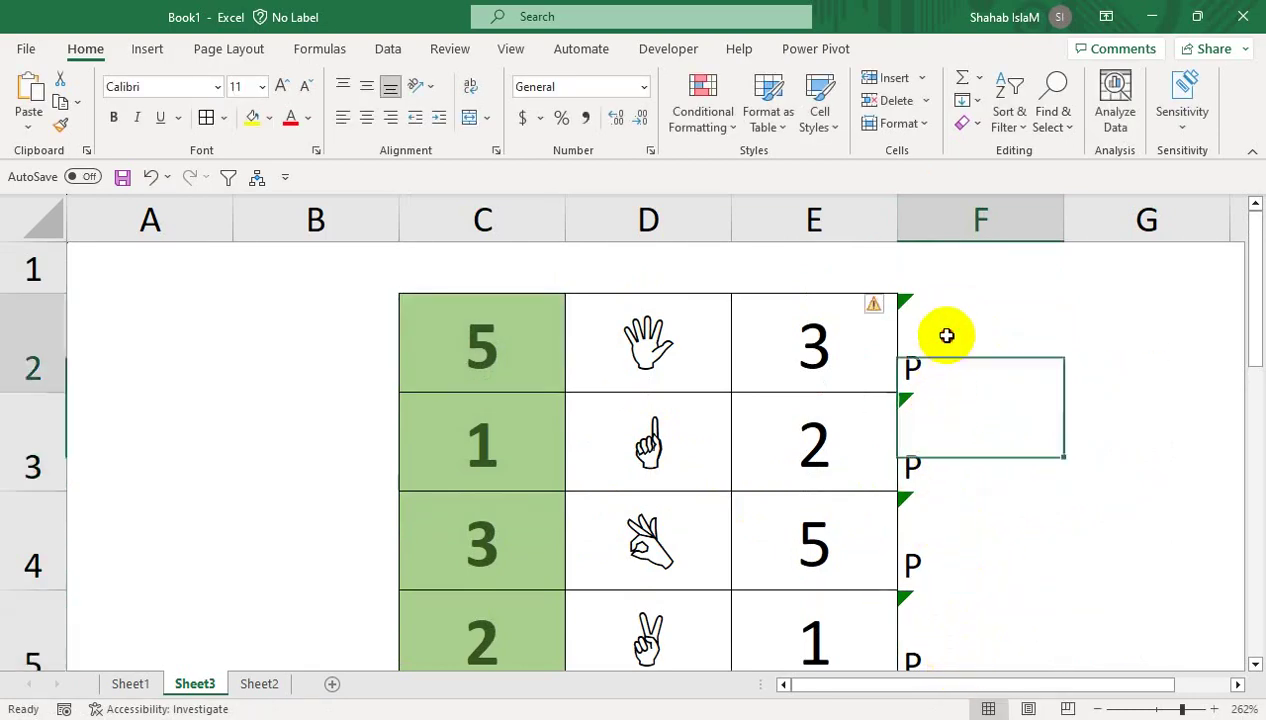
Ignore the formula error warnings on F2:F5.
click(876, 304)
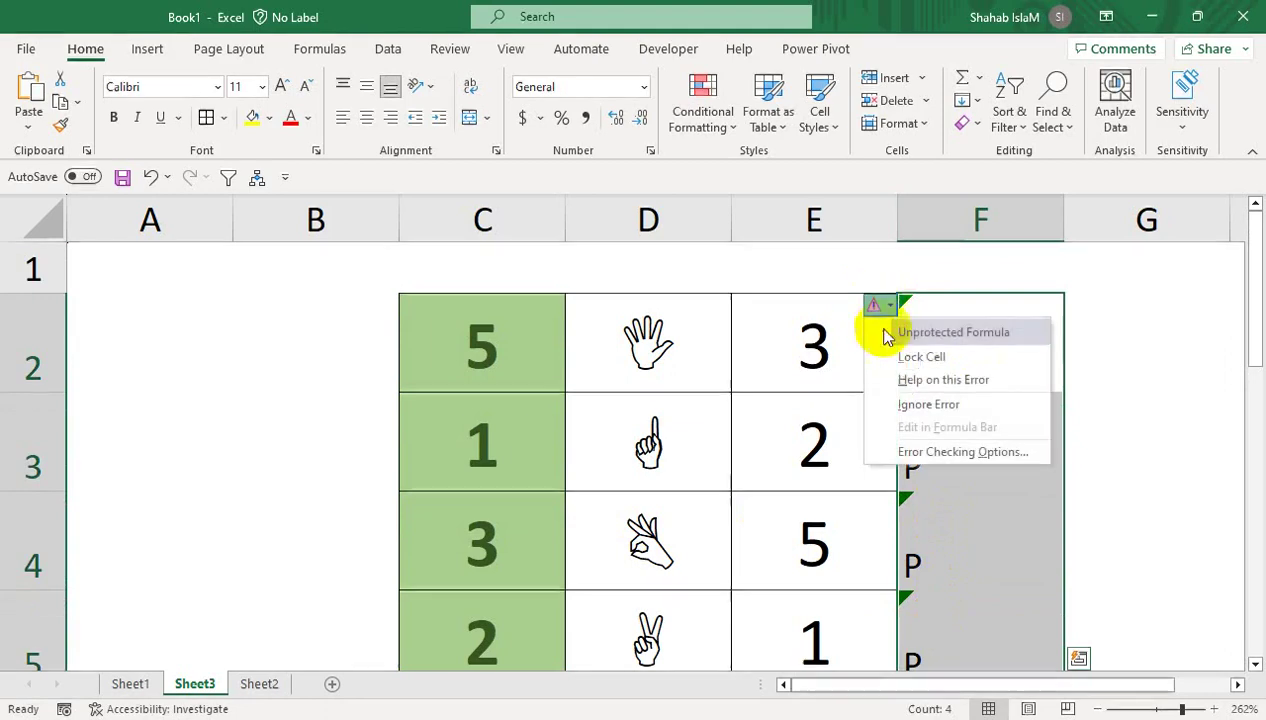
click(902, 390)
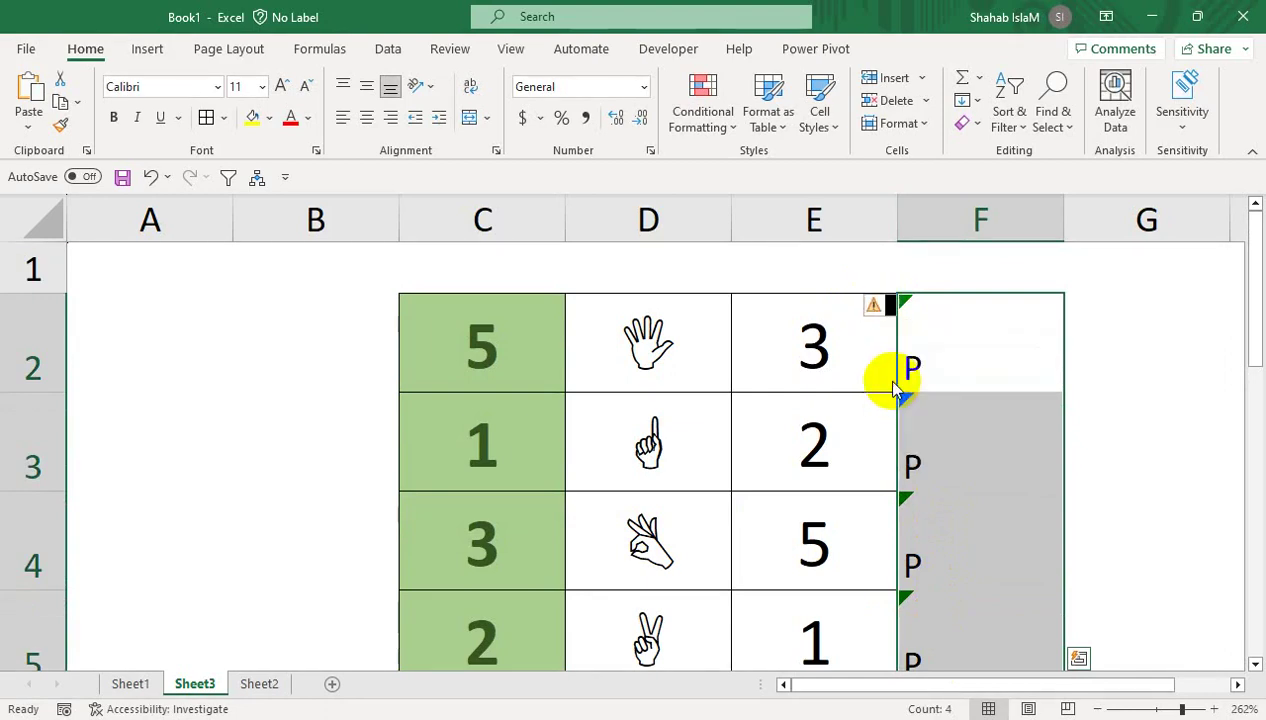
click(1240, 224)
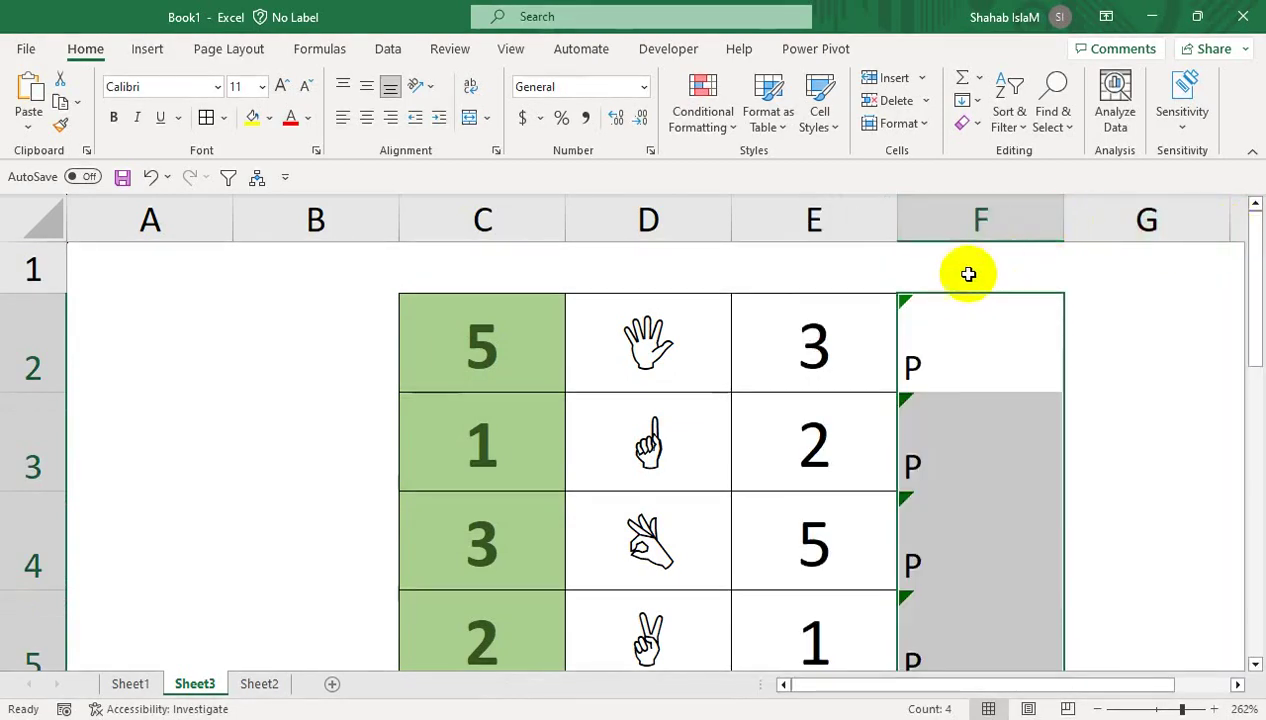
drag(910, 305, 917, 551)
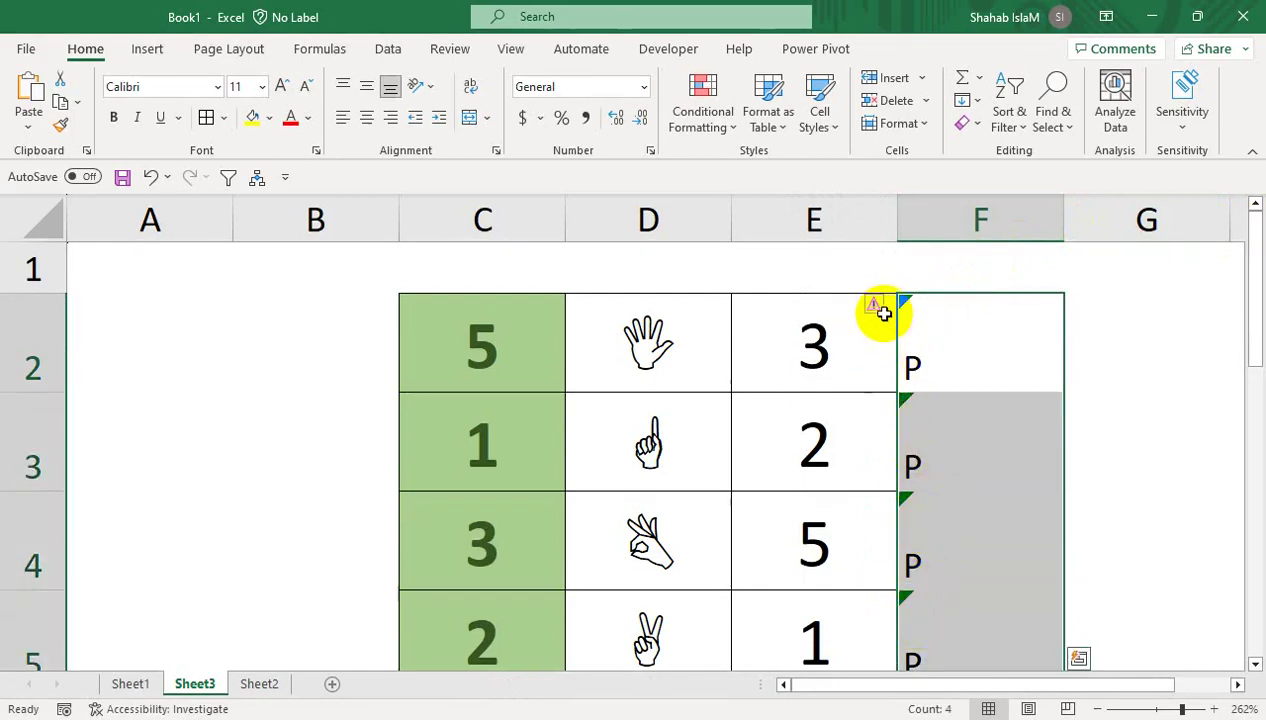
click(885, 305)
mouse_move(905, 308)
mouse_down()
mouse_move(940, 517)
mouse_move(935, 615)
mouse_up()
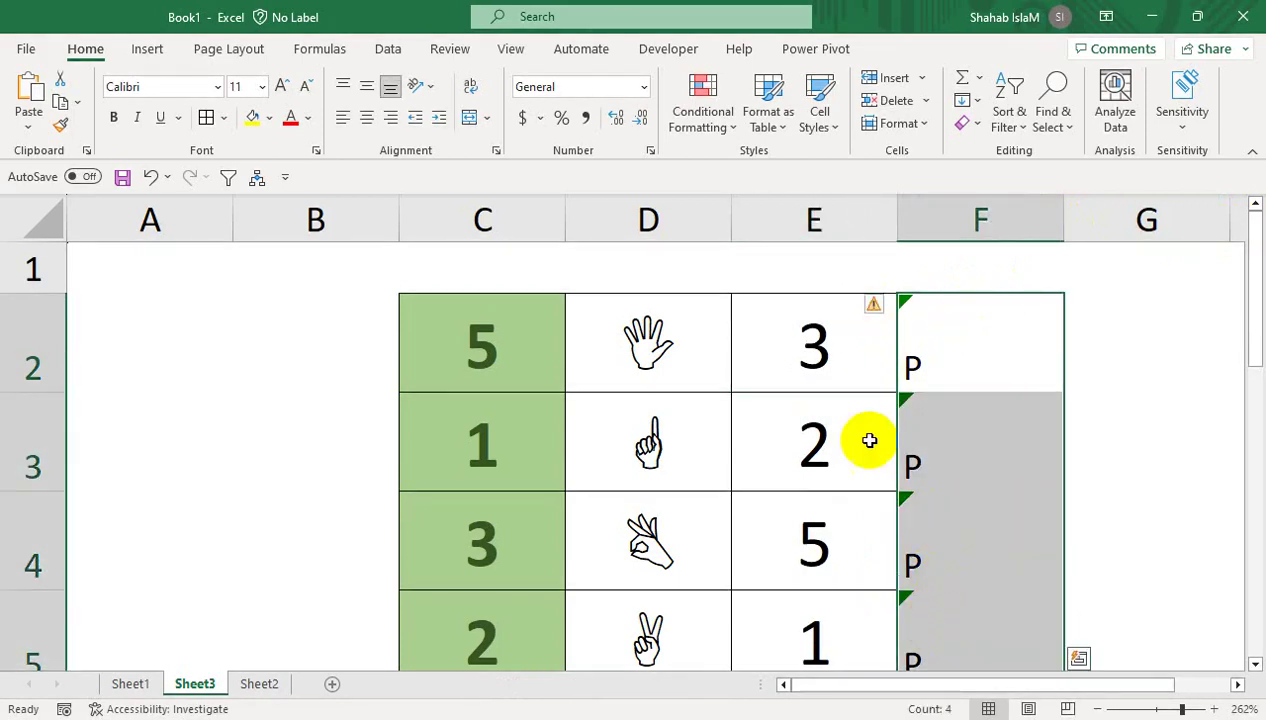
click(887, 304)
click(887, 404)
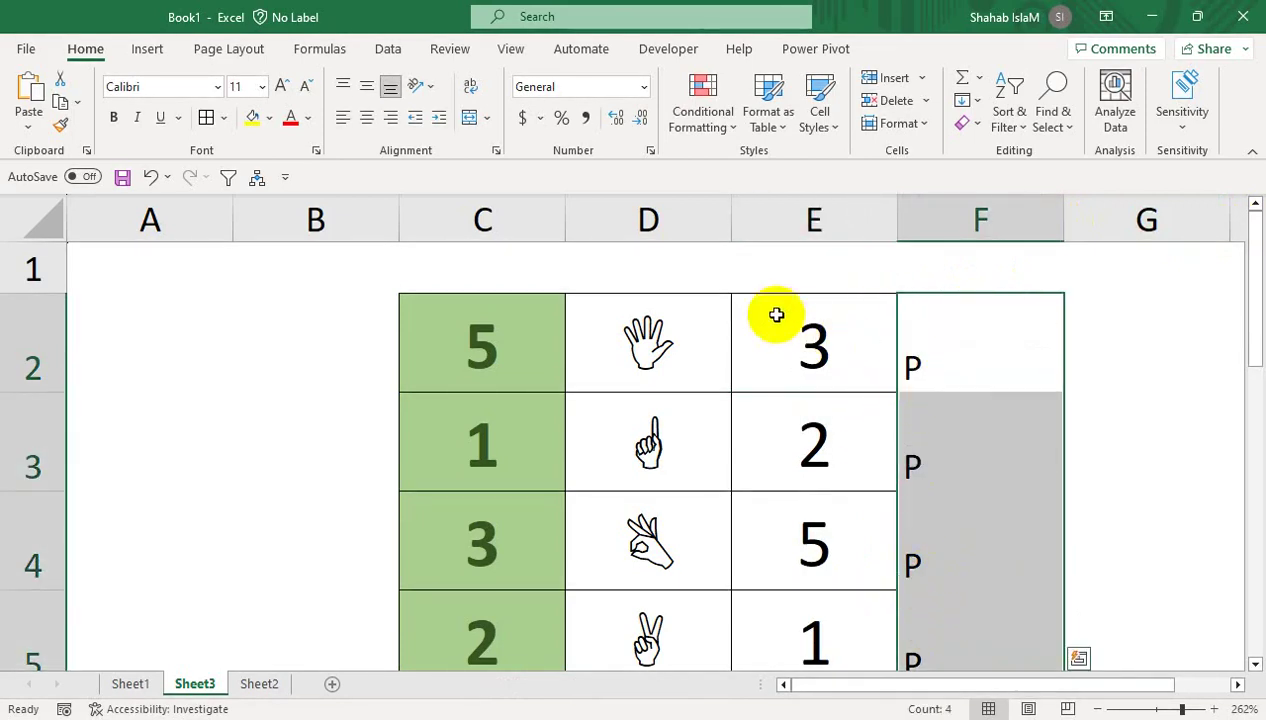
Centre the P results and enlarge them to size 20.
click(366, 117)
click(366, 86)
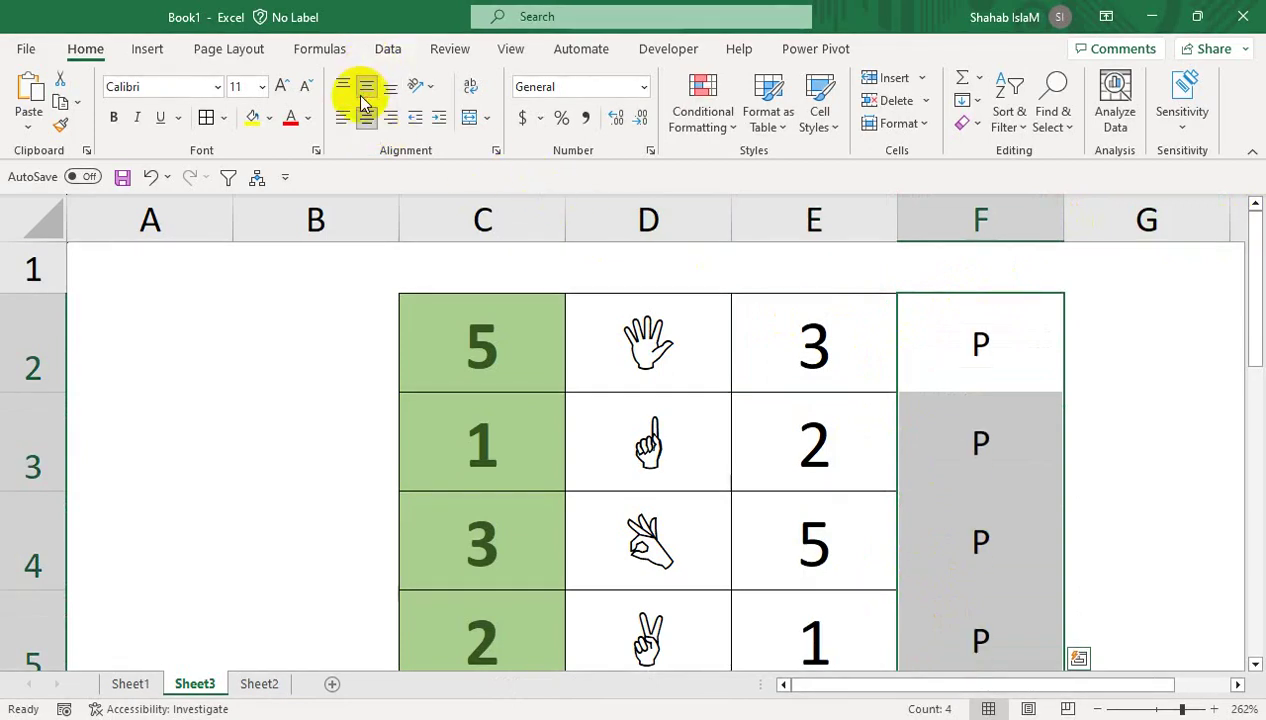
click(281, 86)
click(281, 86)
click(281, 86)
click(281, 86)
click(281, 86)
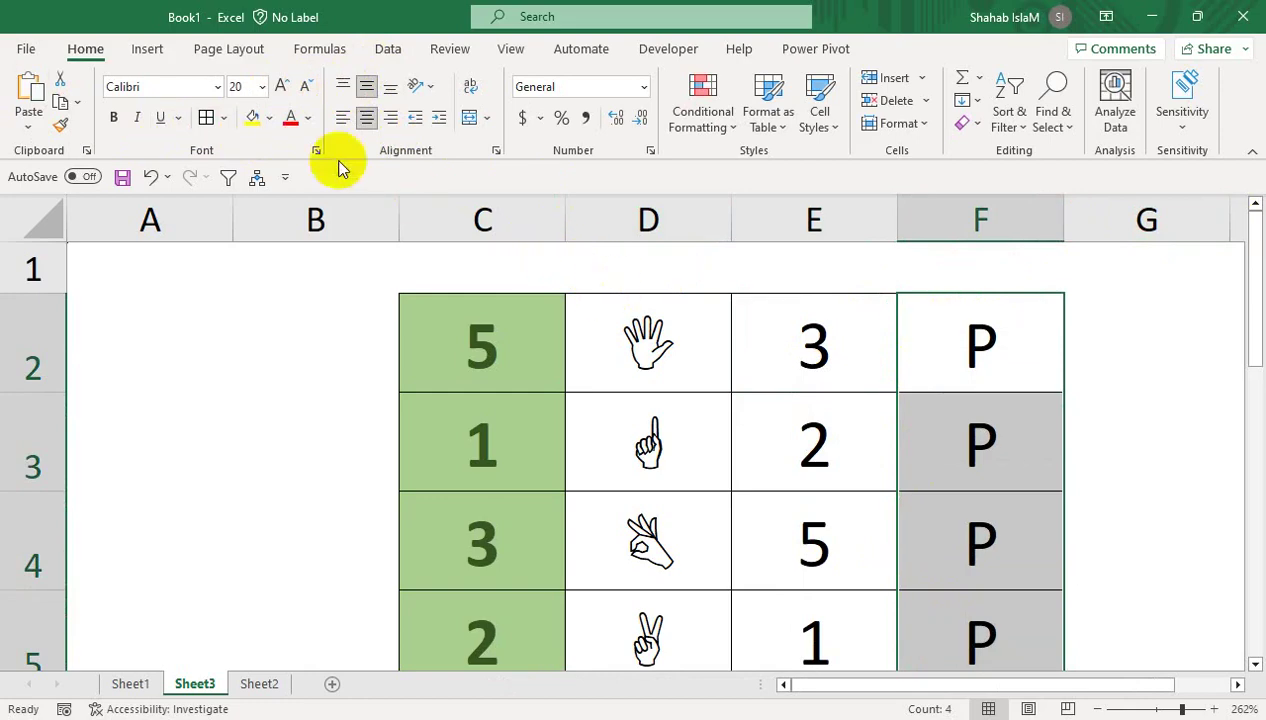
Set F2:F5 to the Wingdings 2 font so each P shows as a tick.
click(183, 91)
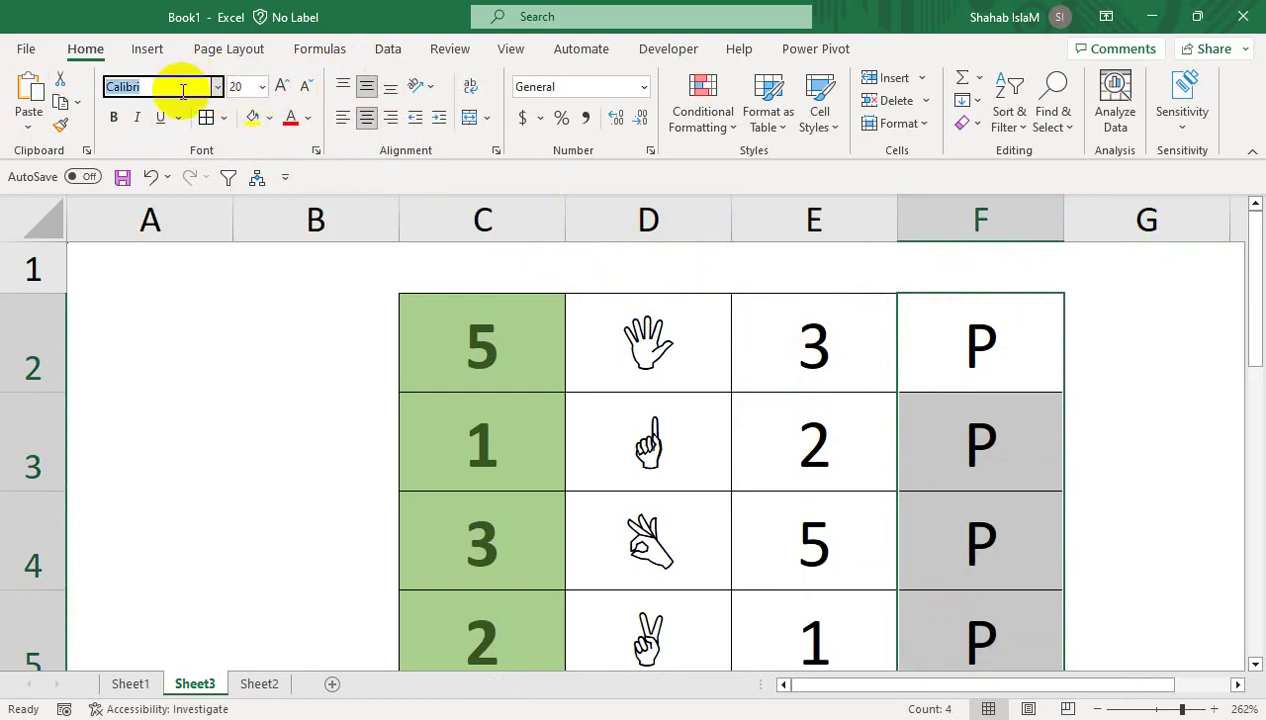
click(217, 87)
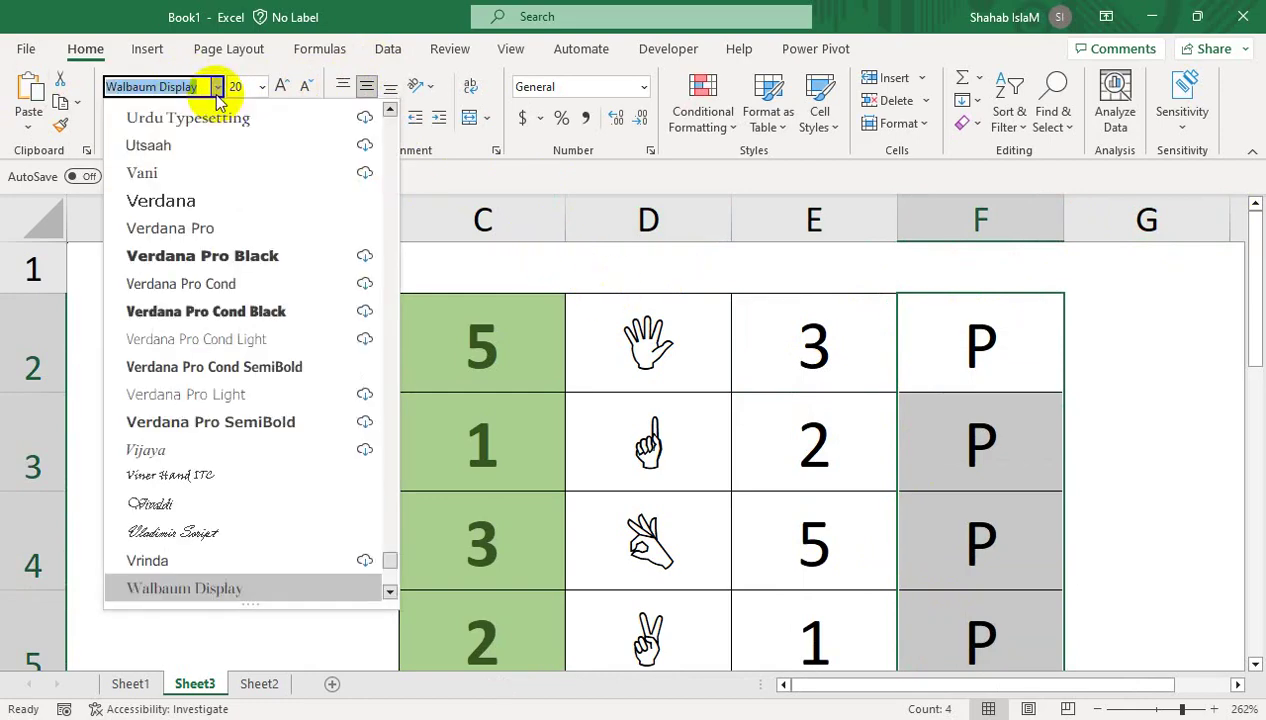
click(389, 592)
click(389, 592)
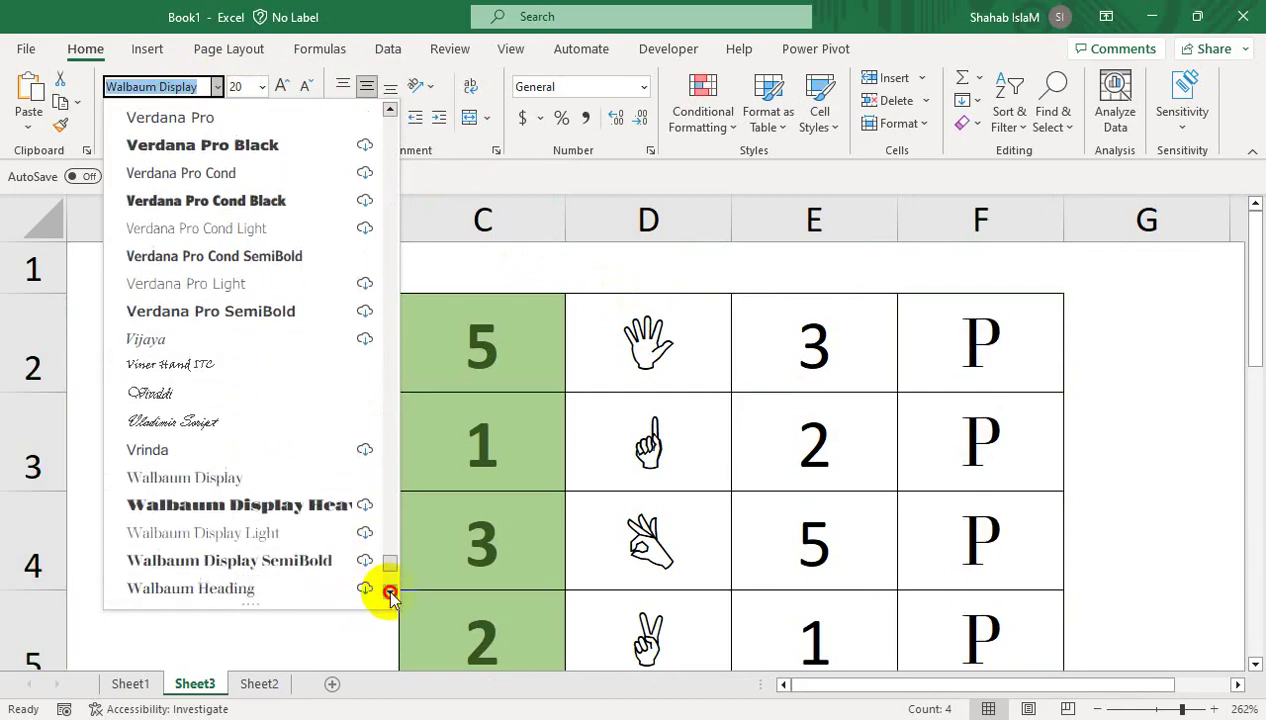
click(390, 593)
click(390, 594)
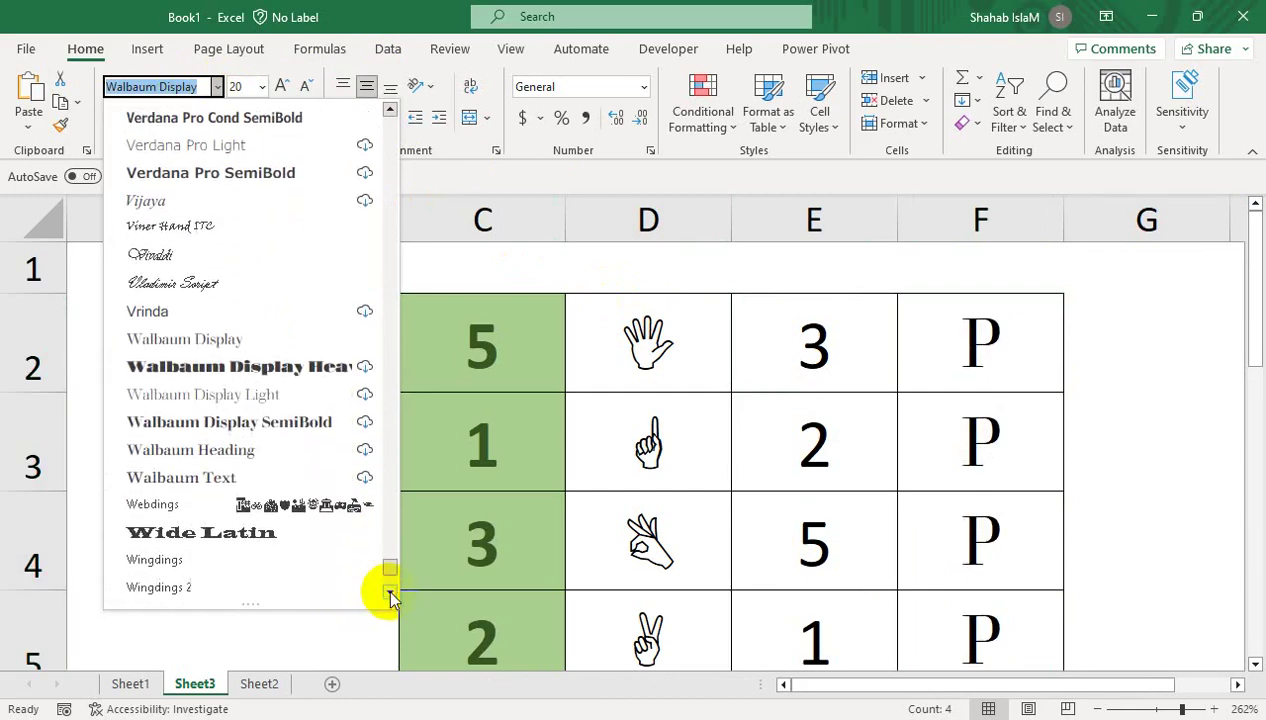
click(325, 586)
click(518, 337)
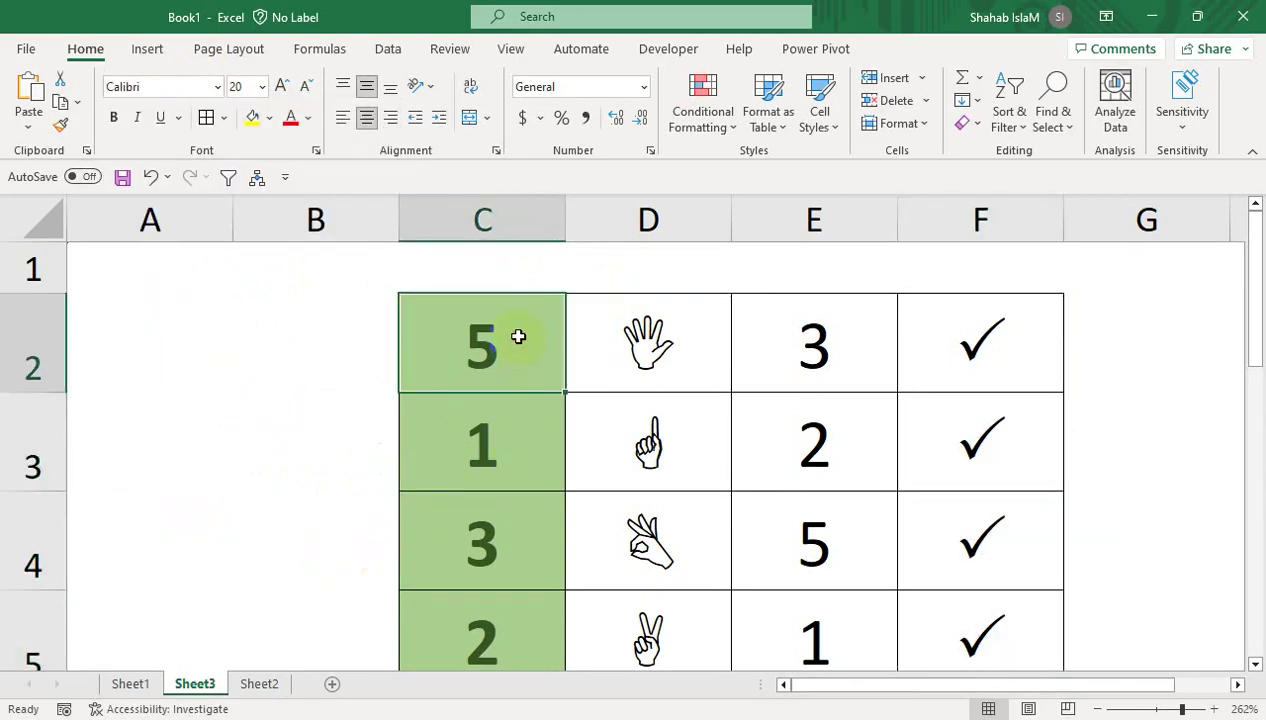
Test C2 with 6 to show a cross in F2, then restore it to 5.
text(6)
key(Return)
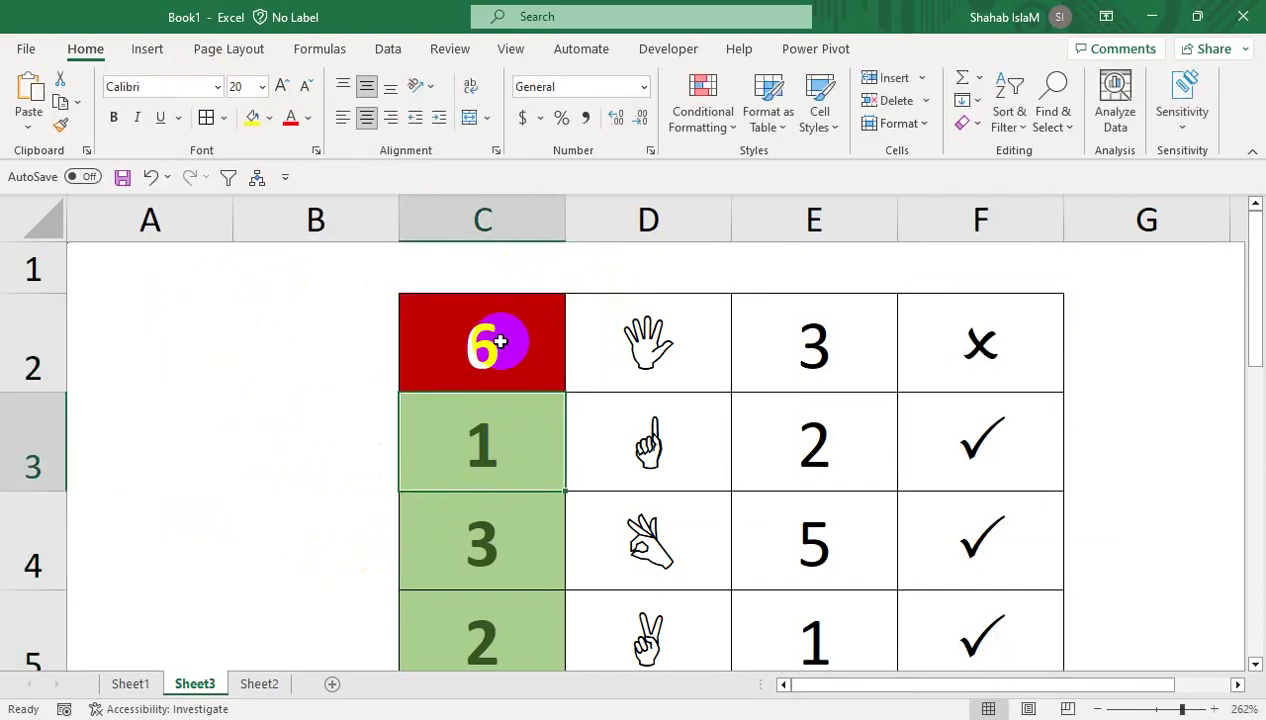
click(975, 336)
click(483, 341)
text(5)
key(Return)
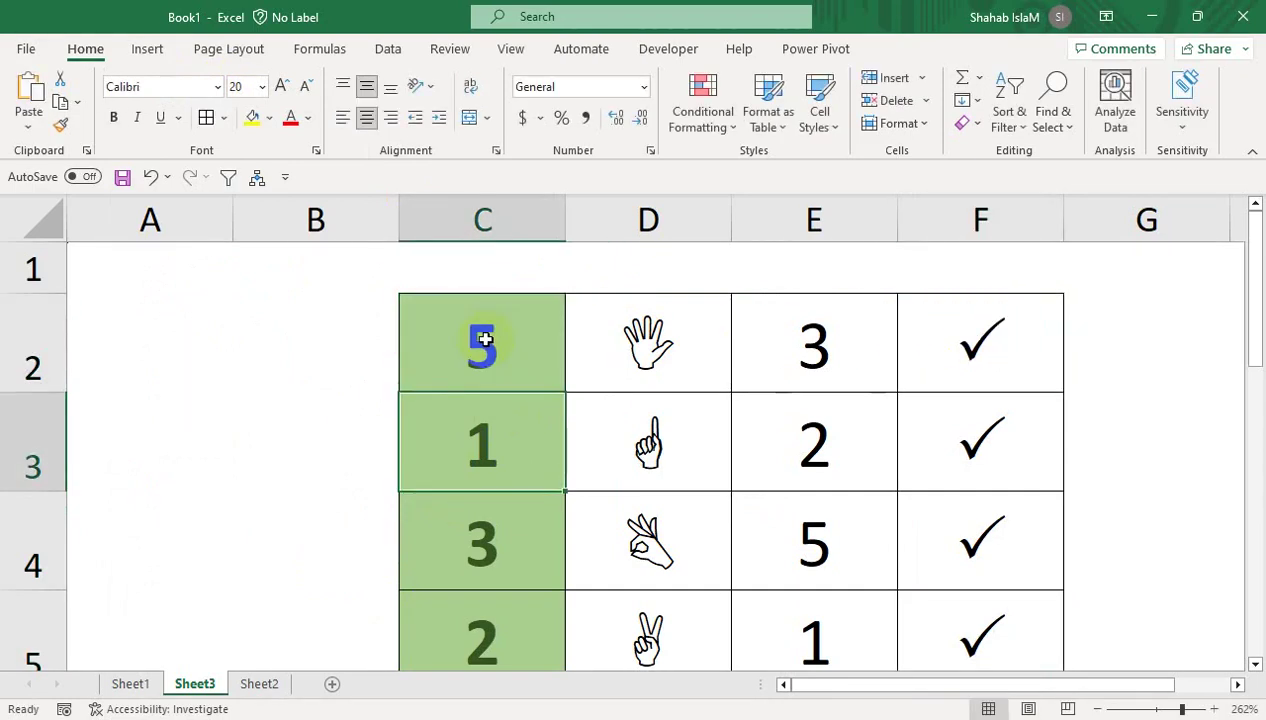
Delete the empty column B, shifting the grid left.
click(268, 216)
right_click(271, 220)
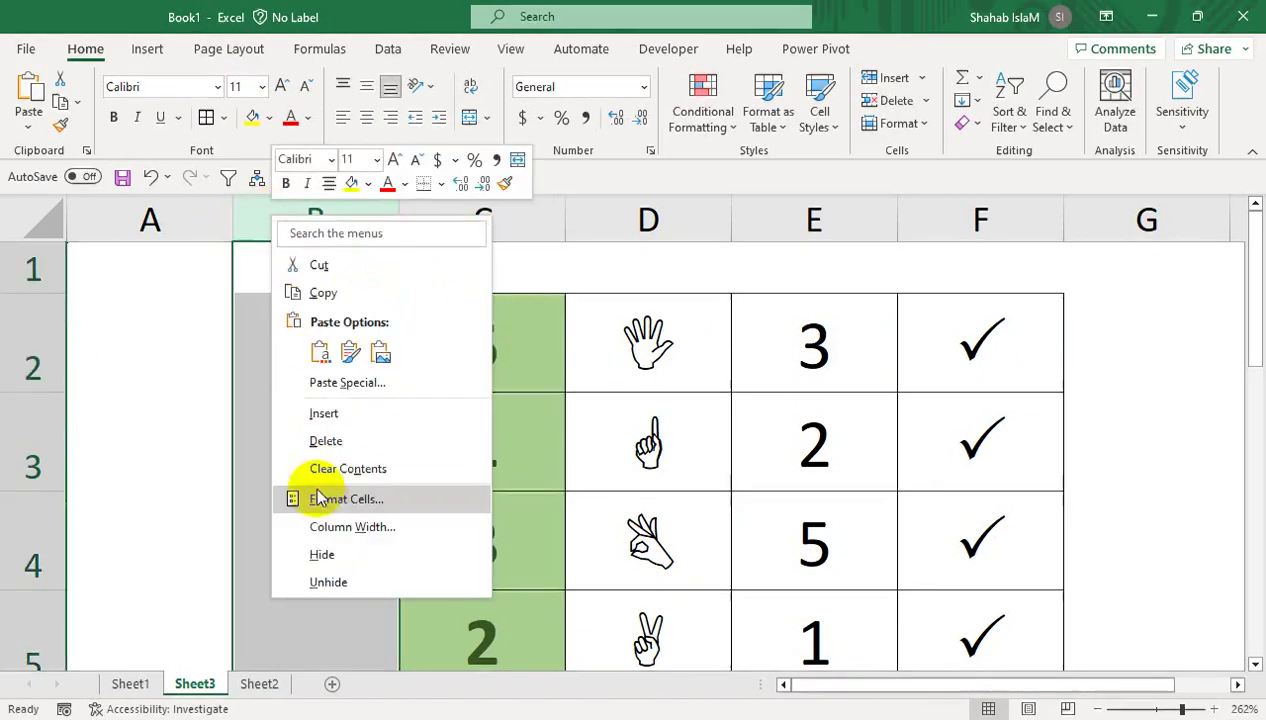
click(322, 441)
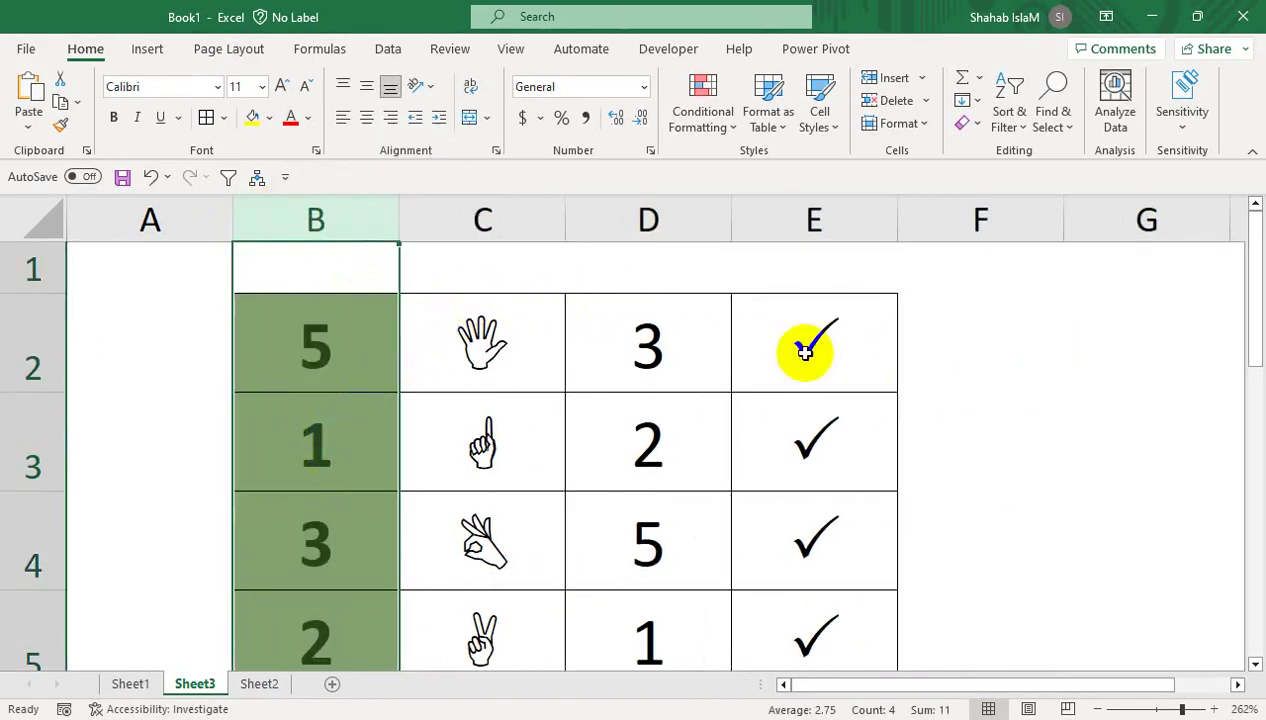
click(965, 331)
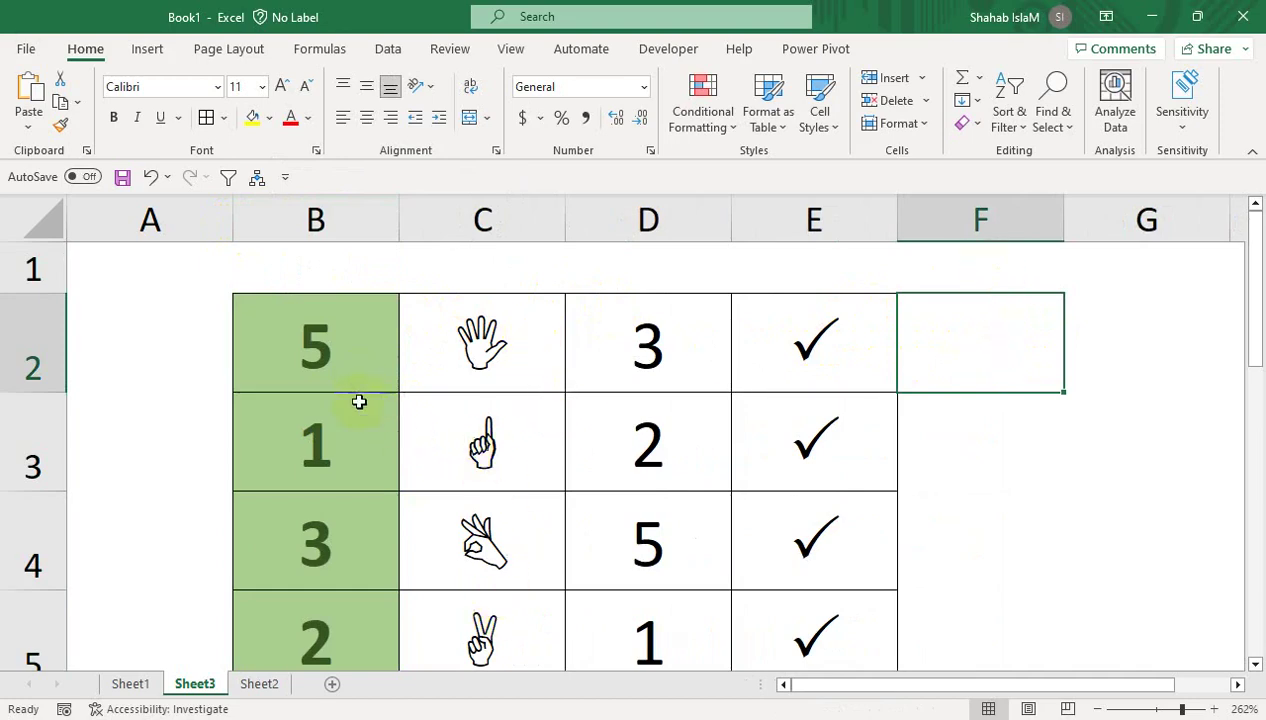
Enter =IF(COUNTIF(E2:E5,"P")=4,"ALL IS DONE","") in F2.
text(=)
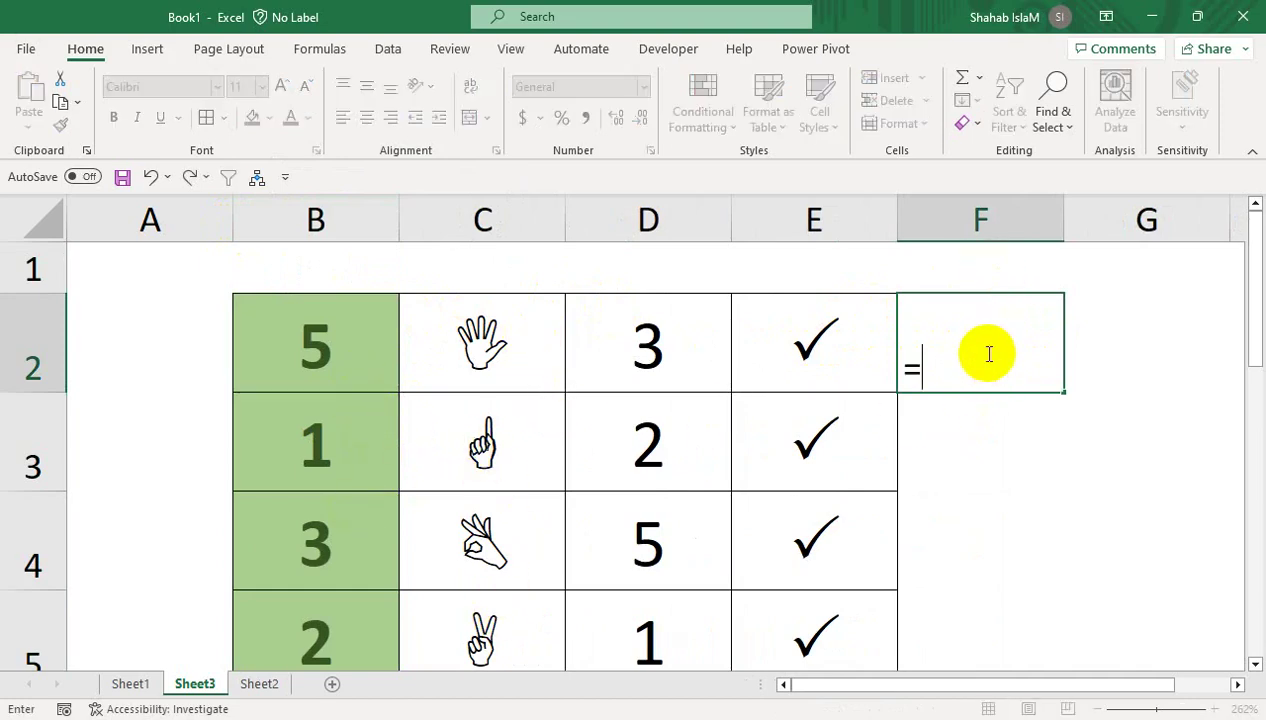
text(CO)
key(BackSpace)
key(BackSpace)
text(IF()
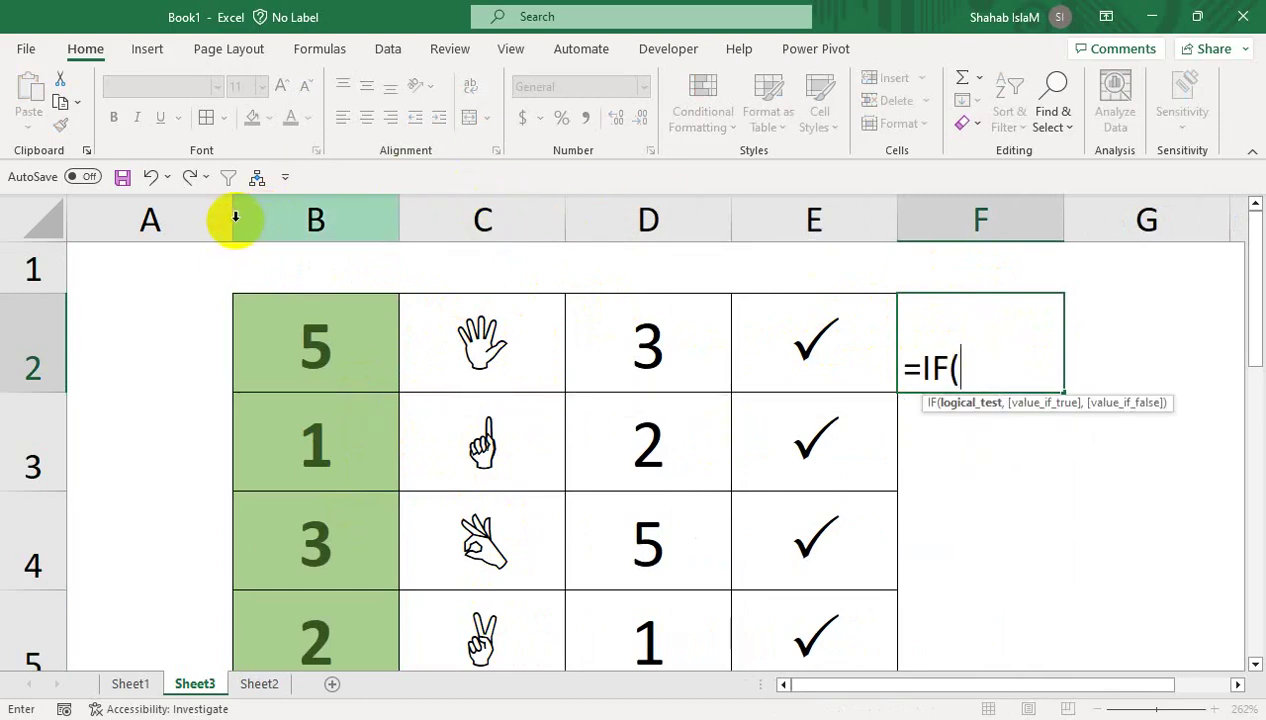
text(CO)
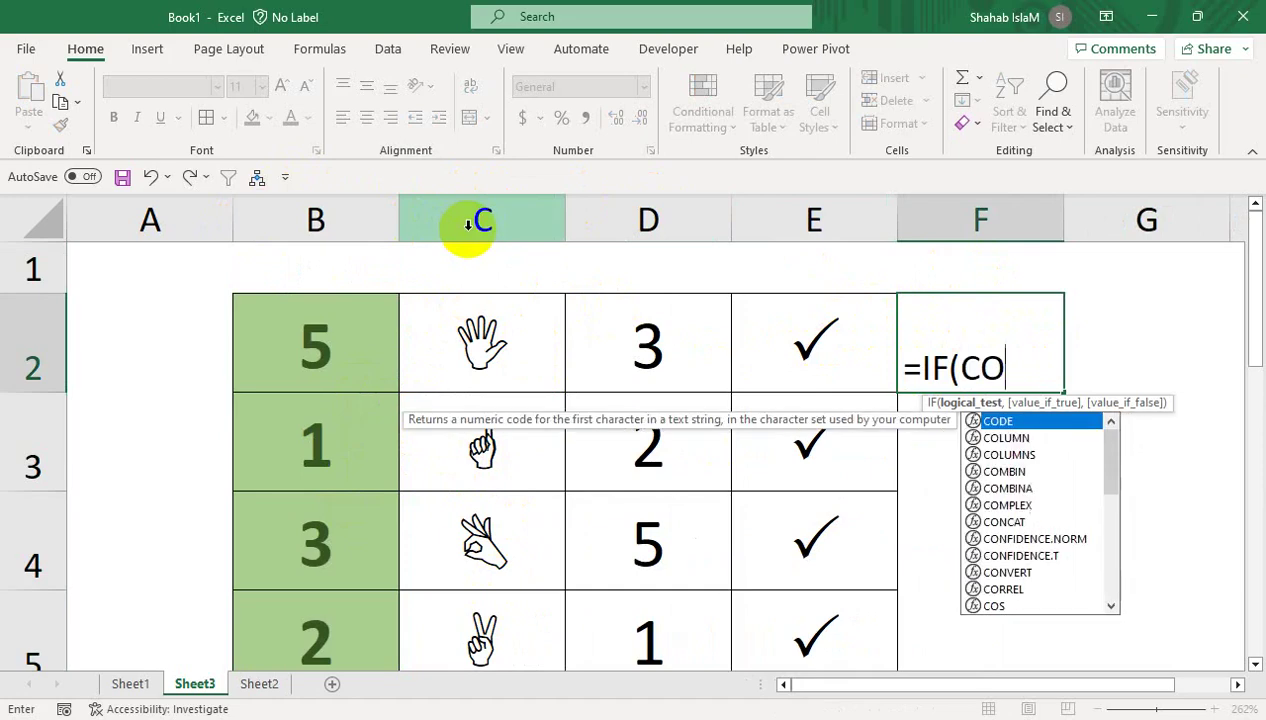
text(UNTIF()
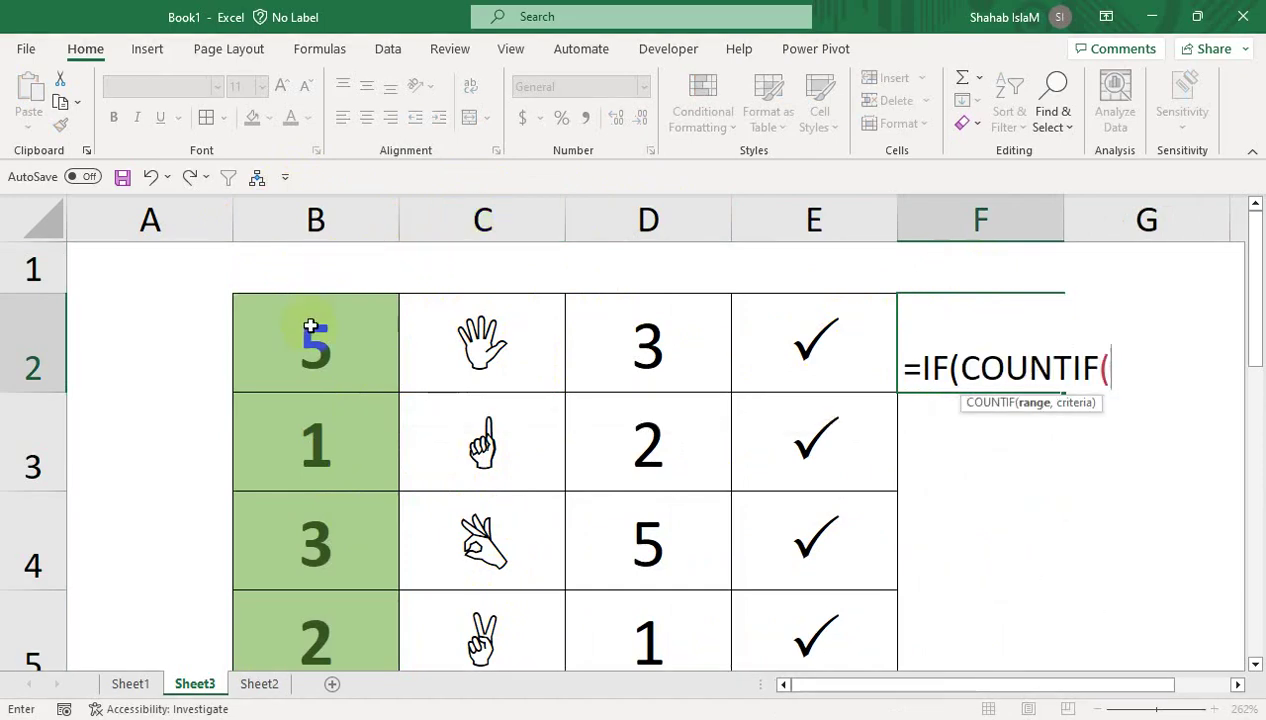
drag(815, 358, 824, 579)
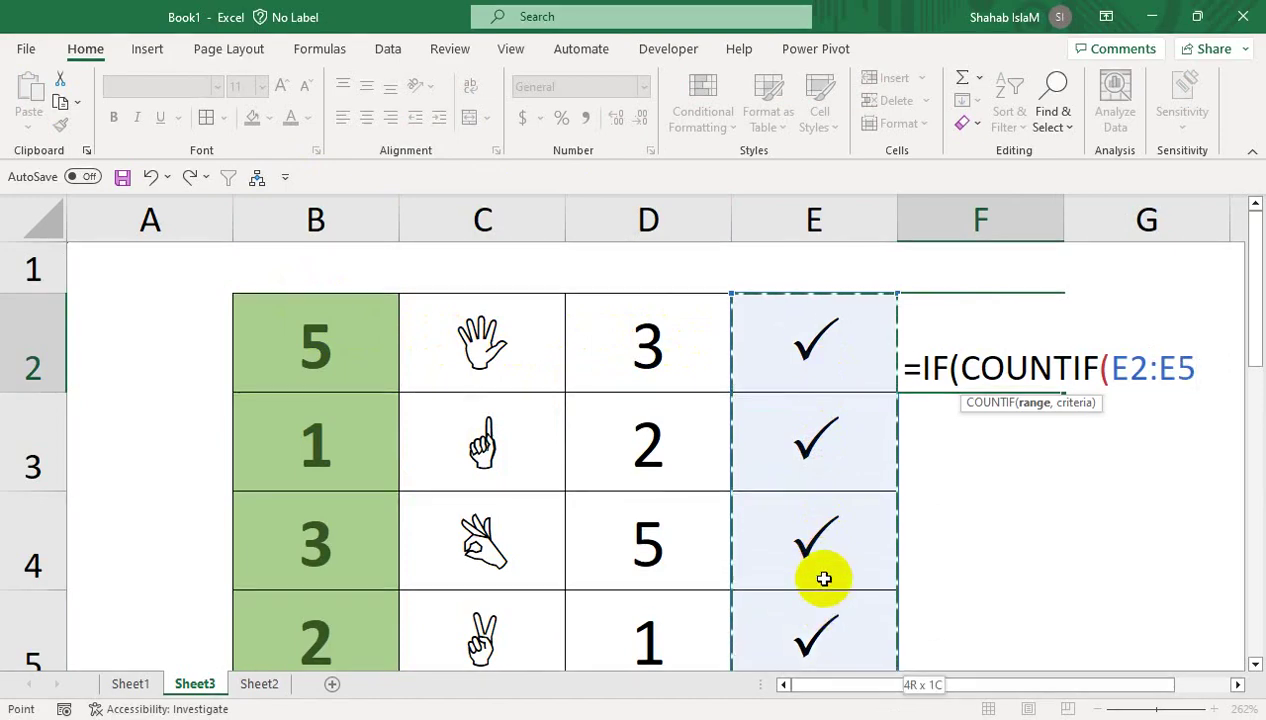
text(,)
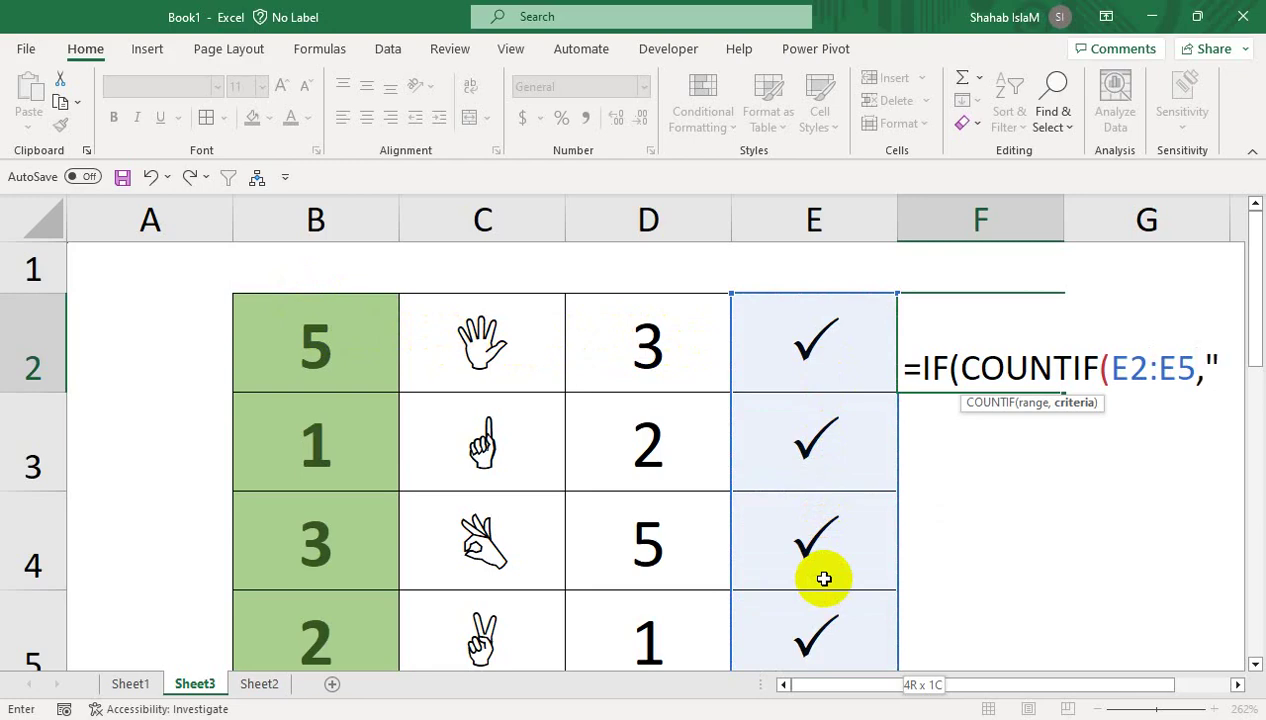
text("P")
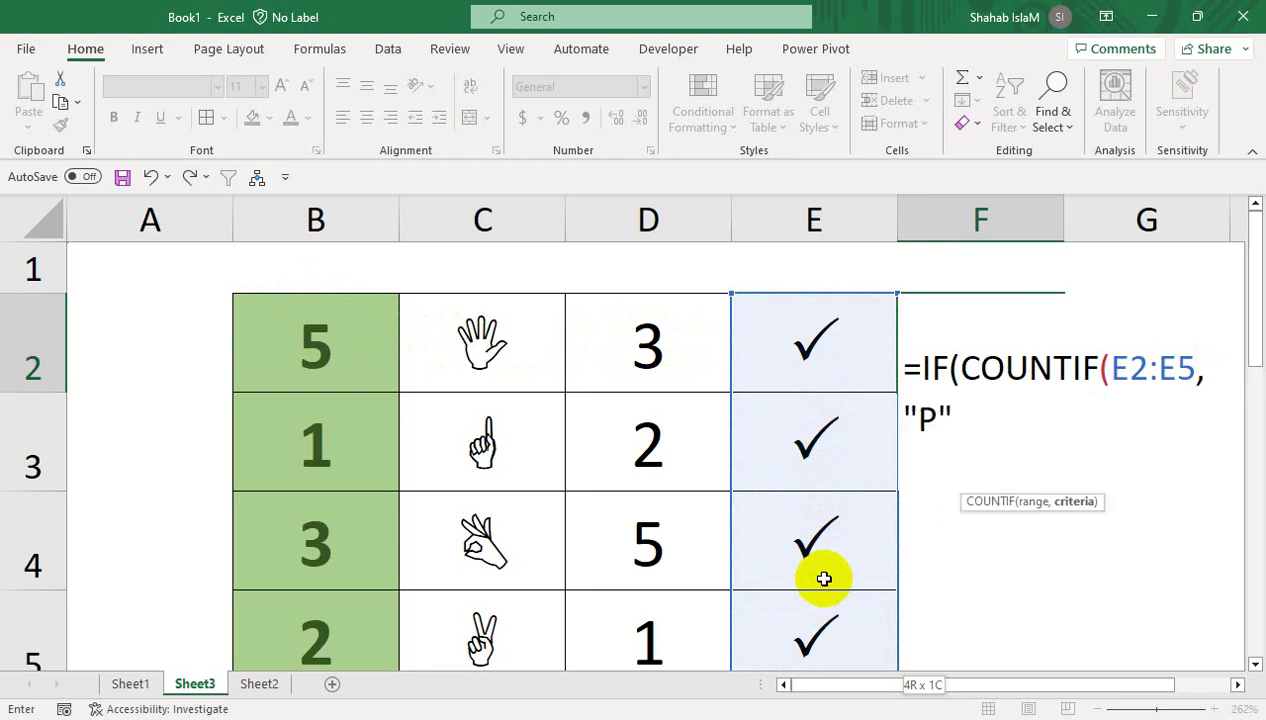
text()=)
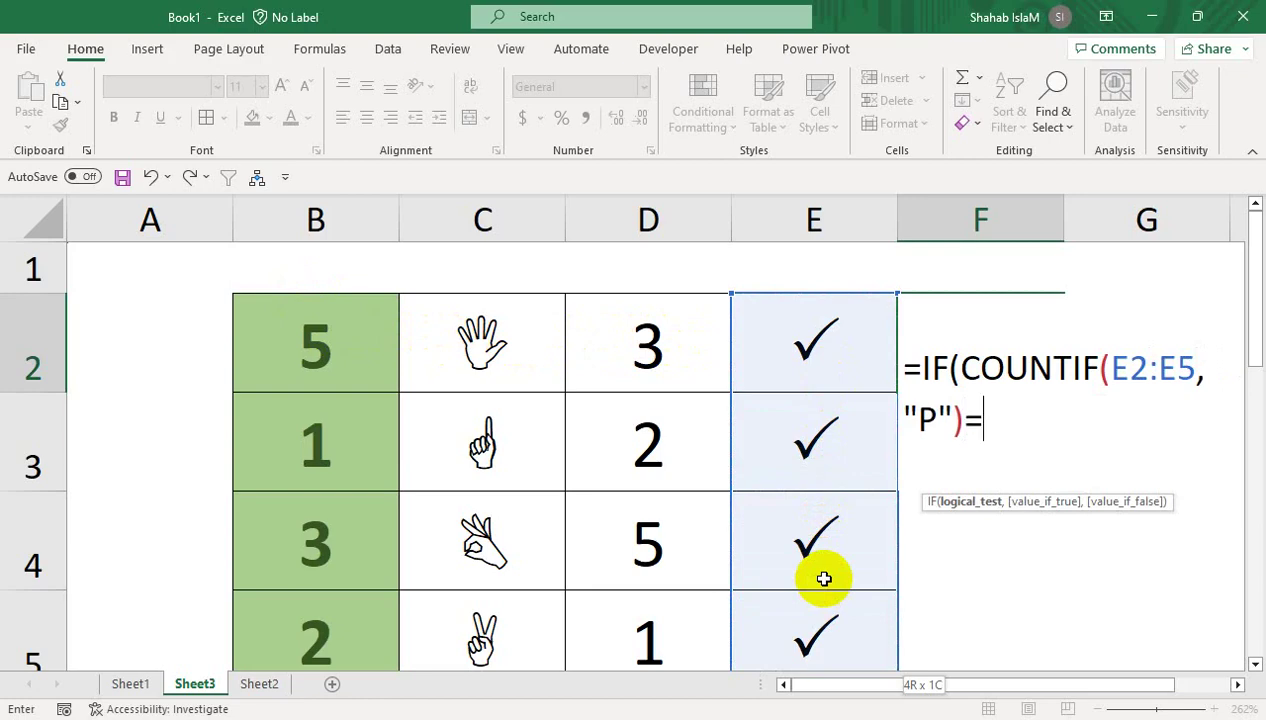
text(4,"ALL IS DONE",)
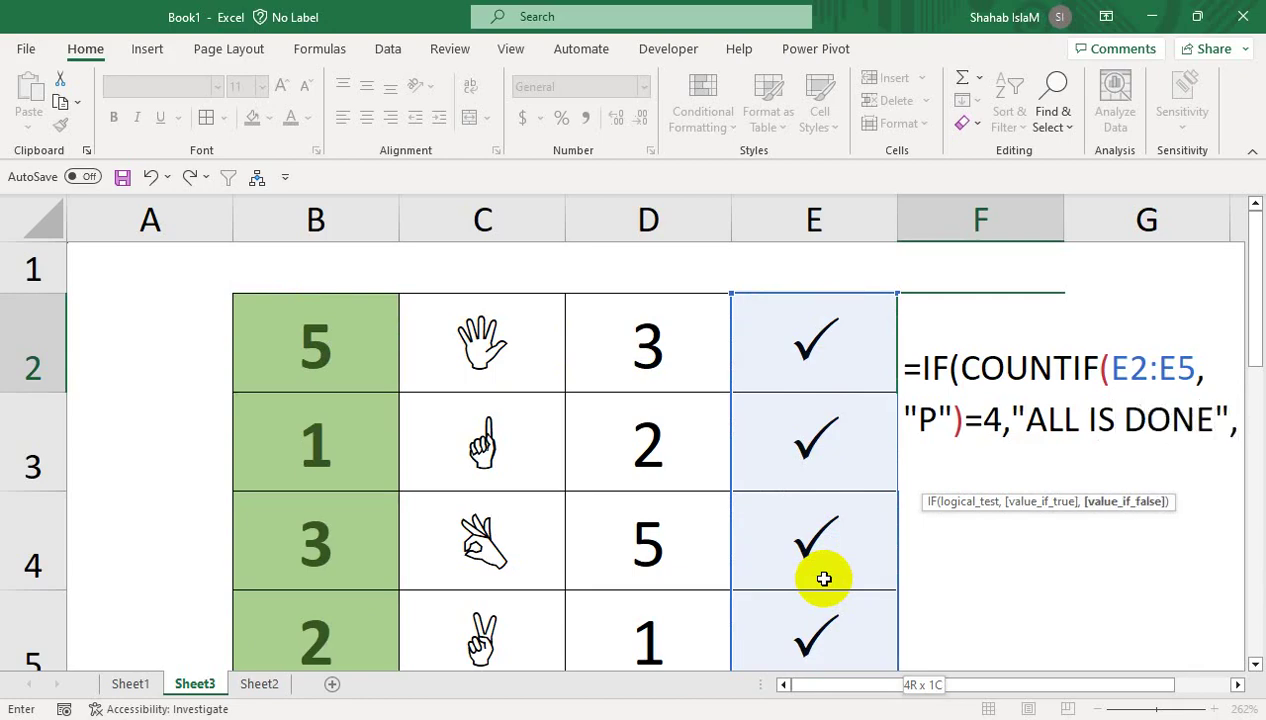
text(TR)
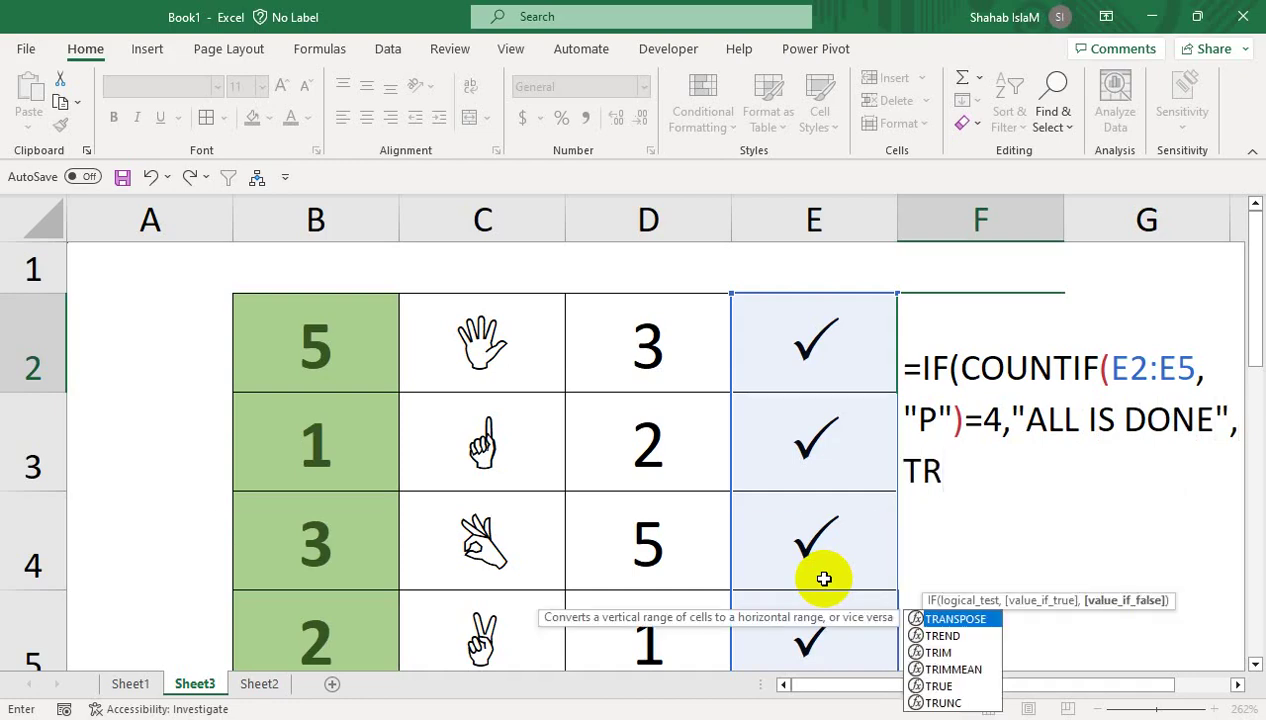
text(Y)
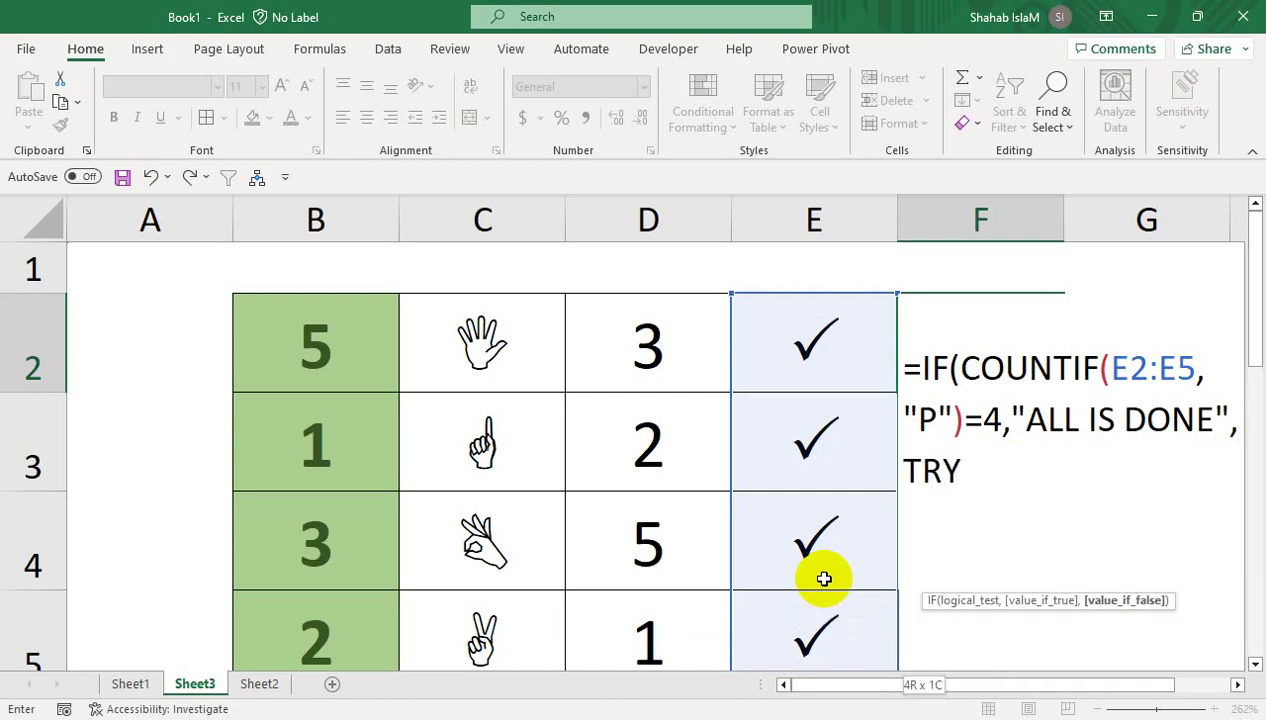
text( g)
key(BackSpace)
text(aai)
key(BackSpace)
key(BackSpace)
key(BackSpace)
key(BackSpace)
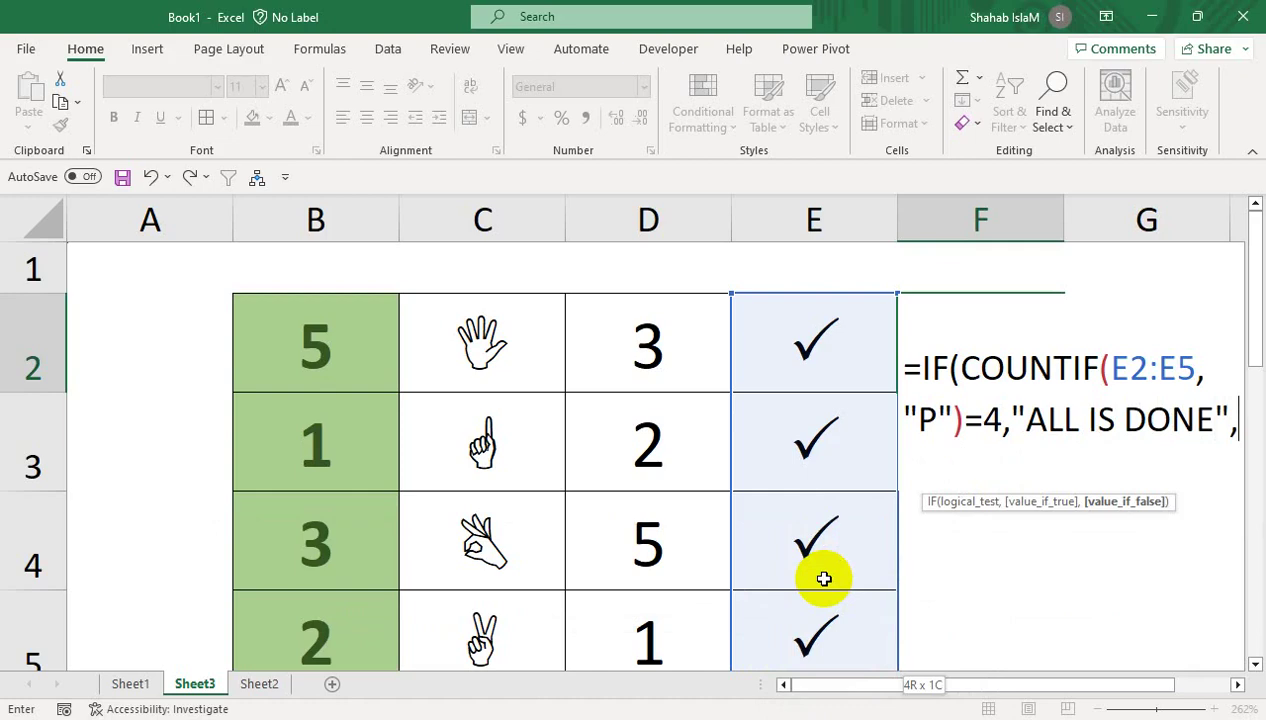
text("")
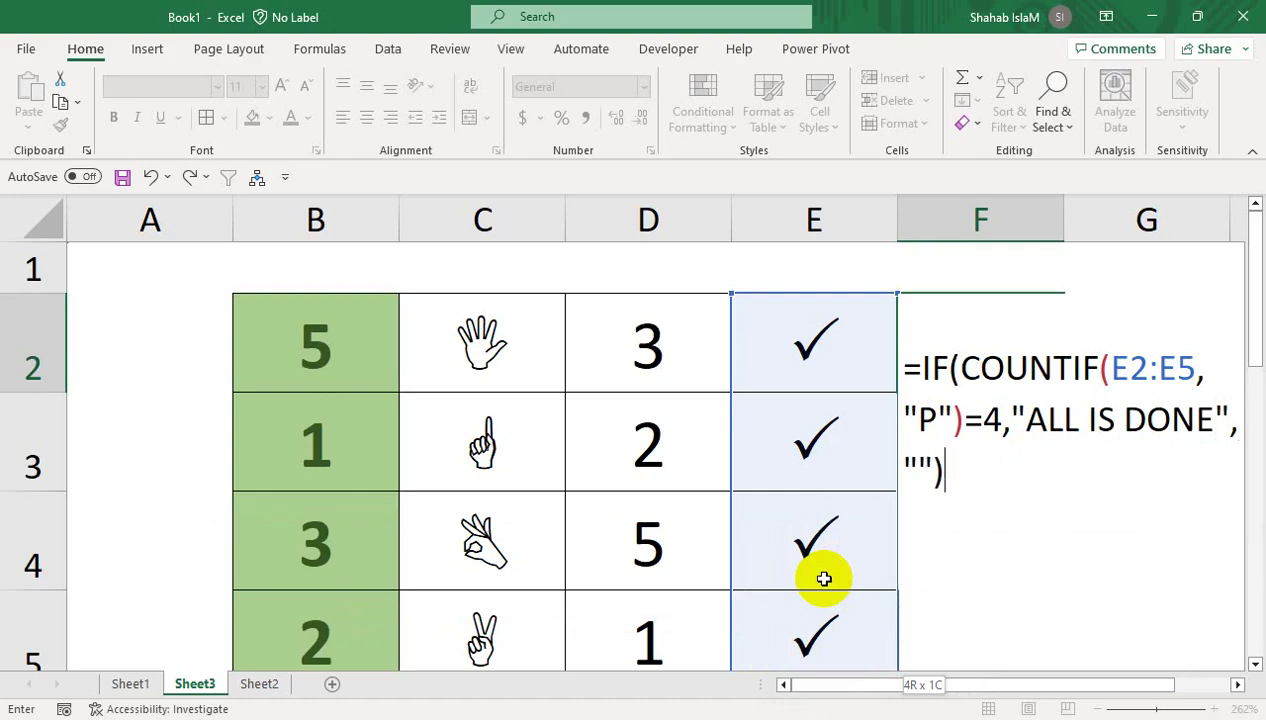
key(Return)
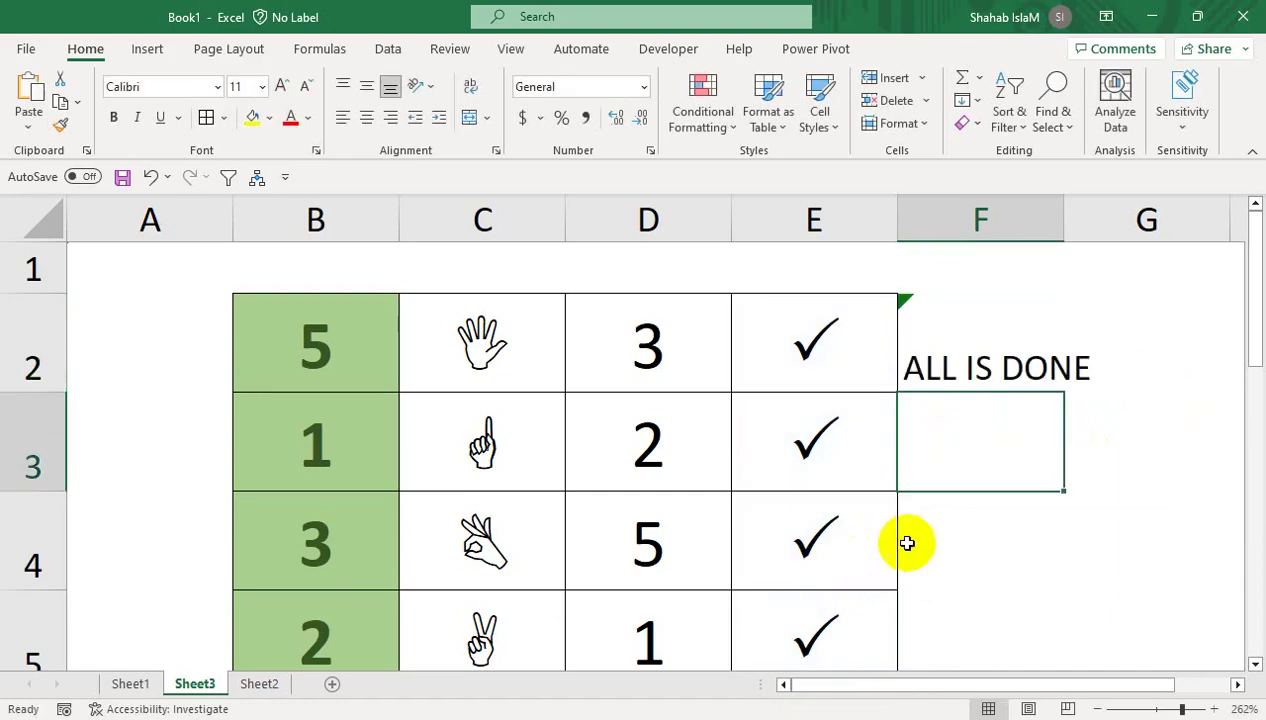
click(972, 318)
Narrow column A, then merge F2:H5 and make ALL IS DONE bold, size 20, middle-aligned.
drag(233, 225, 153, 230)
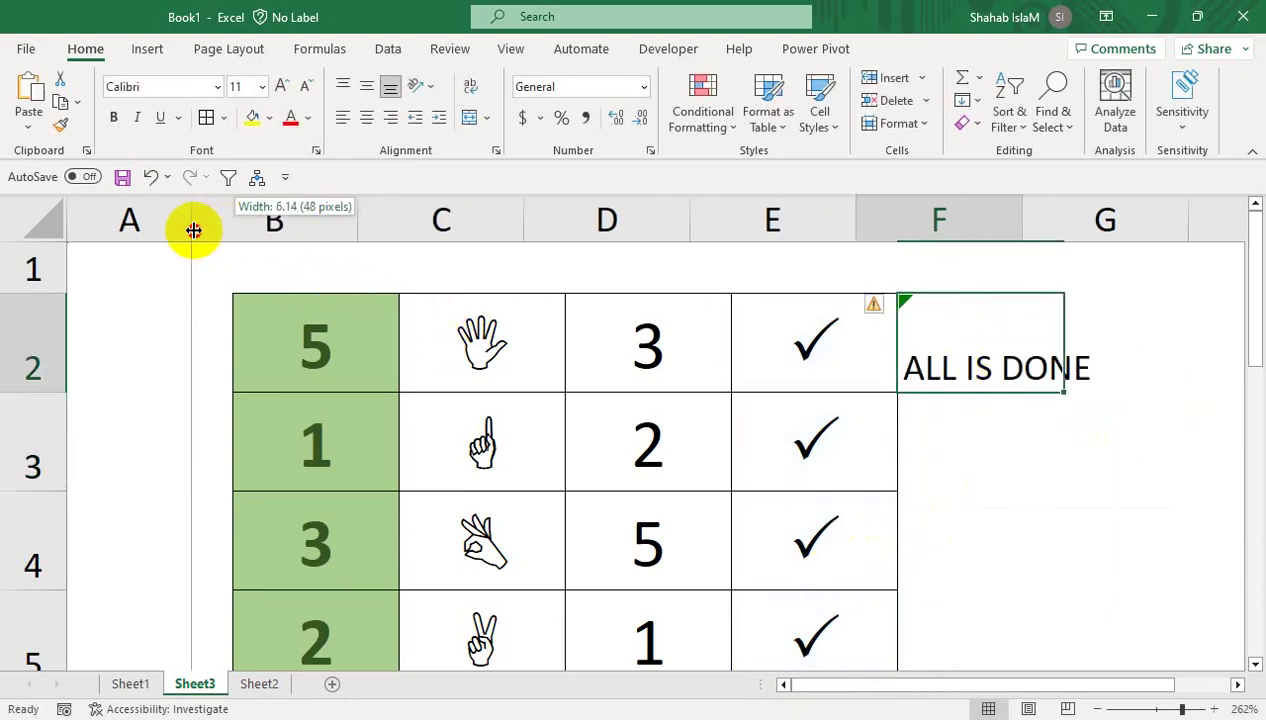
drag(896, 317, 1065, 630)
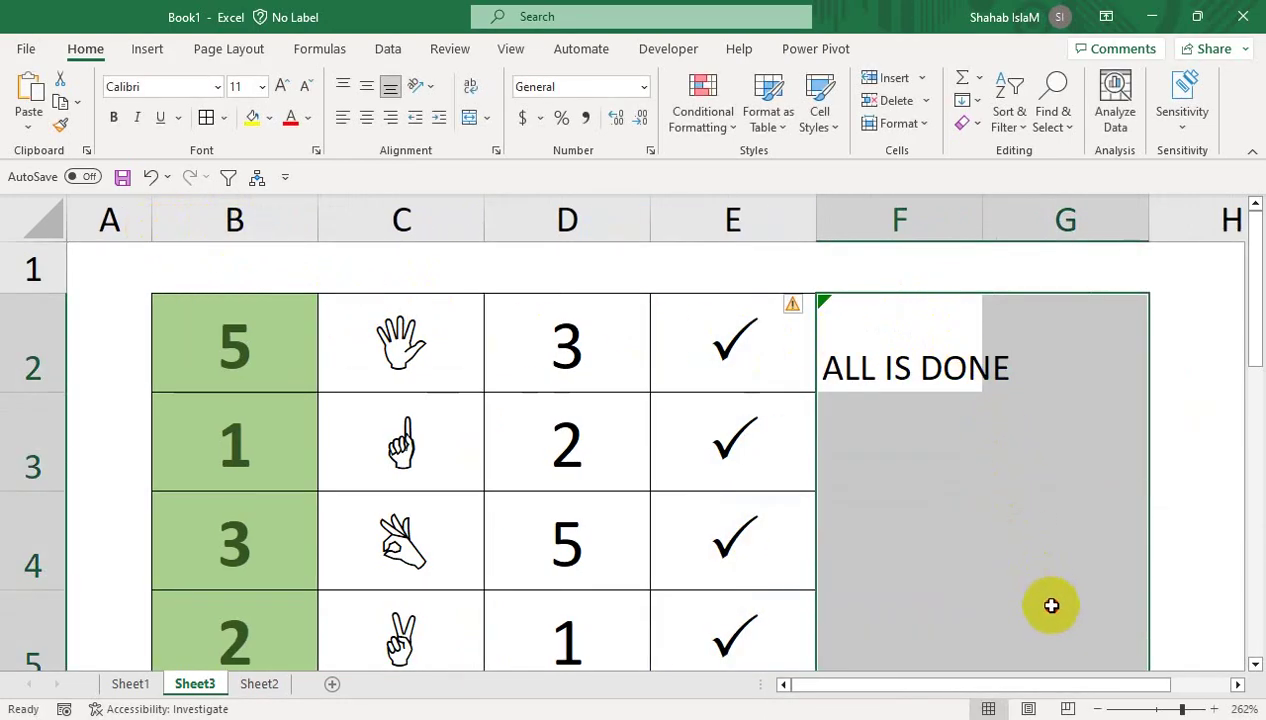
drag(1146, 614, 1152, 613)
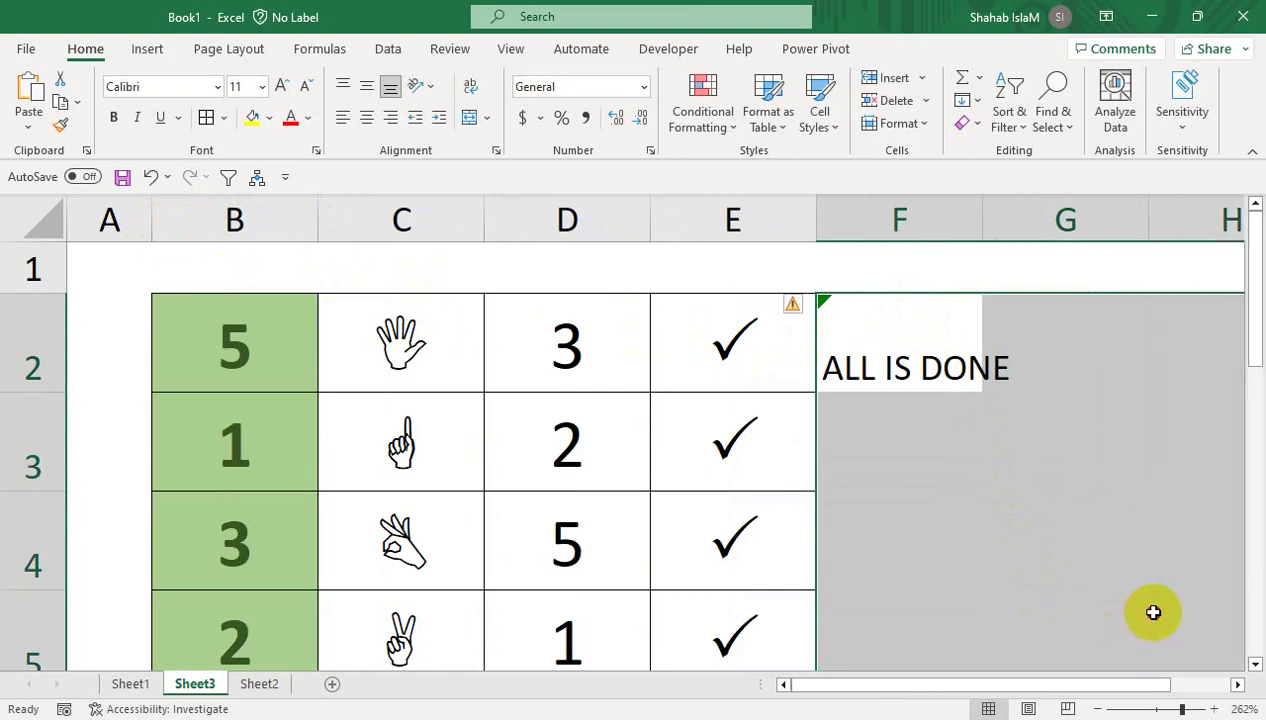
click(471, 119)
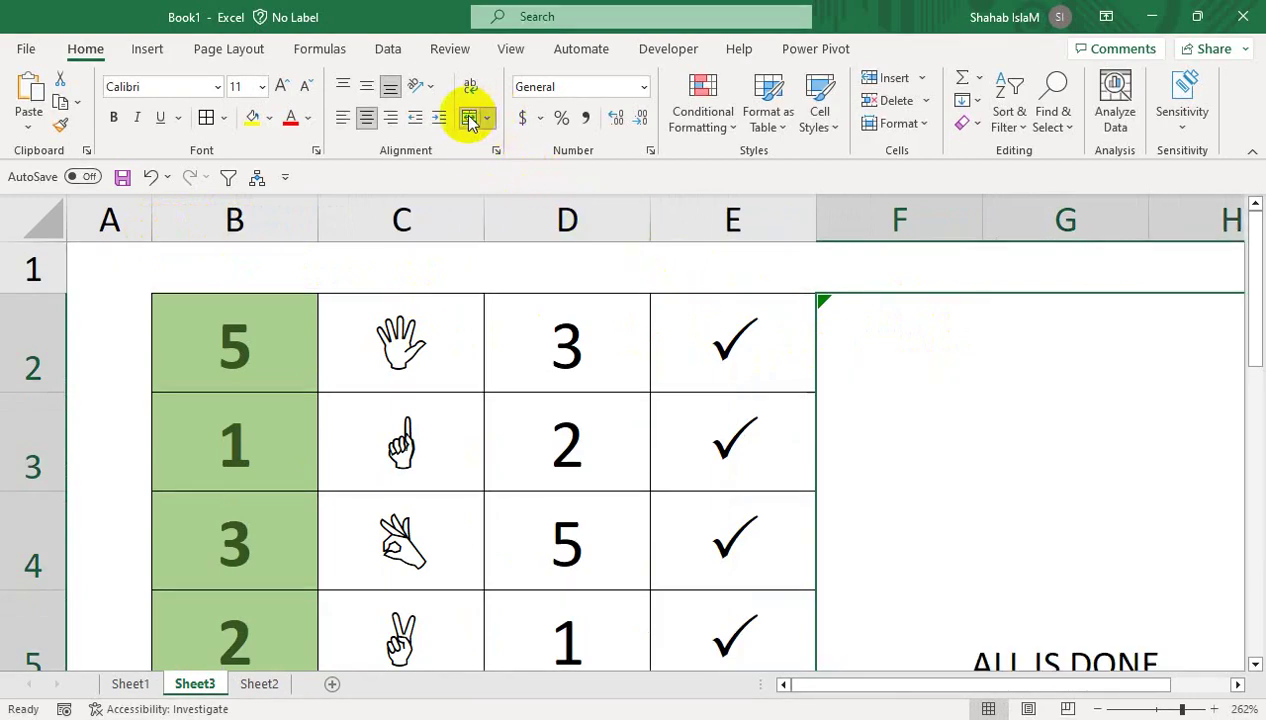
click(366, 87)
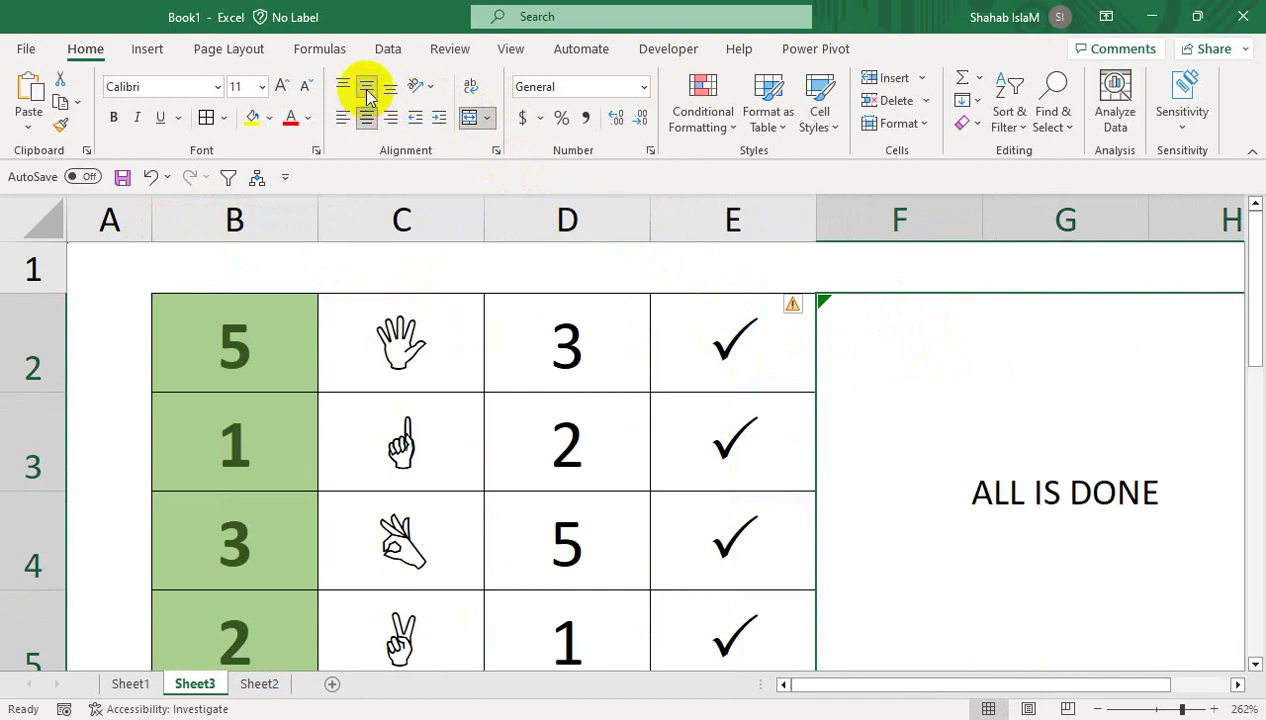
click(344, 119)
click(280, 87)
click(280, 87)
click(280, 87)
click(280, 87)
click(280, 87)
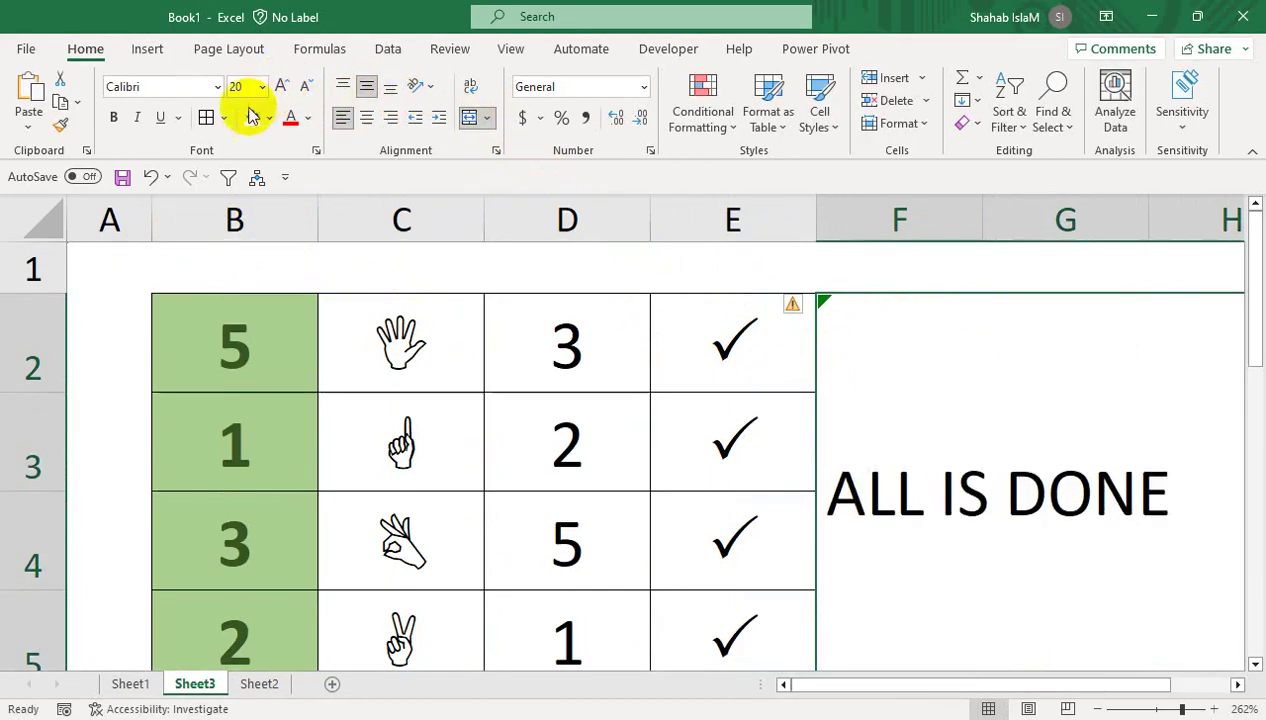
click(113, 118)
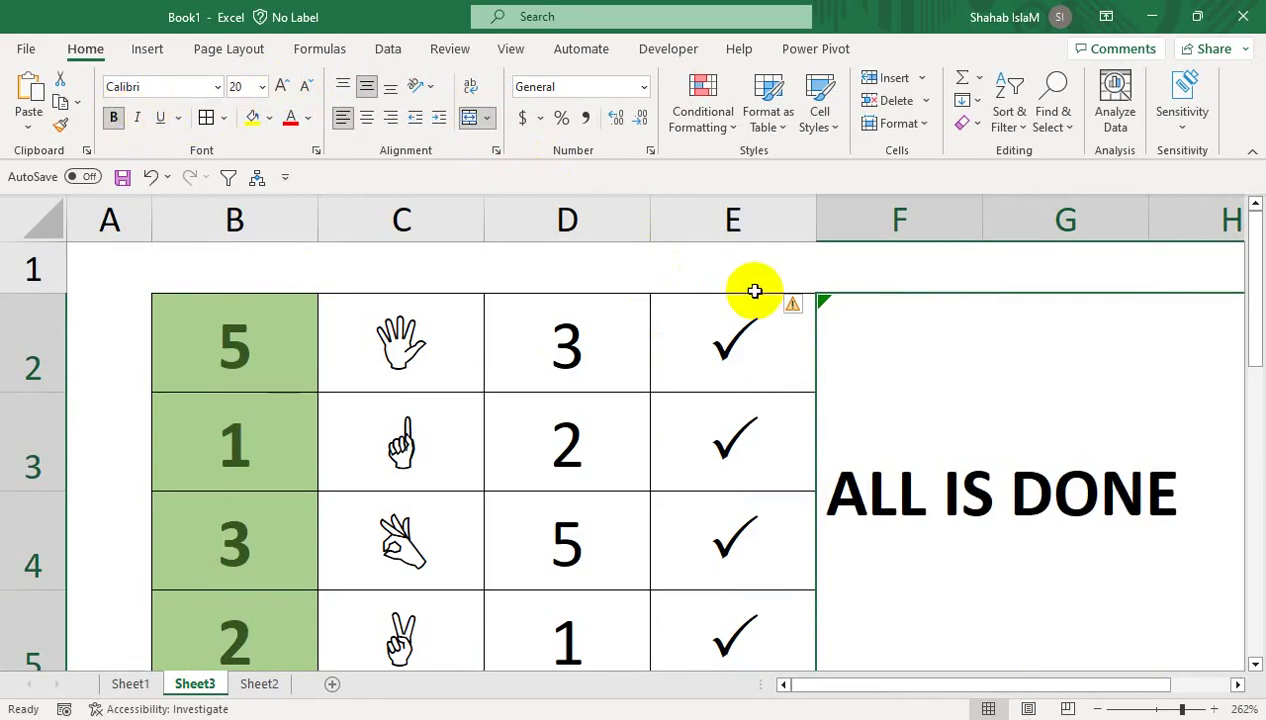
Ignore the error flagged on F2 and change B2 to 3.
click(797, 307)
click(815, 405)
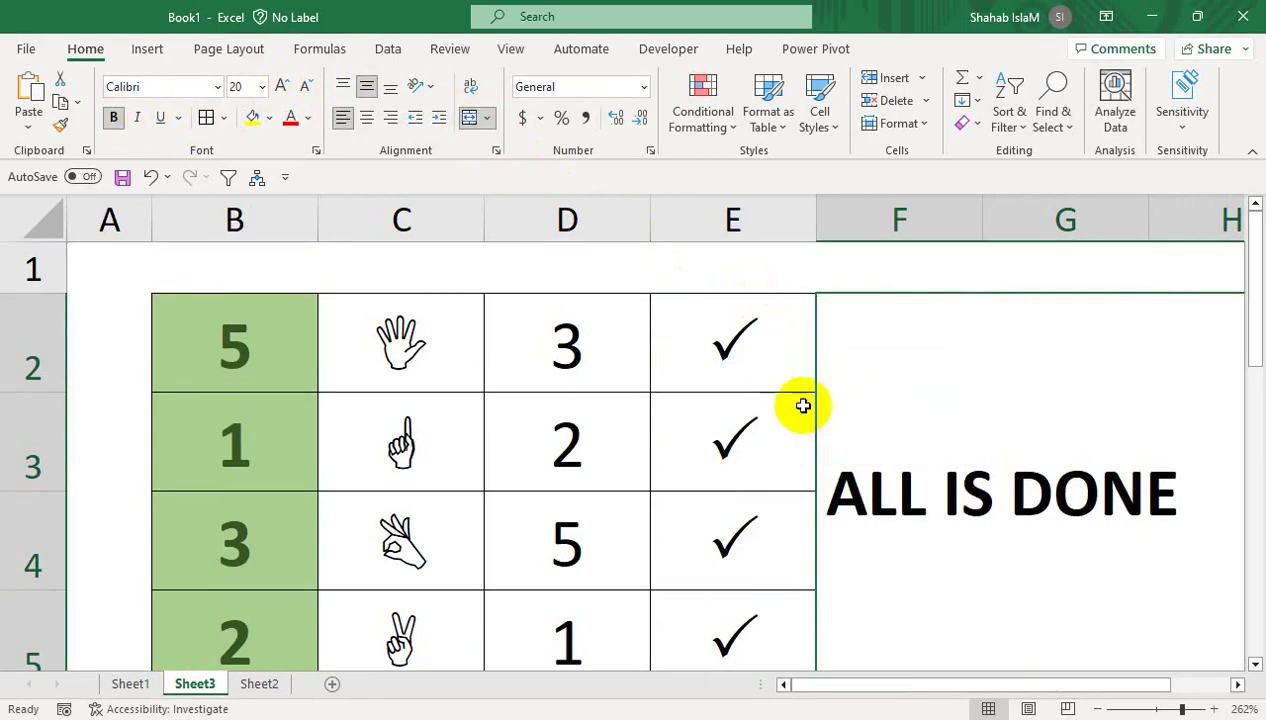
click(737, 338)
click(220, 346)
text(3)
key(Return)
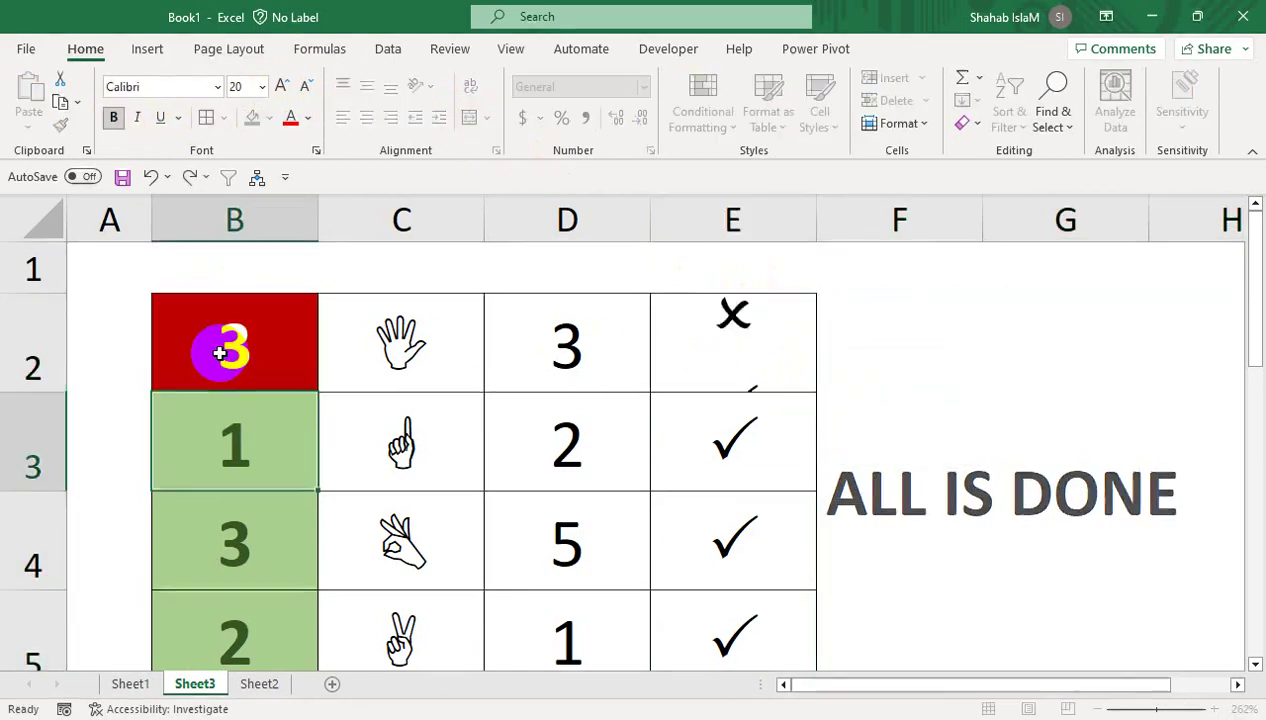
Give the merged F2:H5 block a thick outside border.
click(916, 490)
key(Delete)
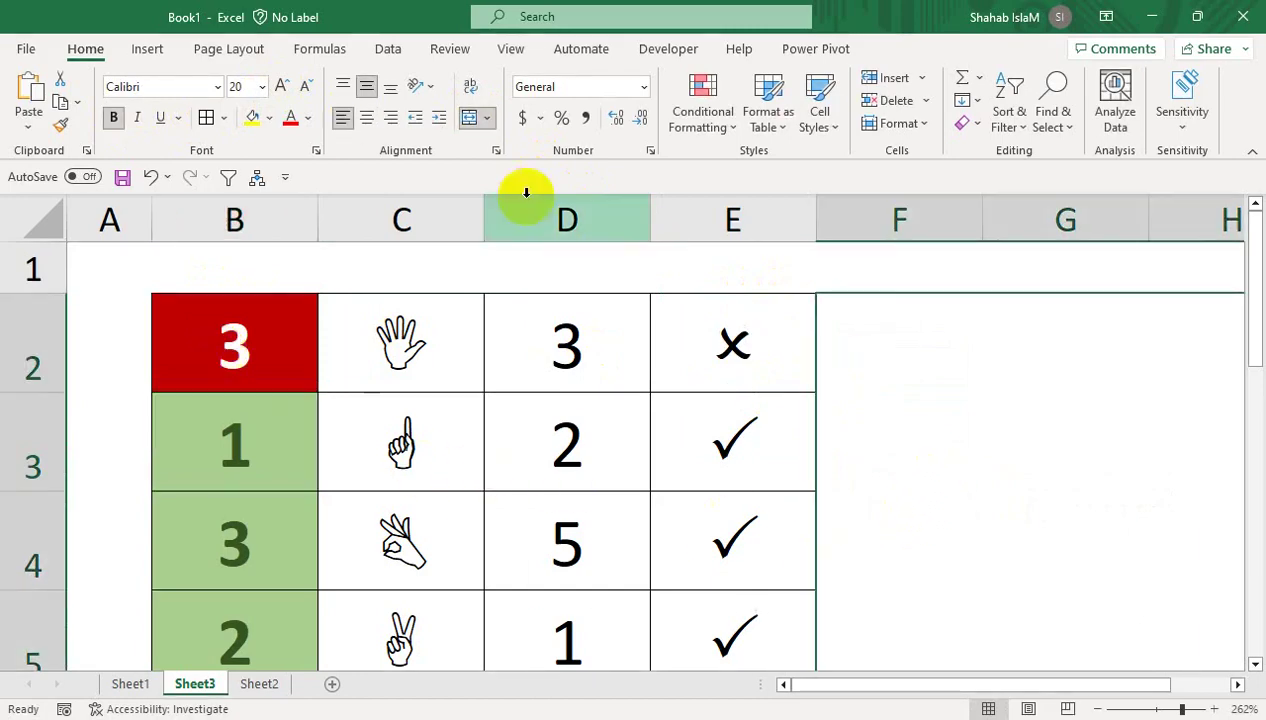
click(225, 118)
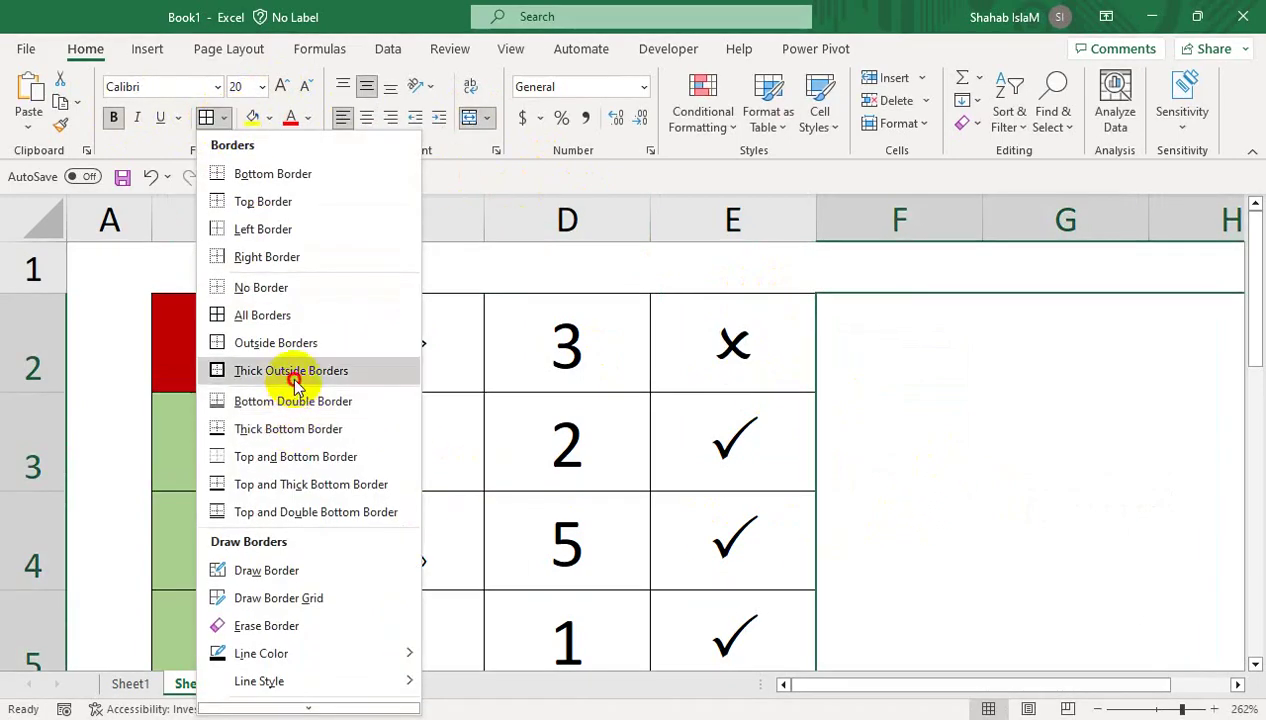
click(296, 388)
Shrink column A, row 1 and column H.
drag(814, 690, 806, 690)
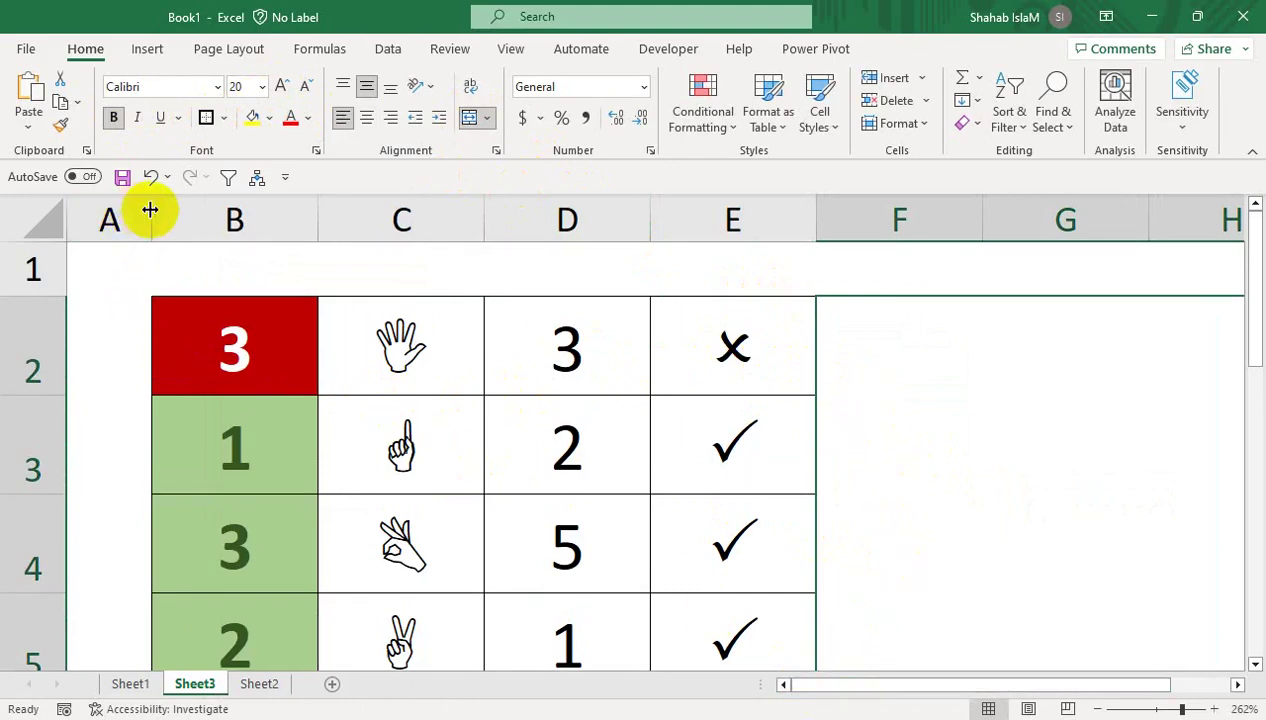
drag(151, 211, 104, 213)
drag(30, 295, 33, 267)
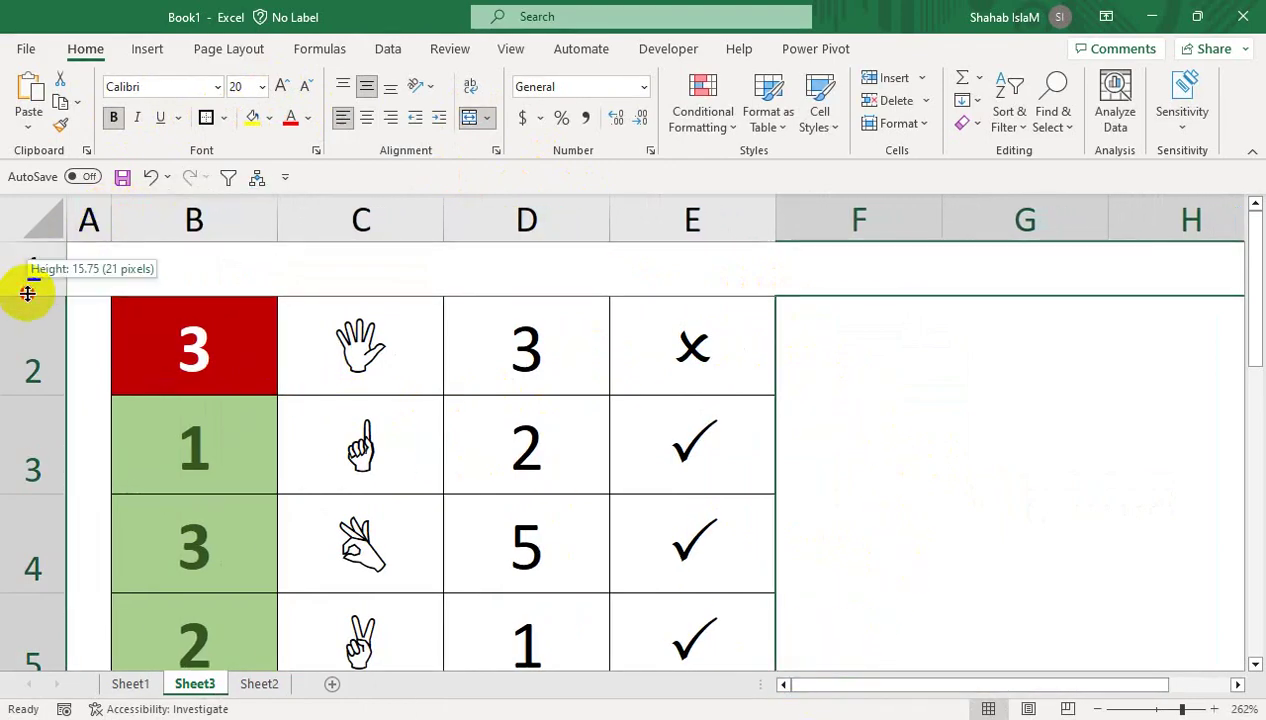
drag(111, 214, 95, 214)
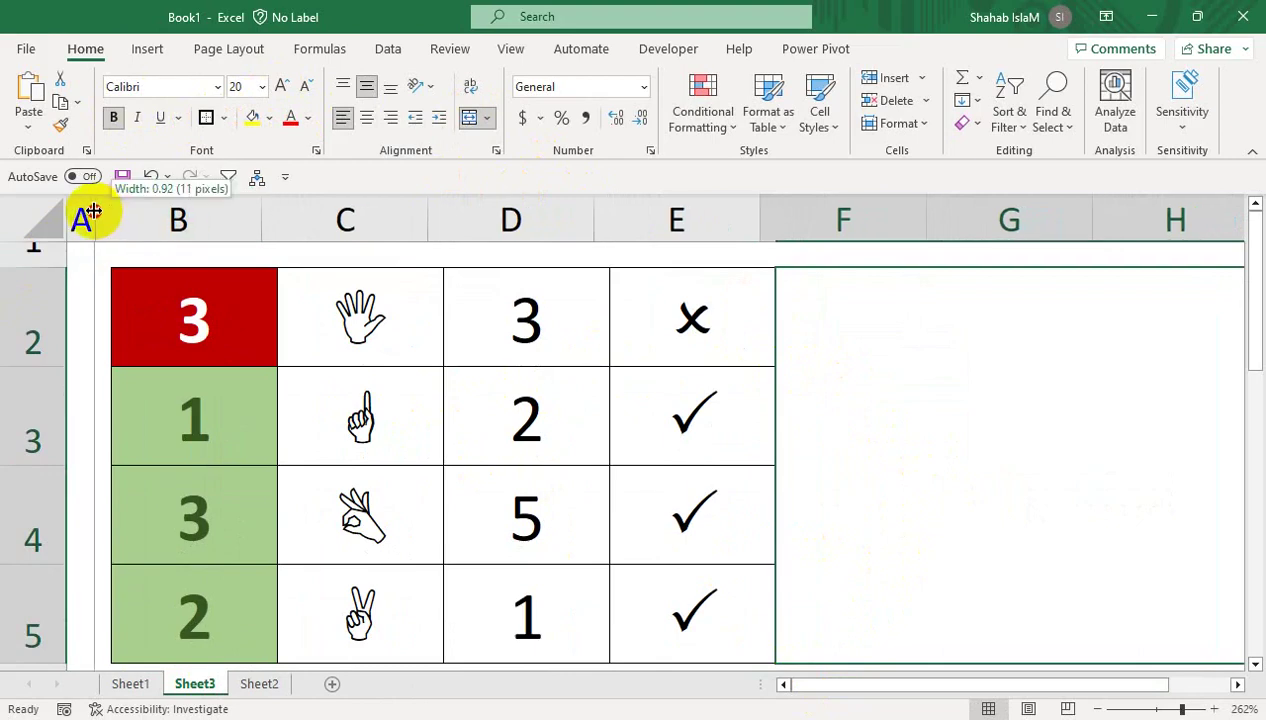
drag(955, 684, 983, 684)
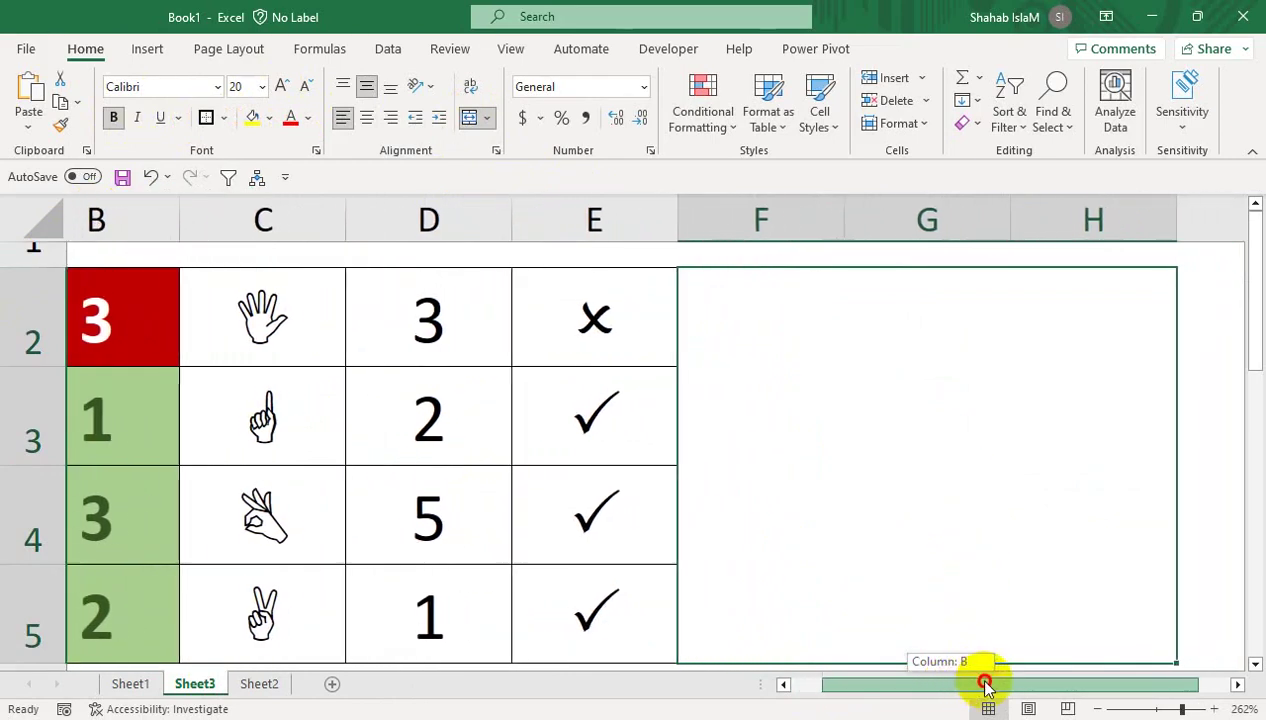
drag(1189, 220, 1120, 222)
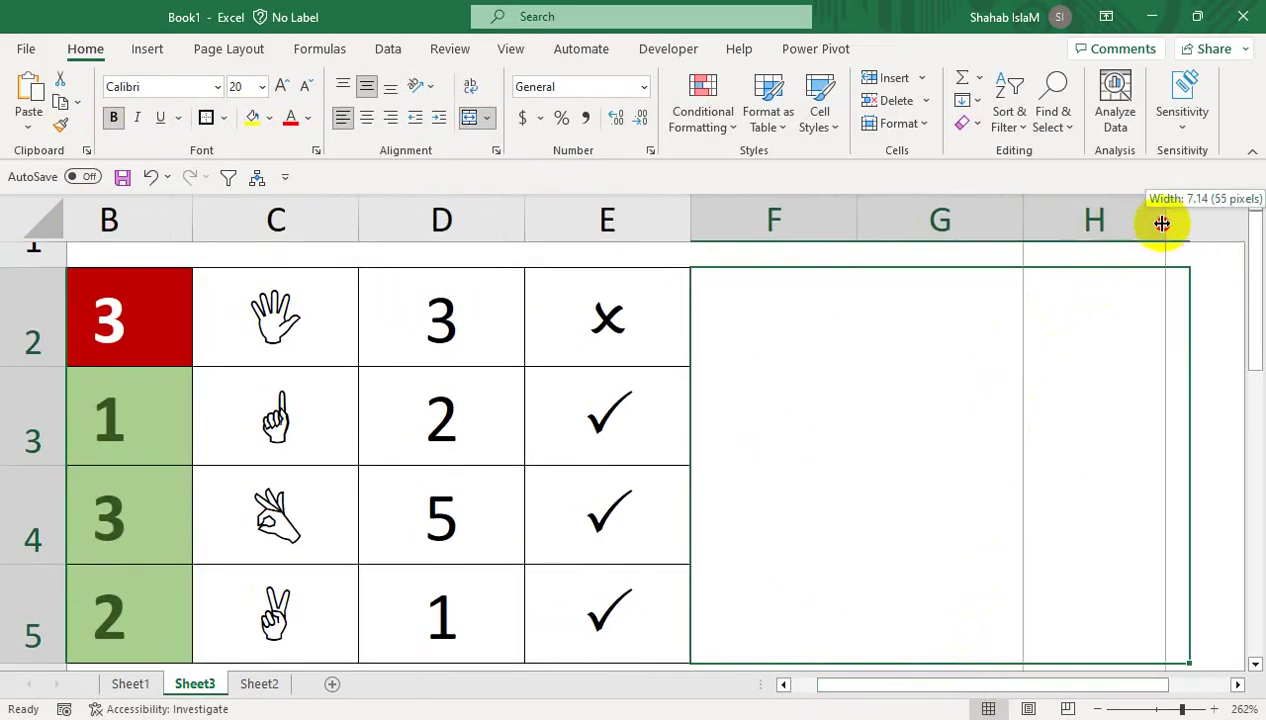
drag(1020, 684, 961, 684)
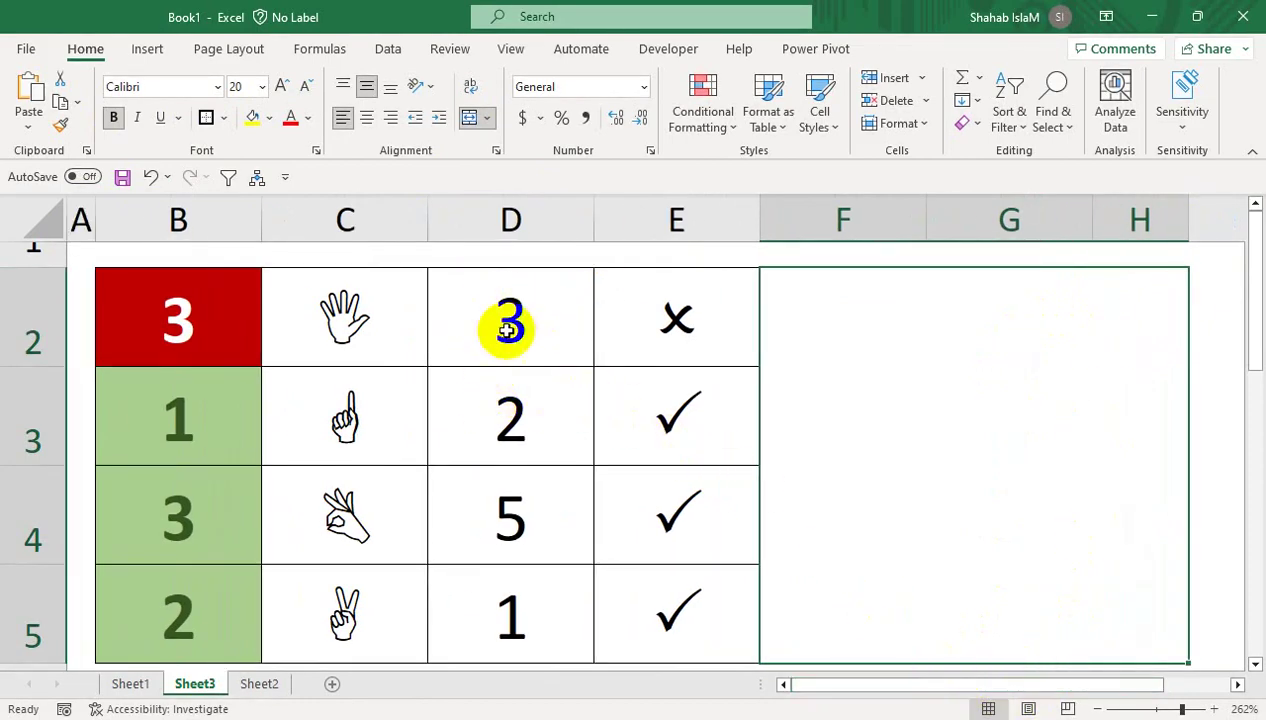
Restore B2 to 5 and centre ALL IS DONE horizontally.
click(207, 352)
text(5)
key(Return)
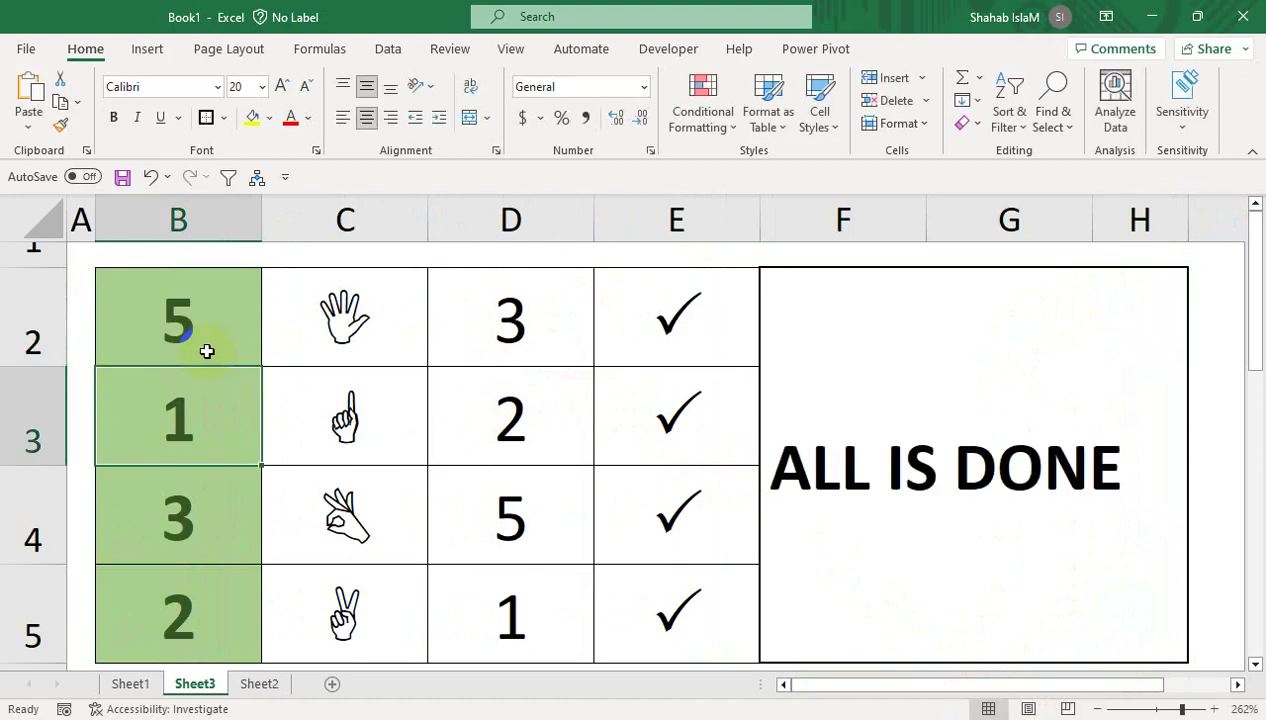
click(887, 421)
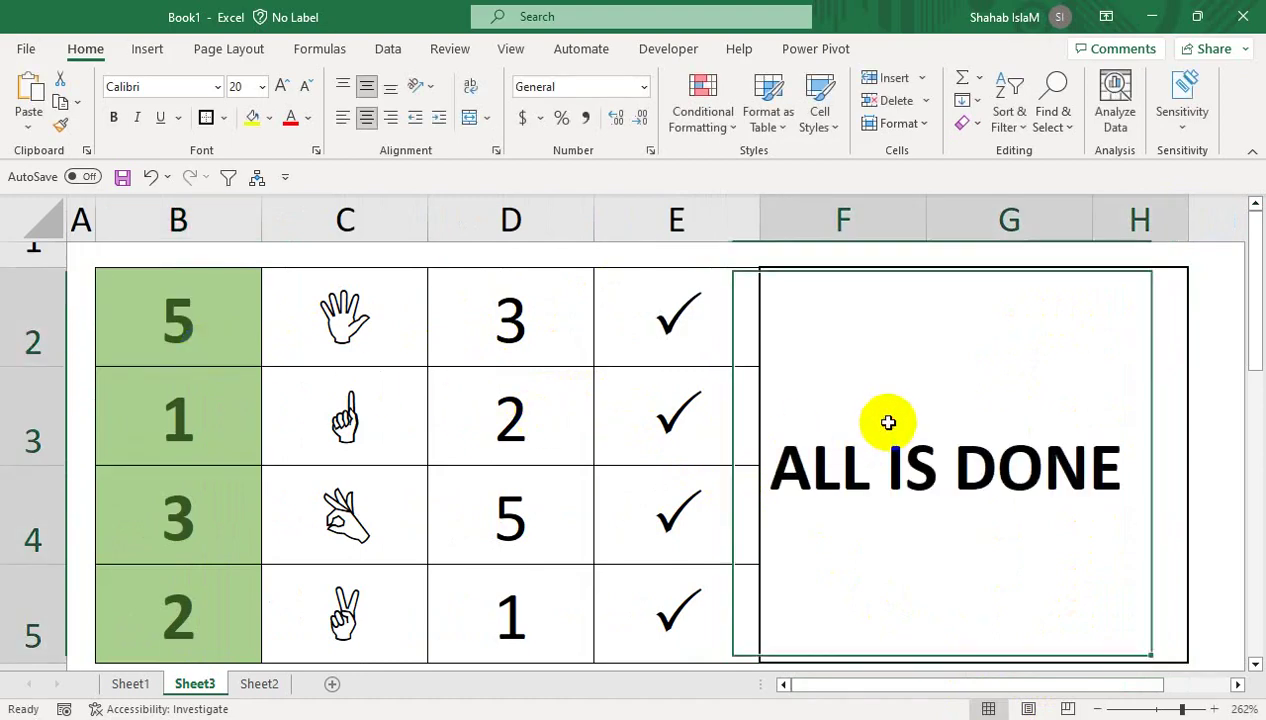
click(366, 118)
Unmerge the summary block, move ALL IS DONE to F3 and merge F3:H5.
click(655, 443)
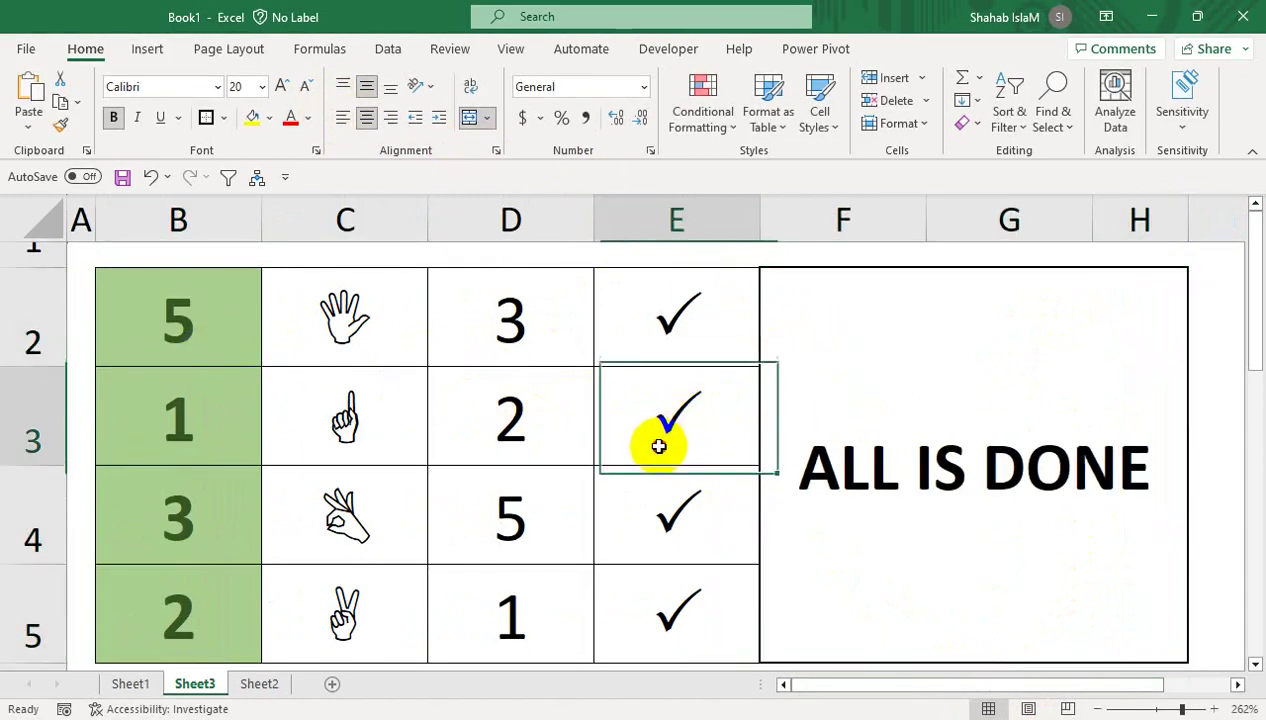
click(771, 331)
key(alt+w)
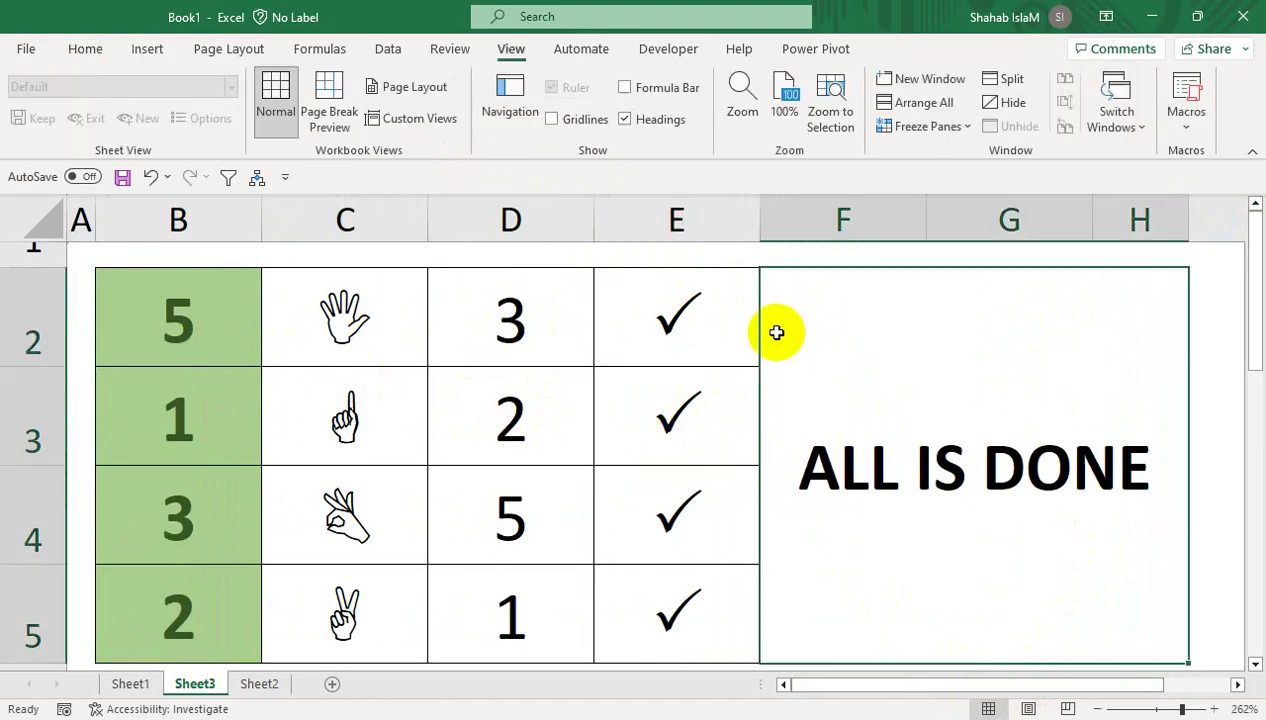
click(86, 50)
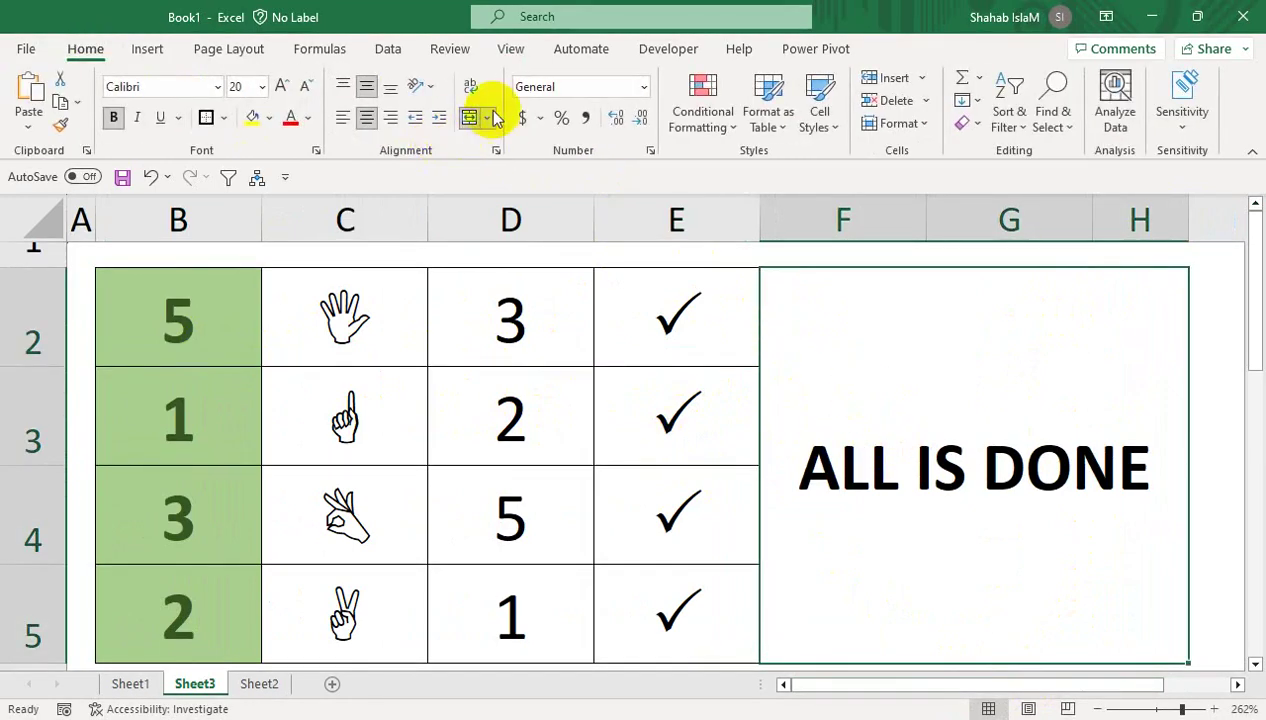
click(471, 122)
click(852, 352)
click(840, 410)
mouse_move(840, 410)
mouse_down()
mouse_move(820, 418)
mouse_move(1098, 615)
mouse_up()
click(469, 118)
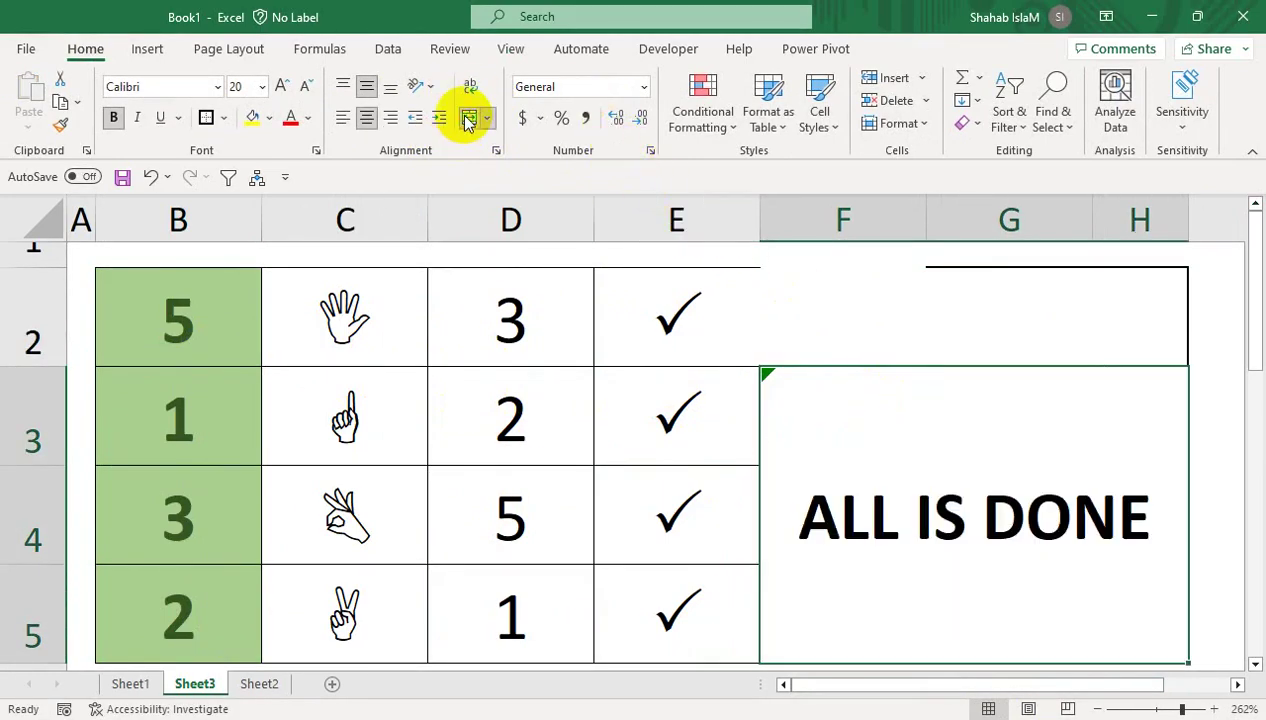
Ignore the error flagged on F3, then select F2:H2.
click(745, 380)
click(775, 382)
click(737, 378)
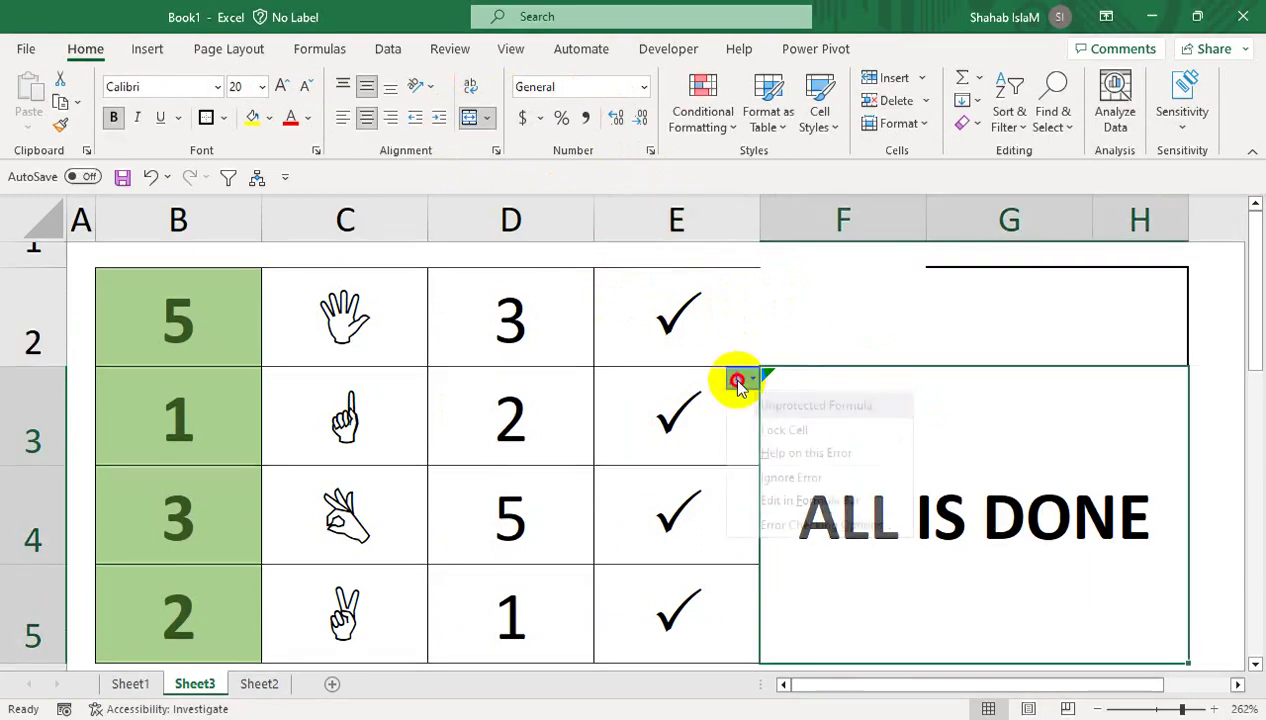
click(745, 478)
click(842, 335)
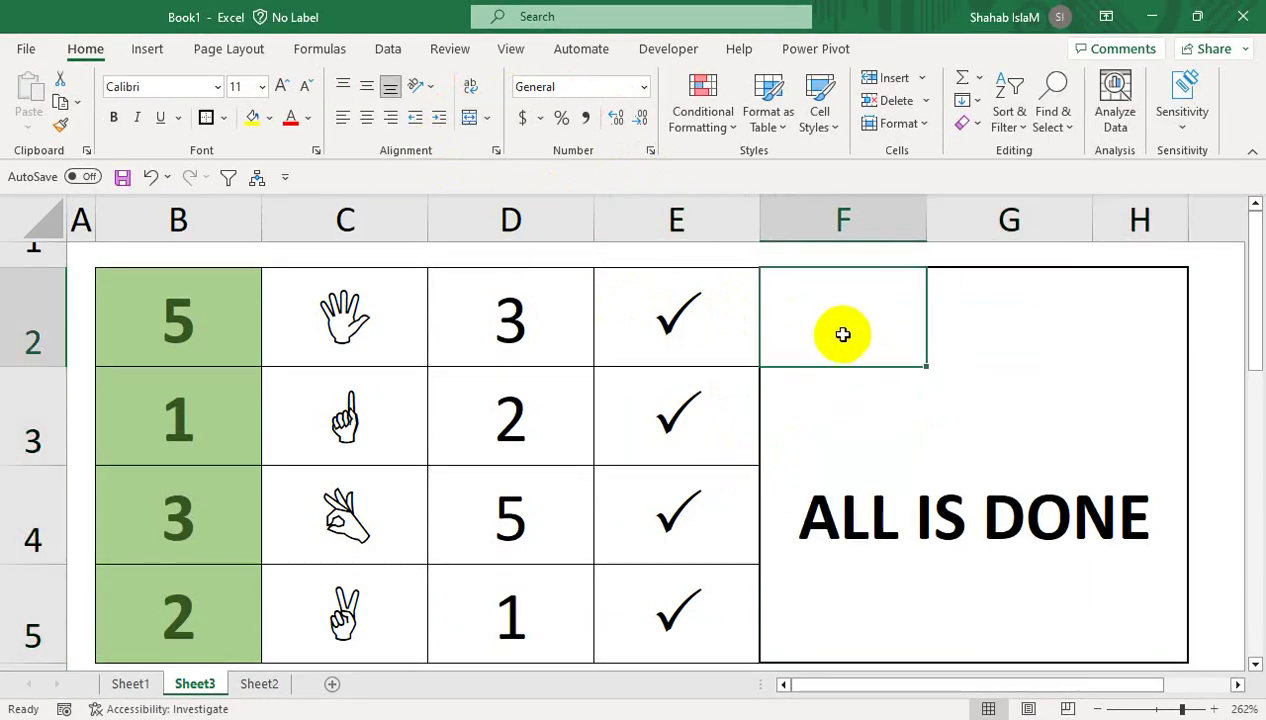
drag(843, 334, 1105, 312)
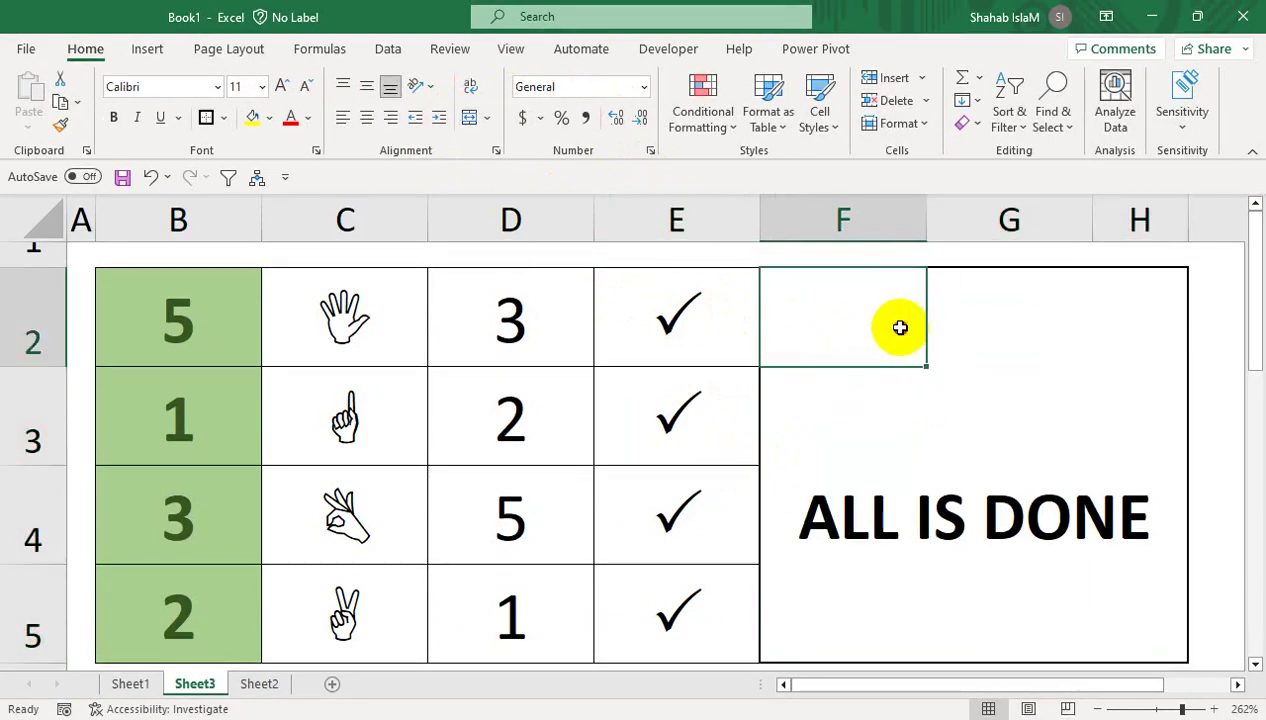
Begin an =IF(F3= formula in F2 comparing F3 with a text value.
click(828, 281)
text(=I)
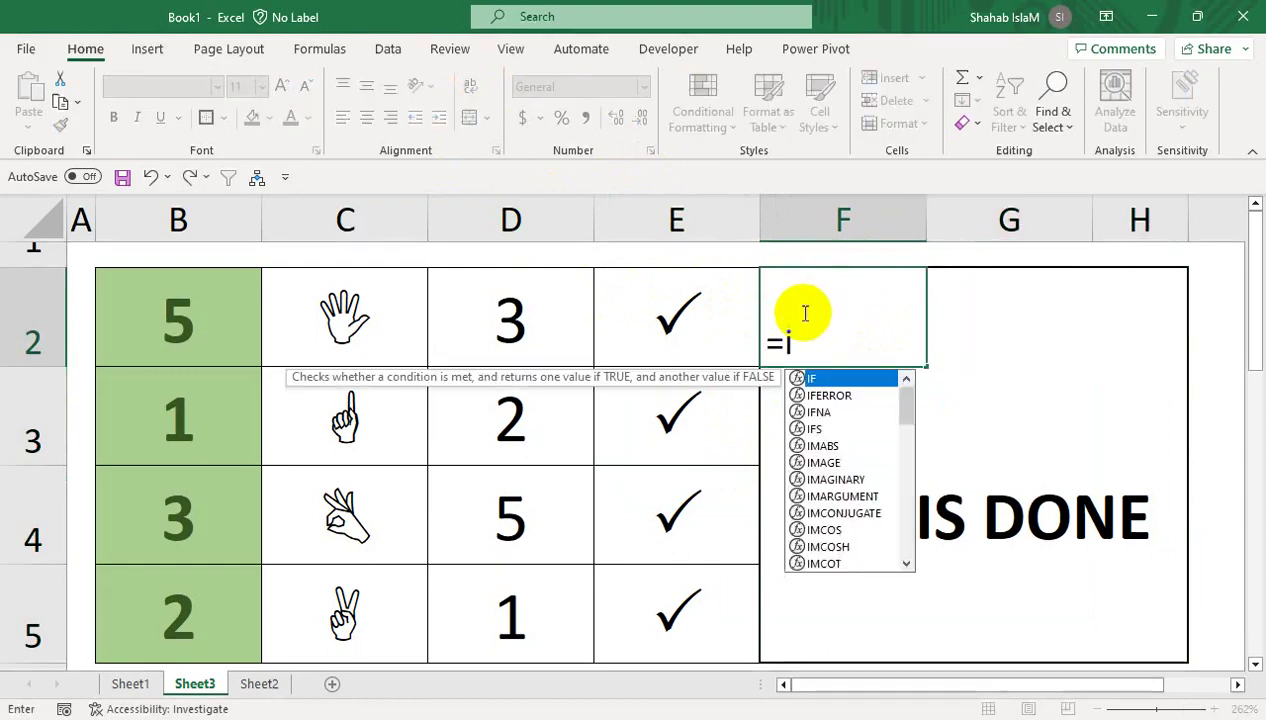
text(F()
click(884, 520)
text(="ALL IS DONE", "CONGRa)
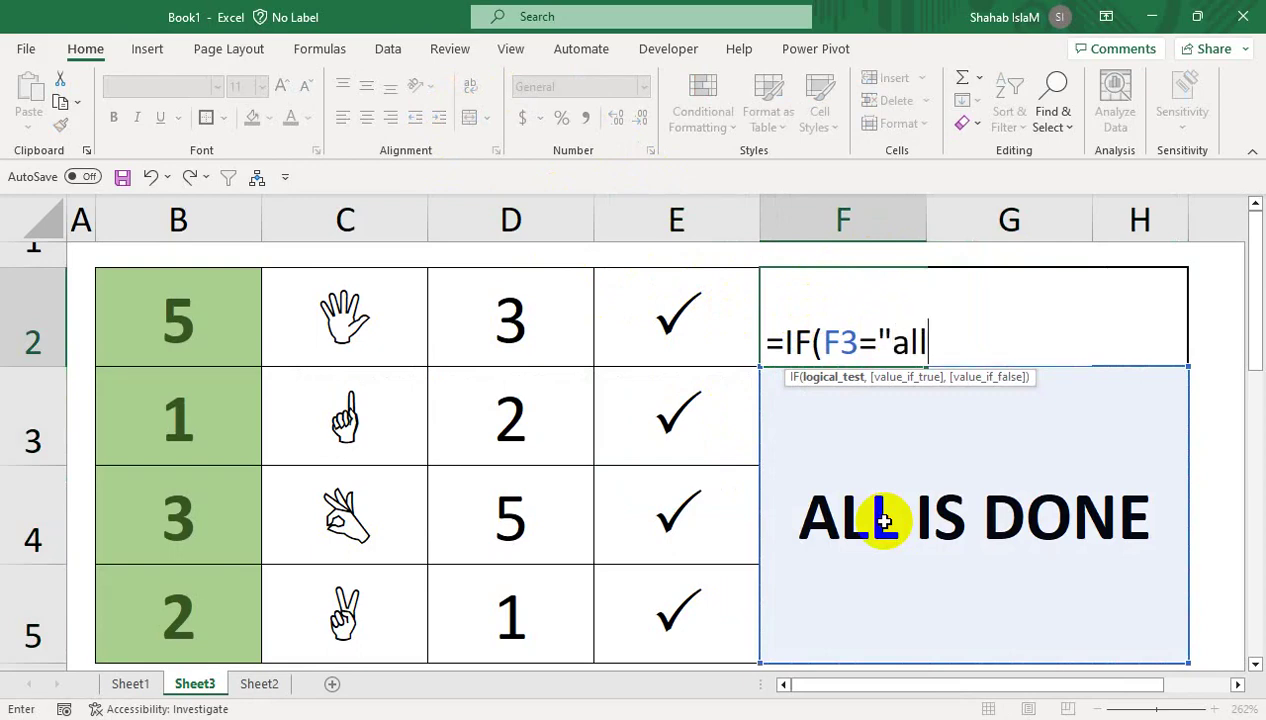
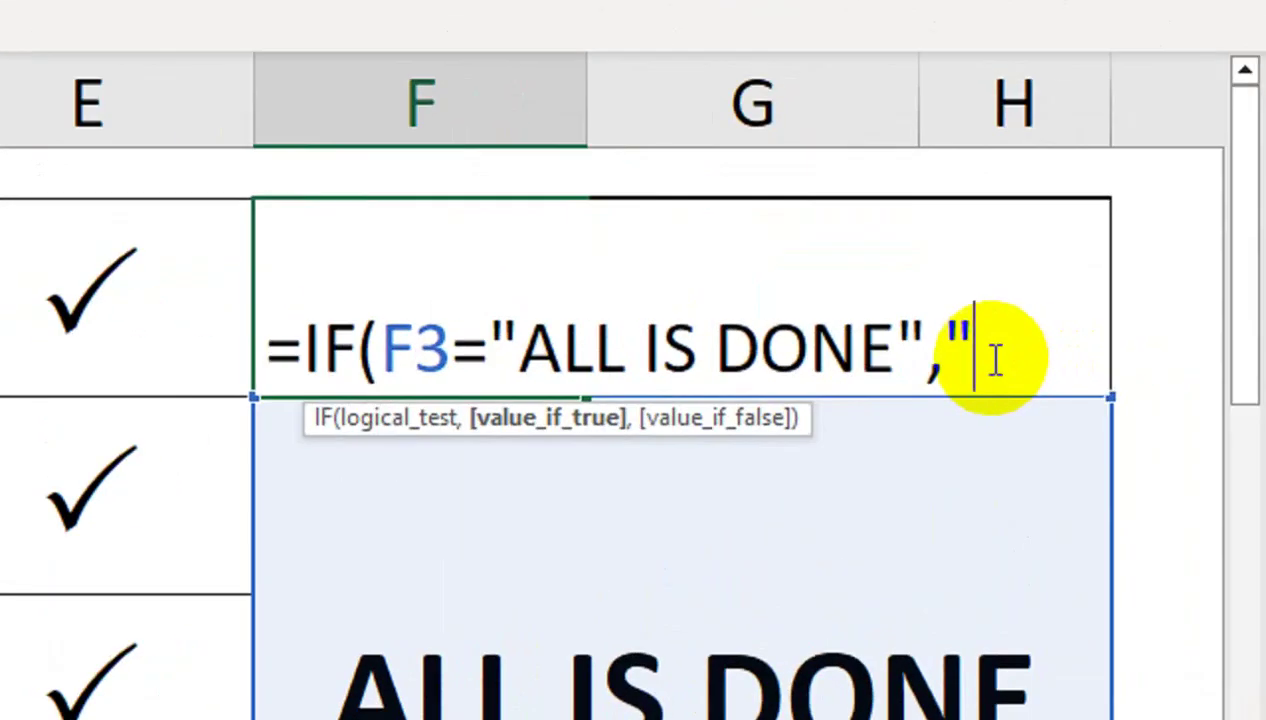
Finish entering =IF(F3="ALL IS DONE","CONGRATULATIONS","") in F2 so it displays CONGRATULATIONS.
text(CONGR)
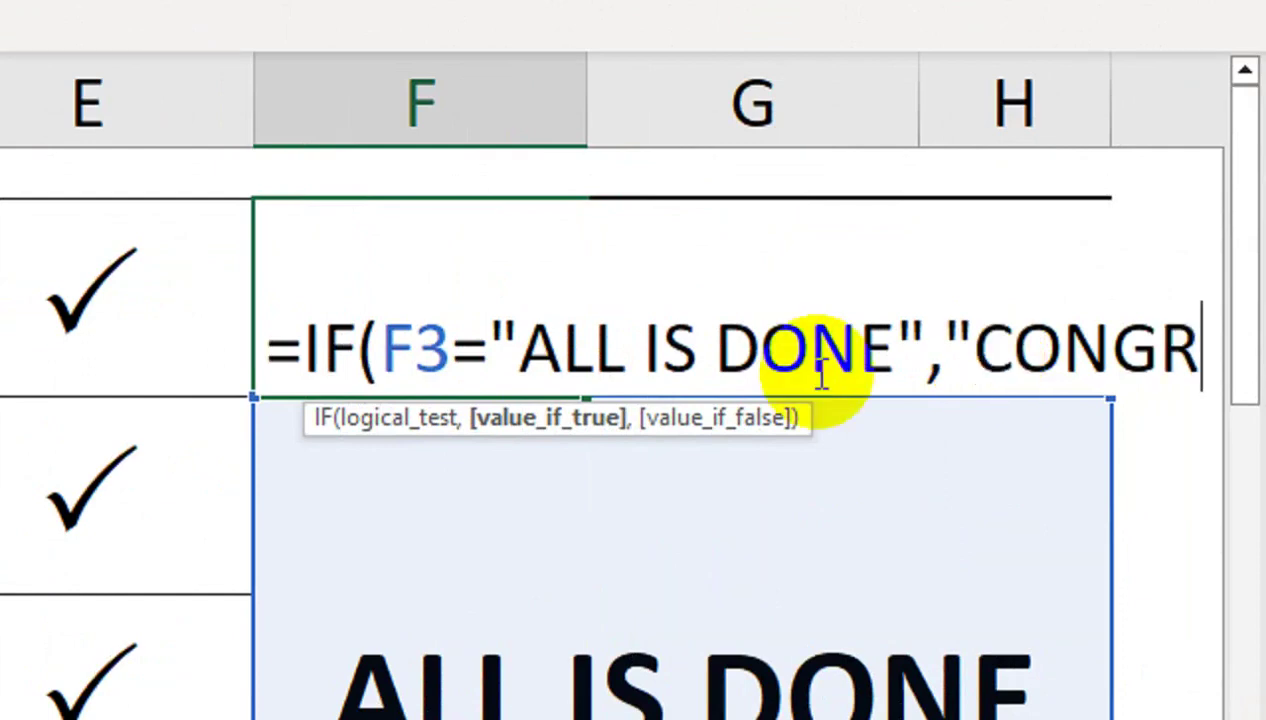
text(a)
key(BackSpace)
text(A)
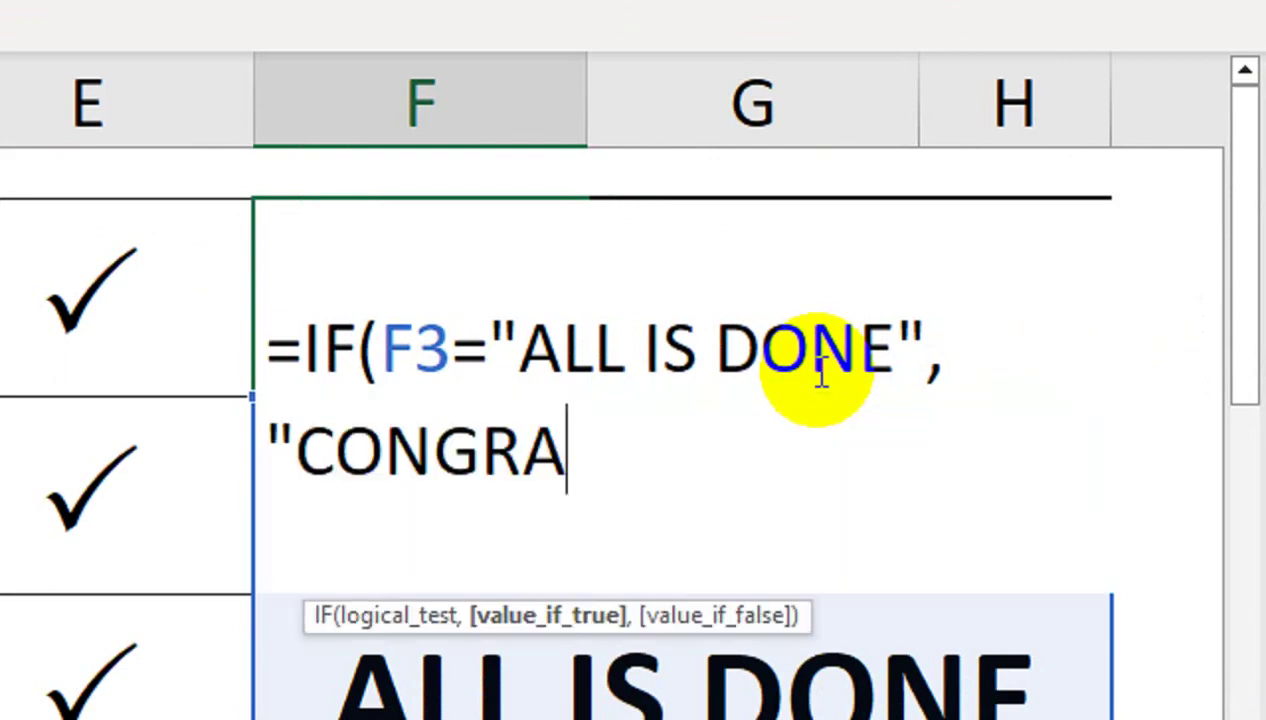
text(TULATIONS)
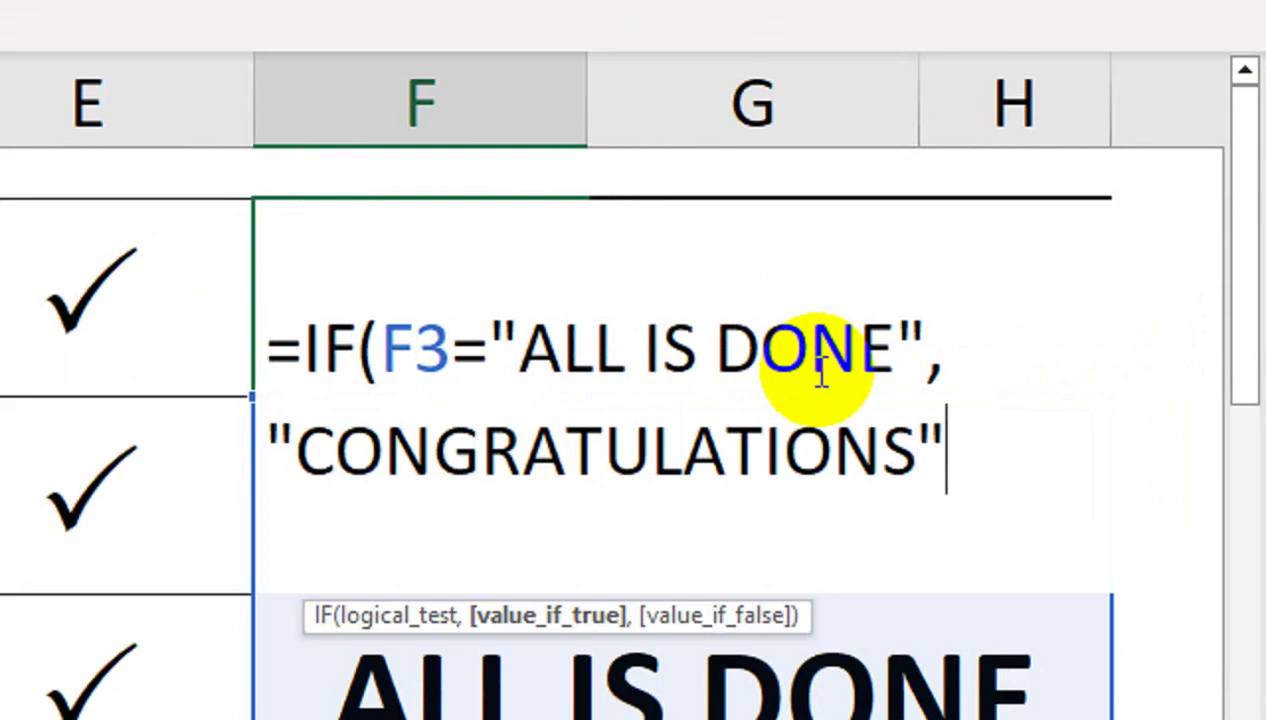
text(,)
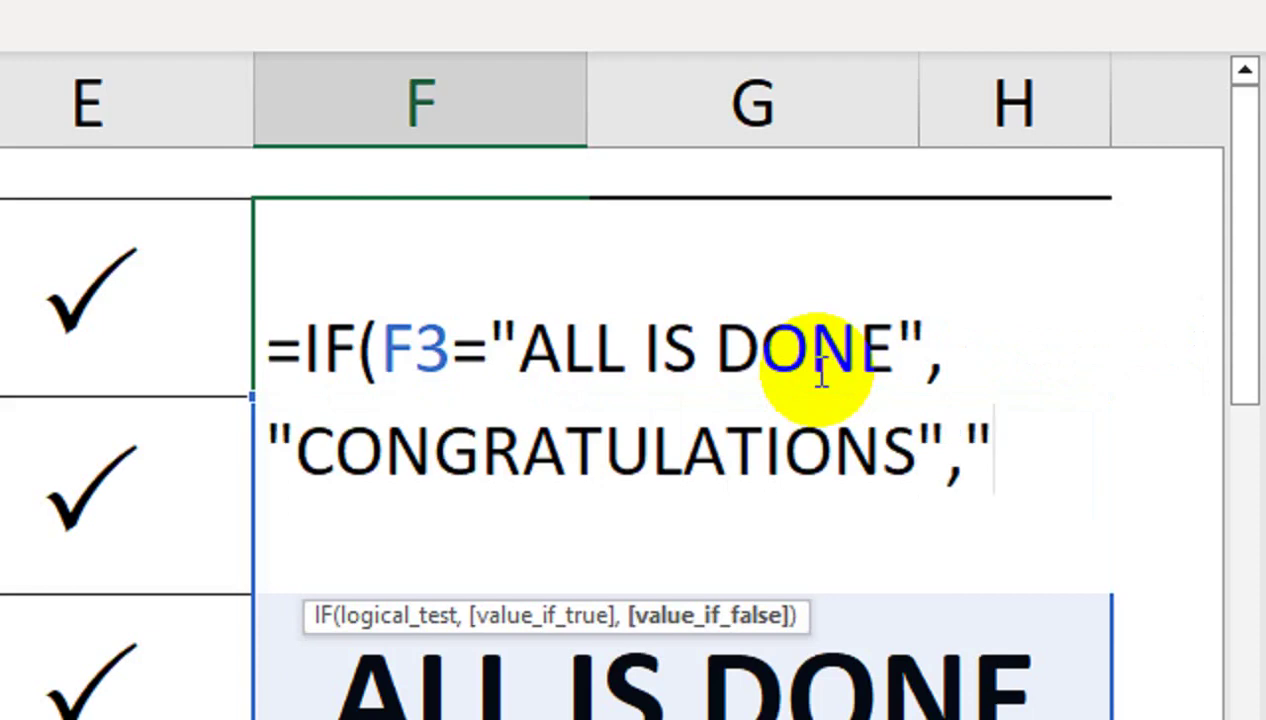
key(Return)
click(820, 365)
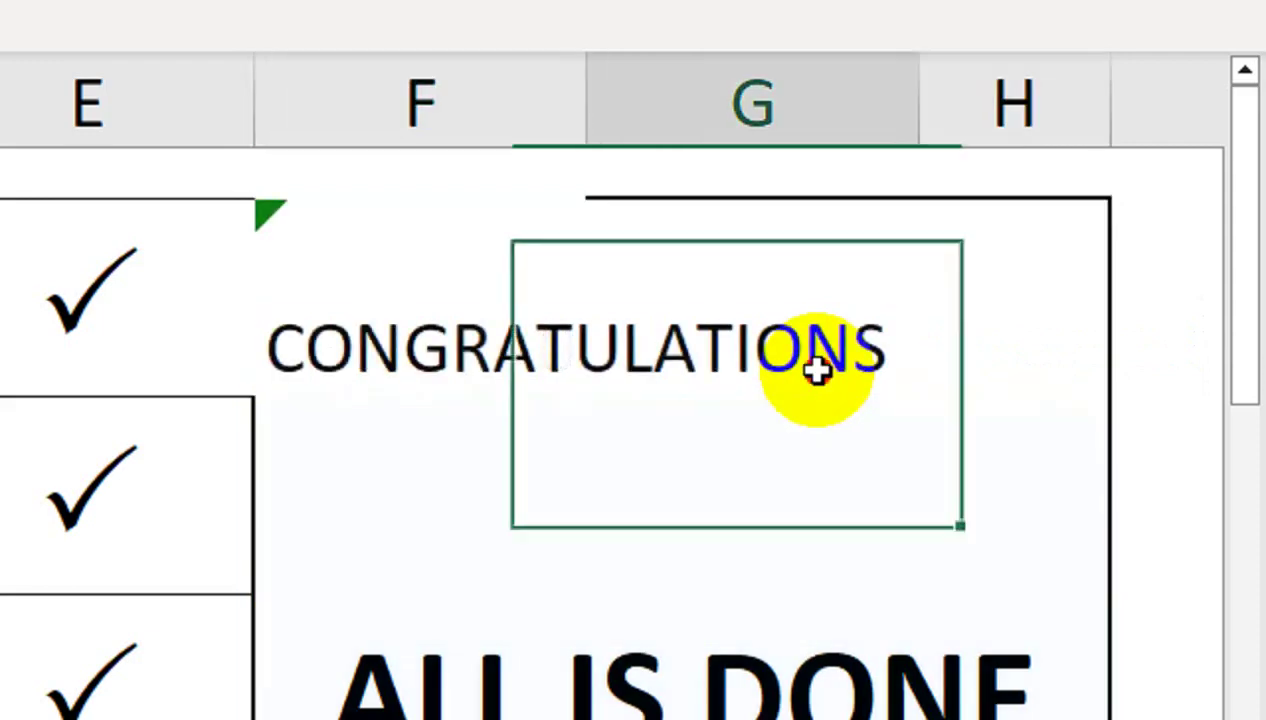
Merge and center F2:H2 around CONGRATULATIONS, ignoring the error flag on F2.
drag(500, 350, 900, 560)
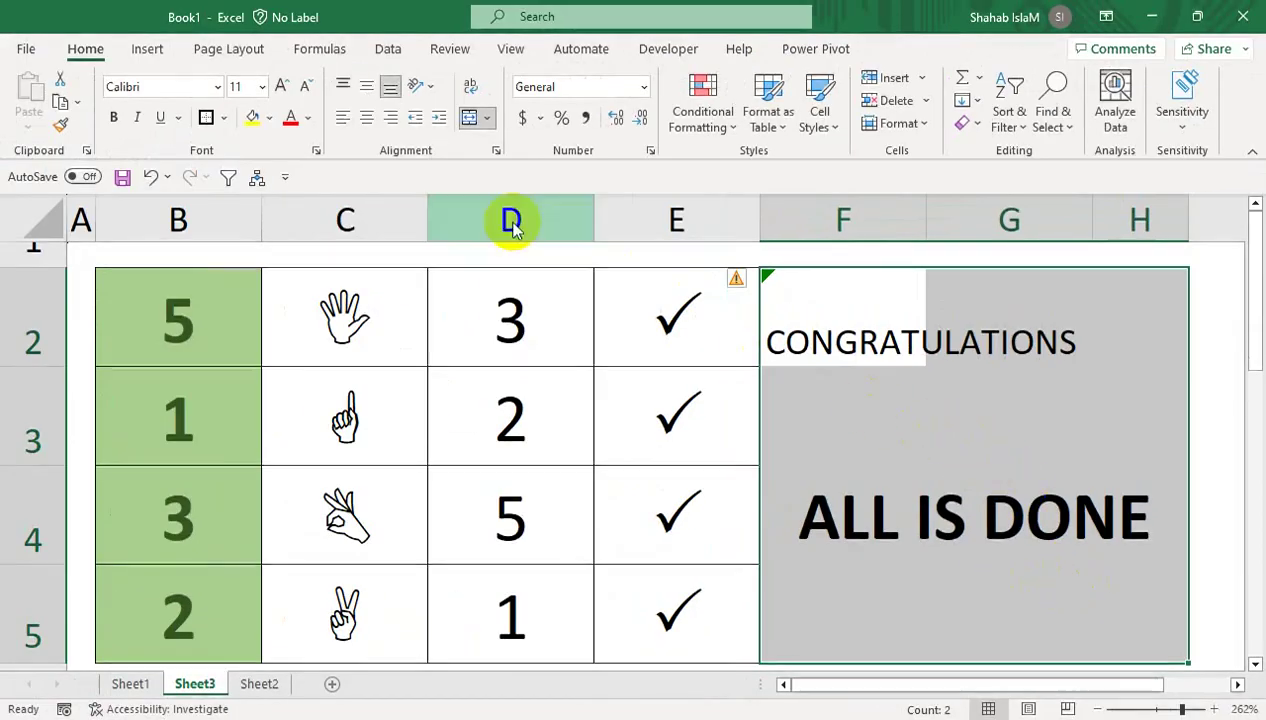
drag(836, 311, 1100, 285)
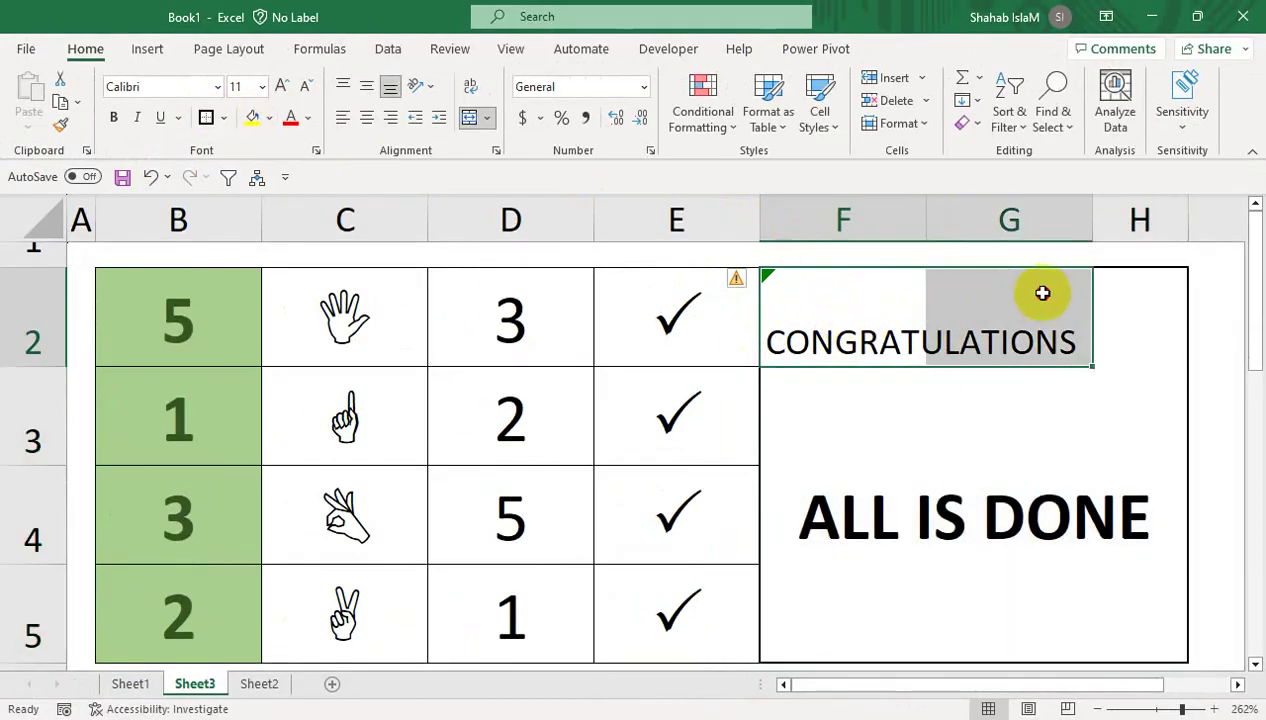
click(473, 120)
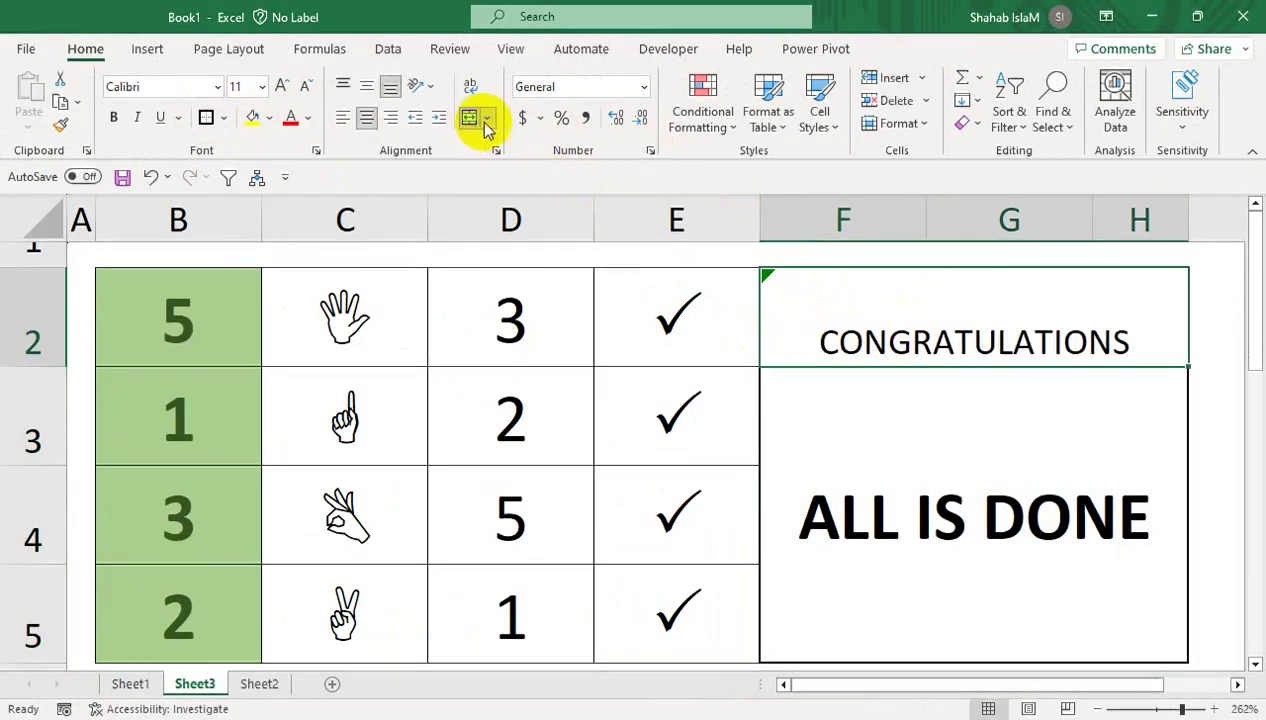
click(750, 283)
click(745, 378)
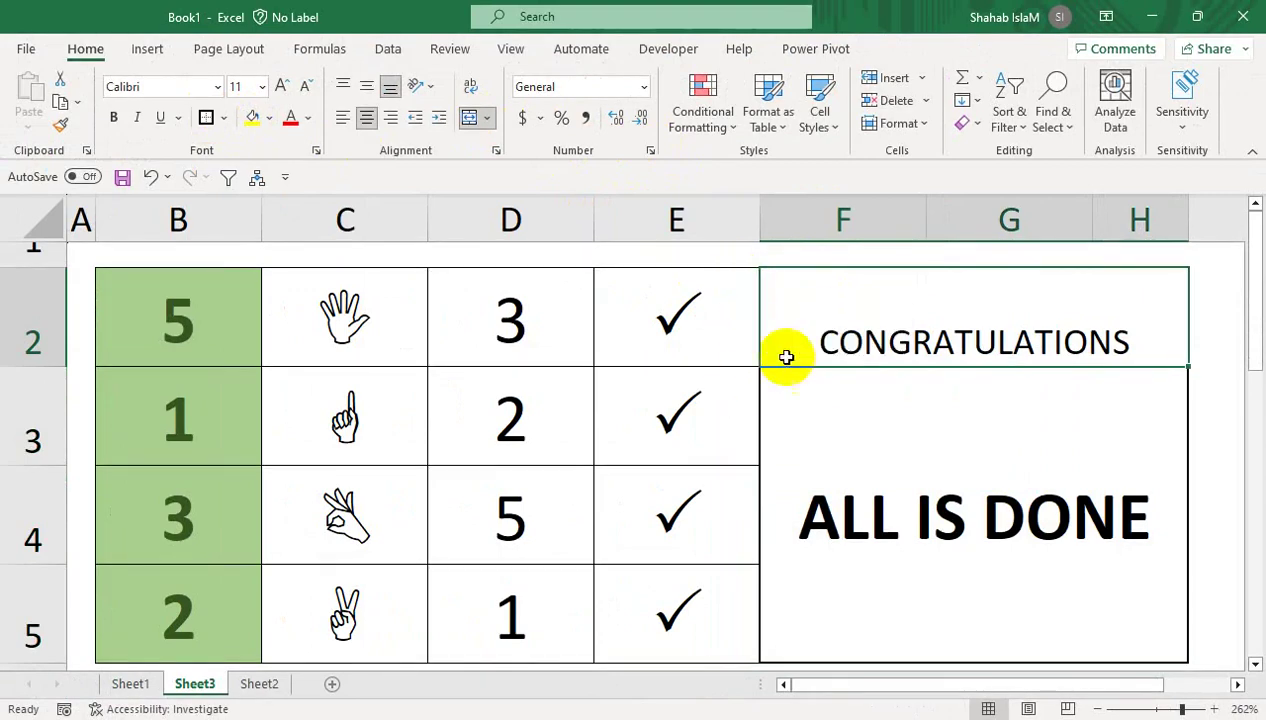
Make CONGRATULATIONS middle-aligned, bold and 14 pt.
click(366, 85)
click(124, 118)
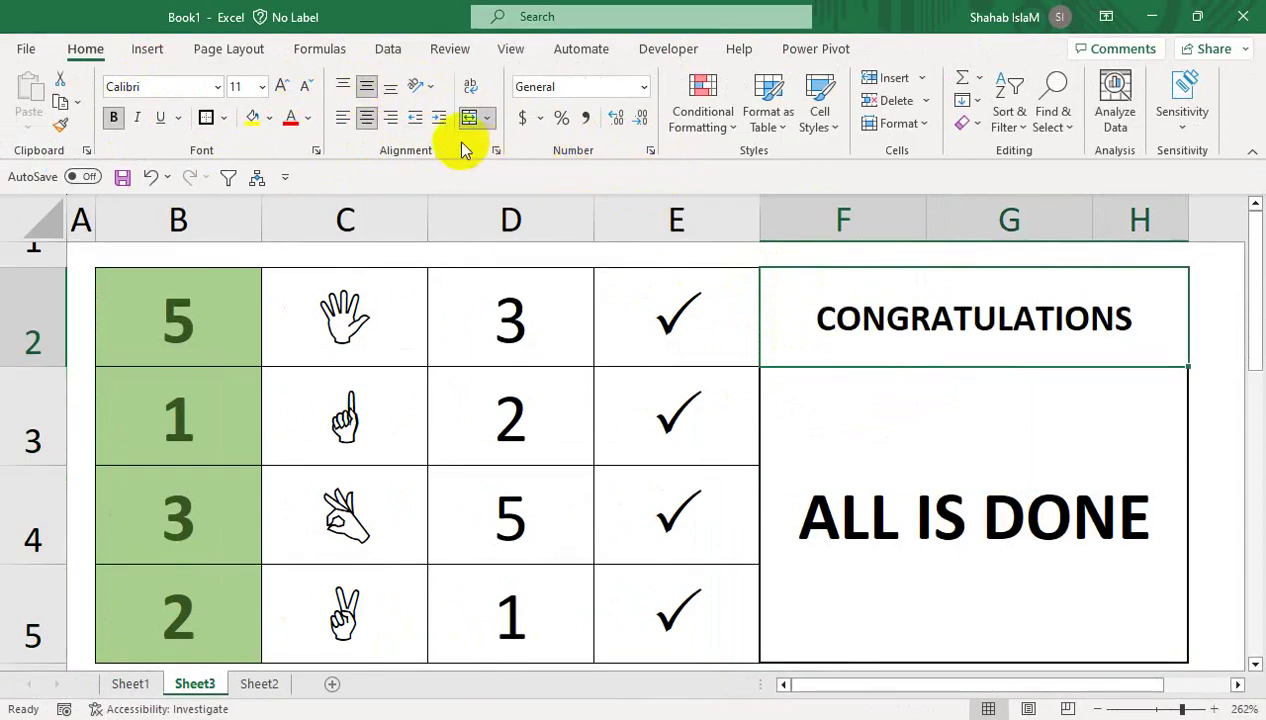
click(283, 88)
click(283, 88)
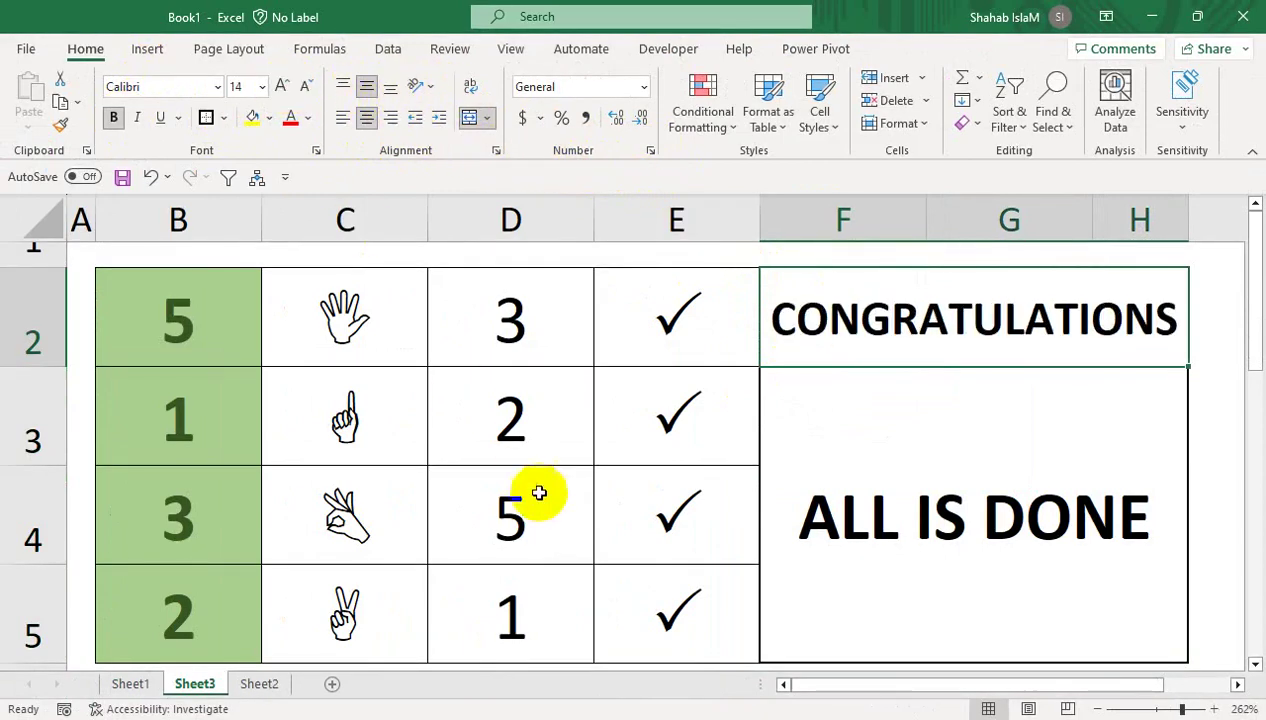
click(860, 485)
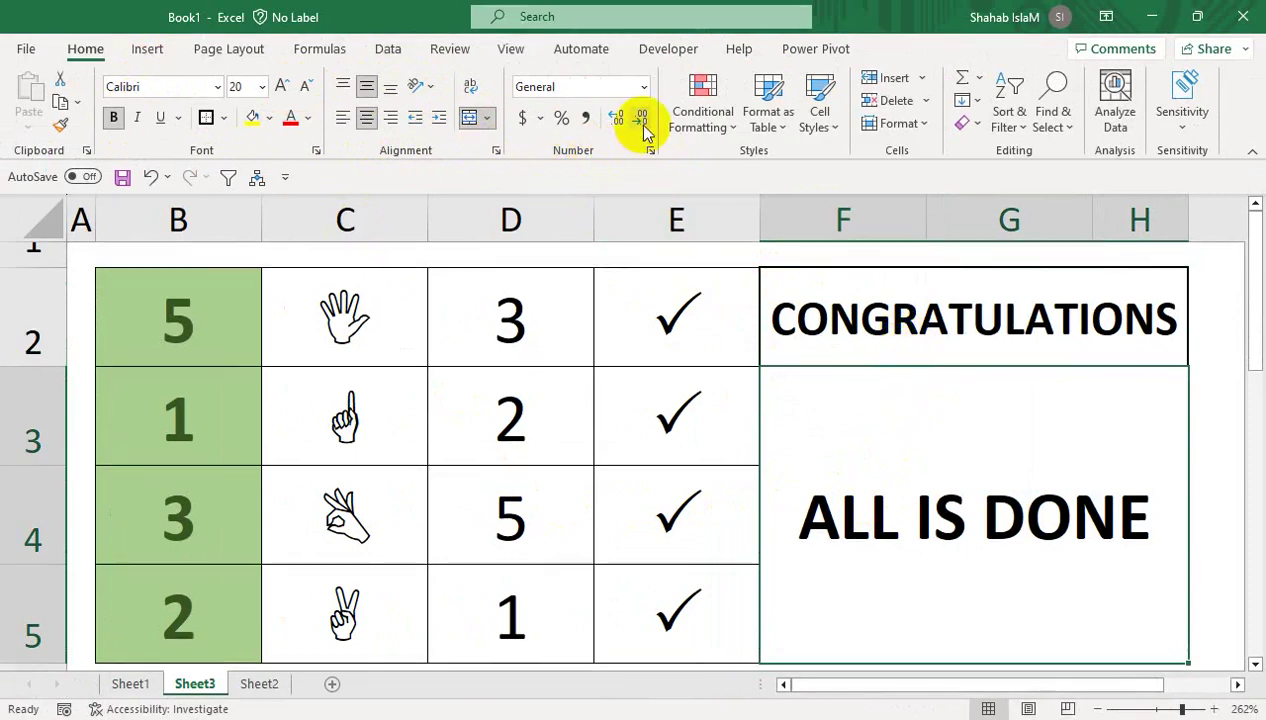
click(495, 152)
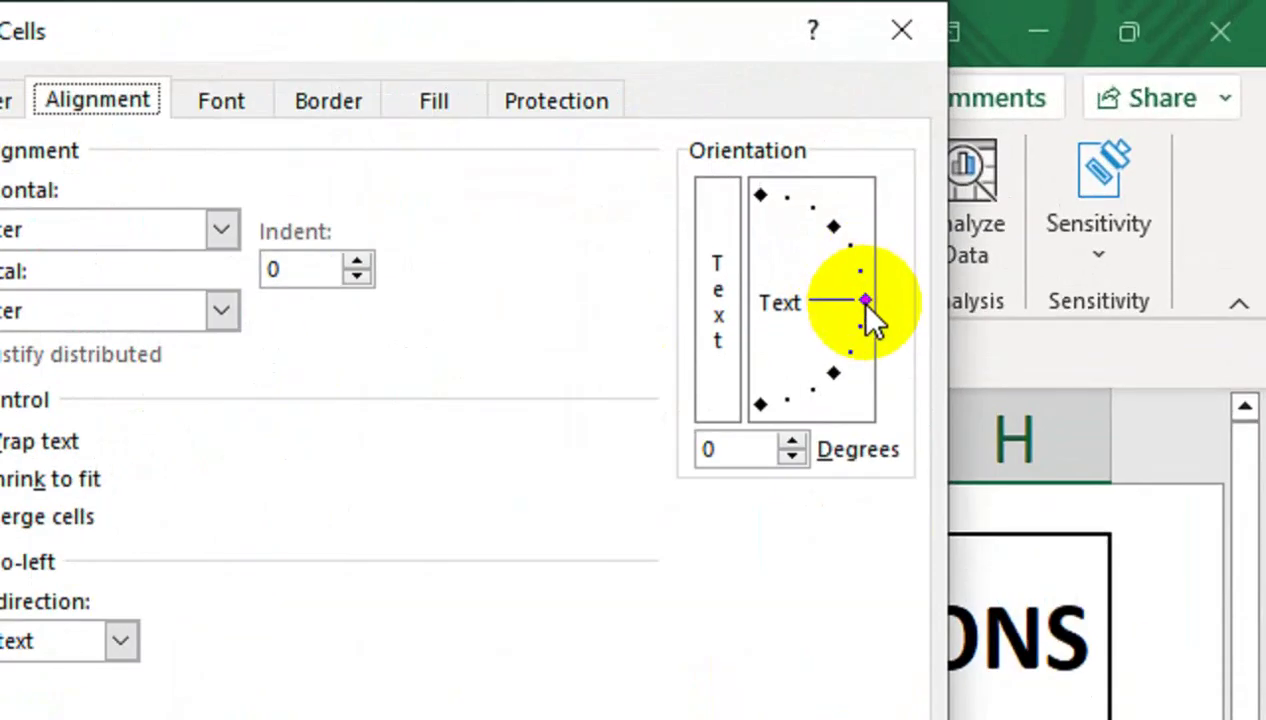
Tilt the ALL IS DONE text to a 10 degree orientation, then clear the 5 from B2.
drag(1065, 150, 1066, 145)
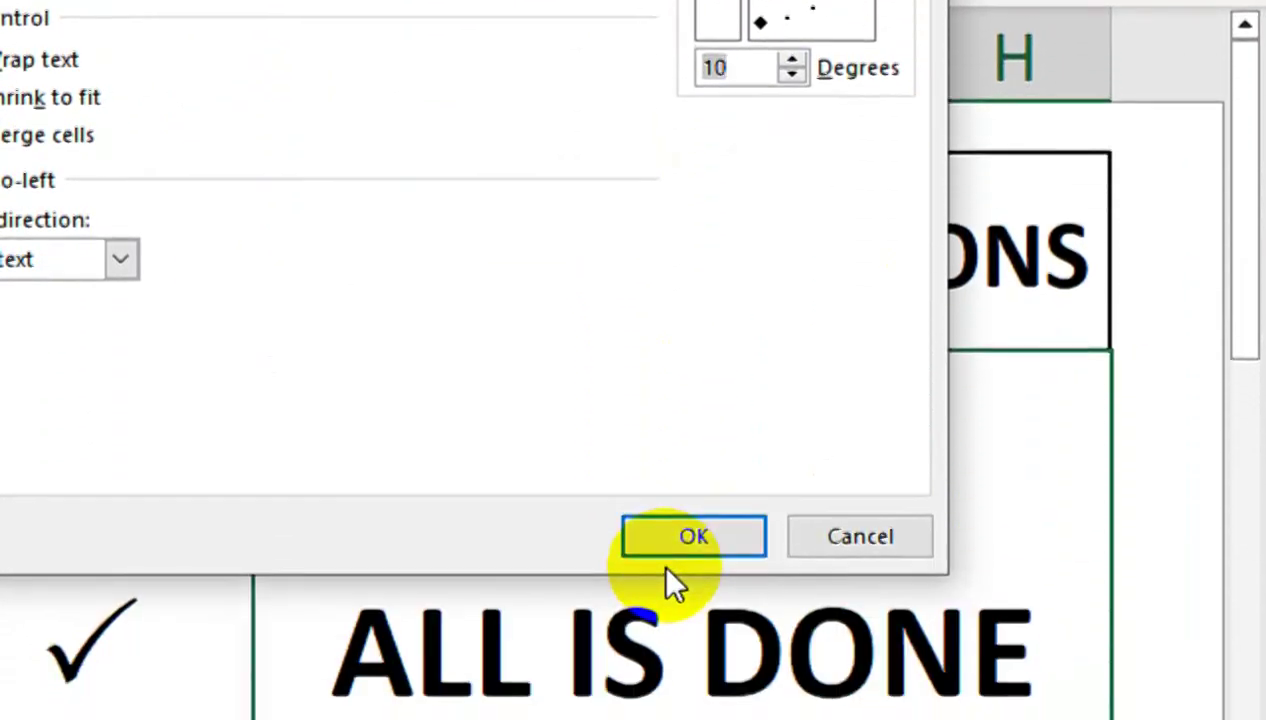
click(667, 520)
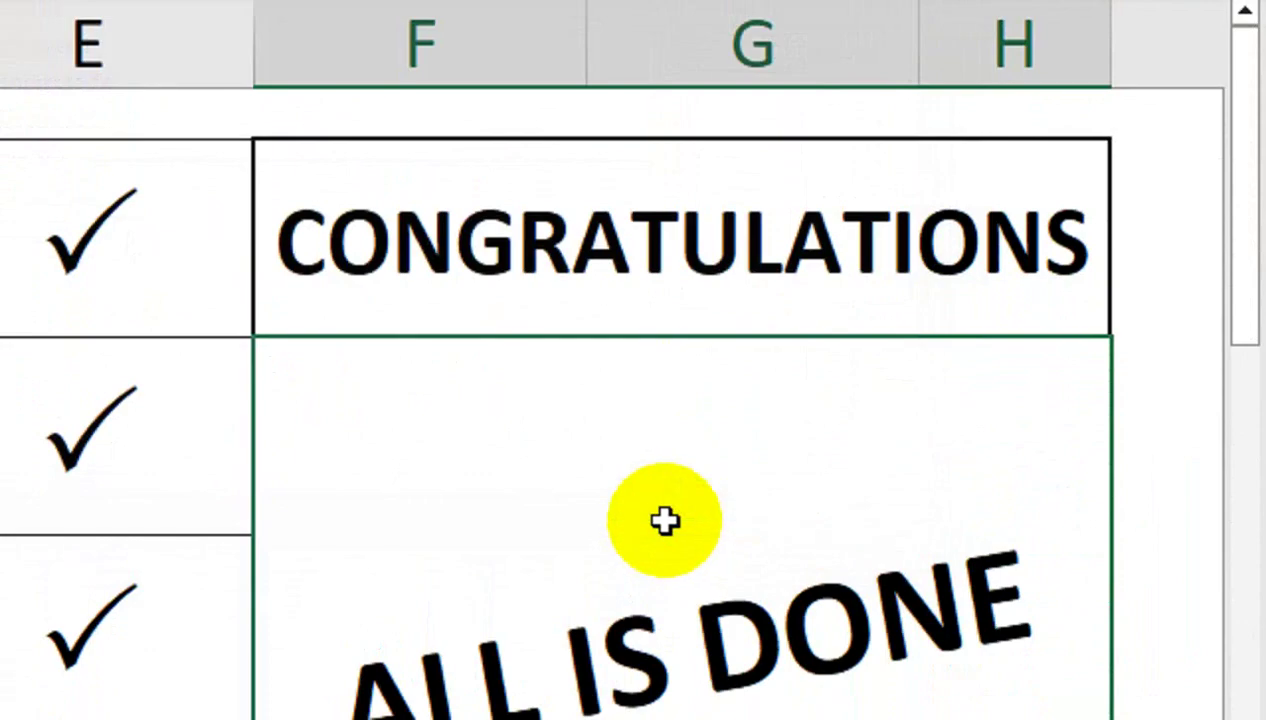
click(553, 276)
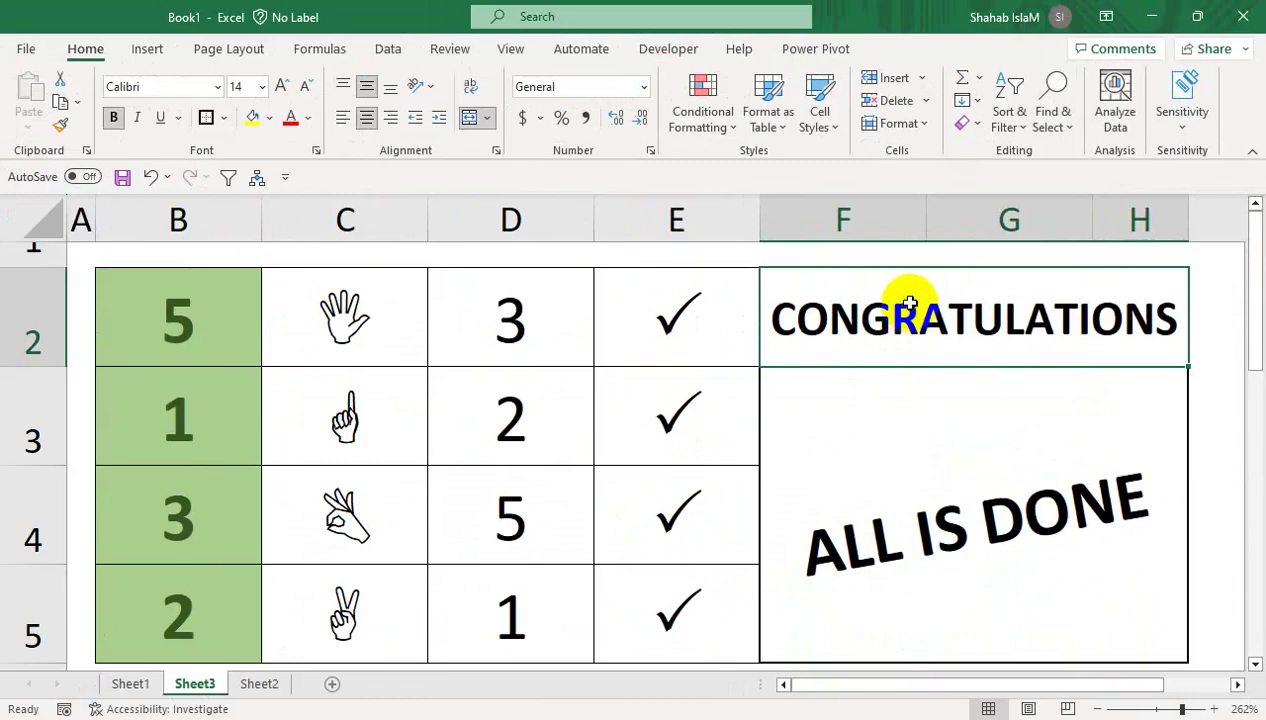
click(215, 333)
key(Delete)
Clear the answers 1, 3 and 2 from B3, B4 and B5.
key(Down)
key(Delete)
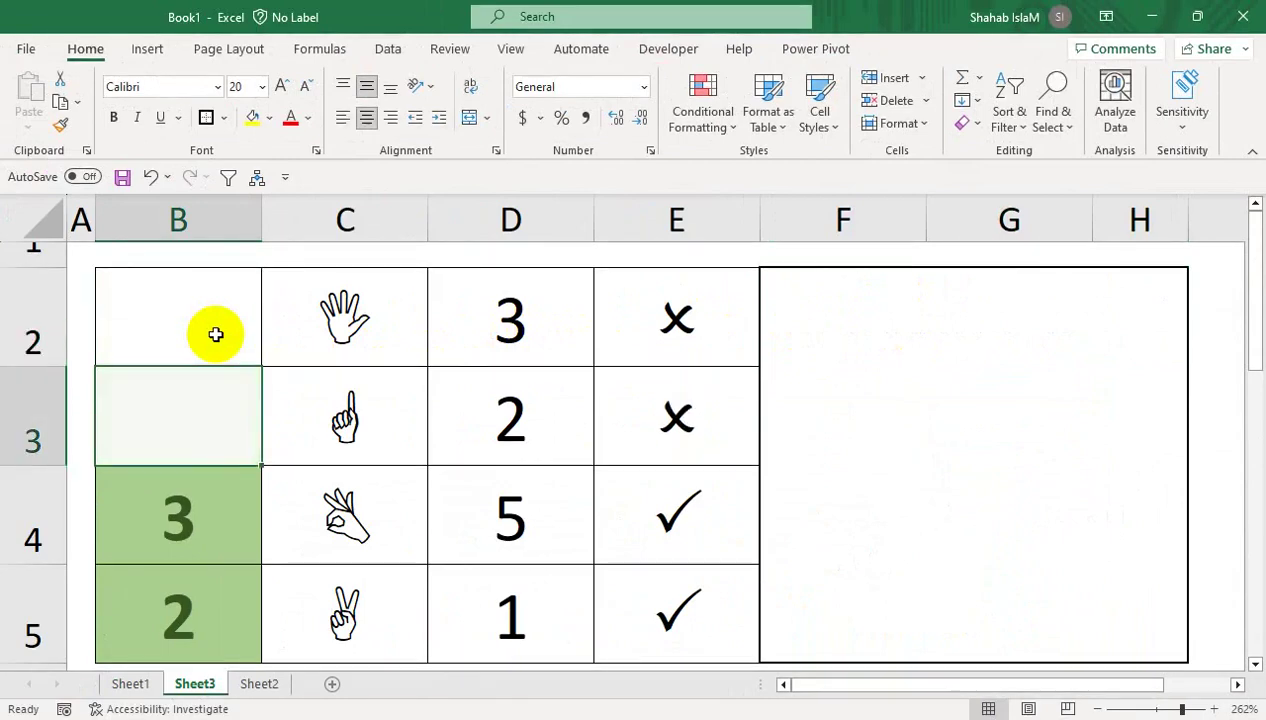
key(Down)
key(Delete)
key(Down)
key(Delete)
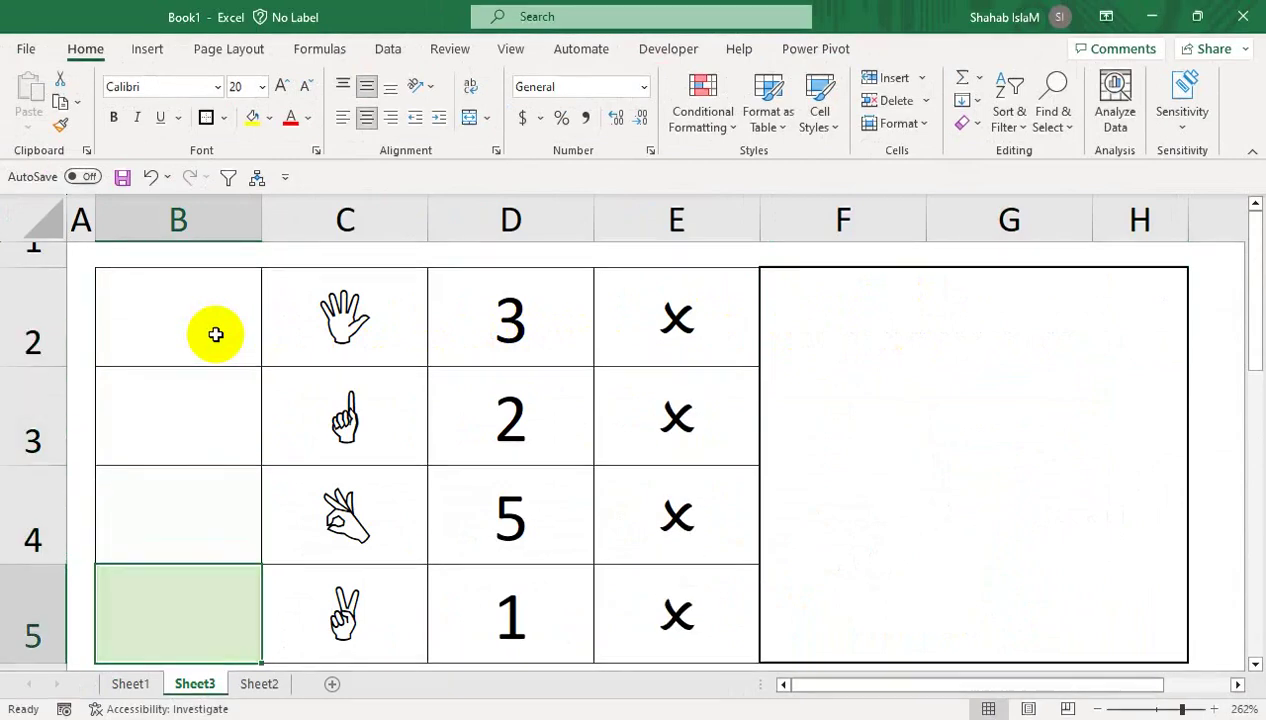
Reconfirm E2's formula, ignore its unprotected-formula warning, and turn on the formula bar.
click(681, 318)
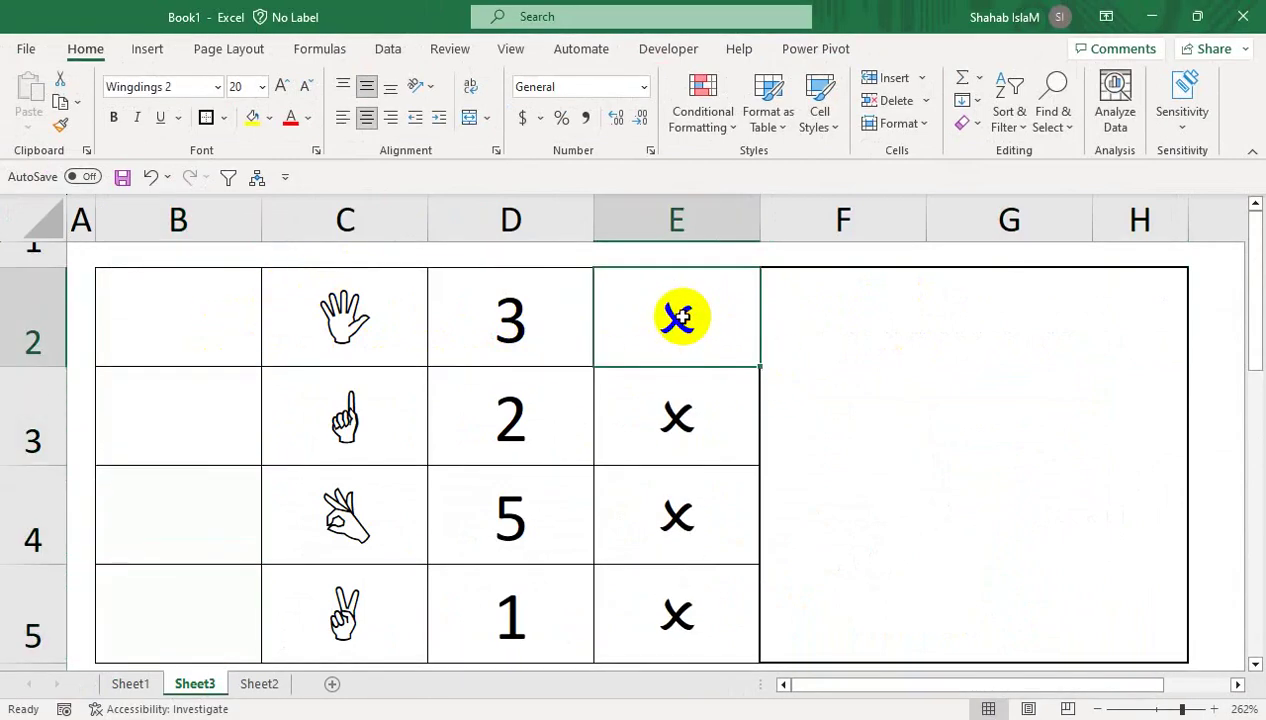
key(alt+w)
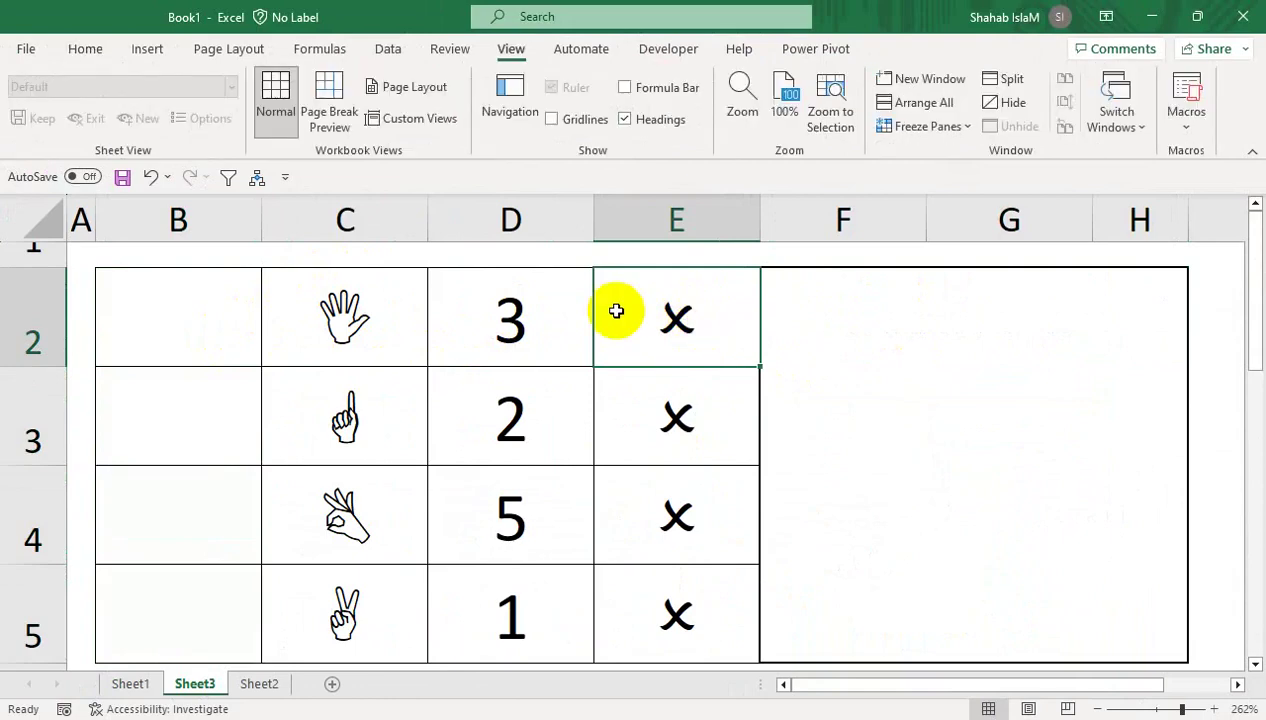
double_click(637, 326)
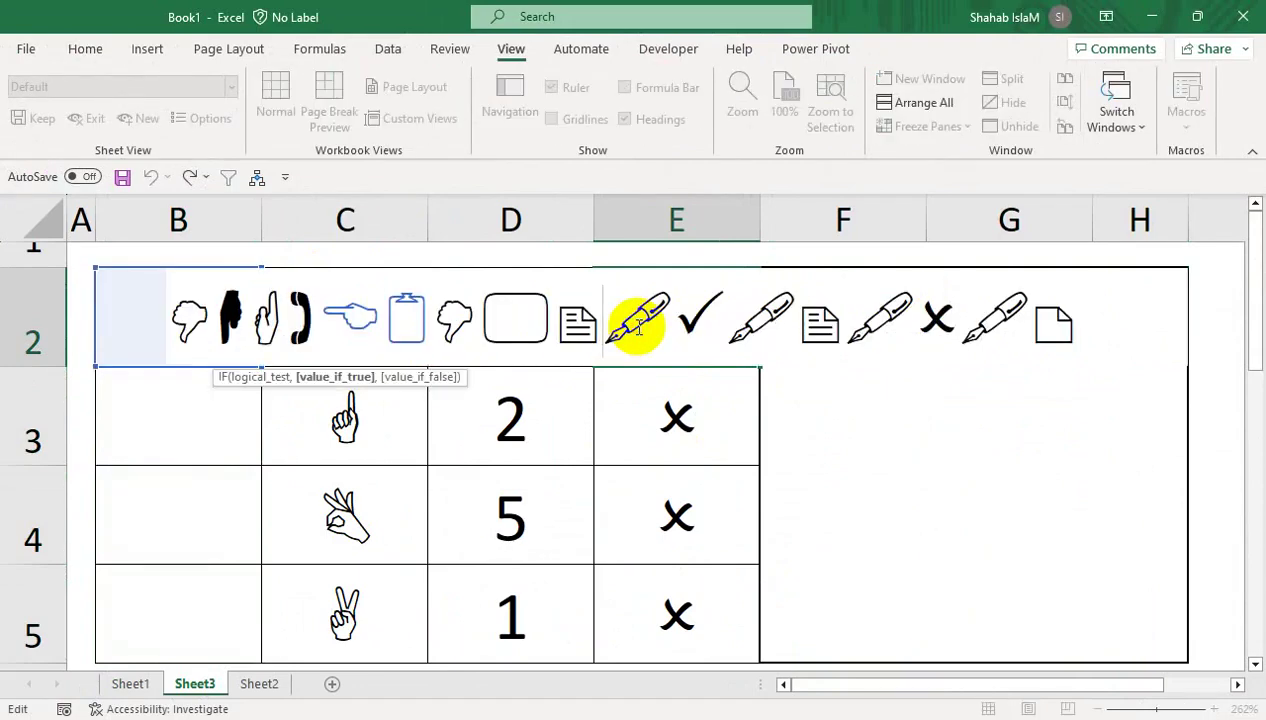
key(Return)
click(637, 326)
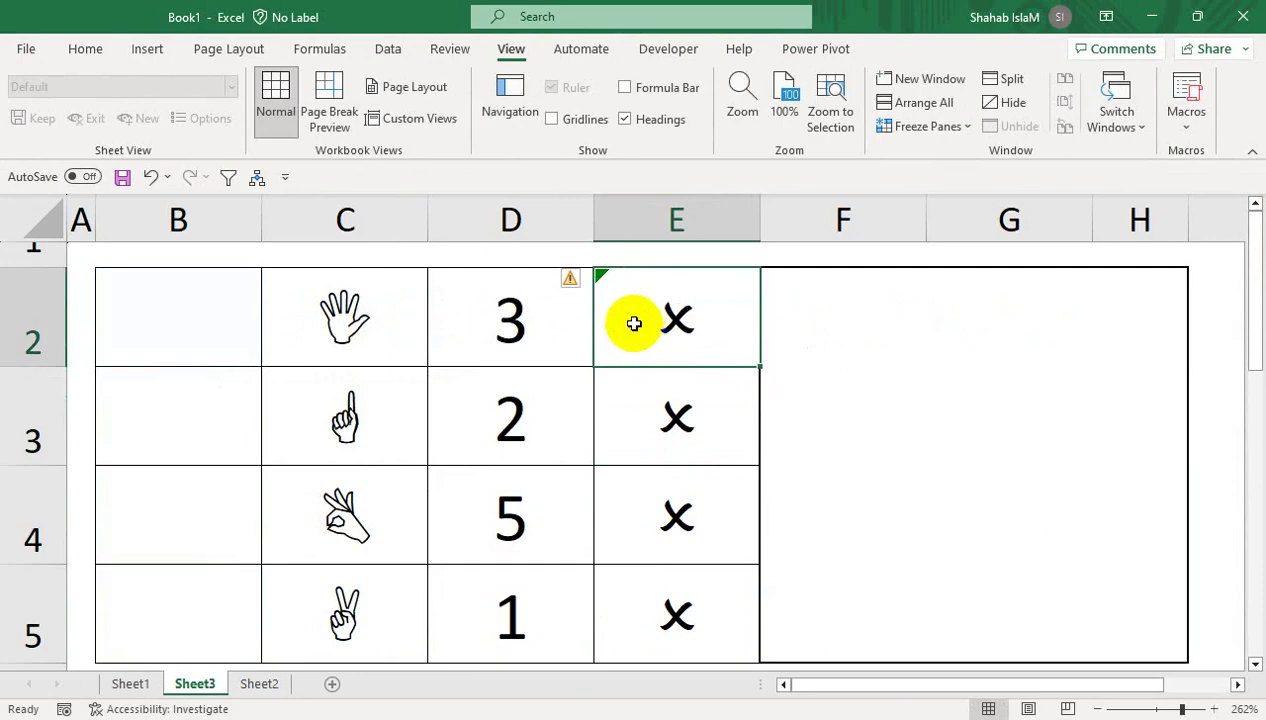
click(575, 278)
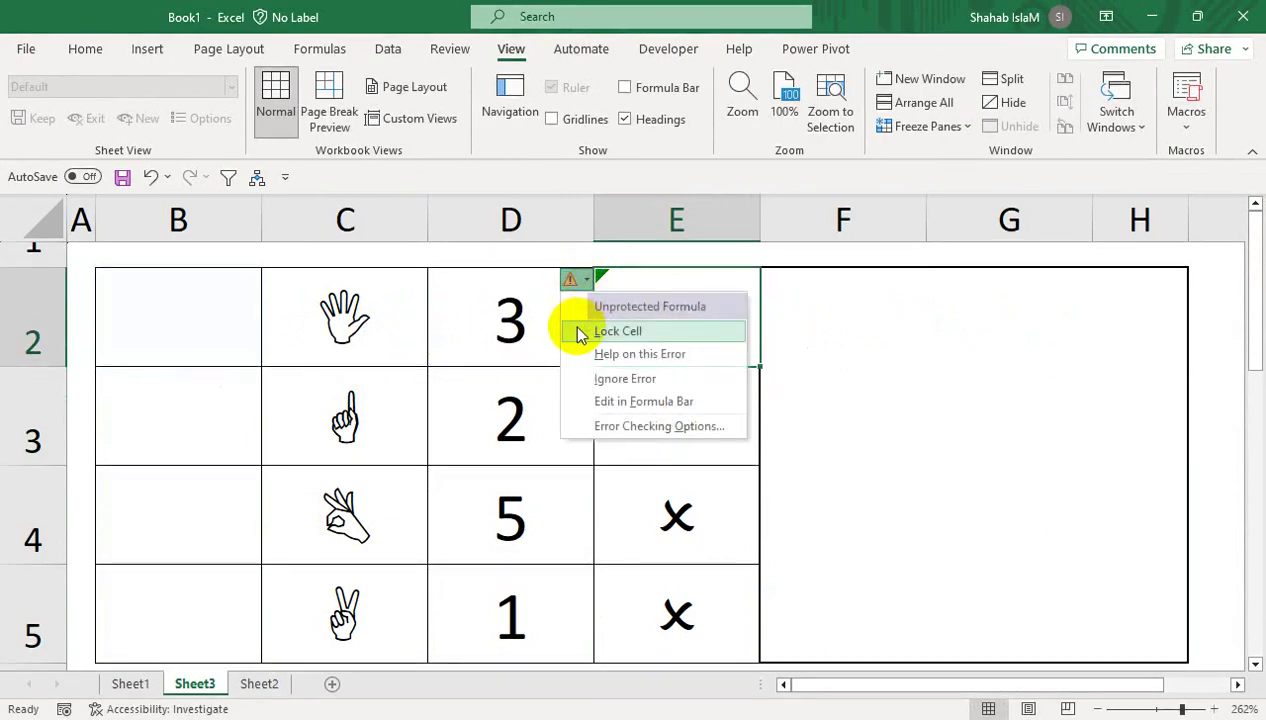
click(580, 378)
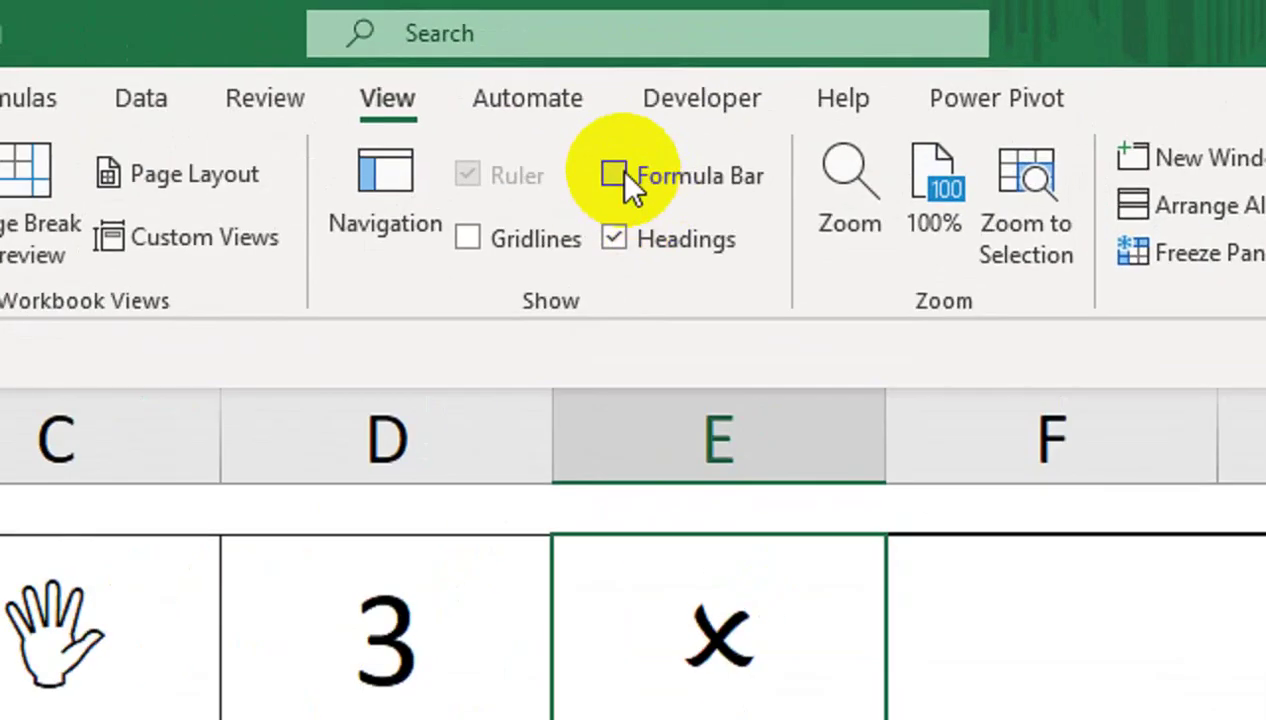
click(625, 88)
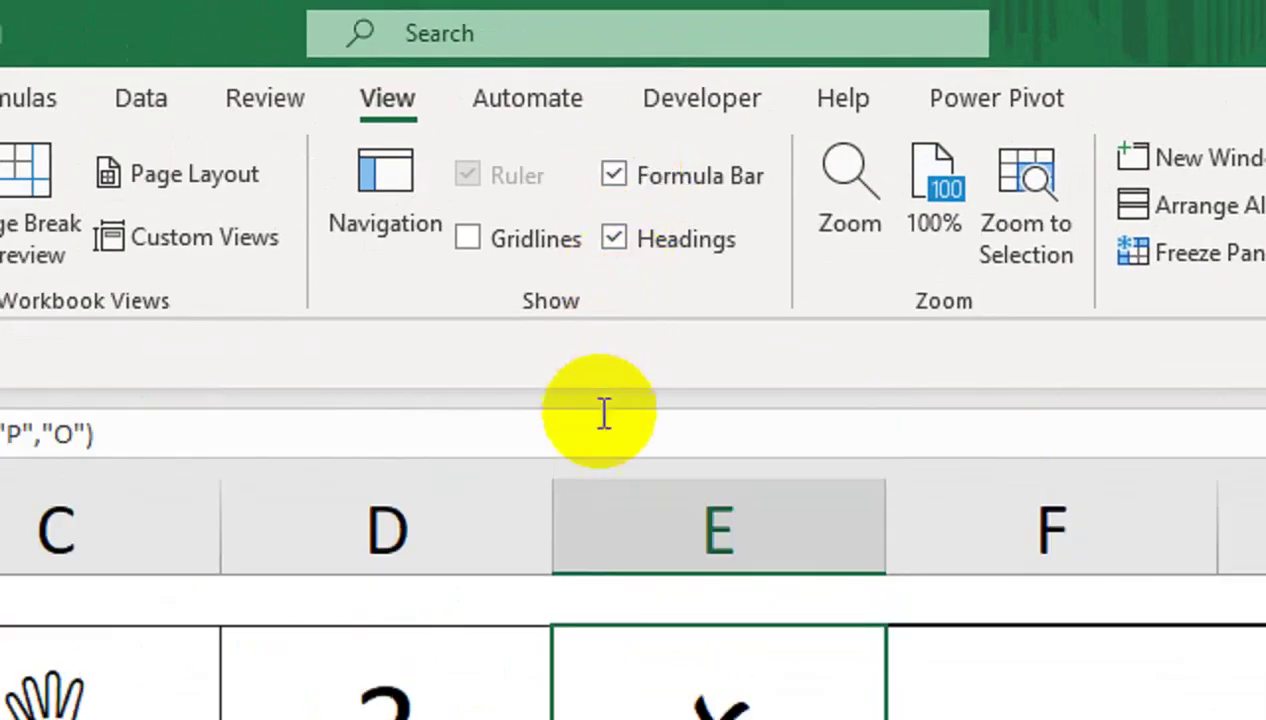
Wrap E2's mark formula in IF(B2="","",…) so it stays blank when B2 is empty.
click(345, 295)
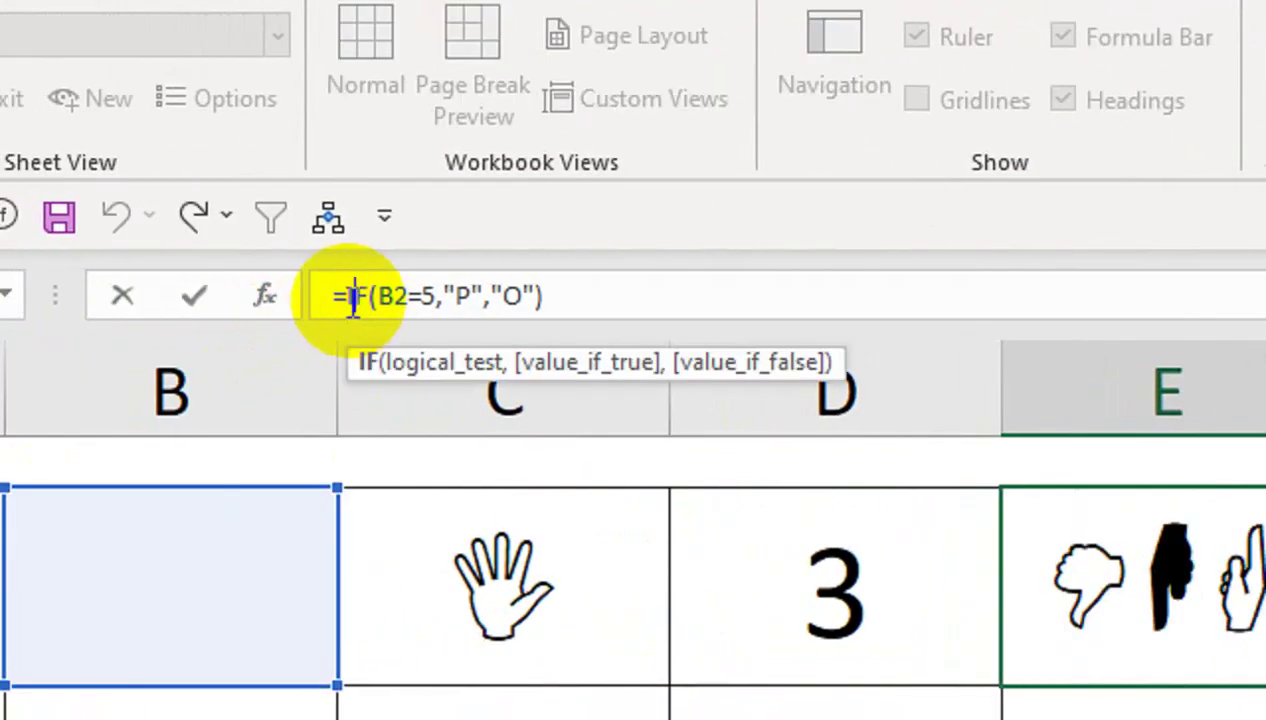
text(IF()
click(315, 521)
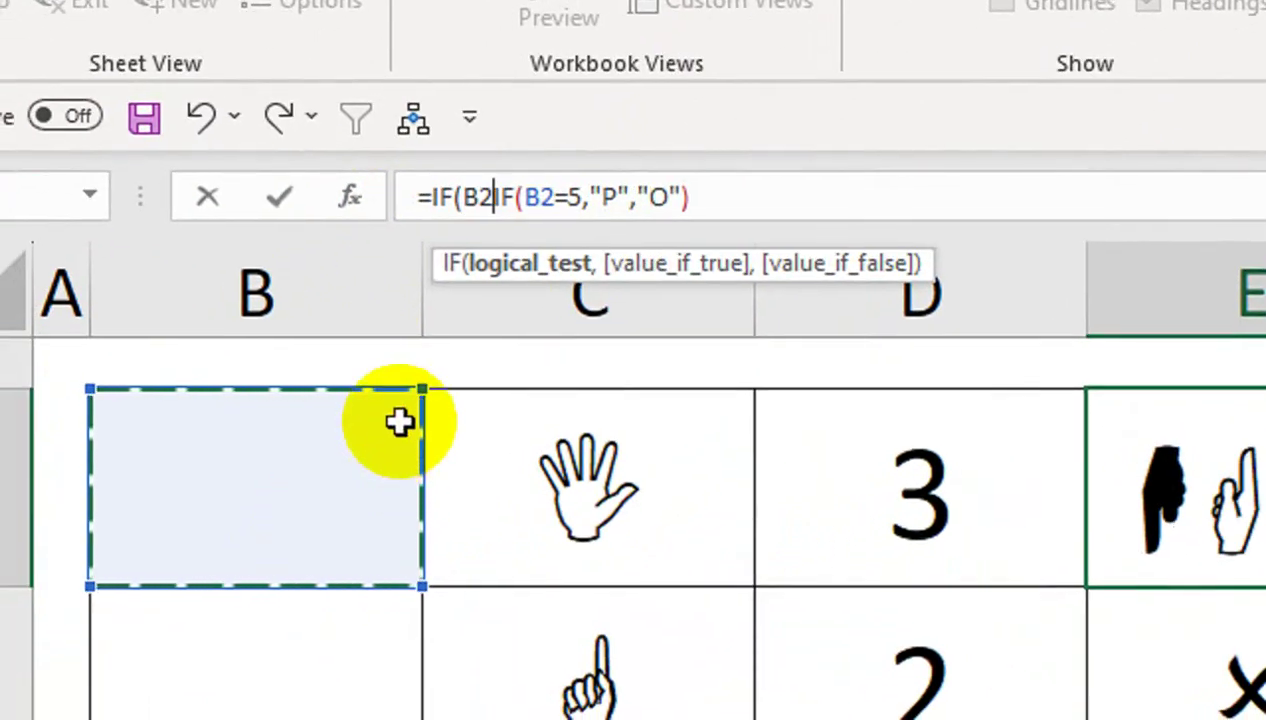
text(="","",)
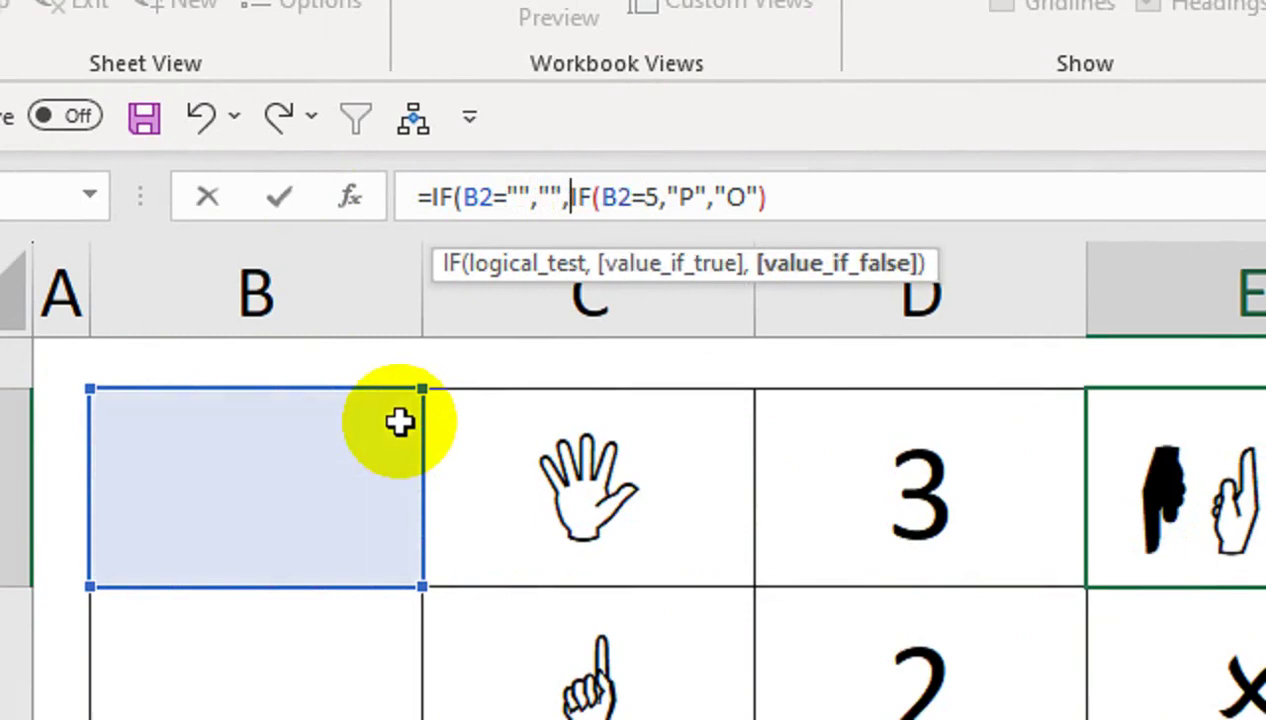
key(Return)
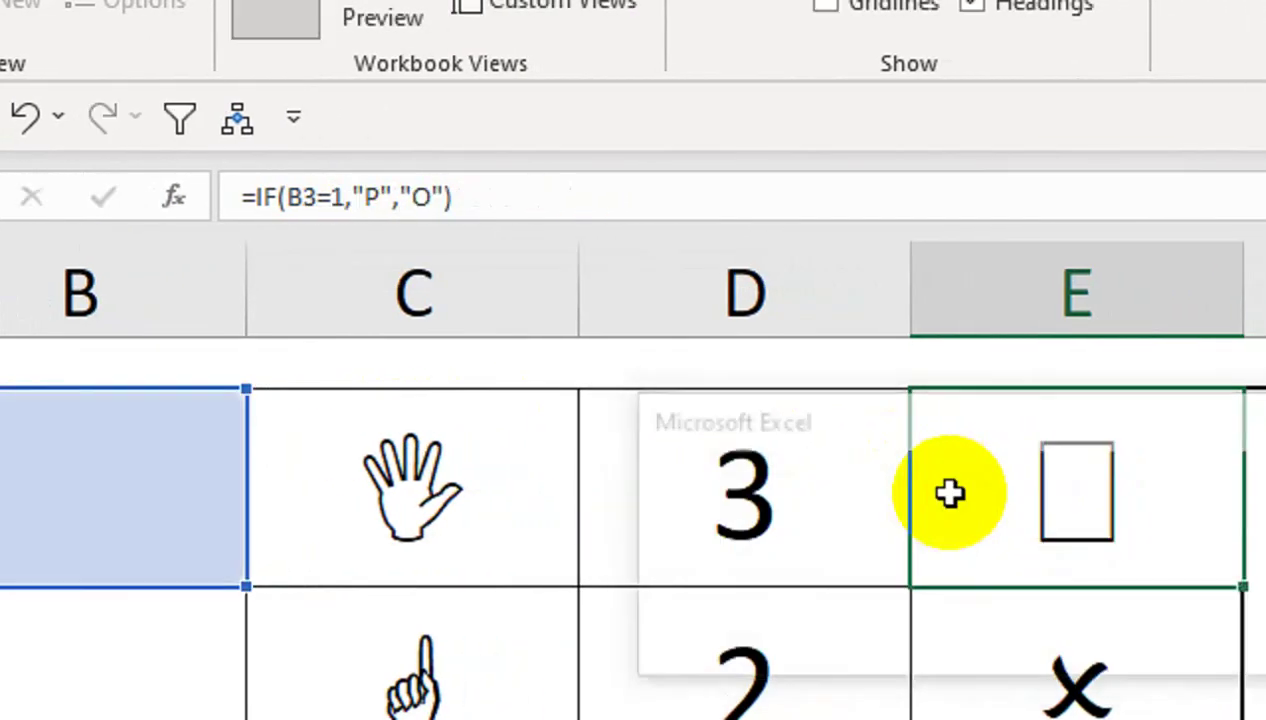
Wrap E3's formula to =IF(B3="","",IF(B3=1,"P","O")).
click(955, 563)
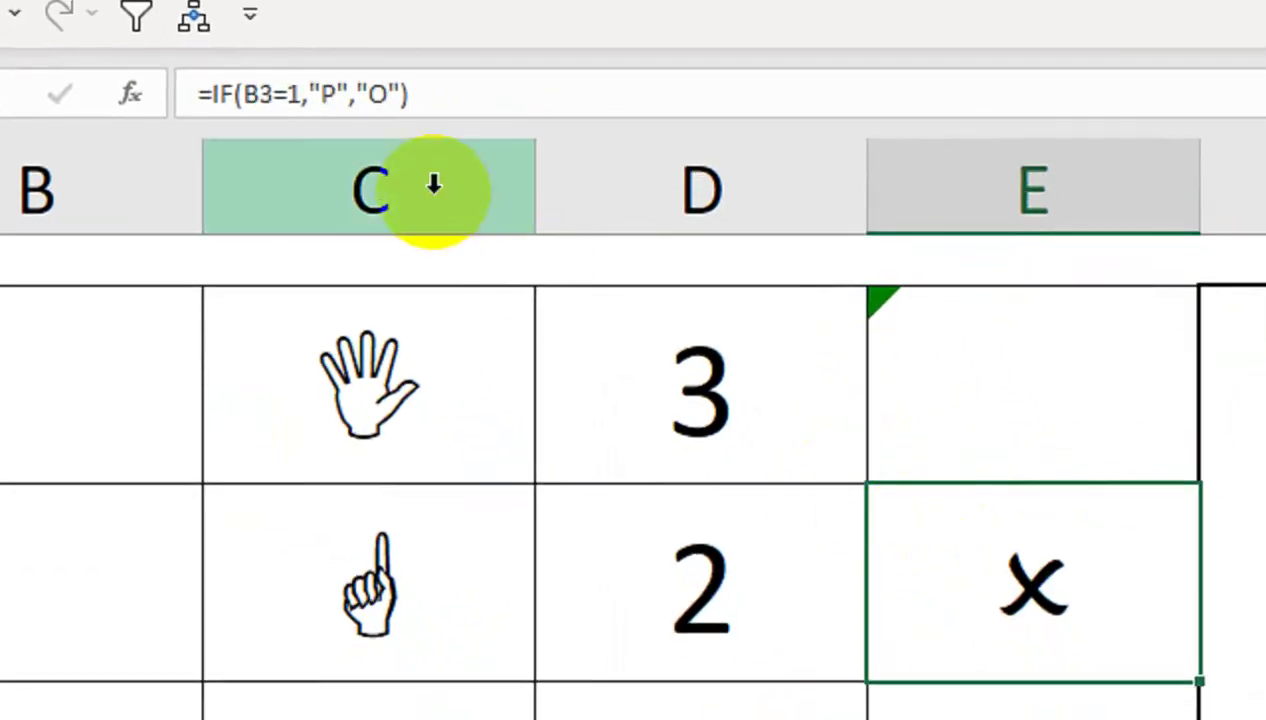
click(327, 176)
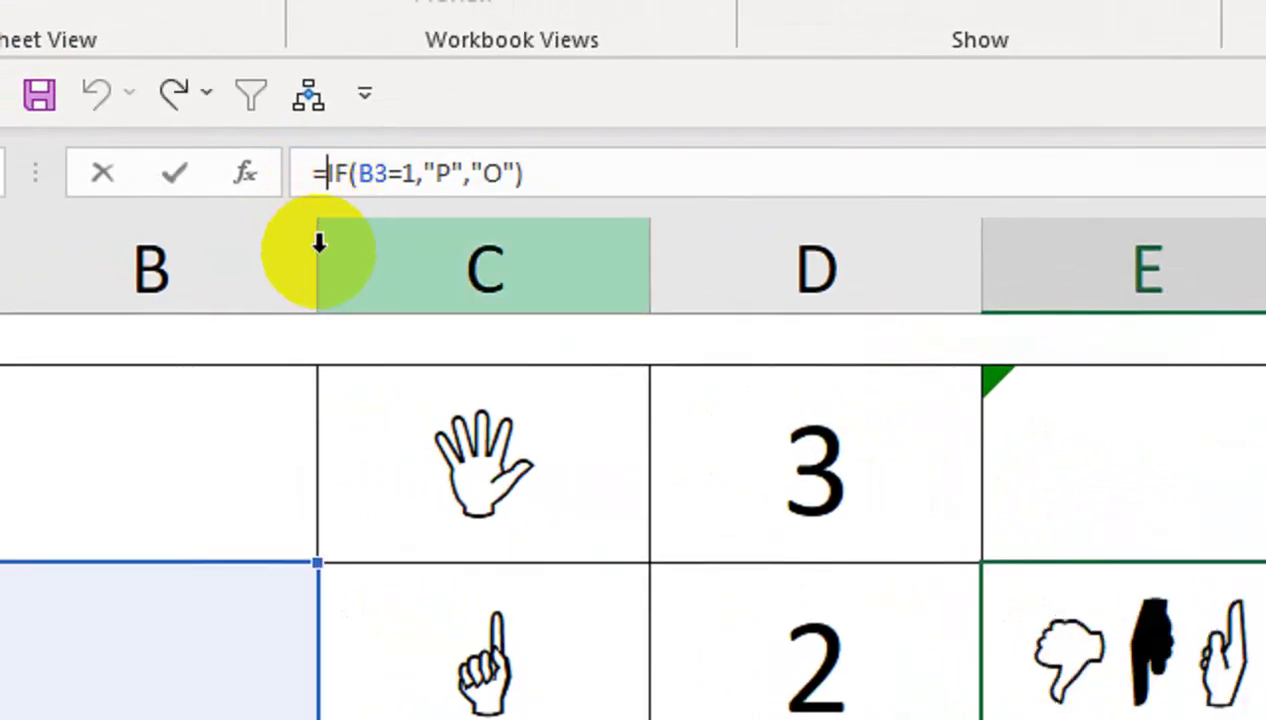
text(IF()
click(262, 640)
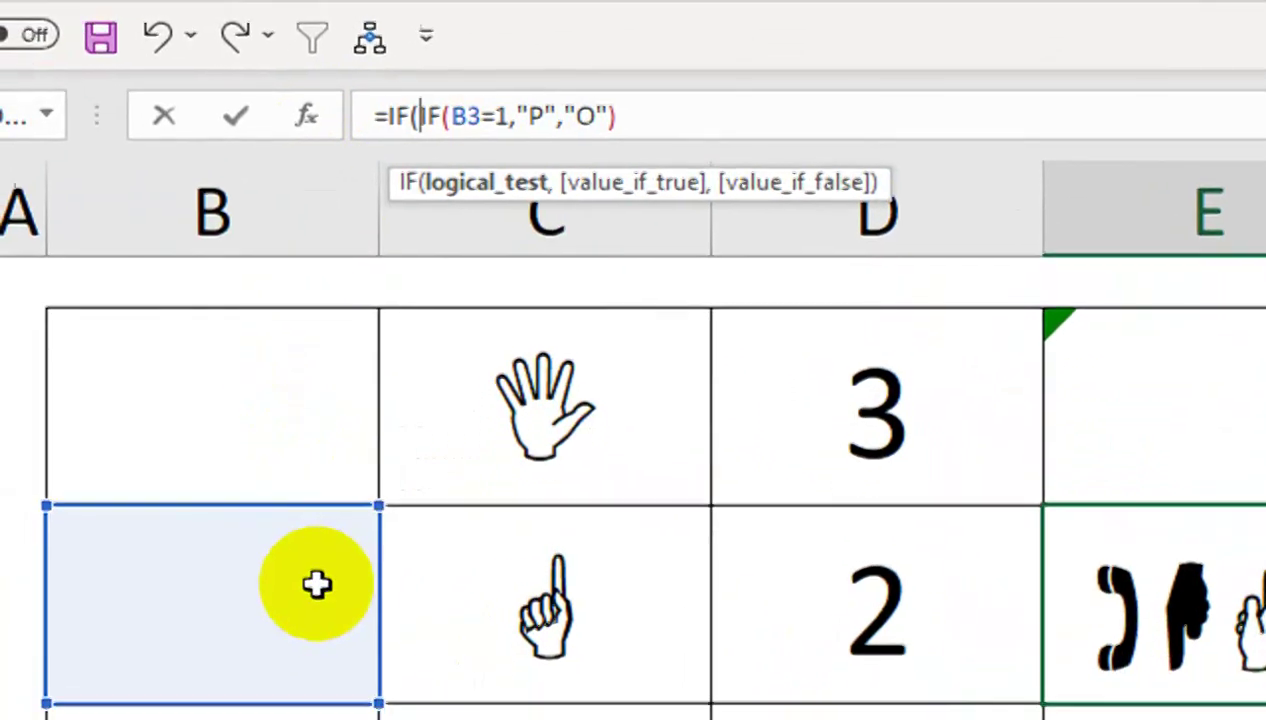
text(B3="")
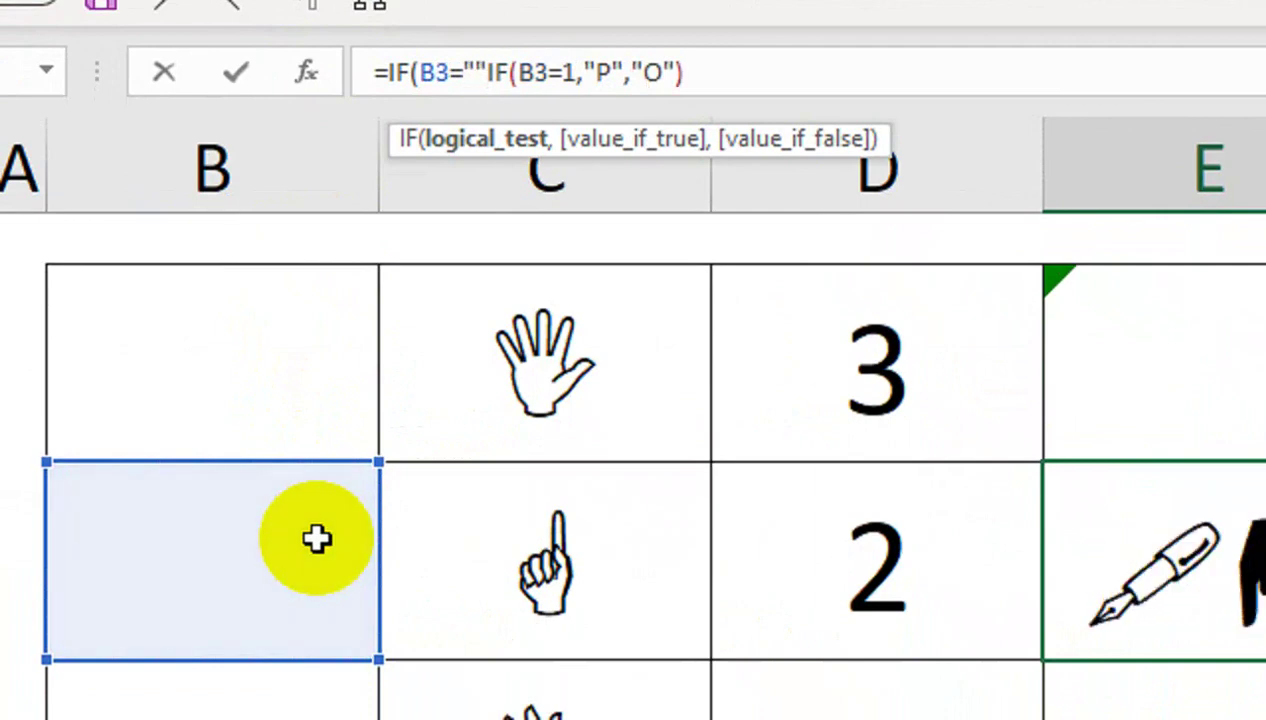
text(,"",)
key(Return)
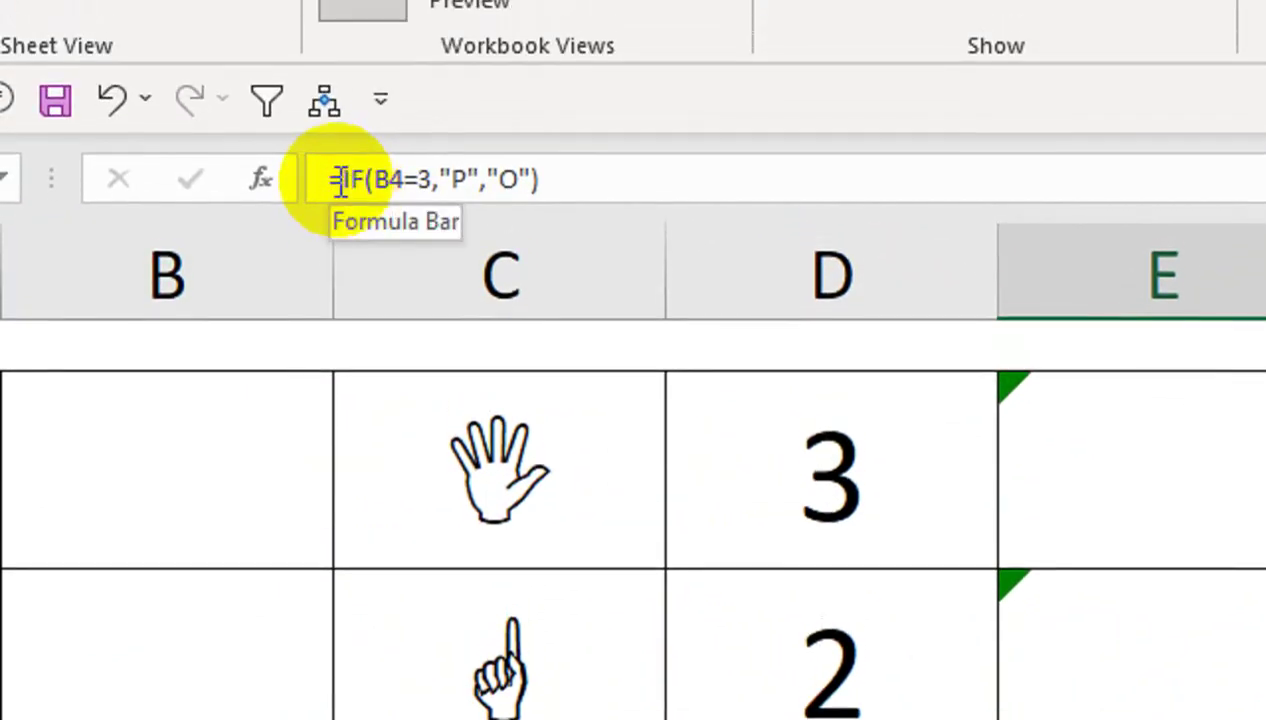
Wrap E4's mark formula in IF(B4="","",…) so it stays blank when B4 is empty.
click(341, 158)
text(IF()
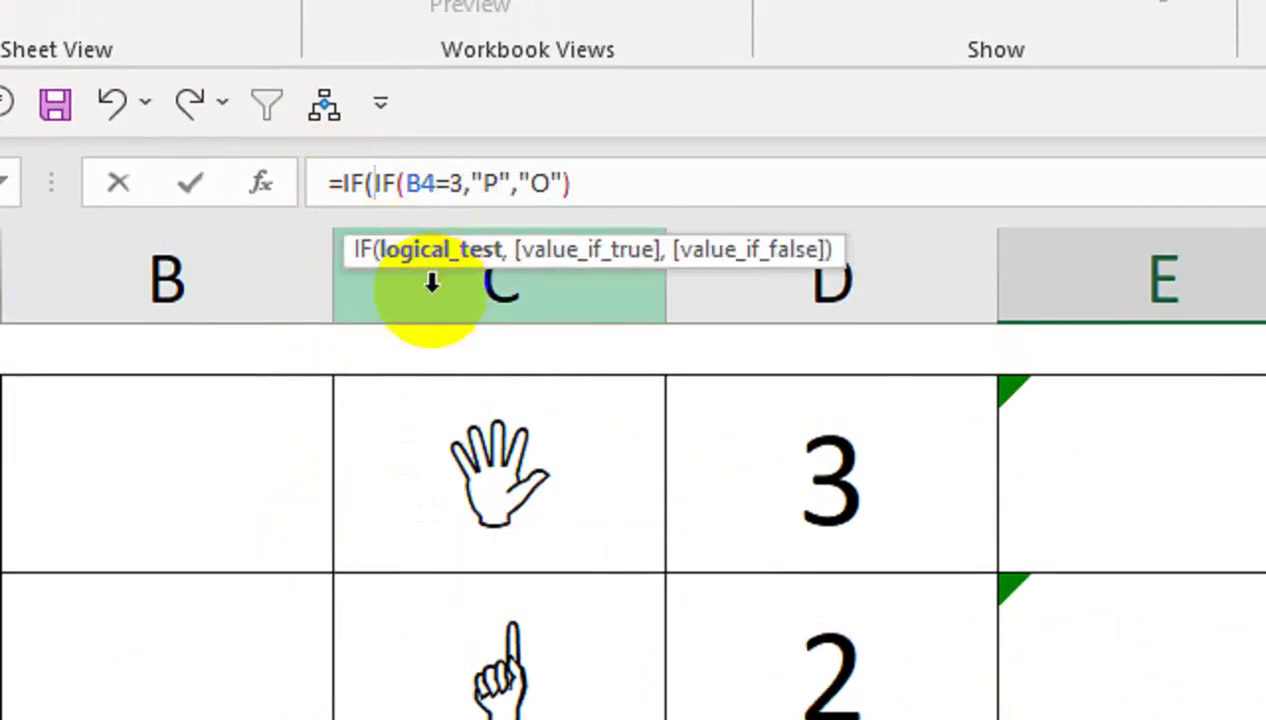
click(226, 719)
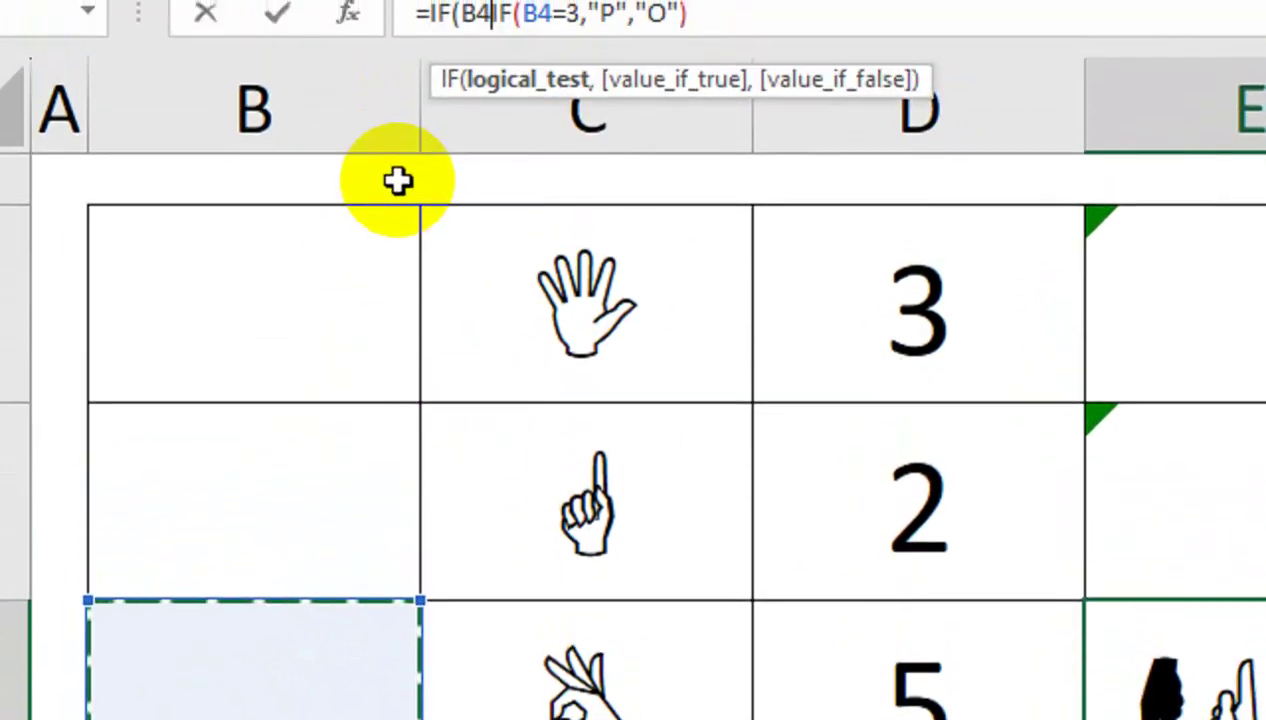
text(="")
text(,"",)
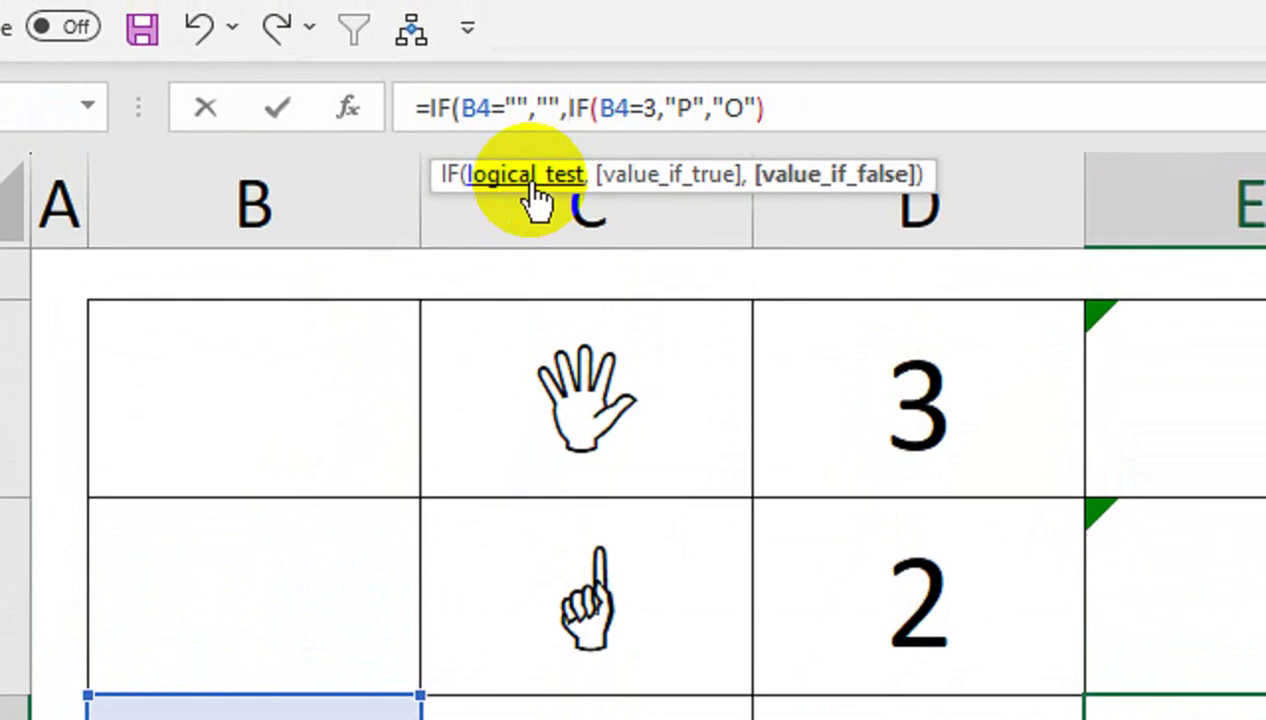
key(Return)
key(Return)
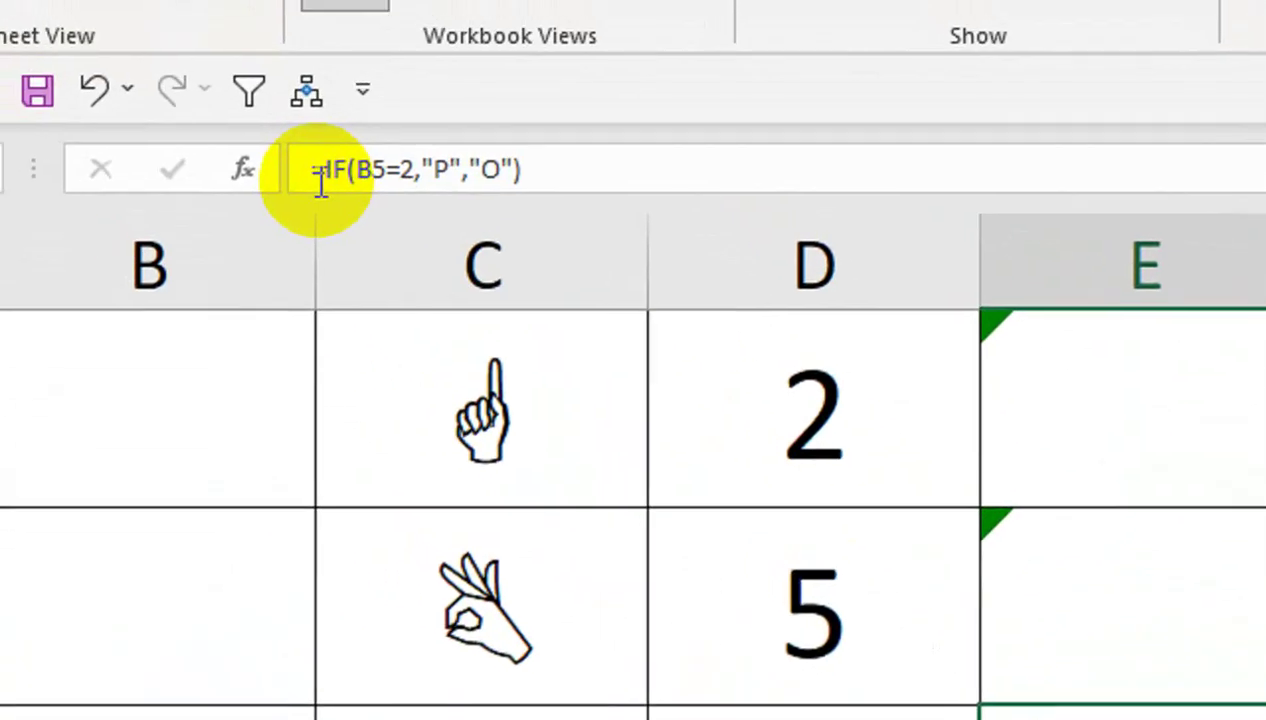
Wrap E5's formula to =IF(B5="","",IF(B5=2,"P","O")).
click(430, 122)
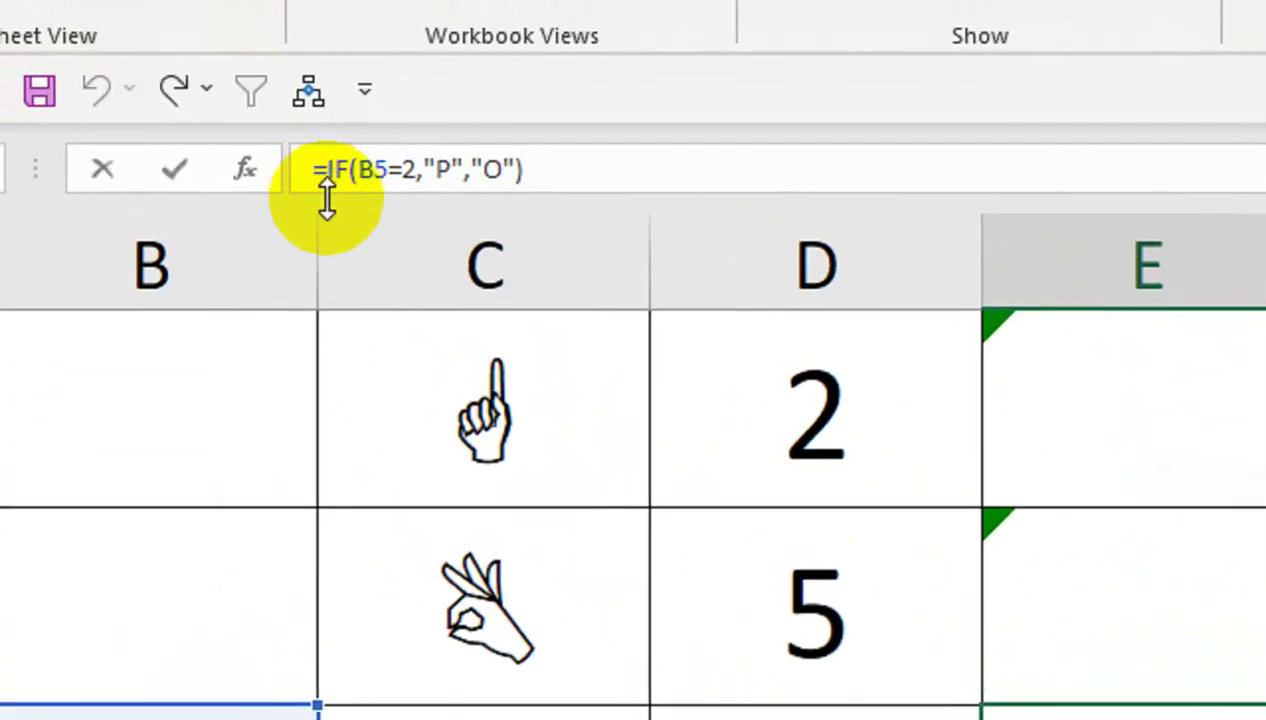
text(IF()
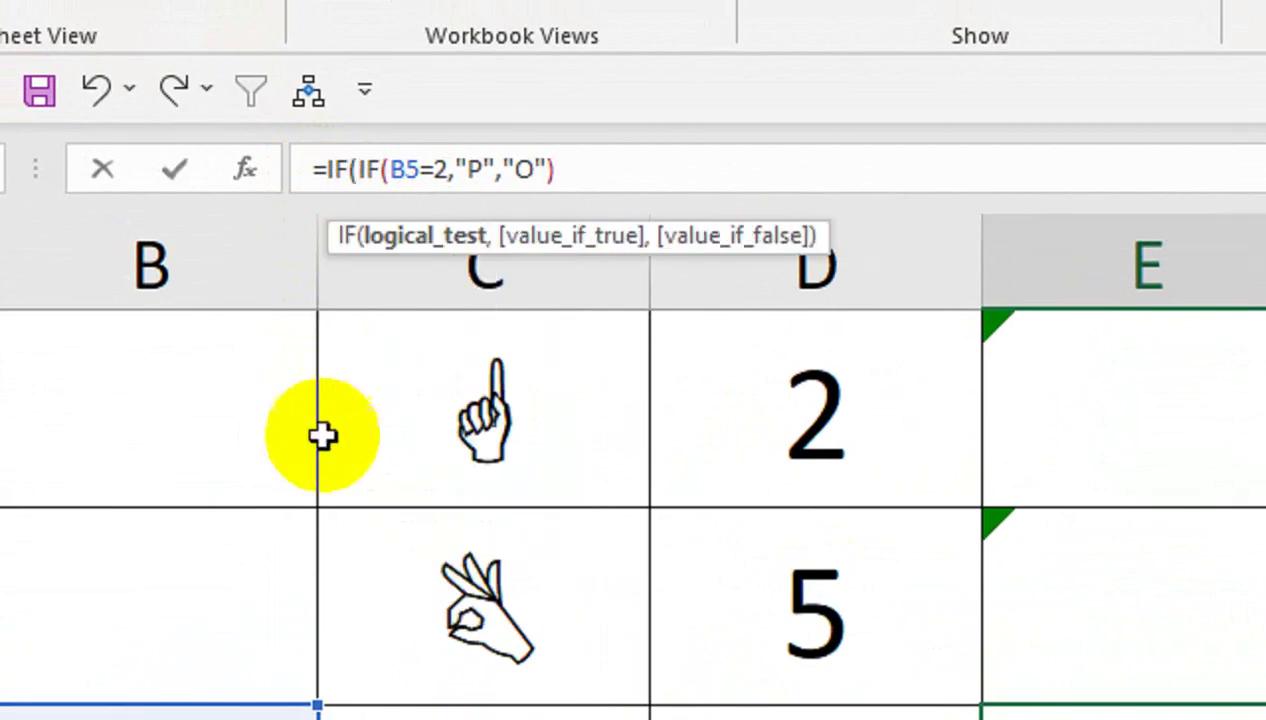
click(320, 540)
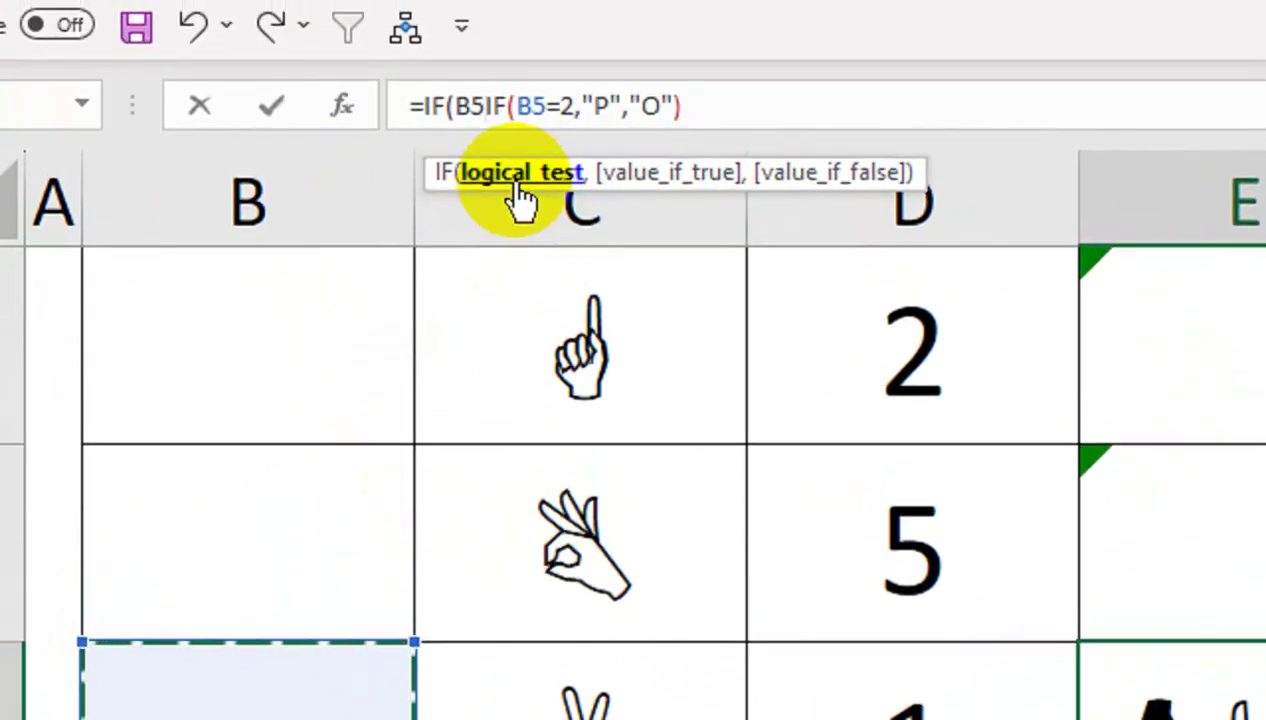
text(="","",)
key(Return)
key(Return)
Ignore the error flags on the selected column E mark cells.
mouse_move(950, 398)
mouse_down()
mouse_move(948, 386)
mouse_move(932, 546)
mouse_up()
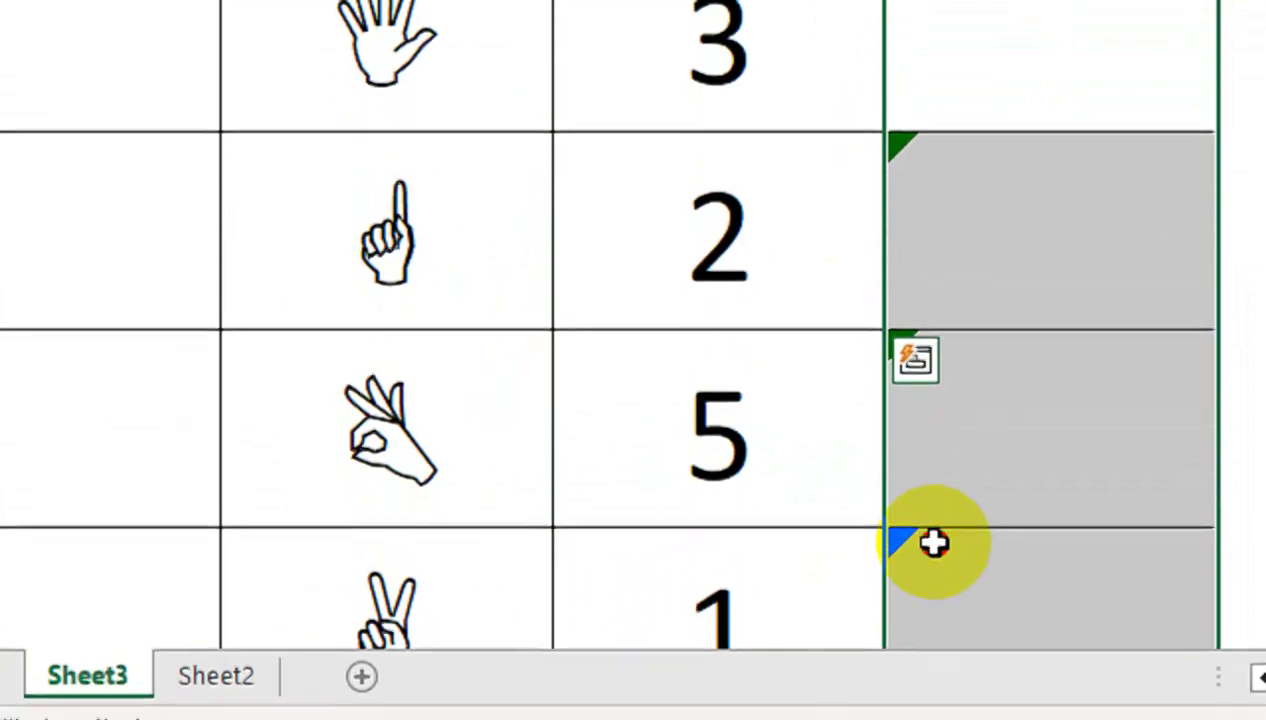
click(850, 178)
click(893, 380)
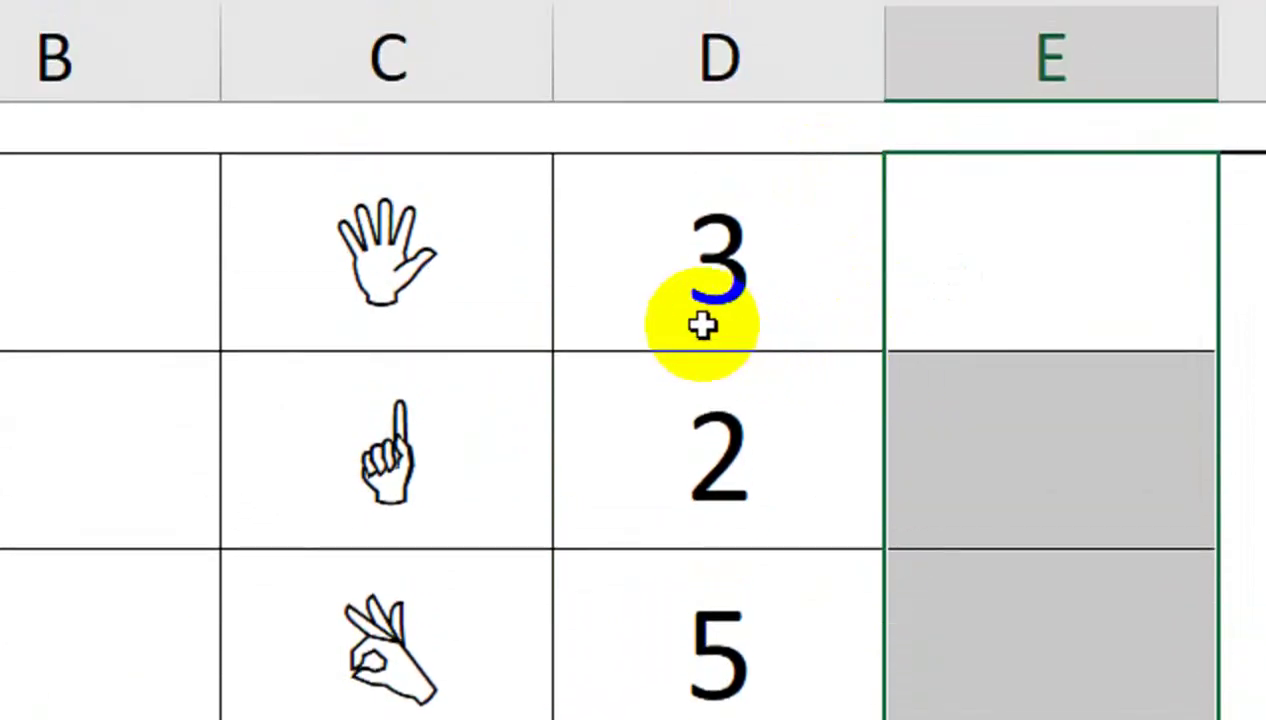
Enter 5 in B2, test the wrong answer 6, then restore 5.
click(200, 270)
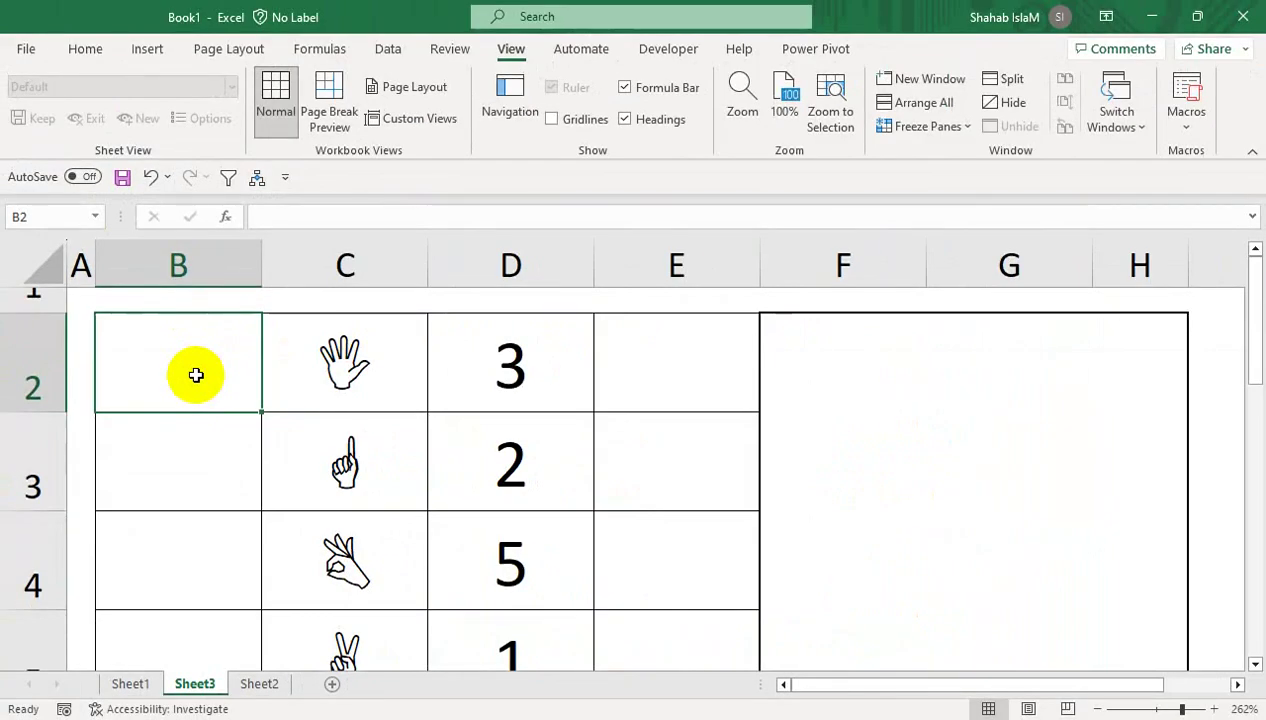
text(5)
key(Return)
click(196, 374)
text(6)
key(ctrl+Return)
text(5)
key(Return)
Enter answers 1 in B3 and 3 in B4, and correct B5 from 5 to 2.
text(1)
key(Return)
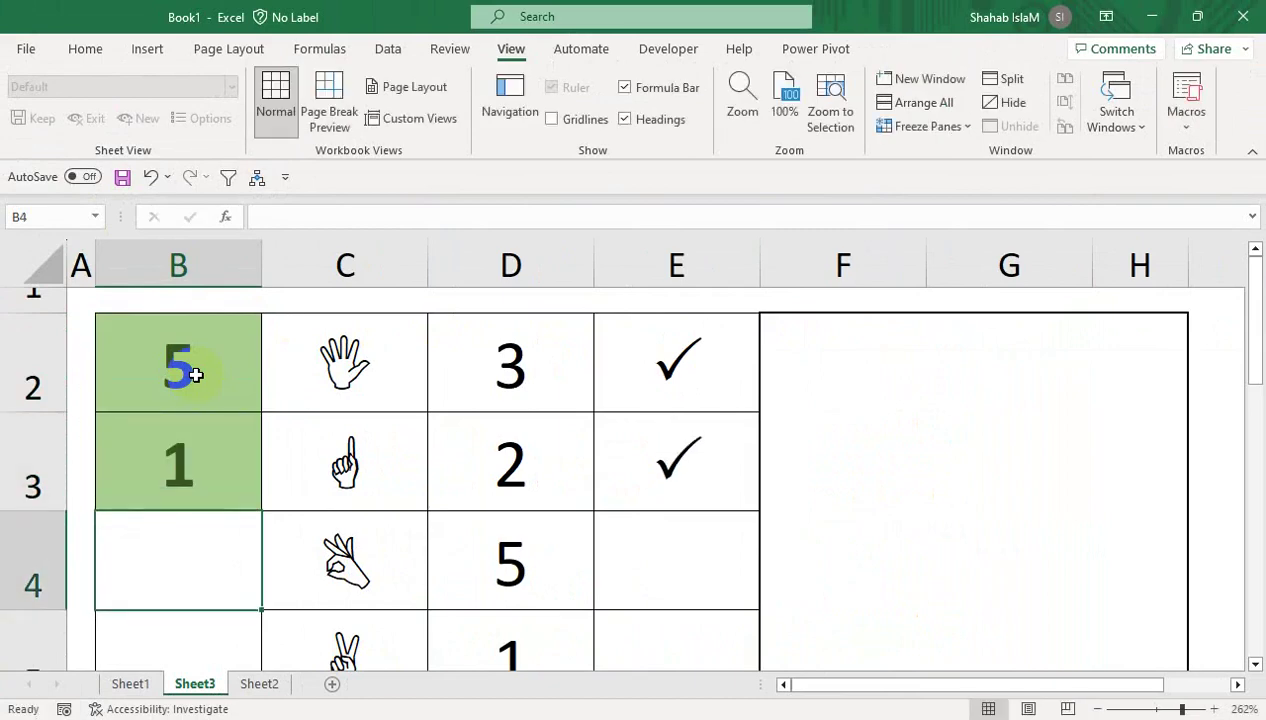
text(2)
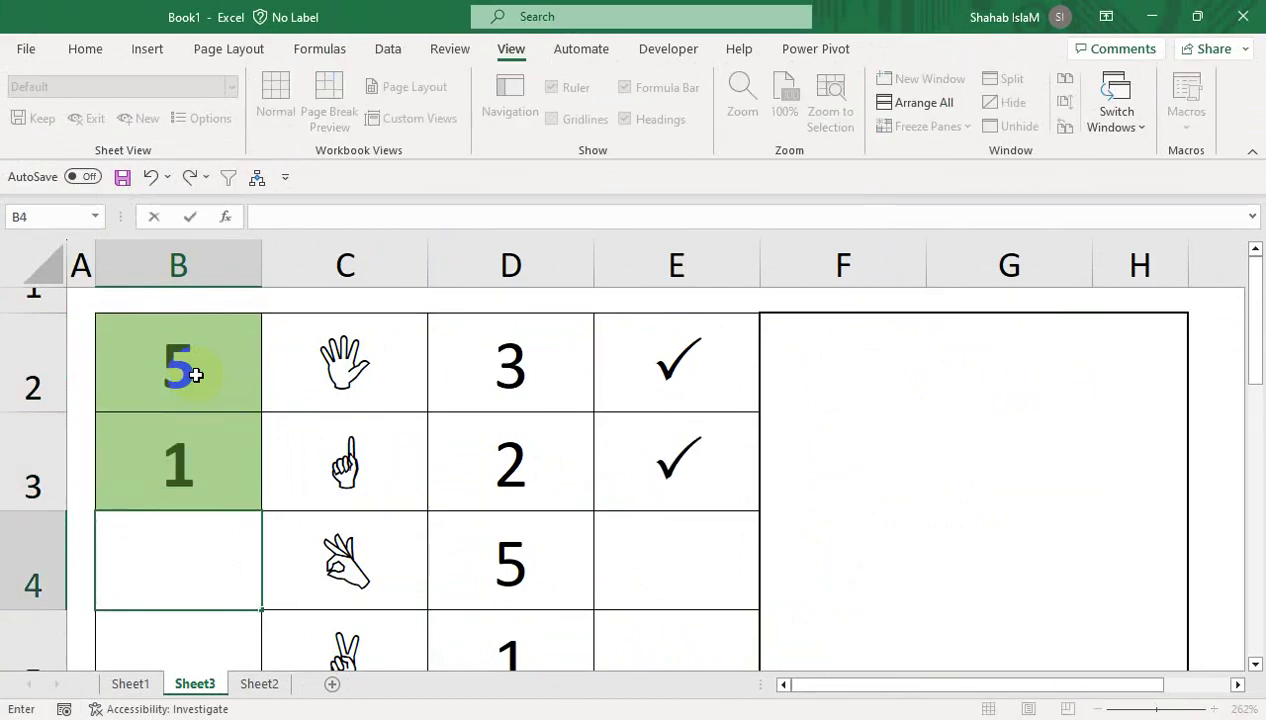
text(3)
key(Return)
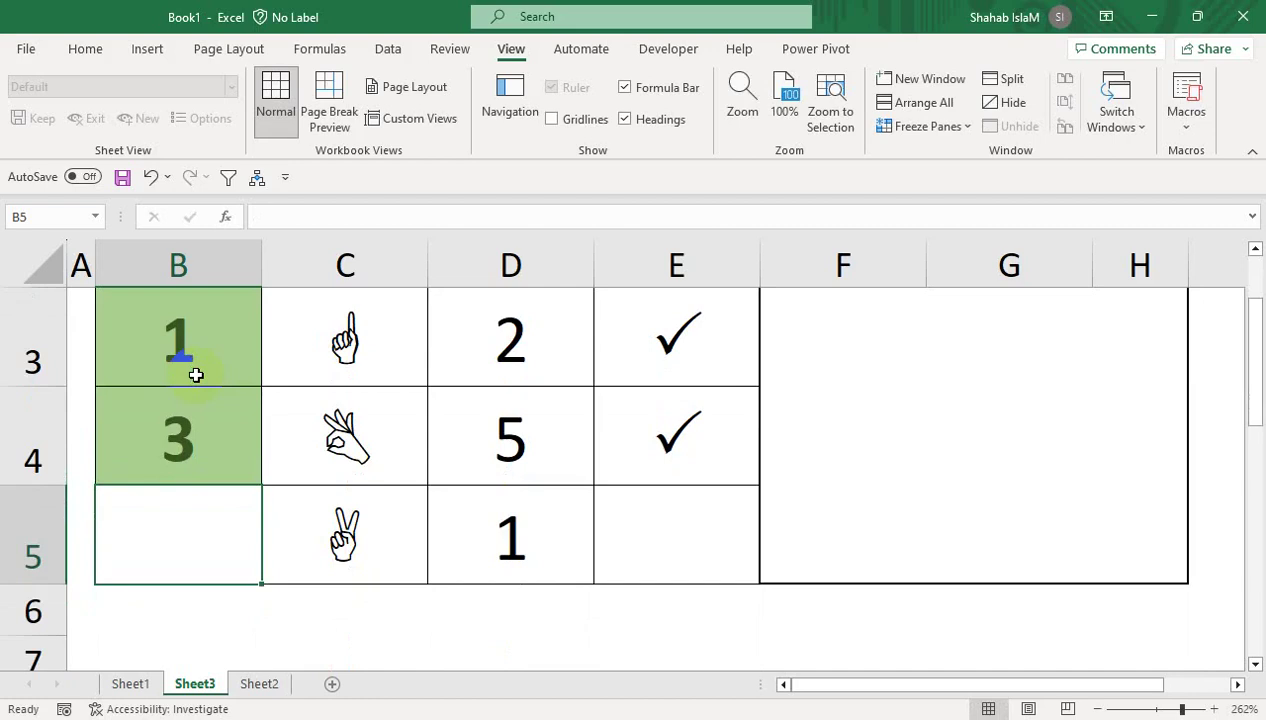
text(5)
key(Return)
key(Up)
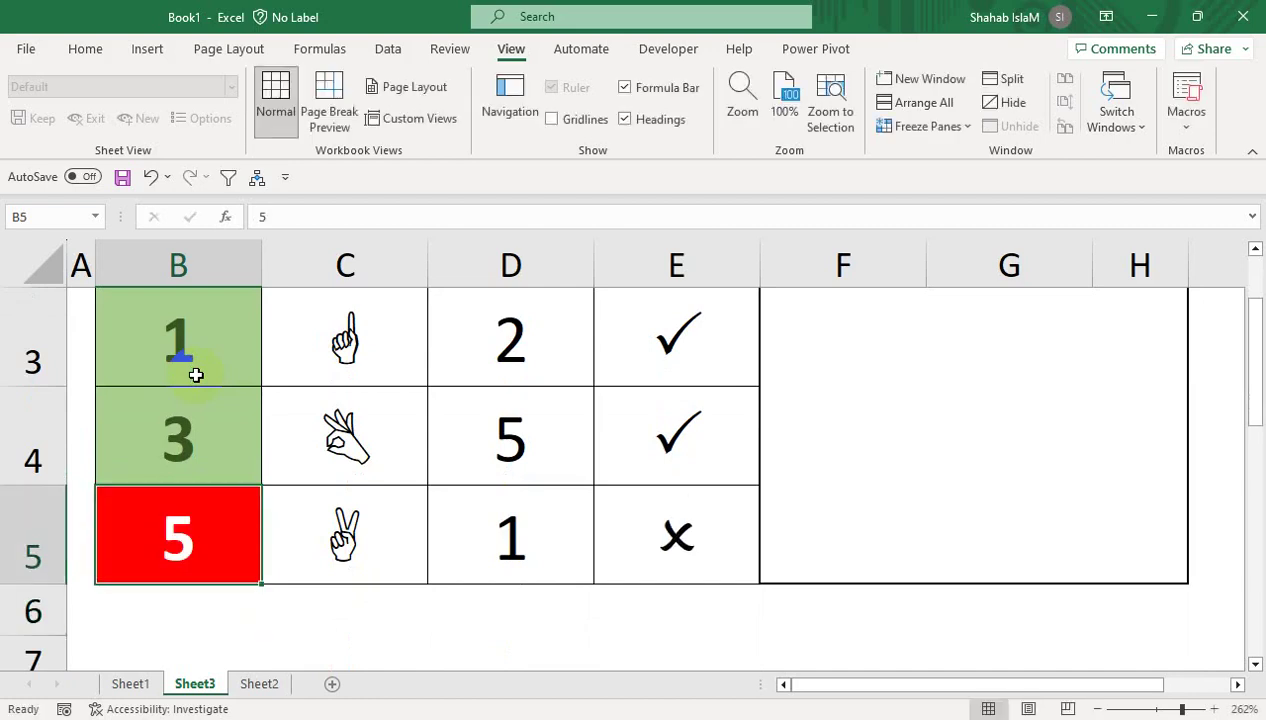
key(Up)
key(Up)
key(Up)
key(Up)
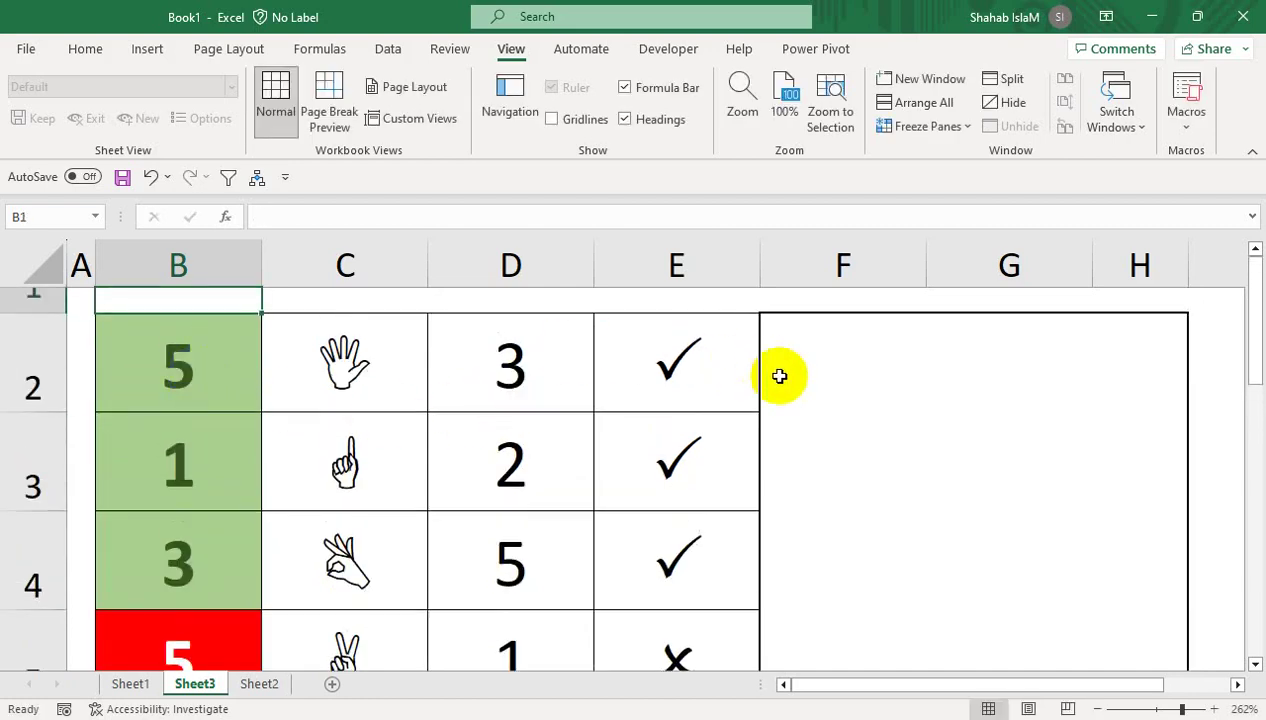
click(243, 648)
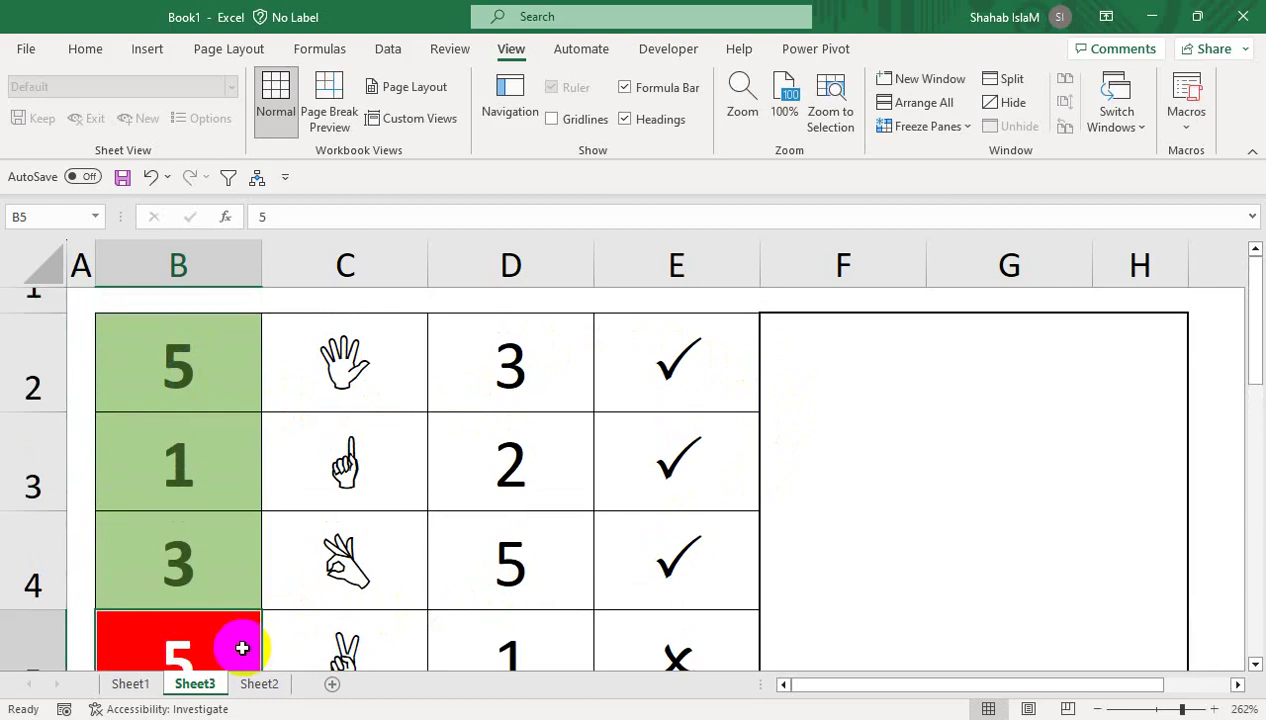
text(2)
key(Tab)
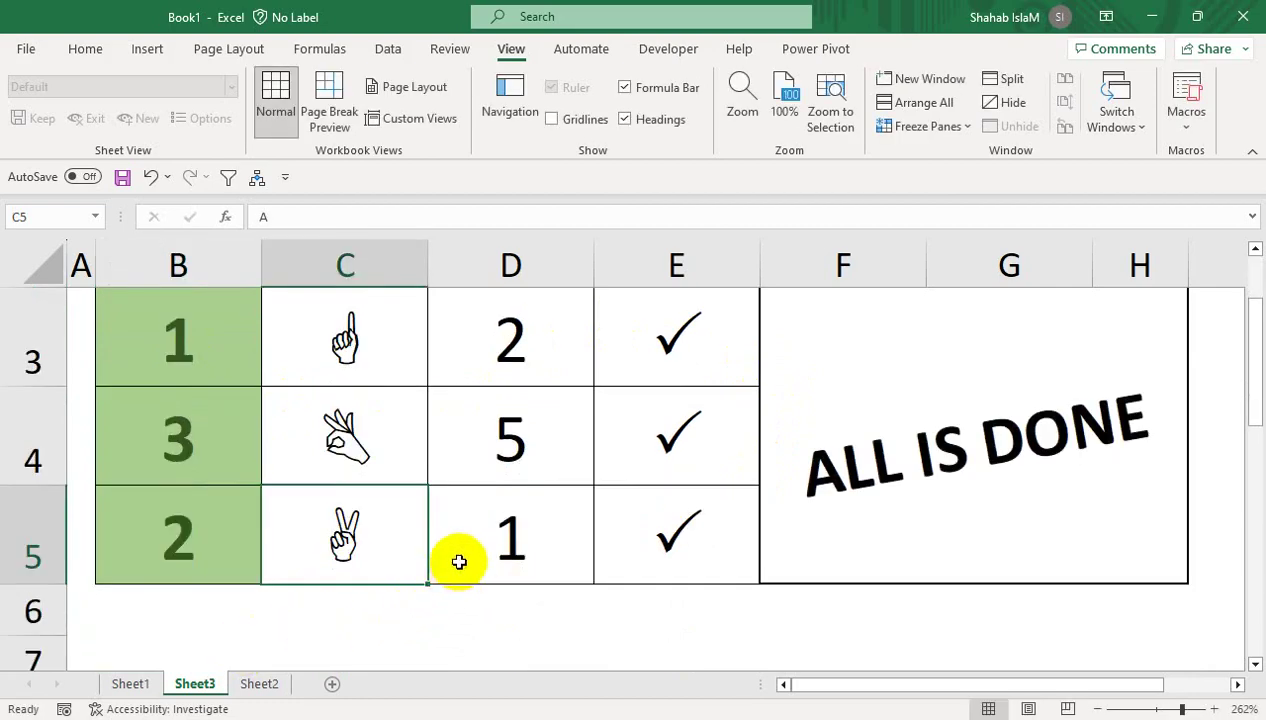
Select D1 and zoom the sheet out to 238%.
drag(459, 562, 438, 169)
click(486, 305)
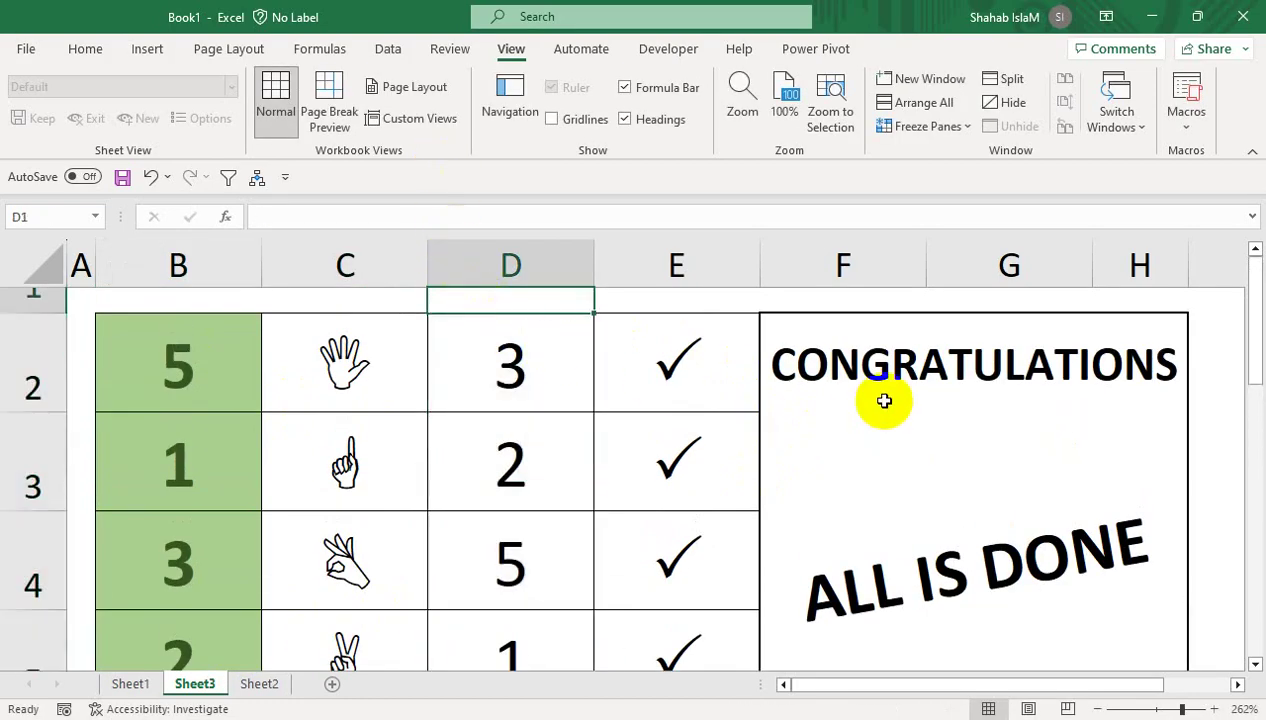
drag(1182, 710, 1179, 710)
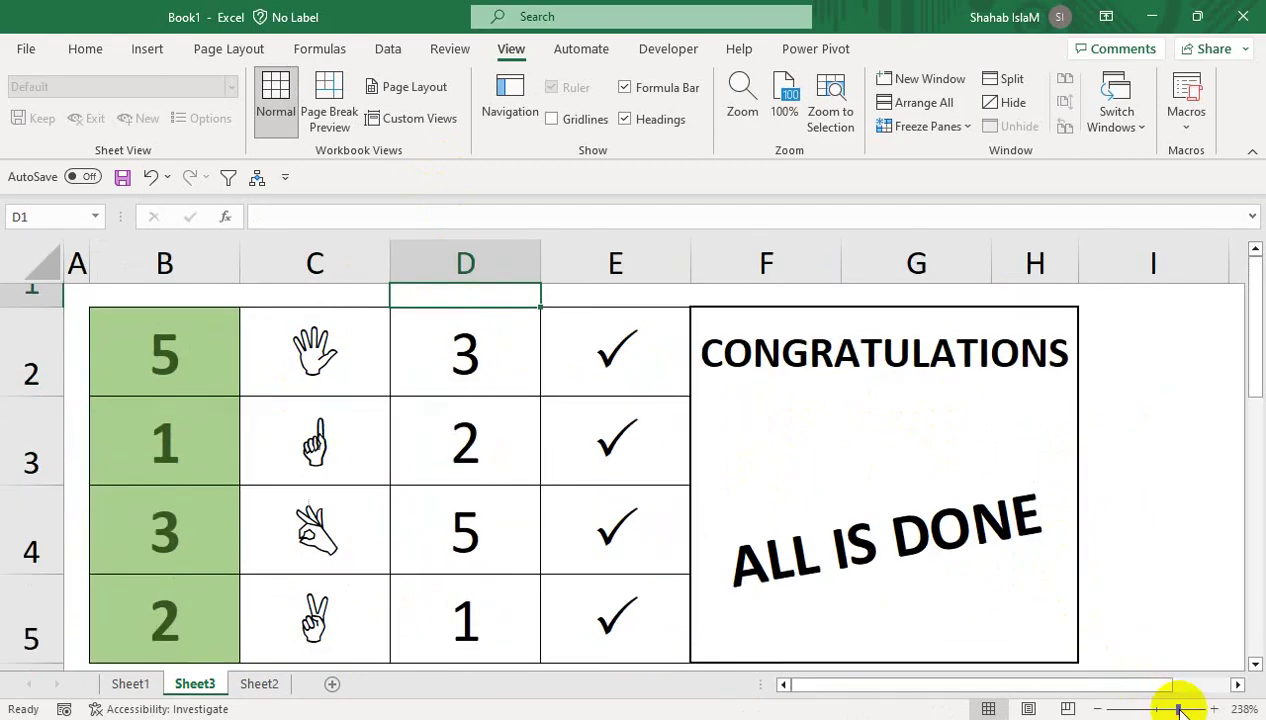
Widen column A slightly, then test the wrong answer 4 in B2 before restoring 5.
drag(89, 268, 118, 272)
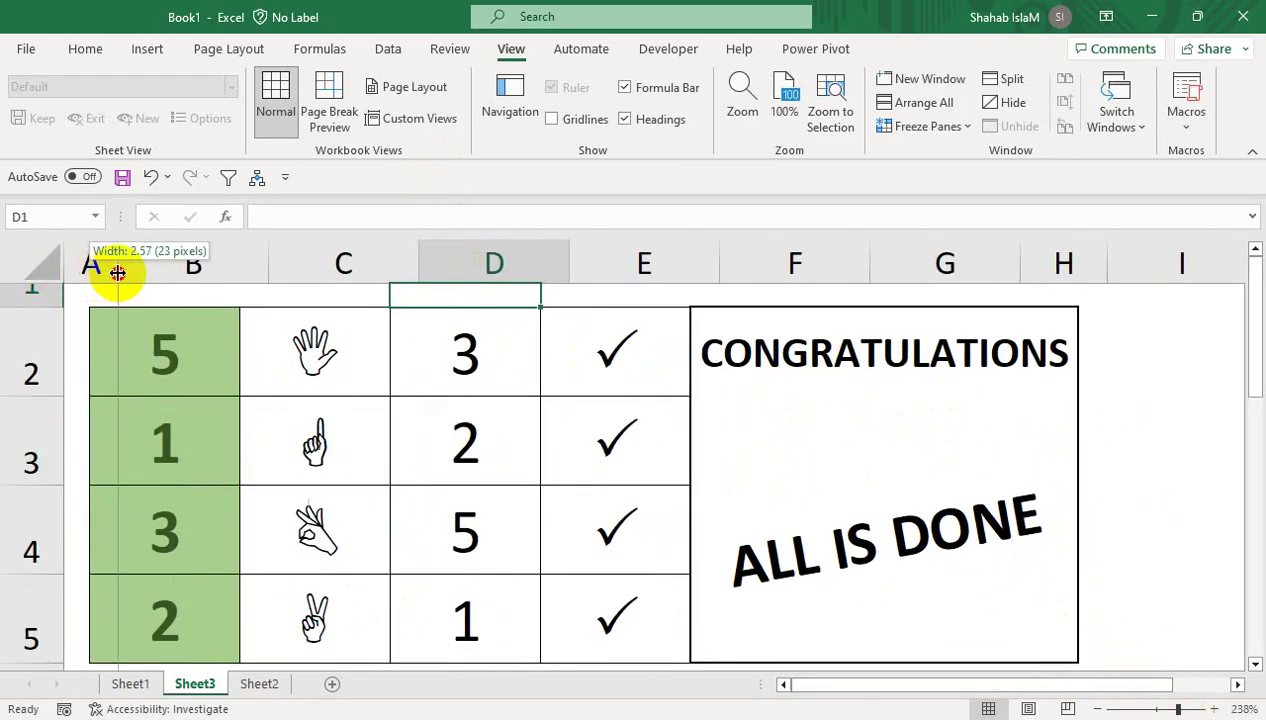
click(214, 361)
text(4)
key(Return)
click(213, 362)
text(5)
key(Return)
Test wrong answers 6, 3 and 6 in B3, then restore the correct answer 1.
text(6)
key(Return)
key(Up)
key(Delete)
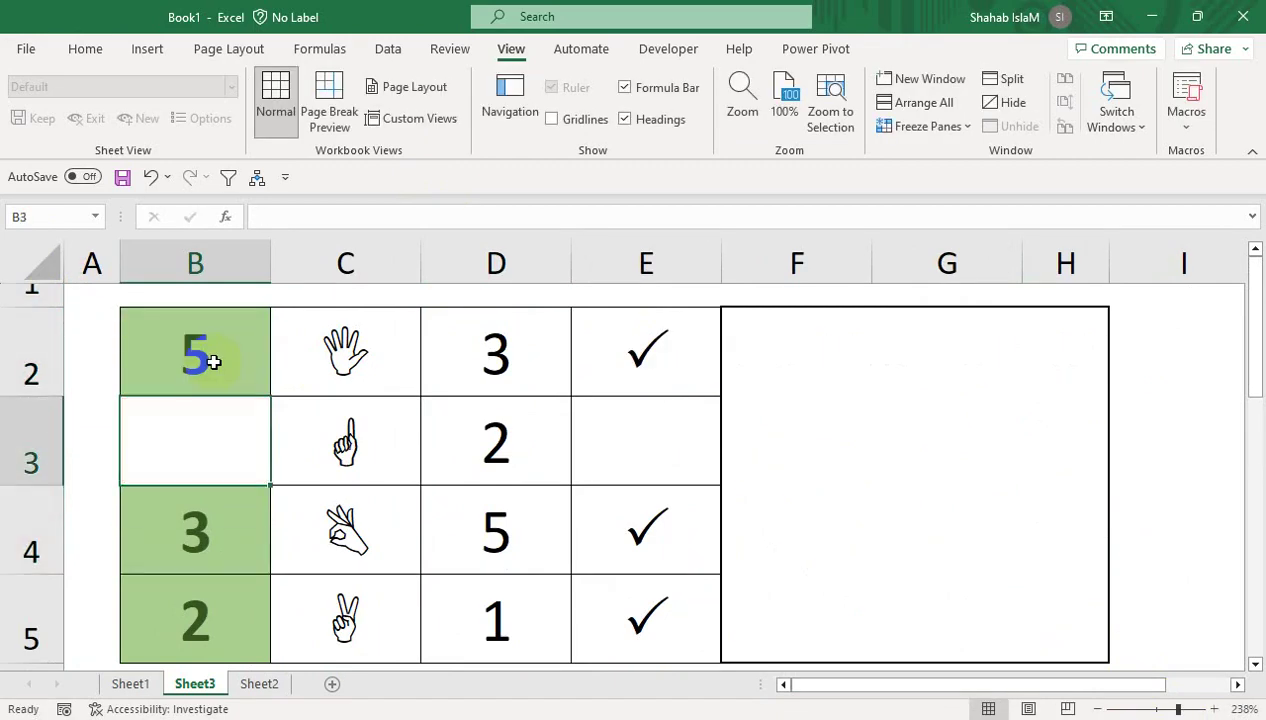
text(3)
key(Return)
key(Up)
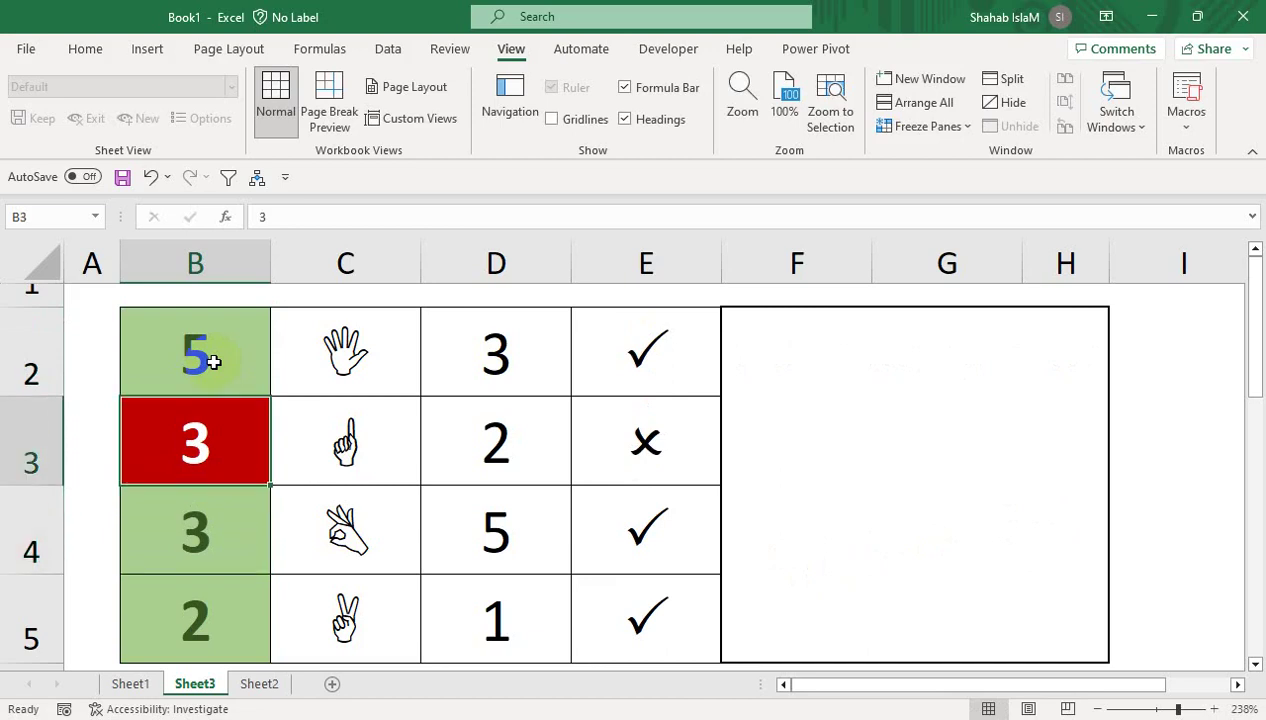
text(6)
key(Return)
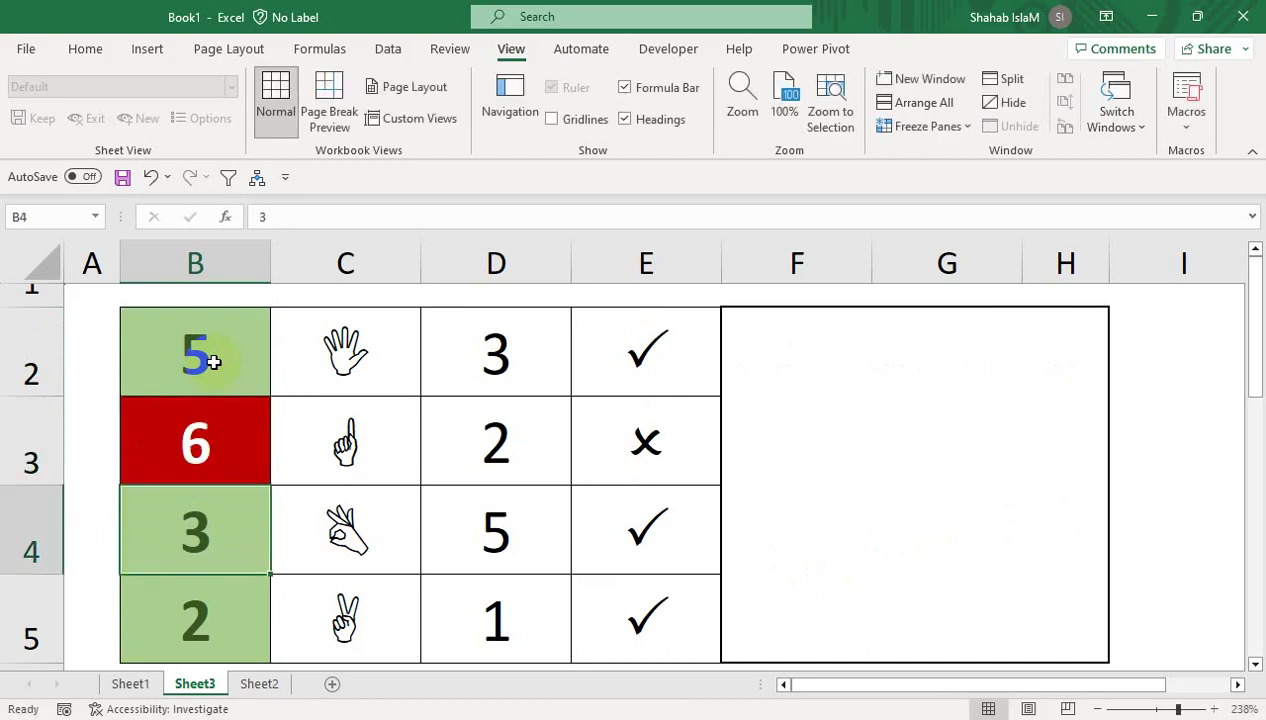
key(Up)
text(1)
key(Return)
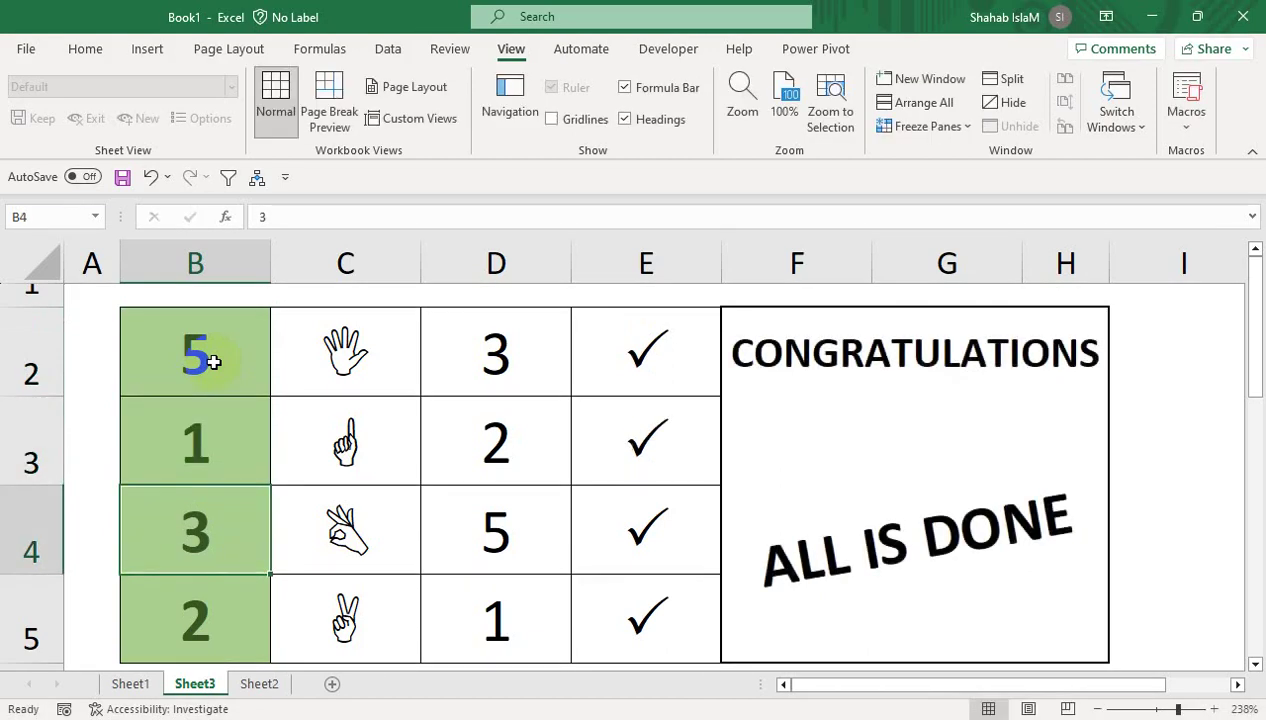
Test wrong answers in B4 (2) and B5 (3, 1), then restore 3 and 2.
text(2)
key(ctrl+Return)
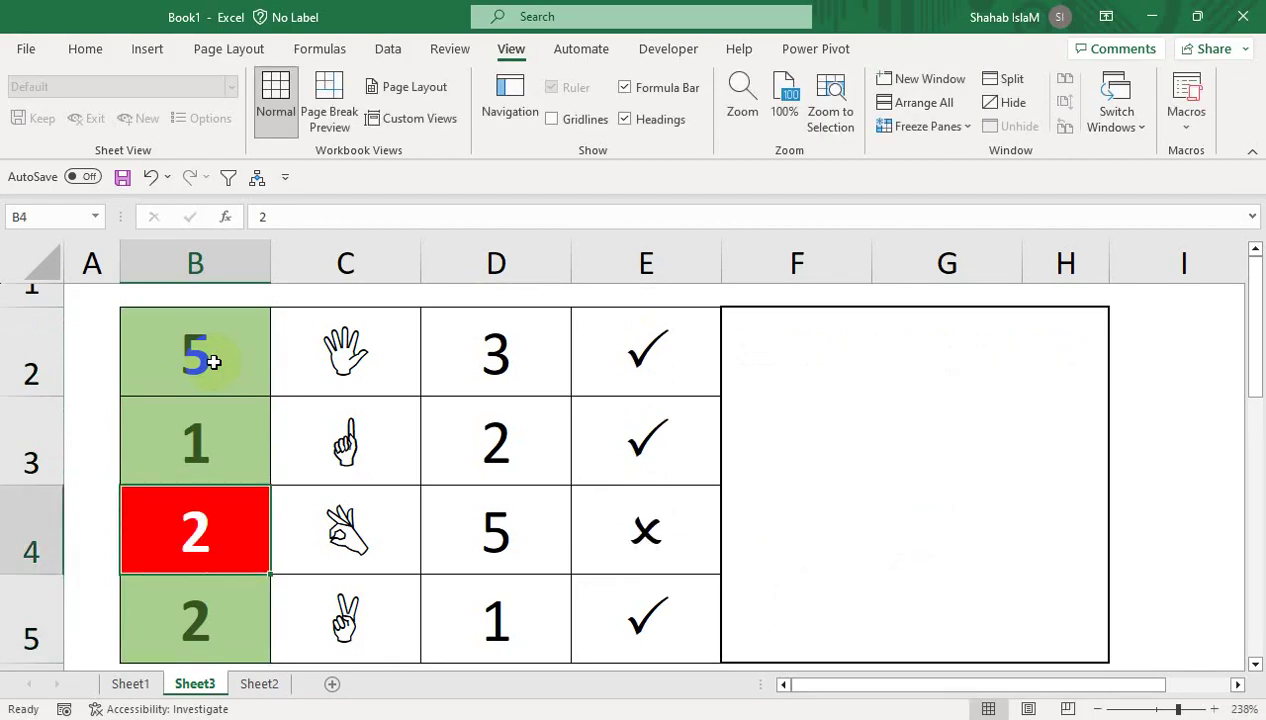
text(3)
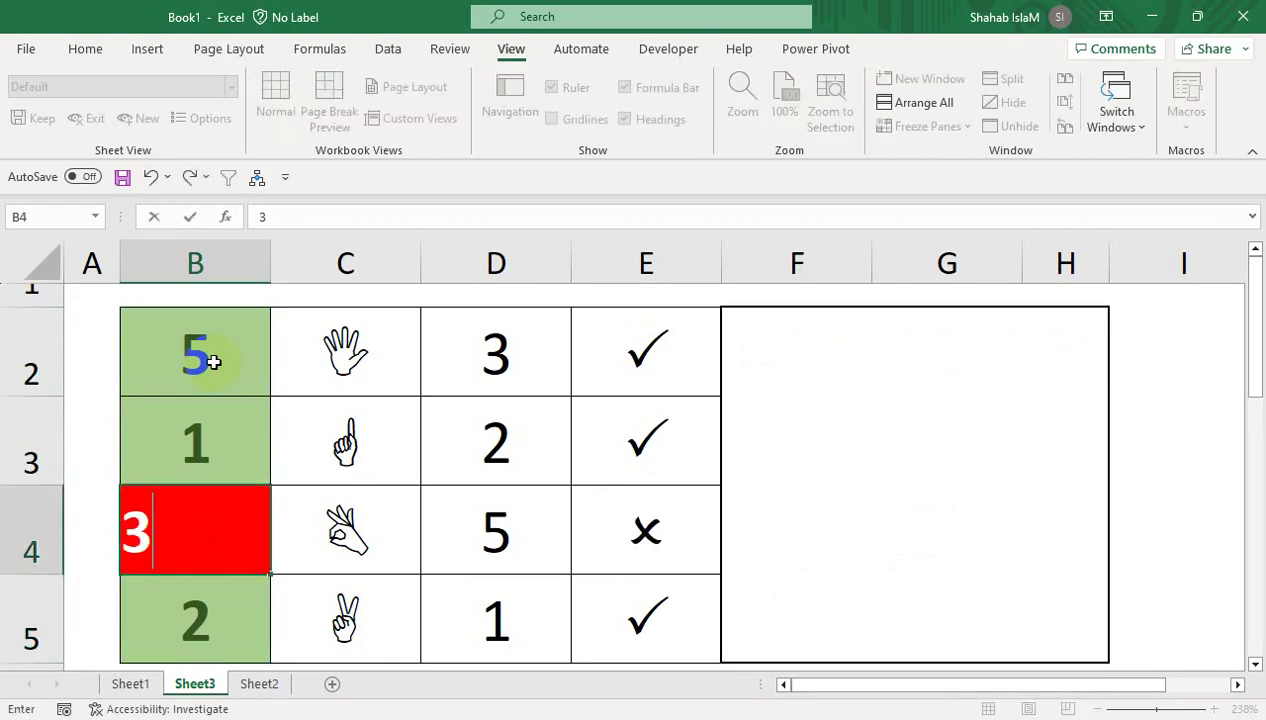
key(Return)
key(Left)
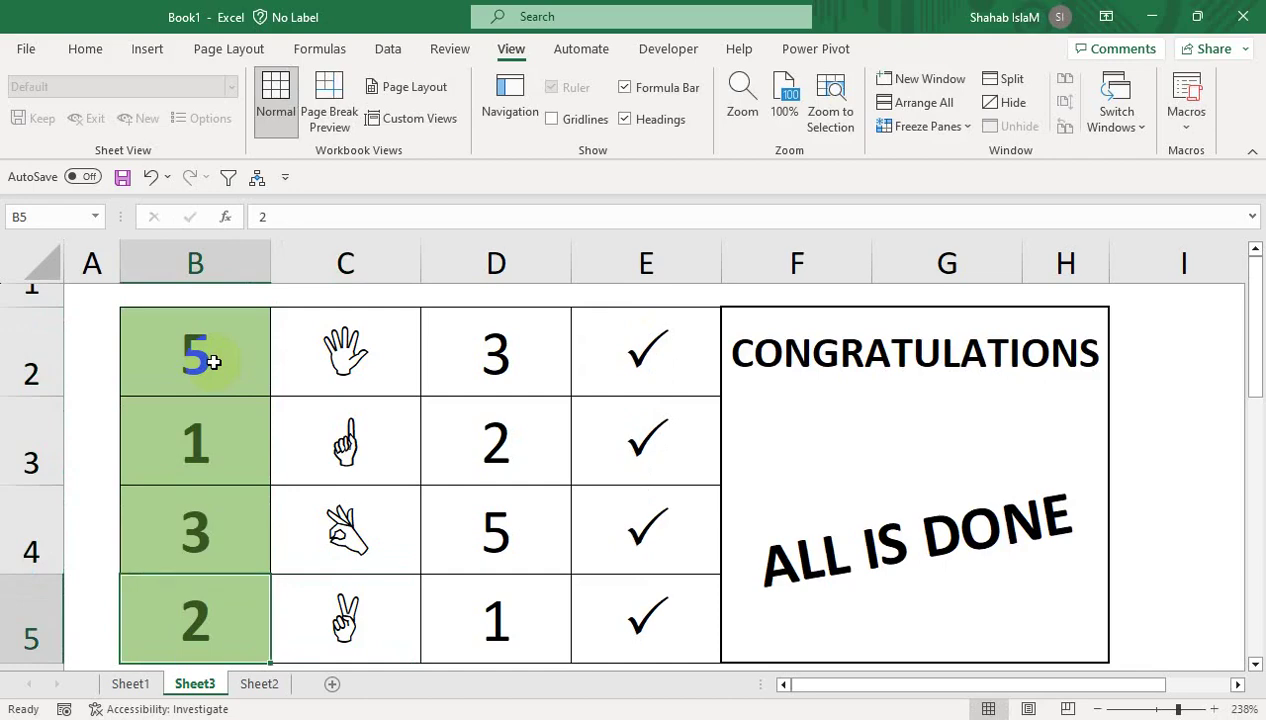
text(3)
key(Return)
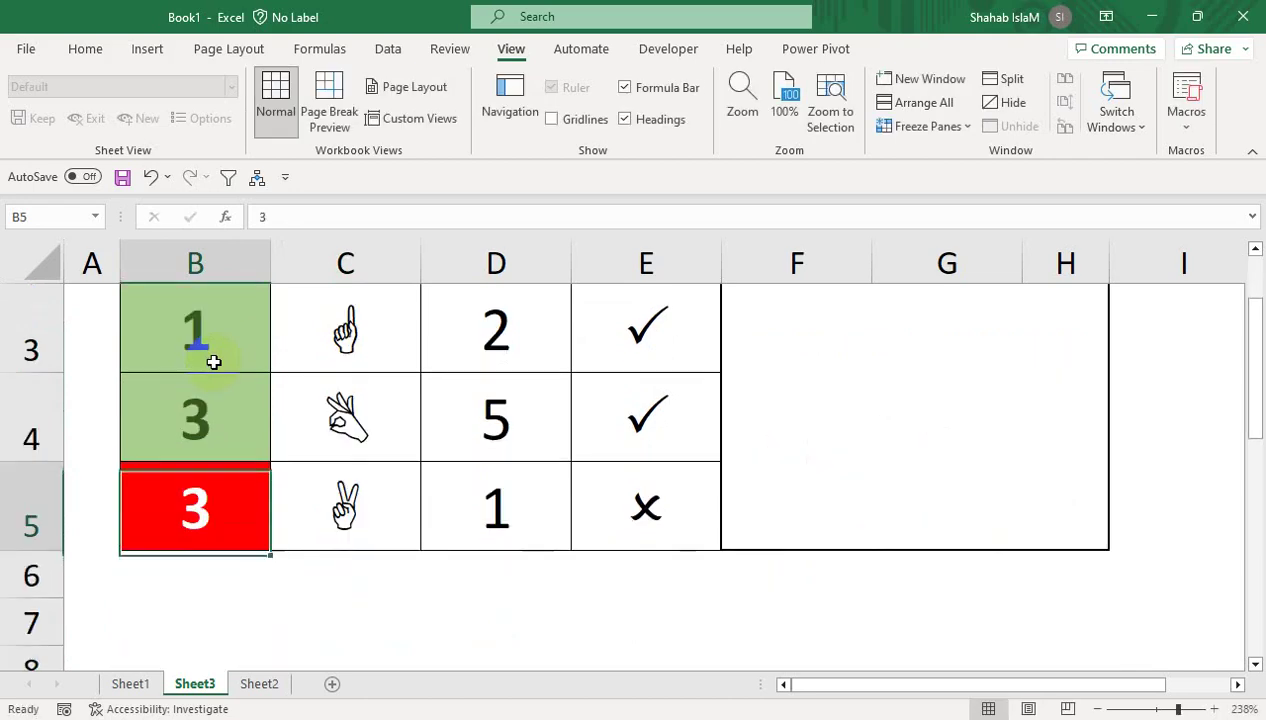
text(1)
key(Return)
key(Up)
key(Up)
key(Up)
key(Down)
key(Down)
text(2)
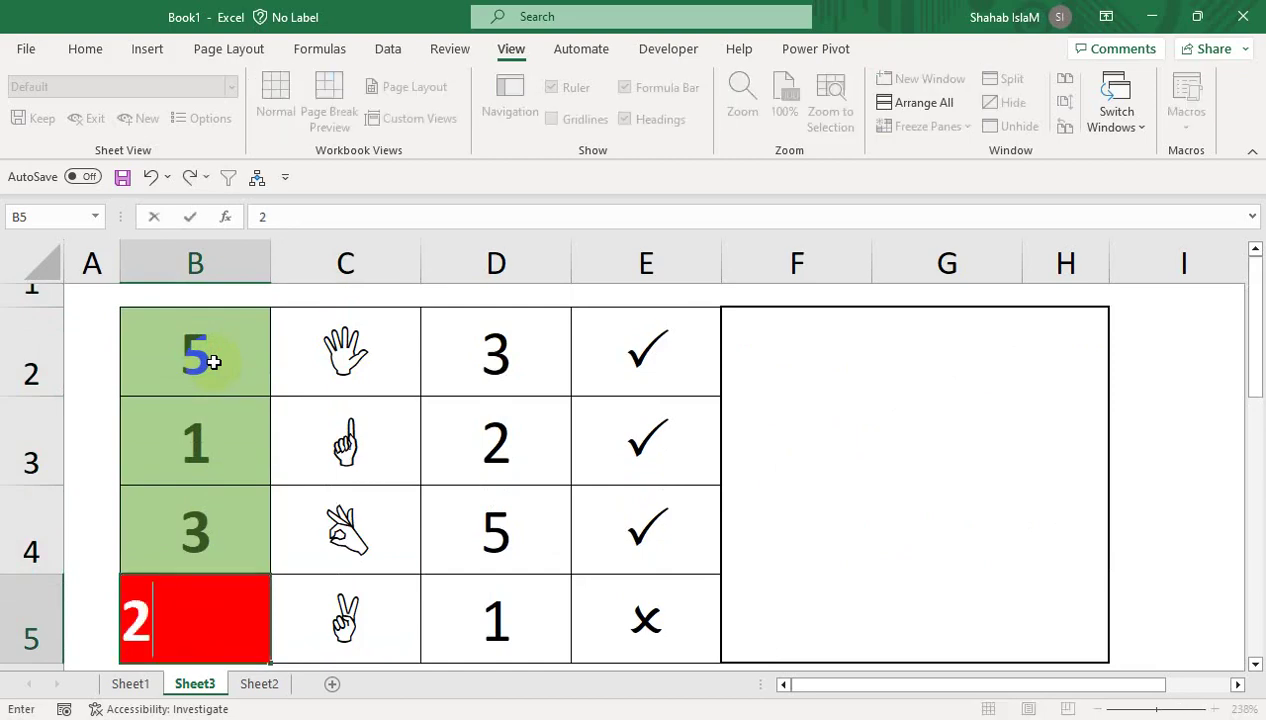
key(Tab)
click(925, 412)
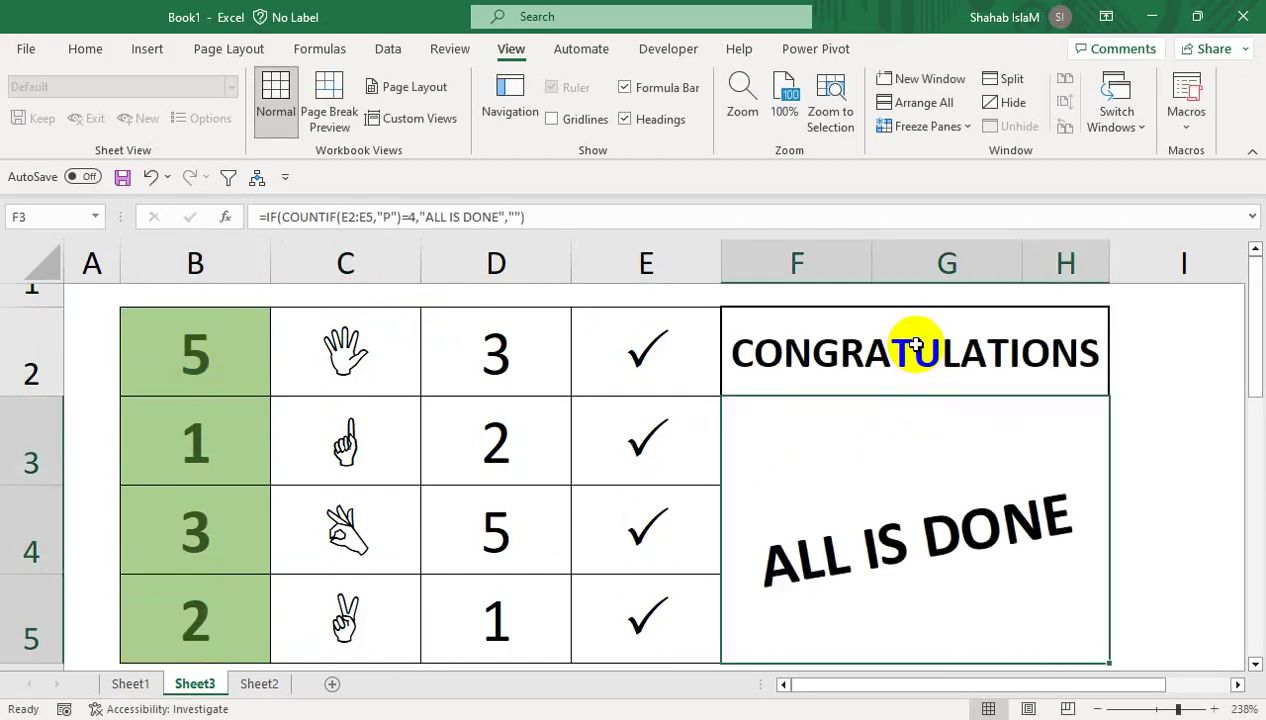
Inspect the CONGRATULATIONS banner and view the conditional formatting options without applying any.
click(915, 345)
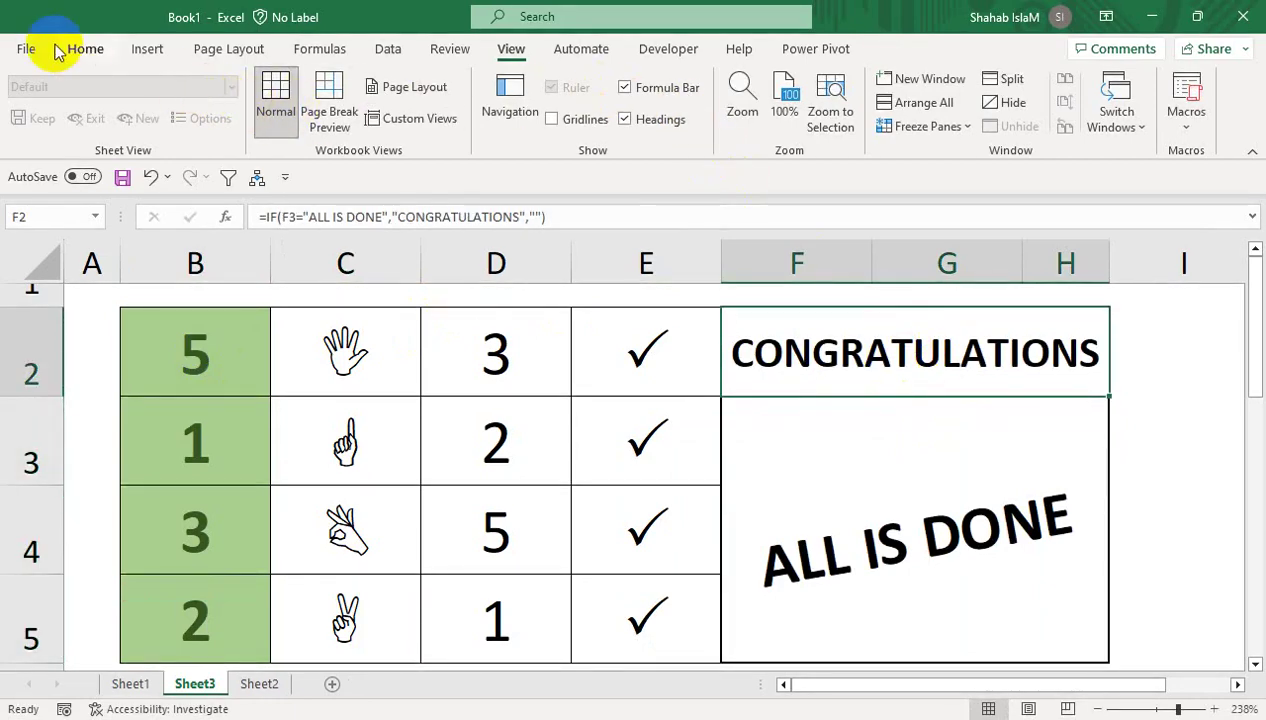
click(60, 49)
click(703, 105)
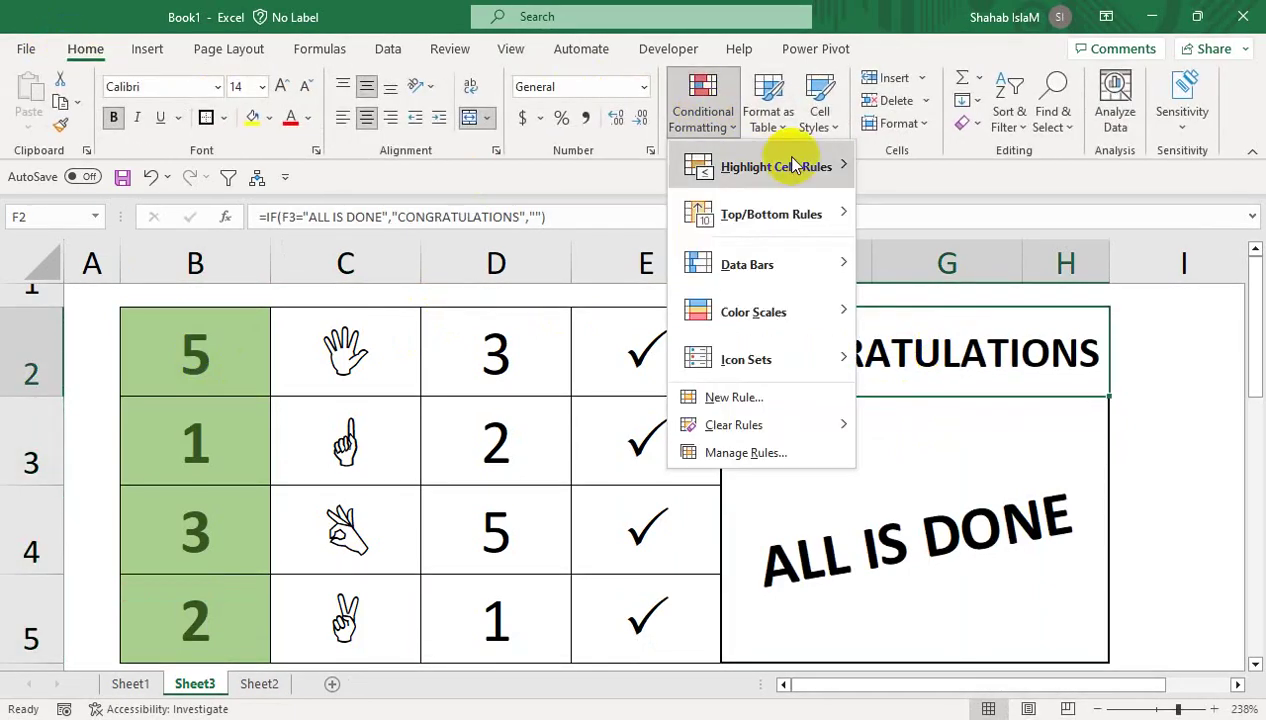
click(887, 320)
Re-commit the F2 CONGRATULATIONS formula and ignore its error flag.
click(527, 217)
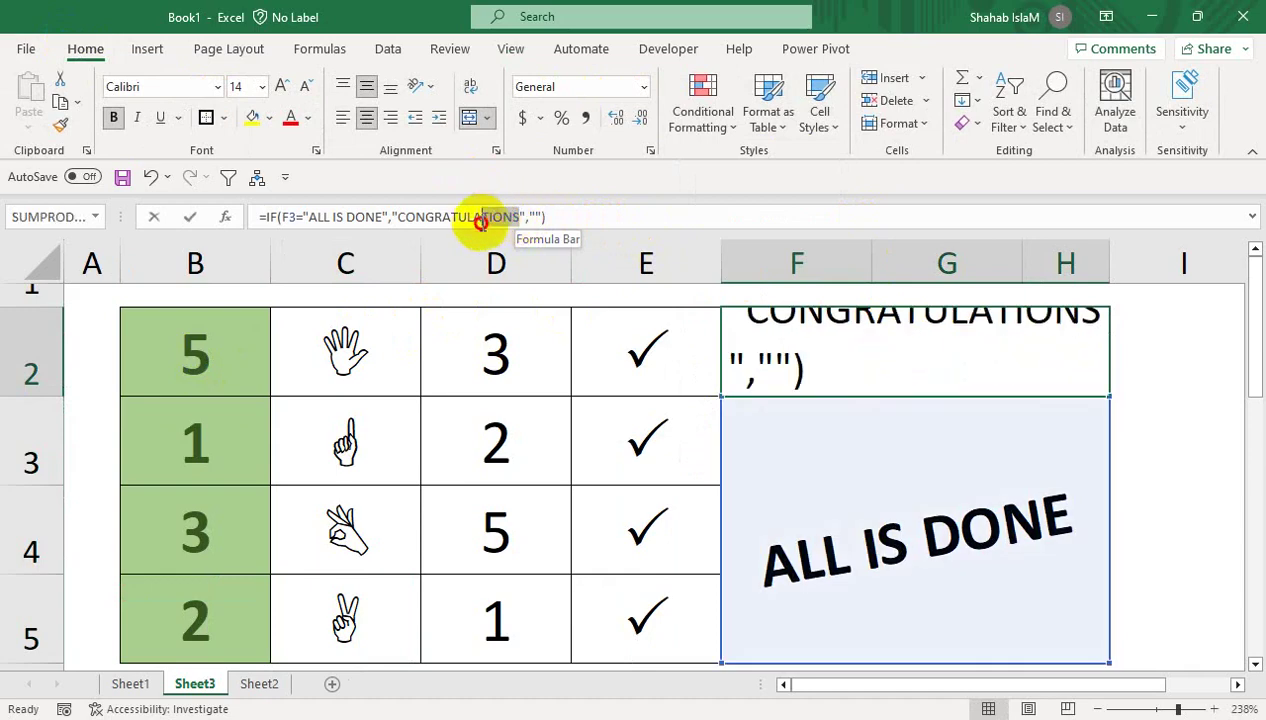
drag(519, 217, 403, 243)
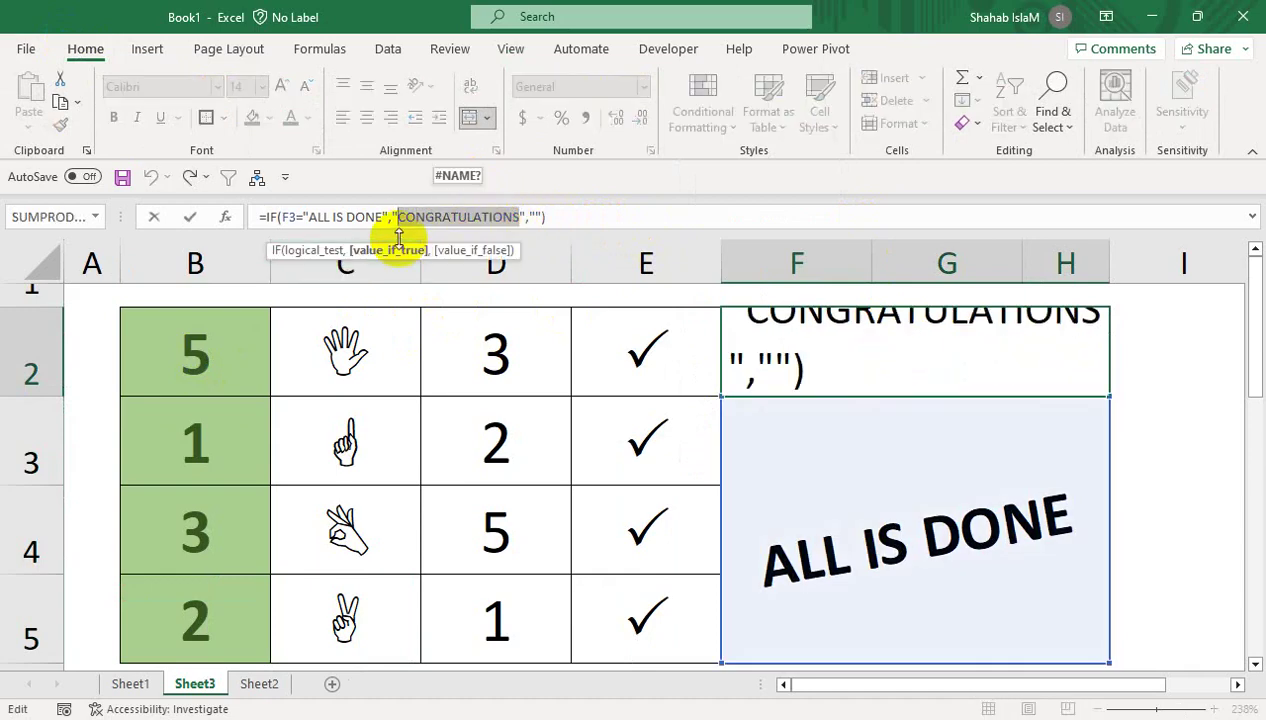
key(Return)
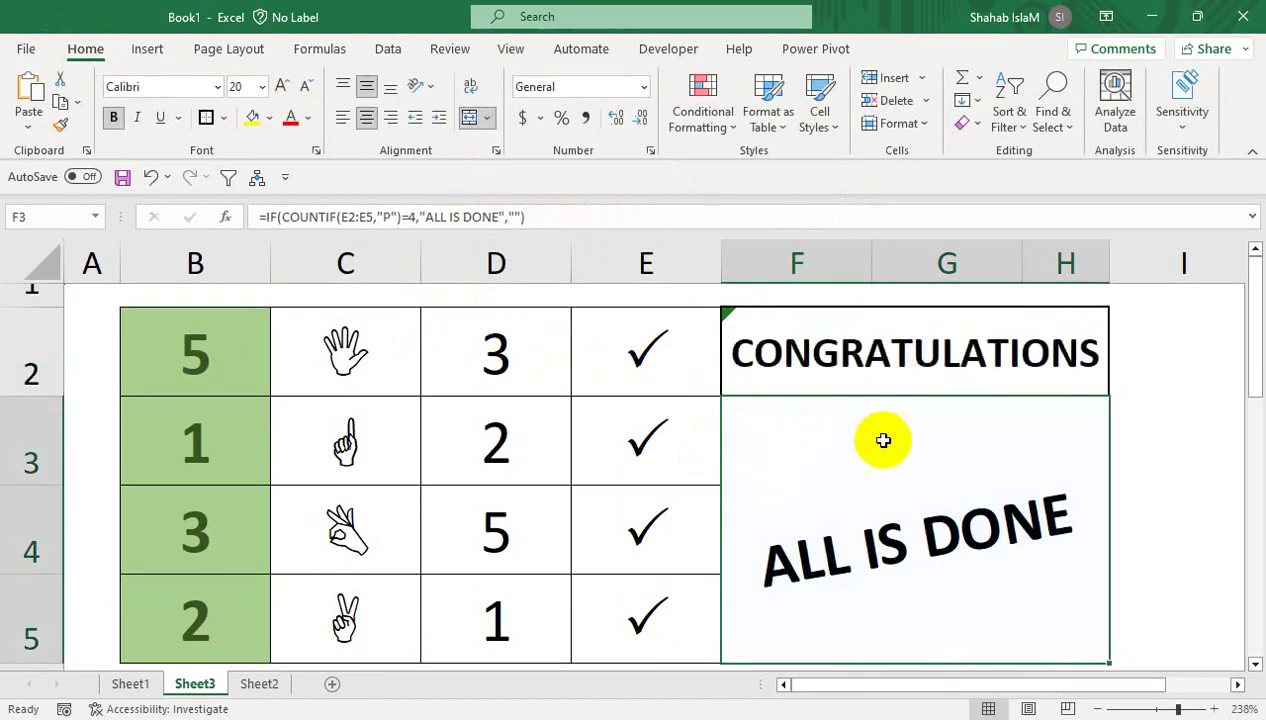
click(805, 327)
click(704, 316)
click(708, 412)
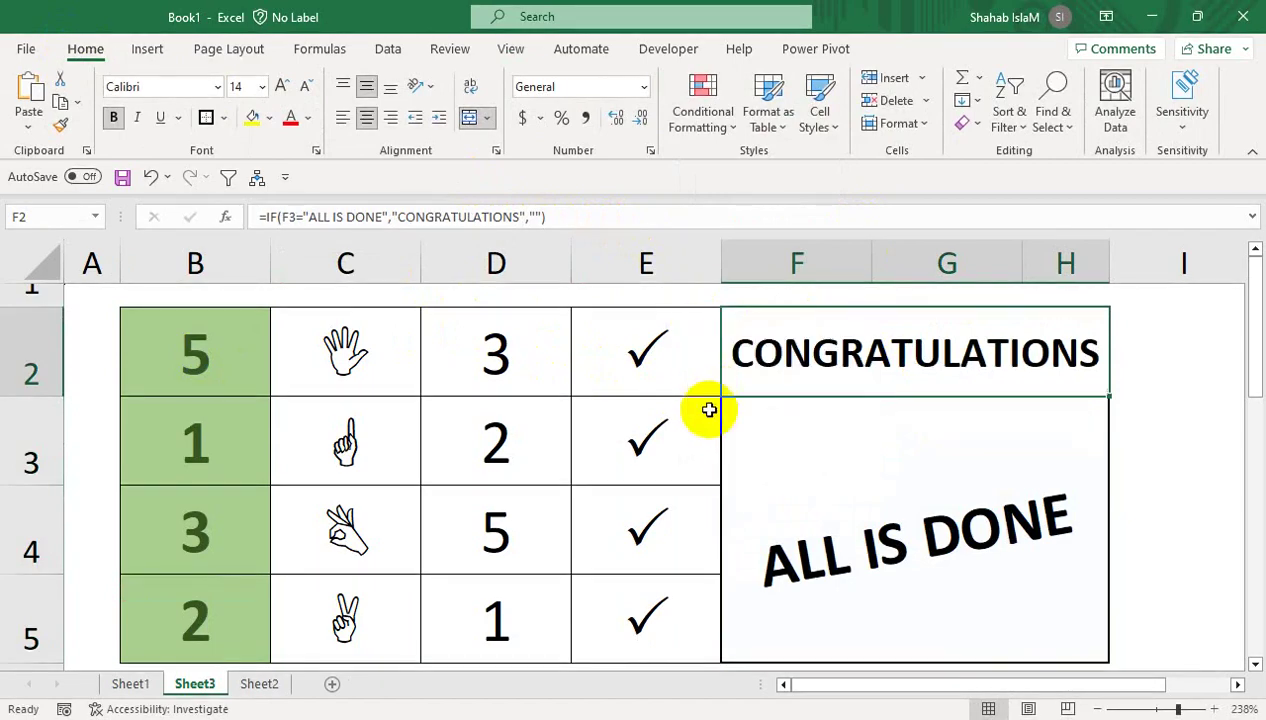
Add an Equal To CONGRATULATIONS highlight rule with light red fill and dark red text.
click(729, 125)
mouse_move(760, 164)
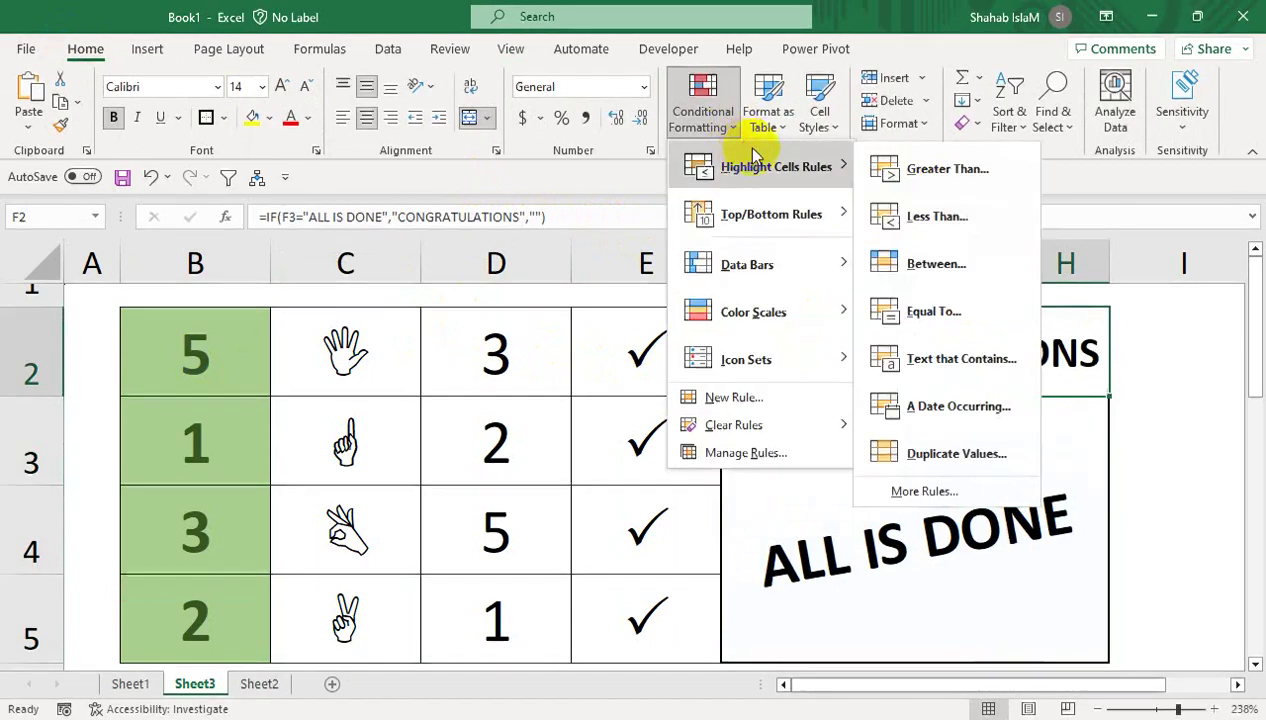
click(904, 285)
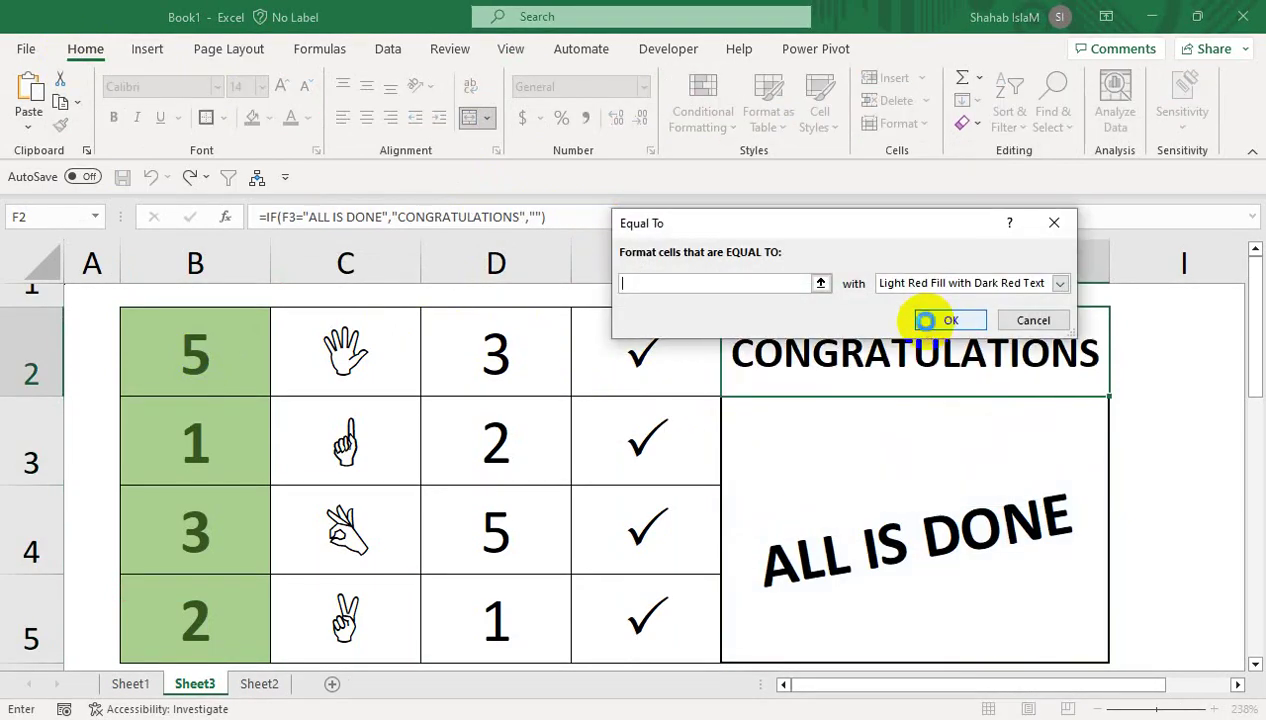
text(CONGRATULATIONS)
click(951, 320)
Re-commit the F3 ALL IS DONE formula and ignore its error flag.
click(918, 460)
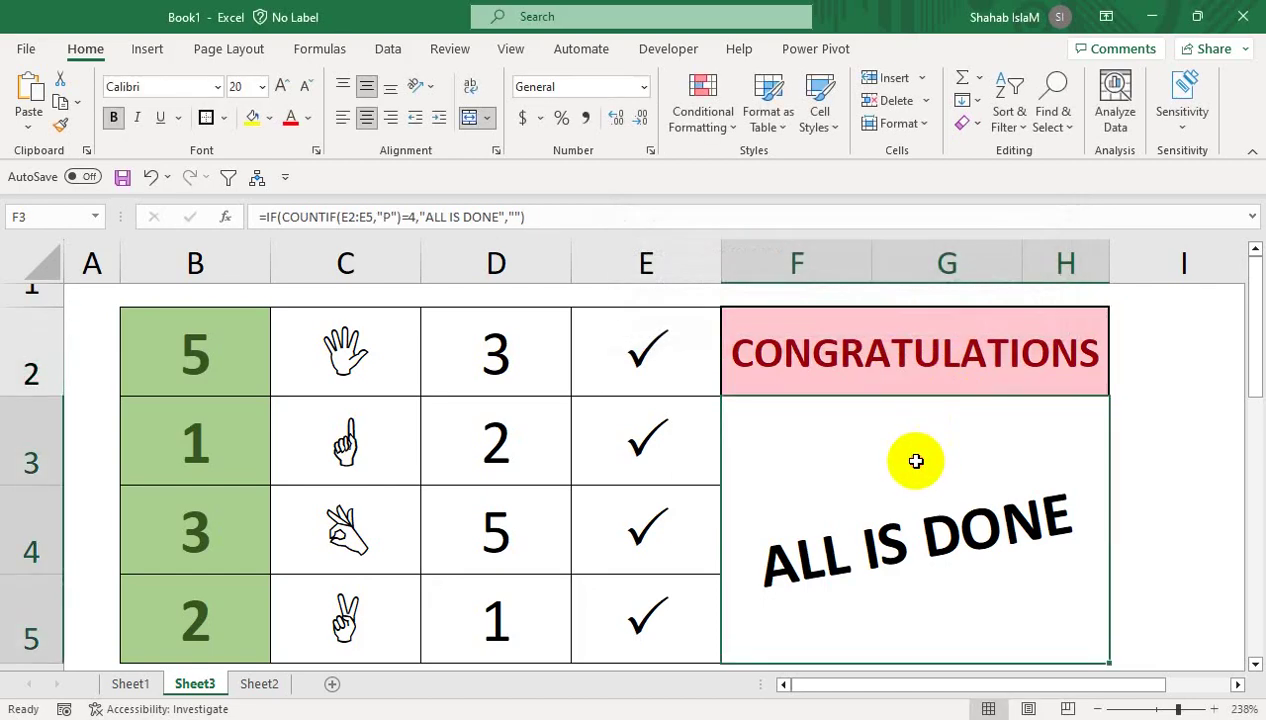
click(488, 216)
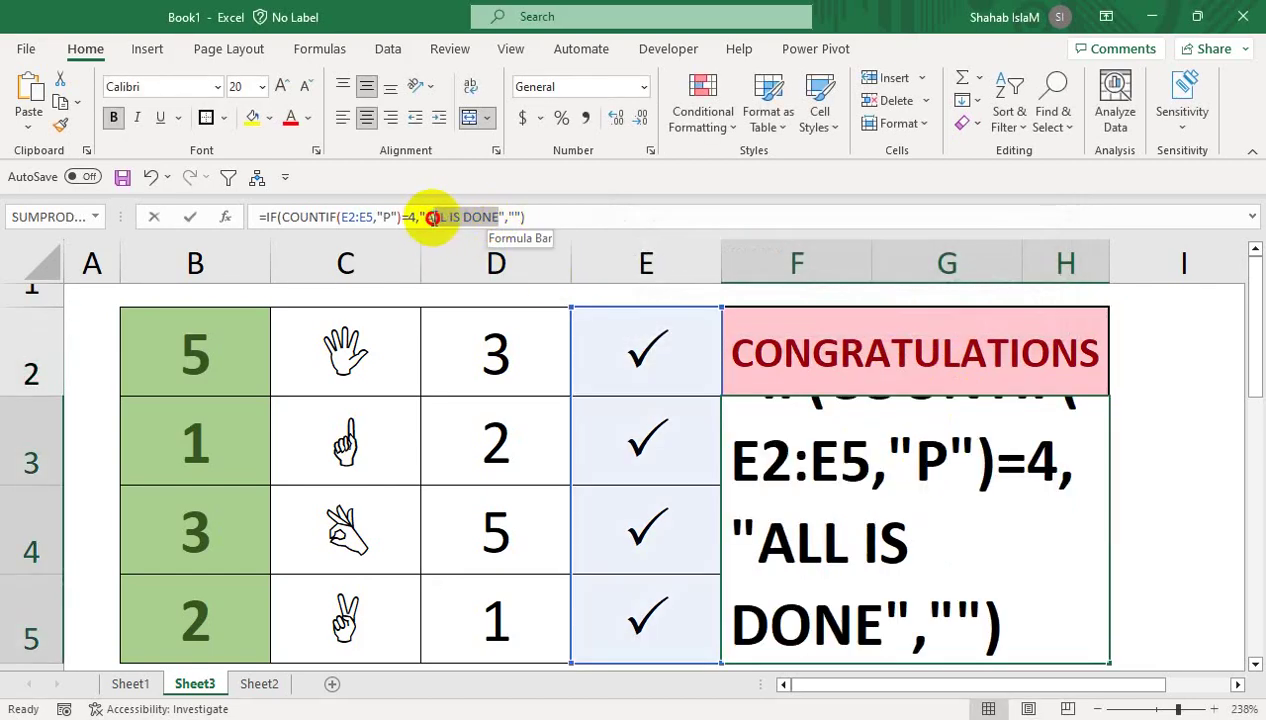
drag(434, 217, 427, 218)
key(Return)
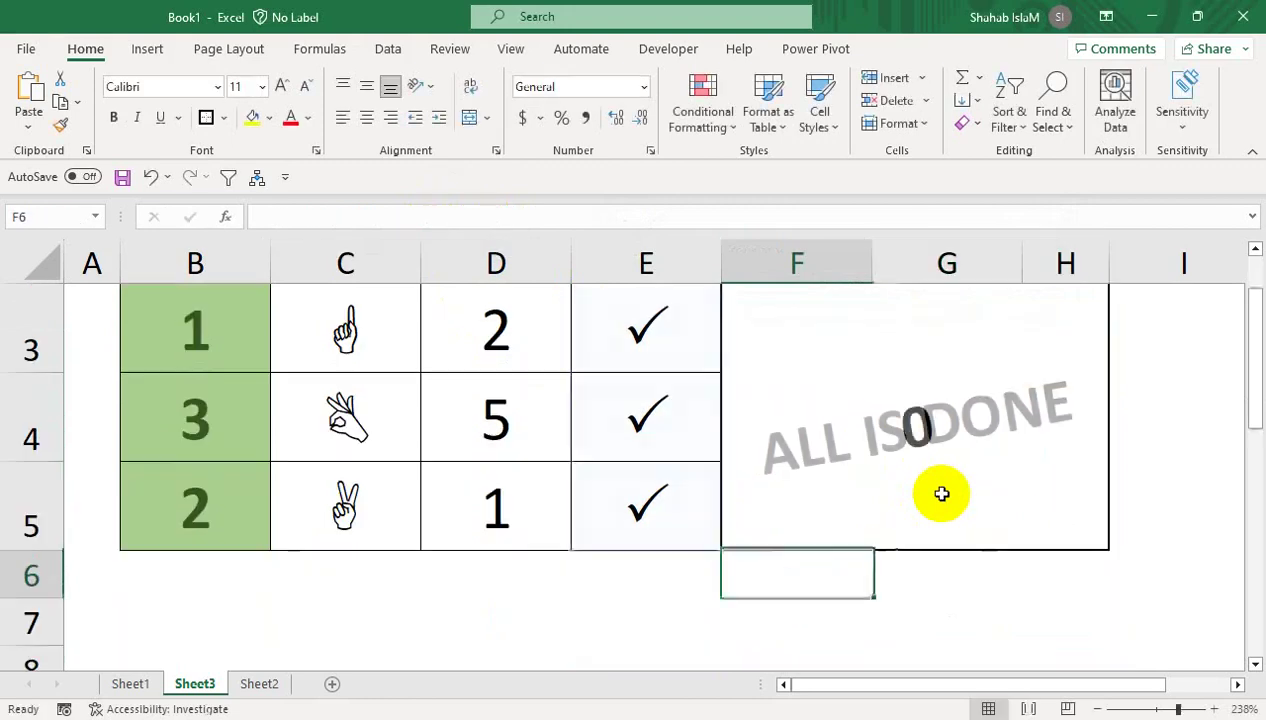
key(Up)
scroll(1162, 418, up, 1)
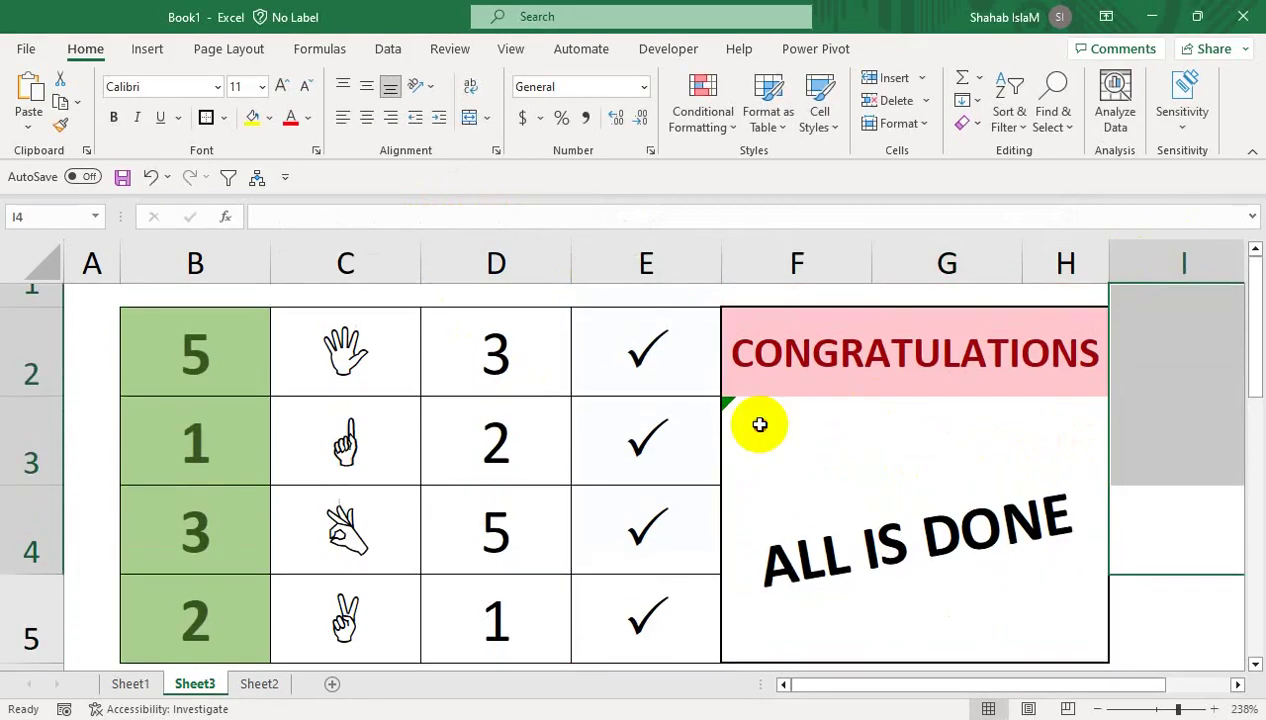
click(757, 424)
click(707, 410)
click(716, 500)
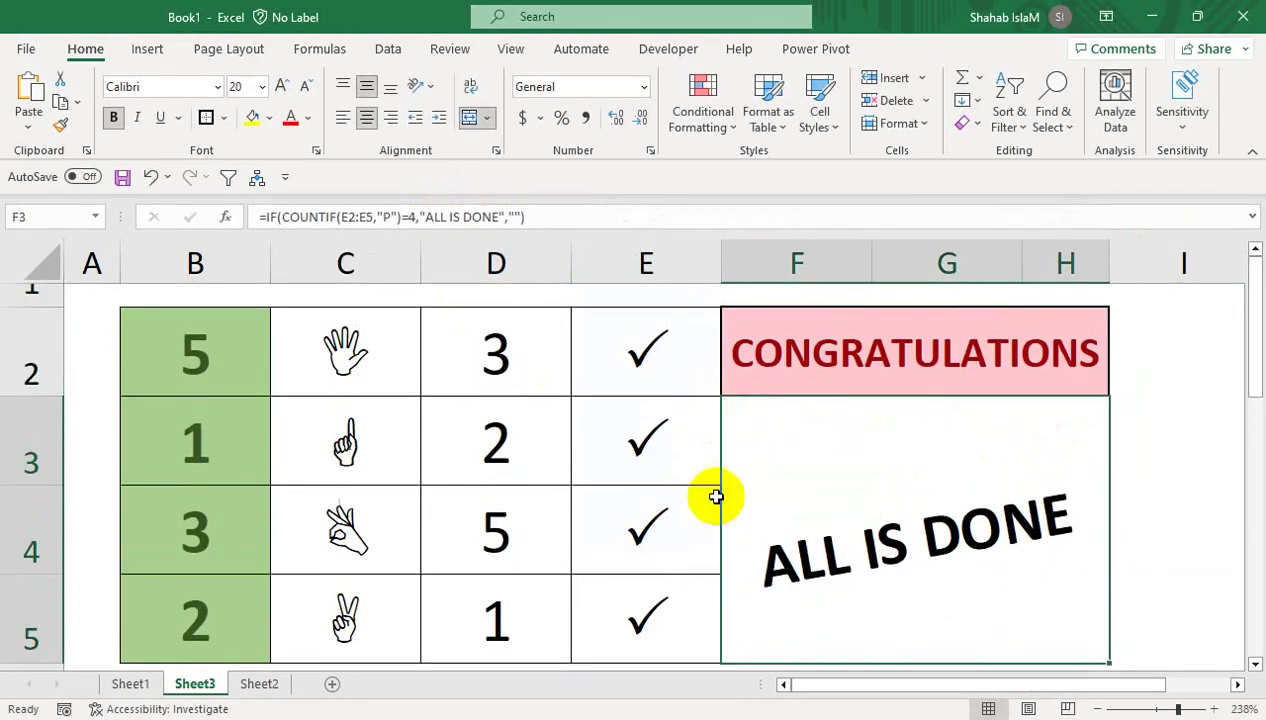
Add an Equal To rule giving F3 green fill with dark green text for 'ALL IS DONE'.
click(815, 110)
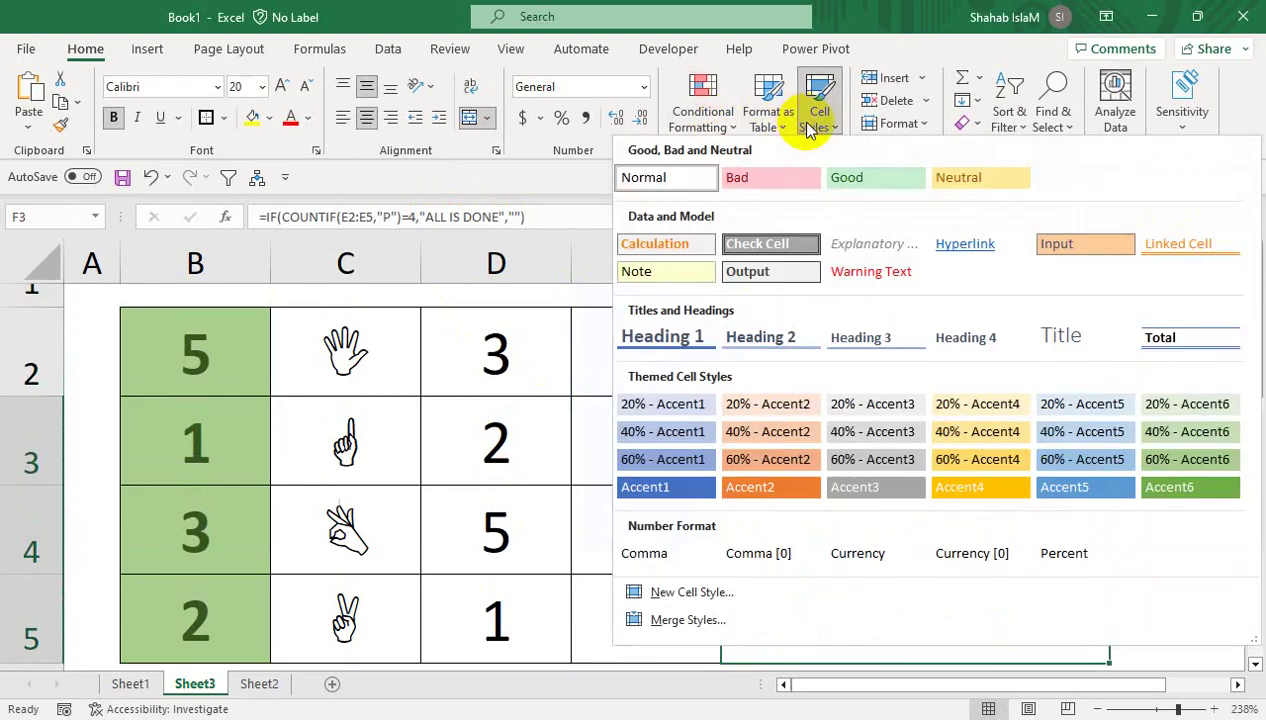
click(905, 125)
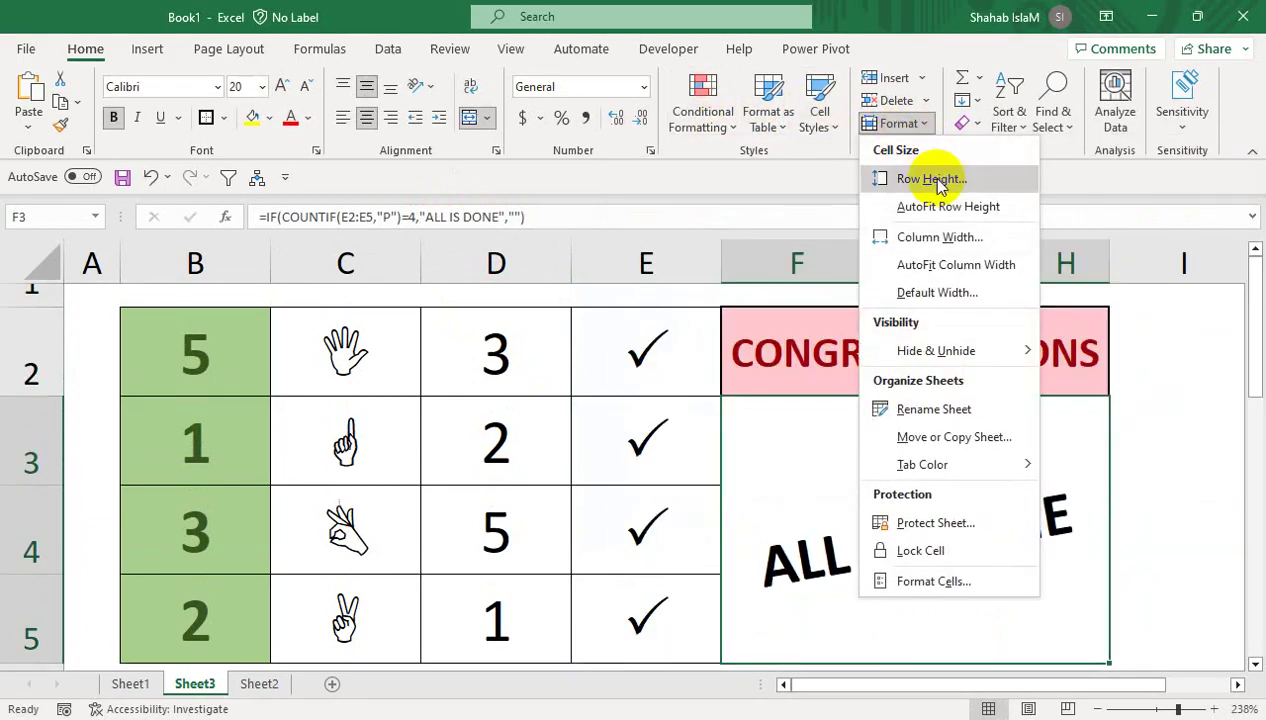
click(740, 125)
mouse_move(740, 165)
click(961, 387)
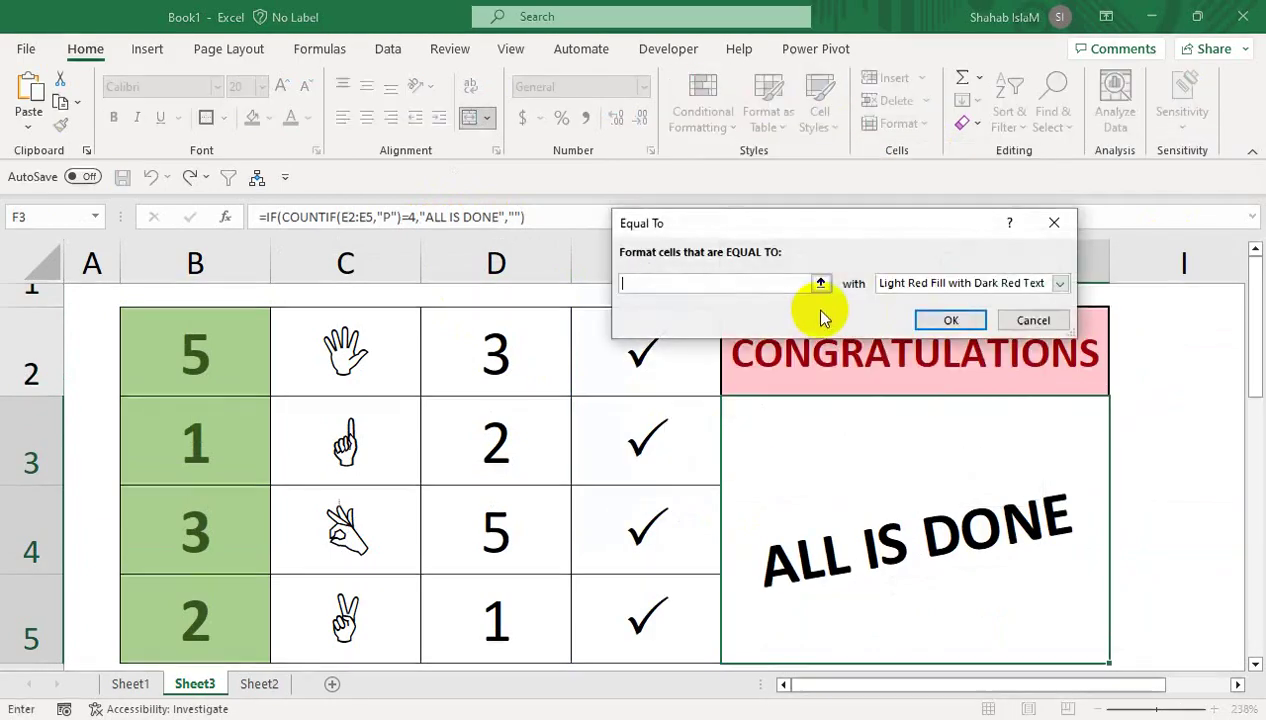
text(ALL IS DONE)
click(911, 284)
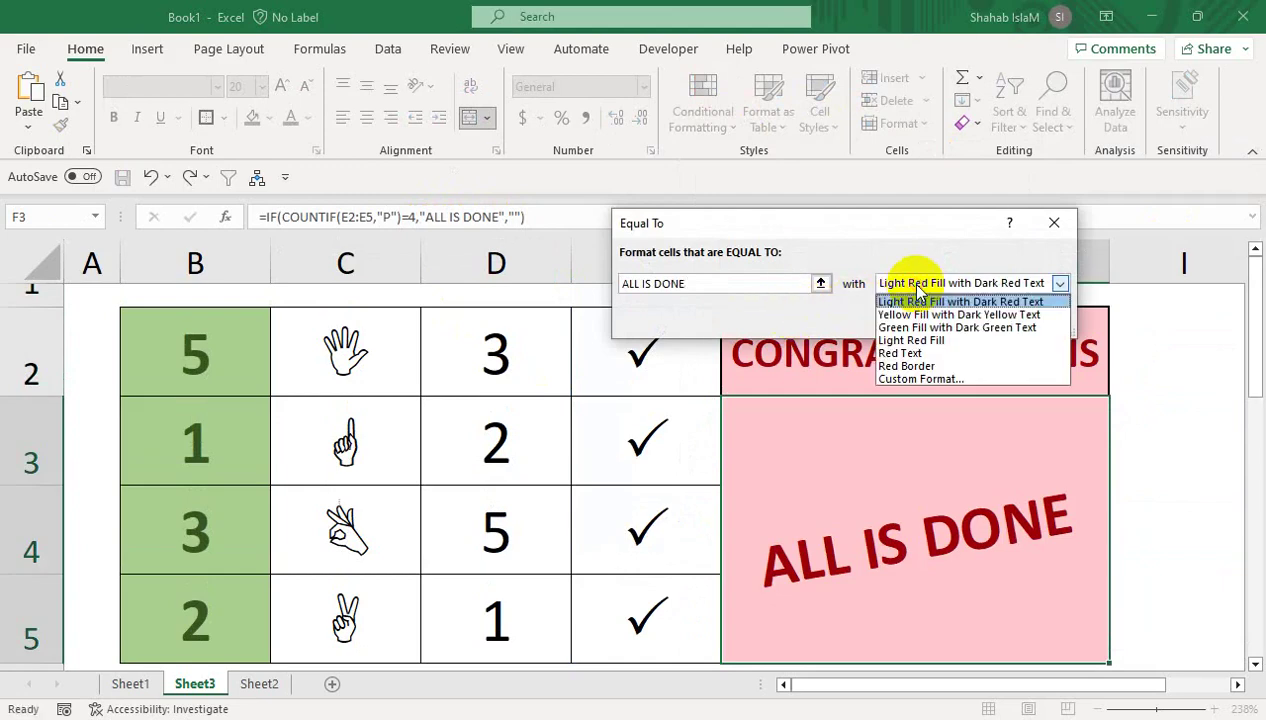
click(897, 333)
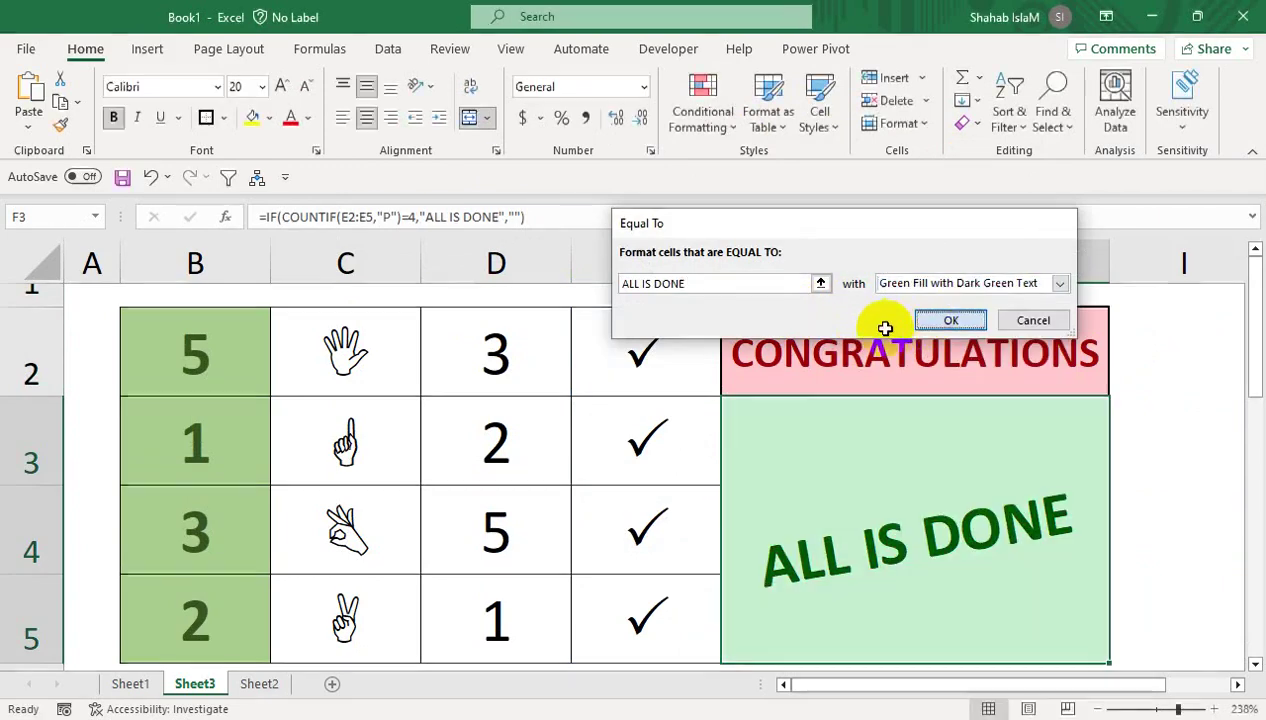
click(948, 321)
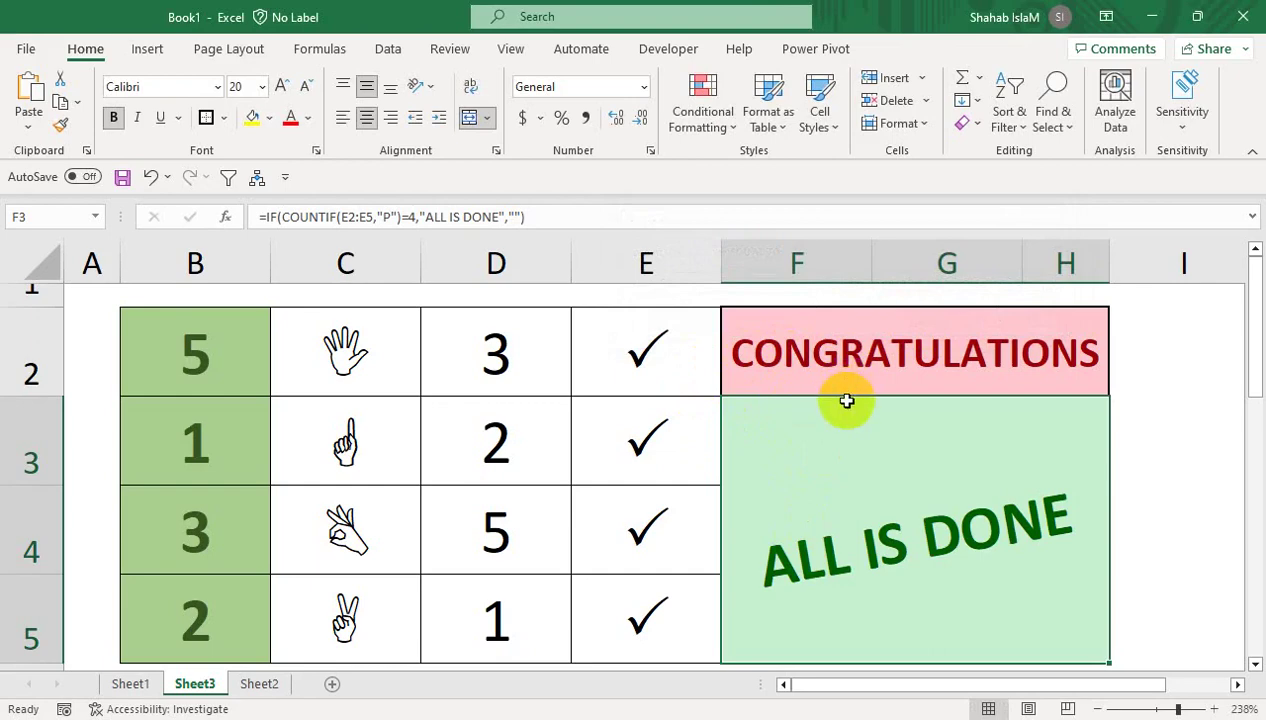
click(633, 365)
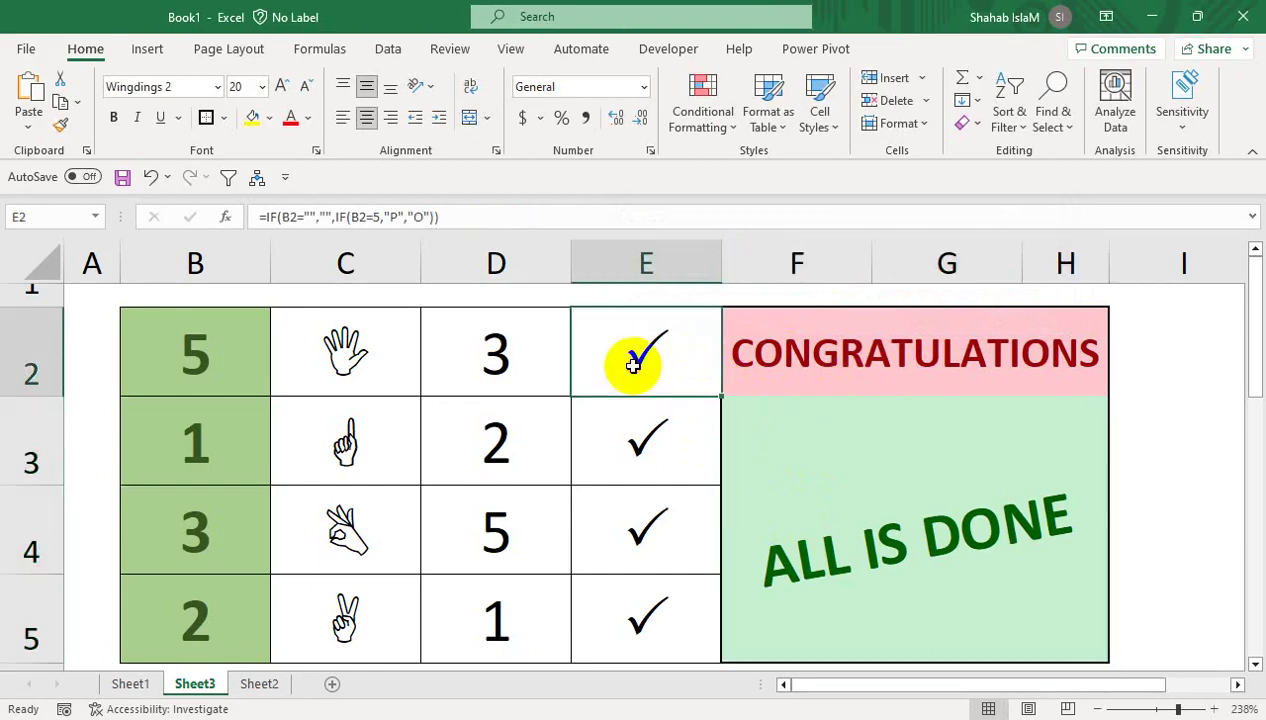
click(518, 371)
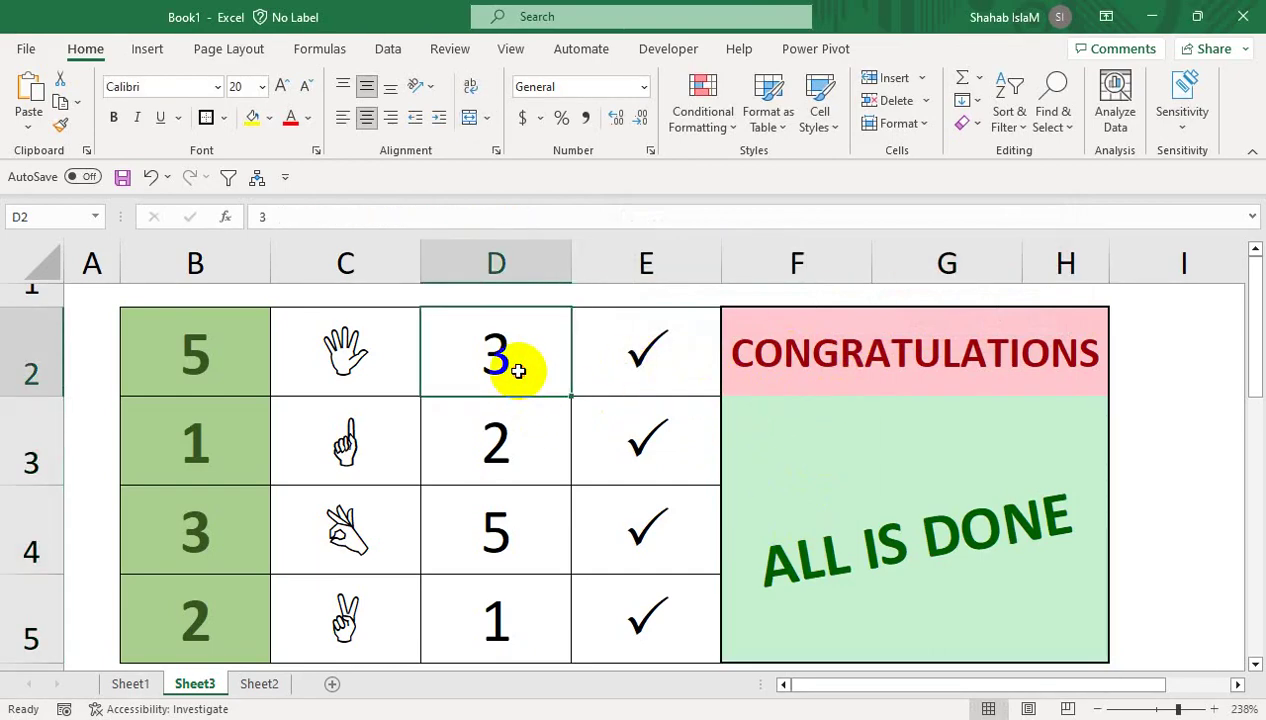
key(Left)
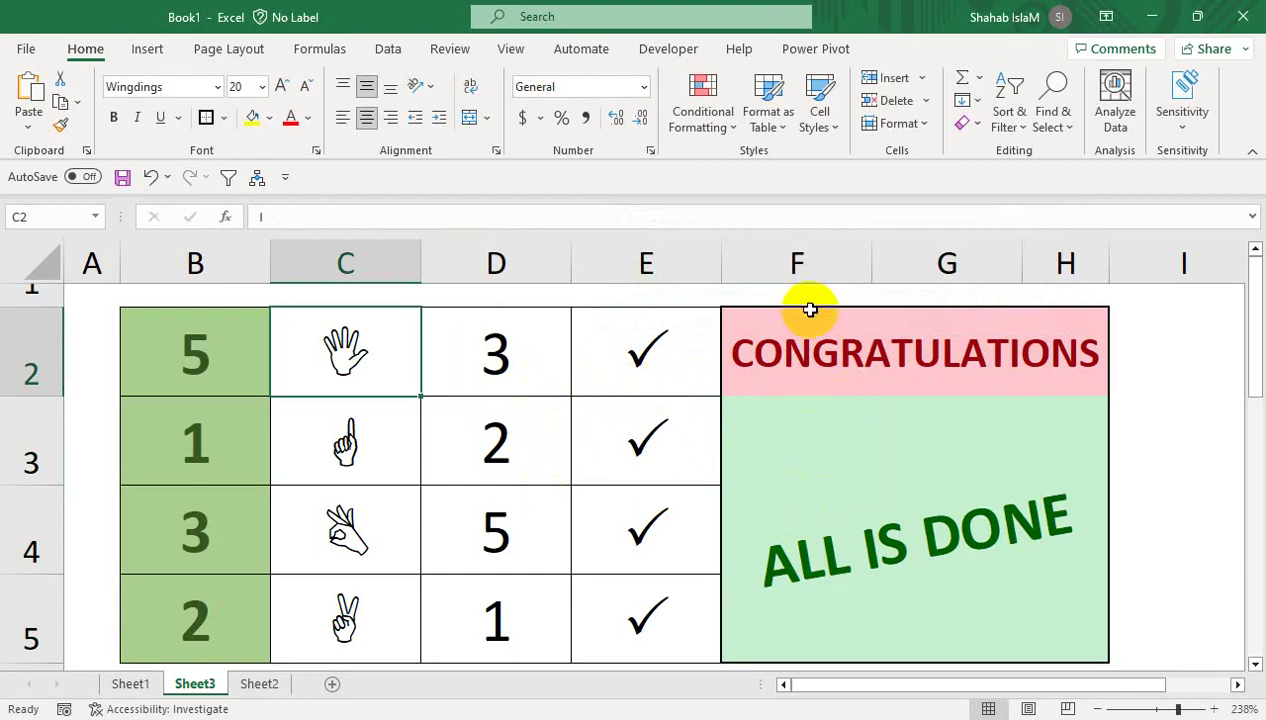
click(806, 342)
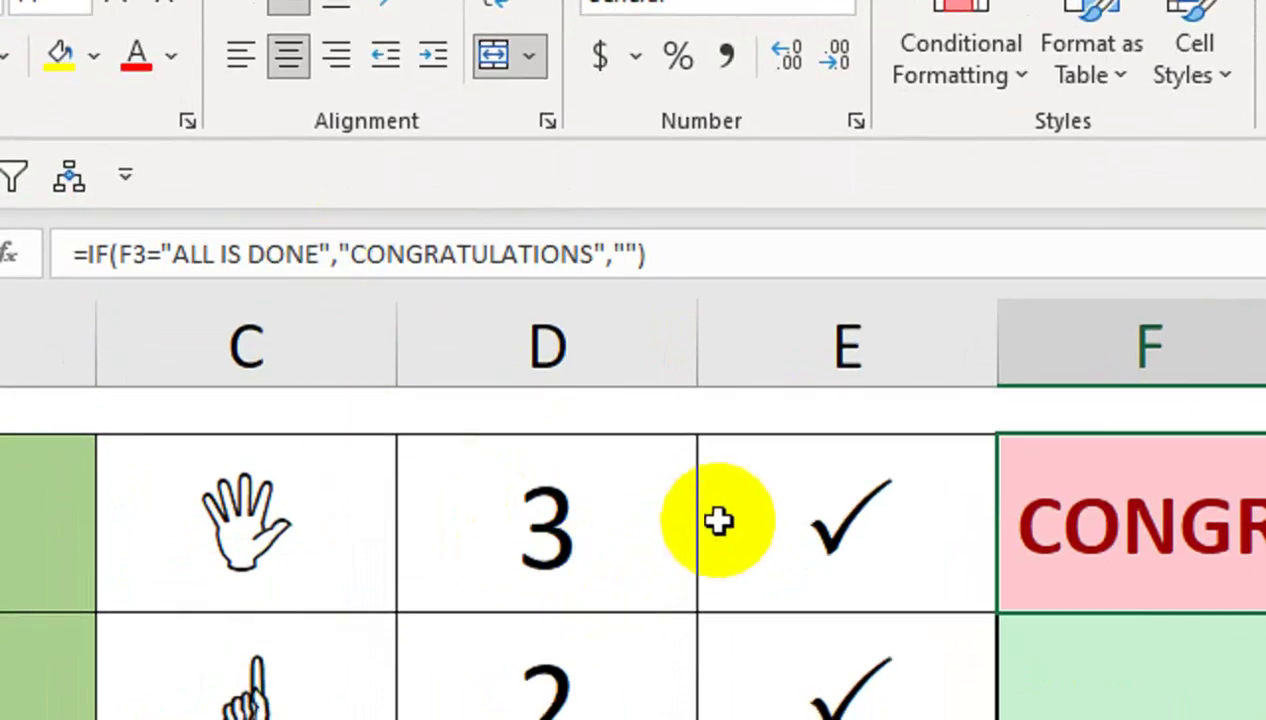
click(585, 352)
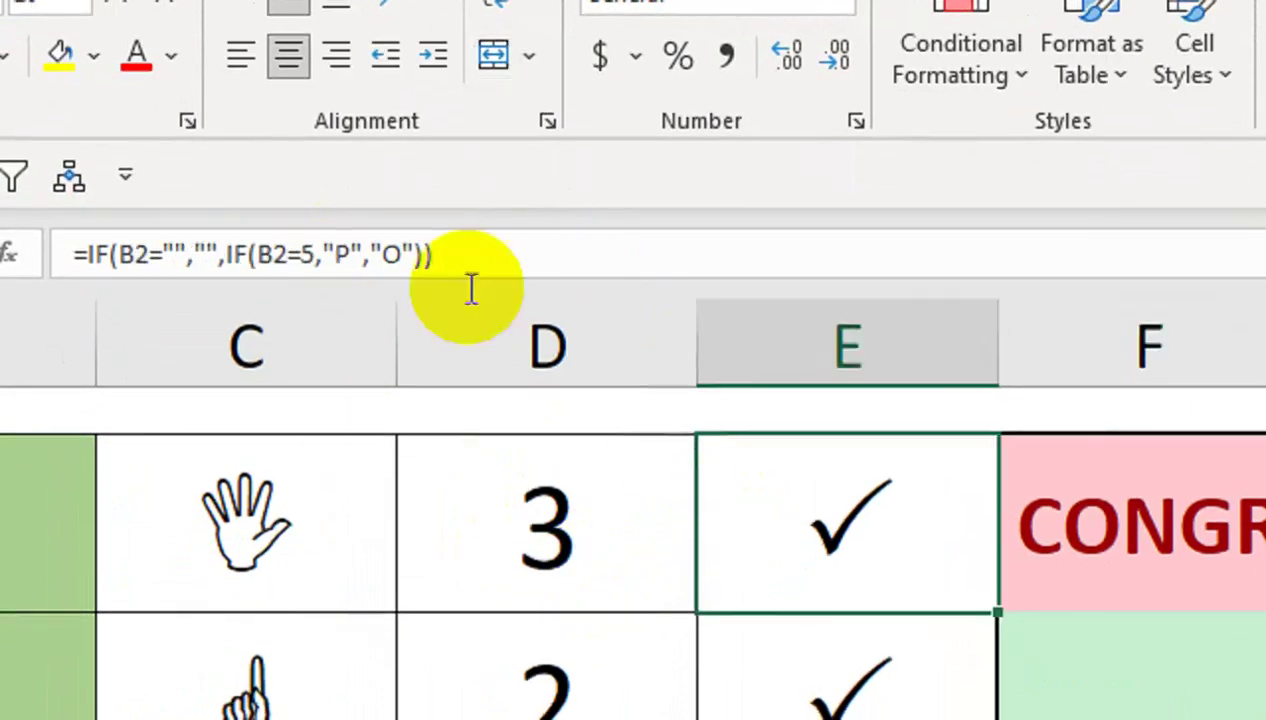
click(550, 515)
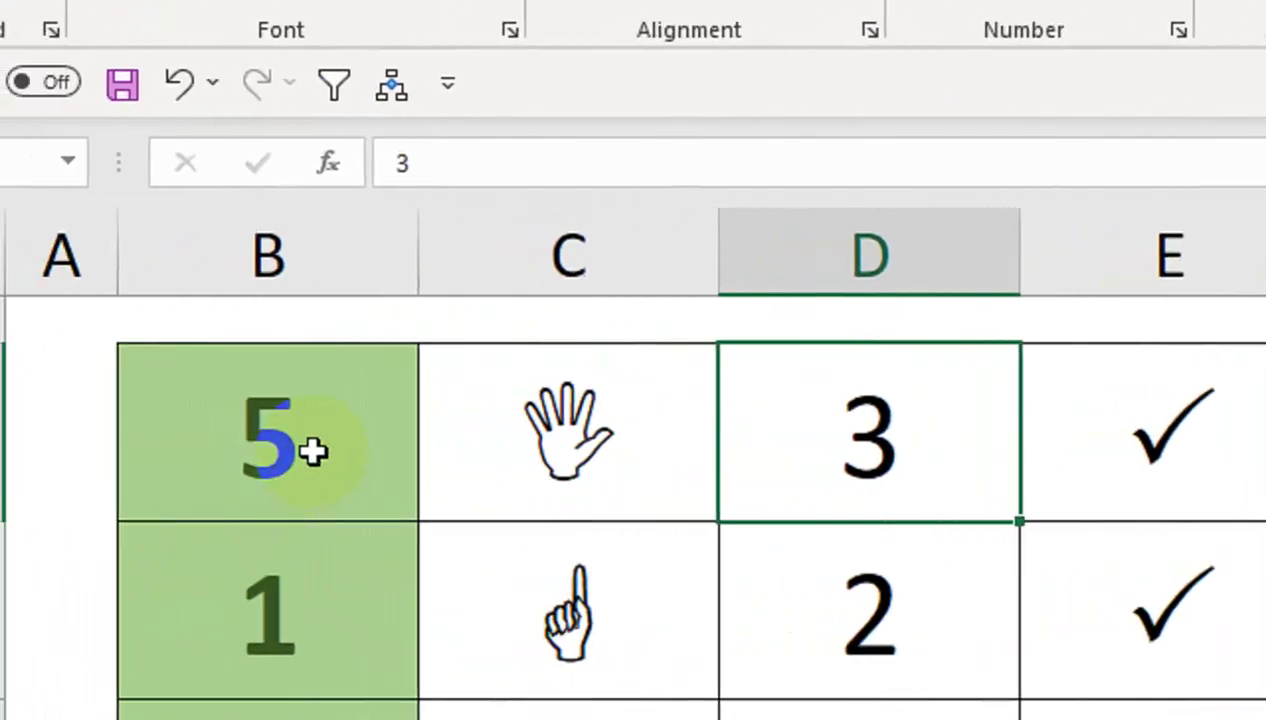
drag(313, 452, 322, 540)
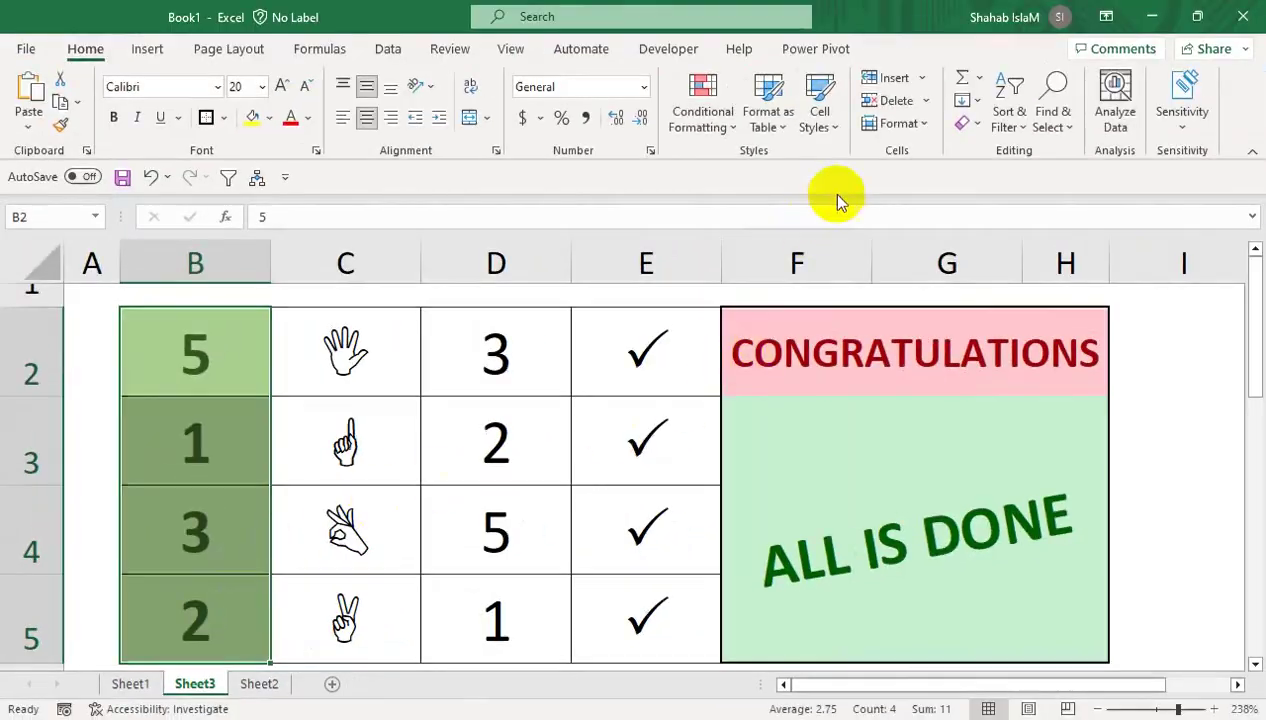
Unlock answer cells B2:B5, then select the whole sheet and bring up Protect Sheet settings.
click(898, 123)
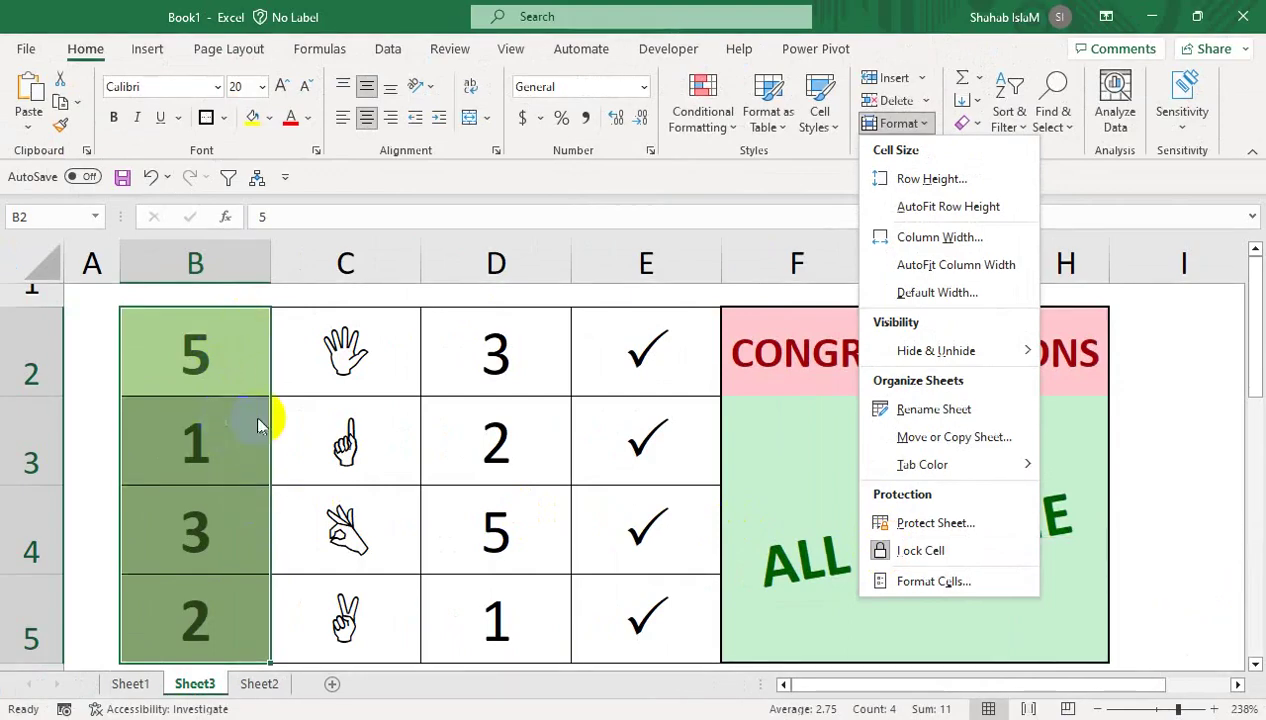
click(908, 550)
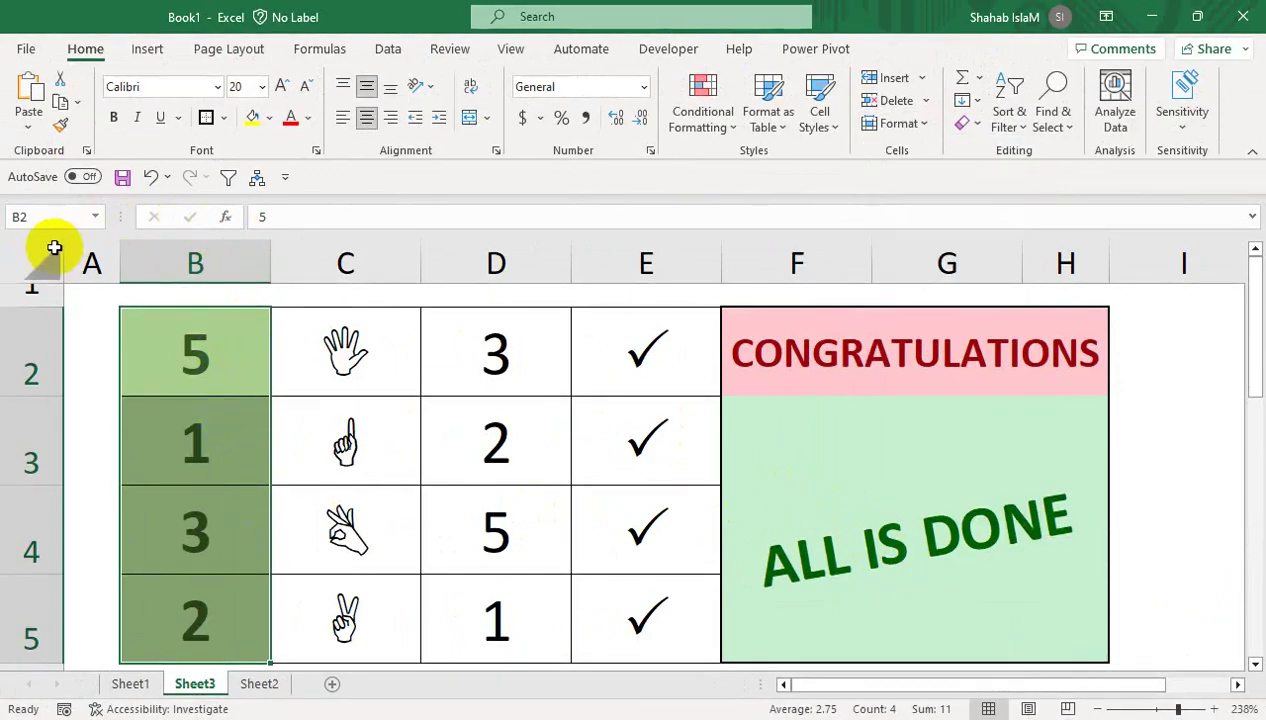
click(48, 256)
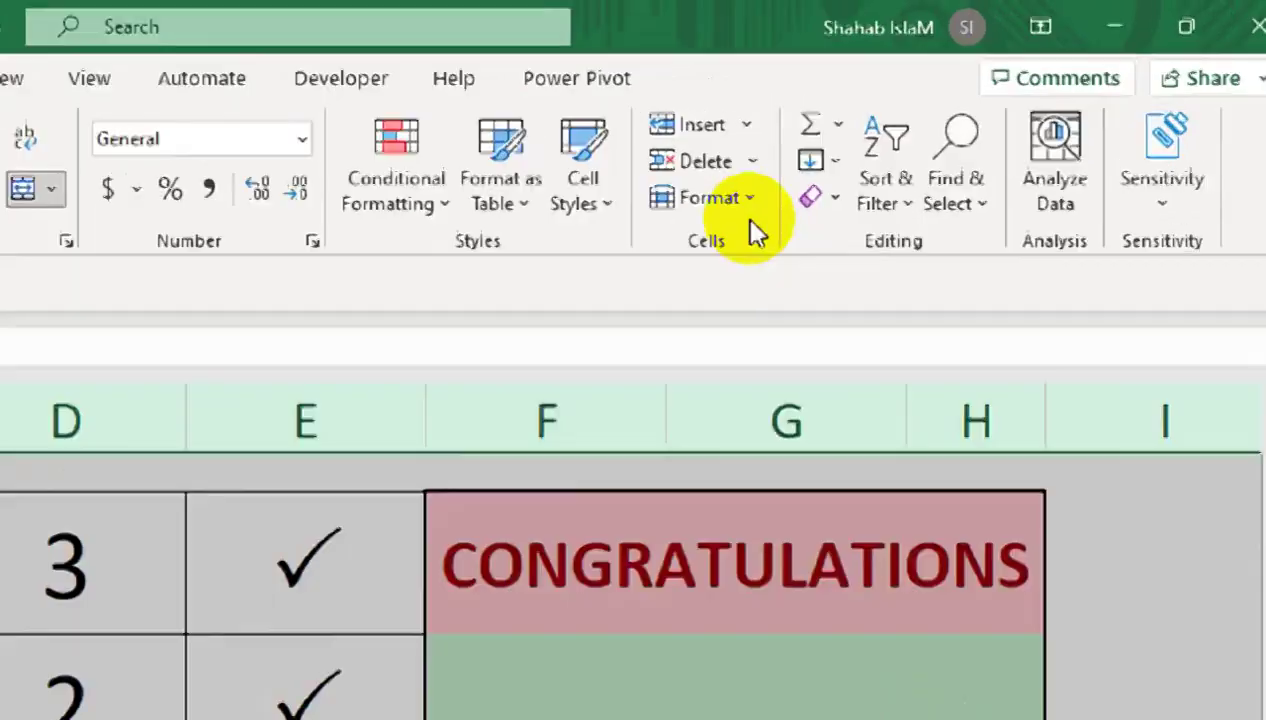
click(755, 229)
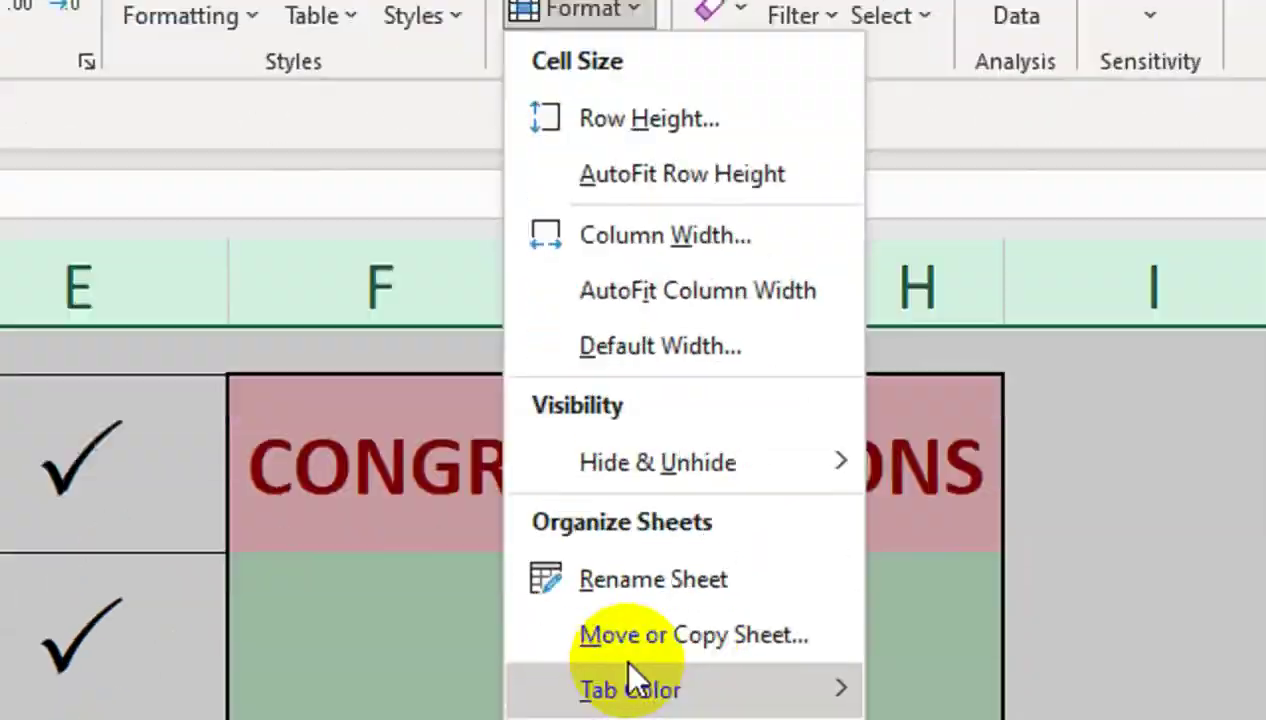
click(600, 550)
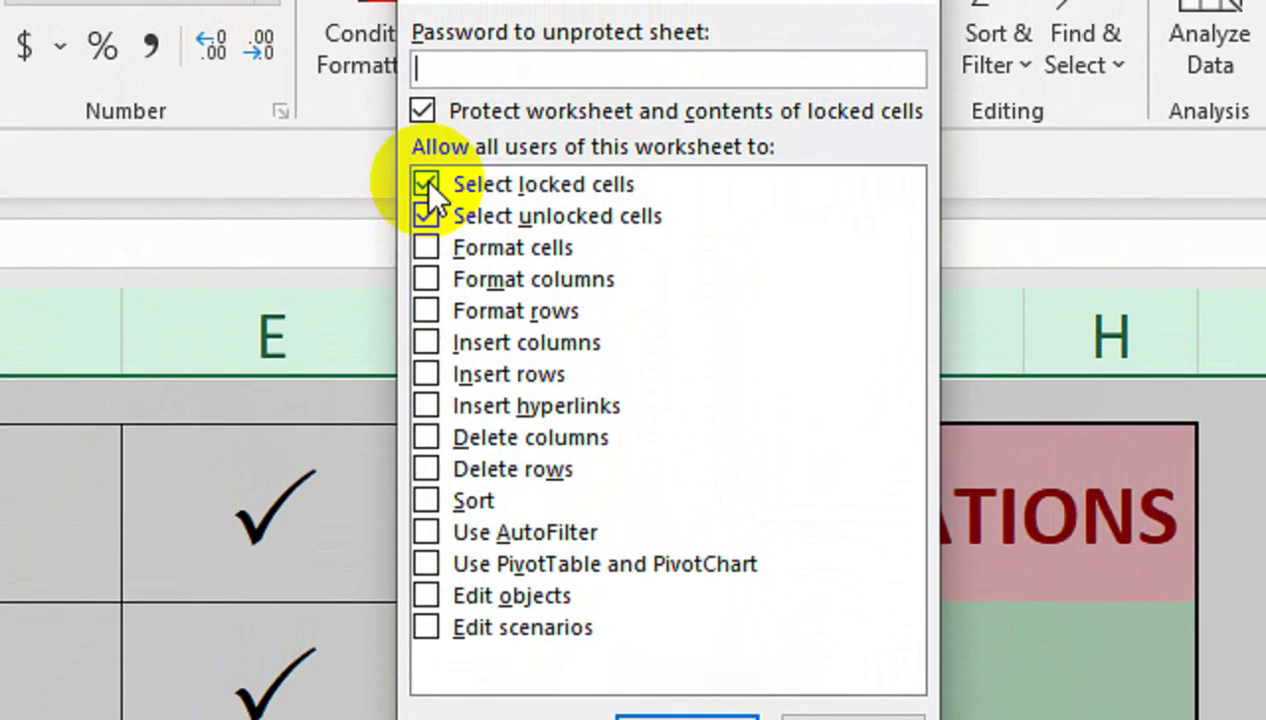
Allow users only to select unlocked cells and protect the sheet with a confirmed password.
click(426, 184)
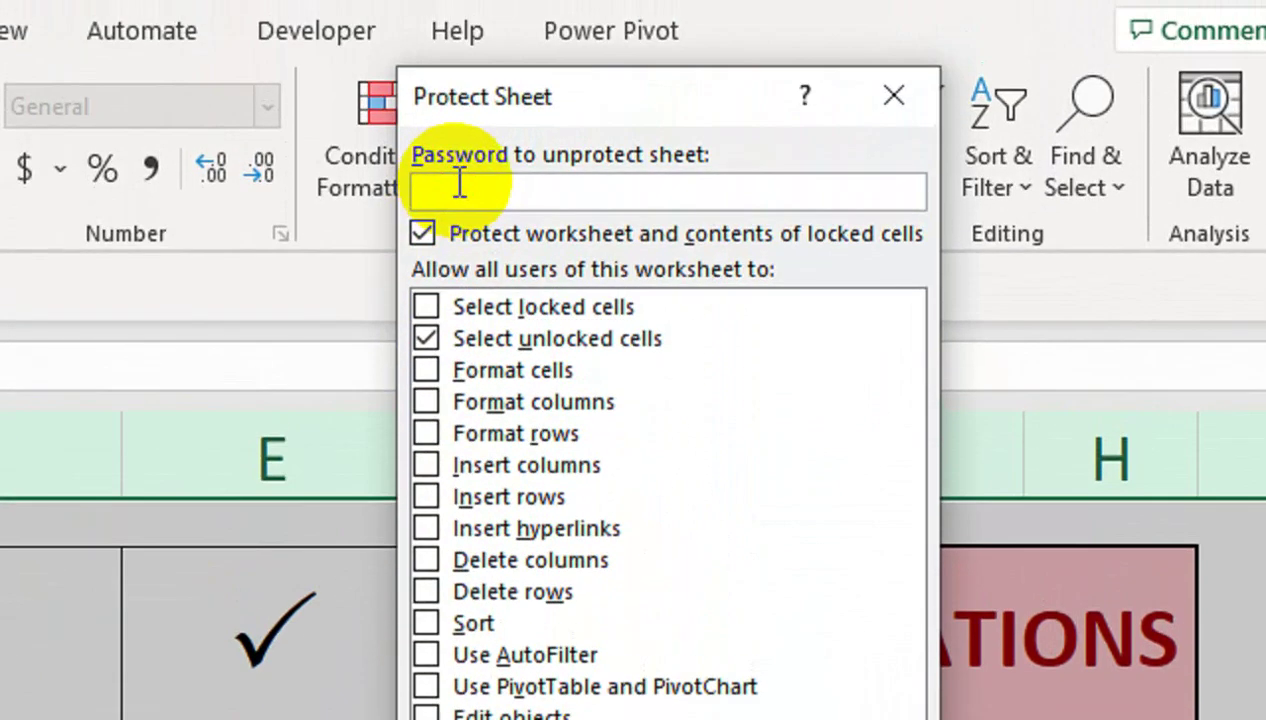
text(1)
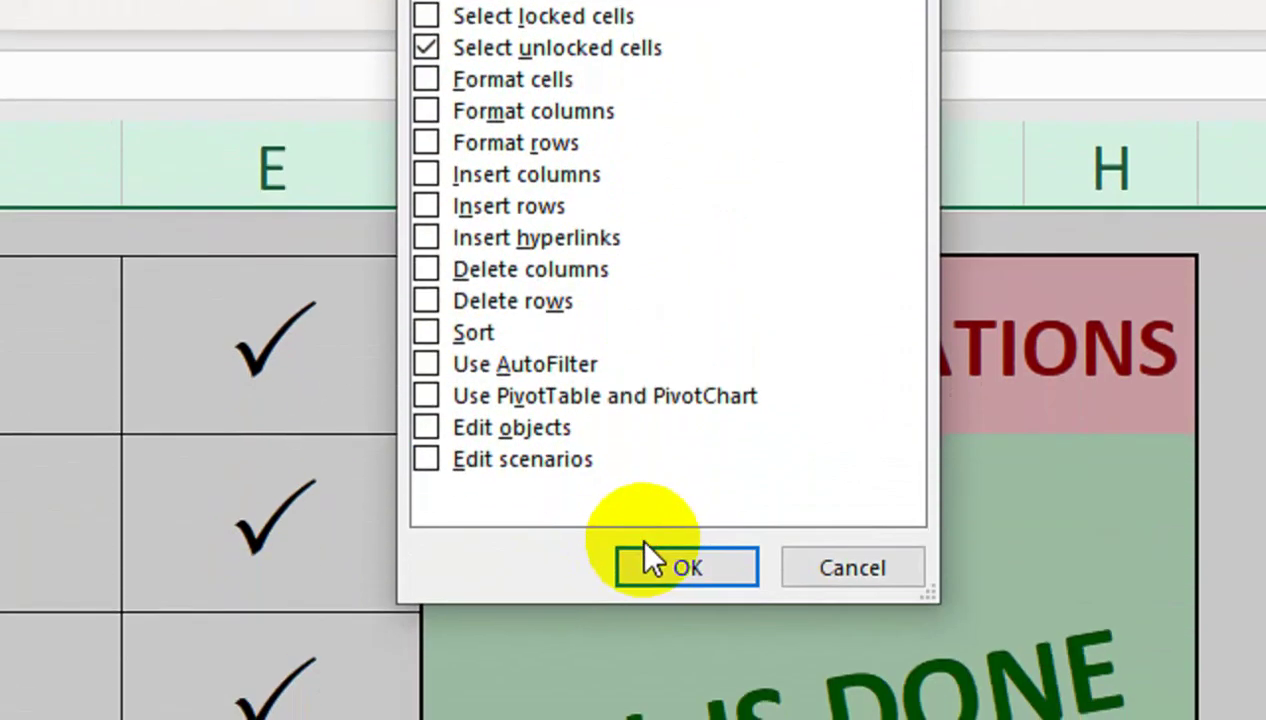
click(645, 550)
text(1)
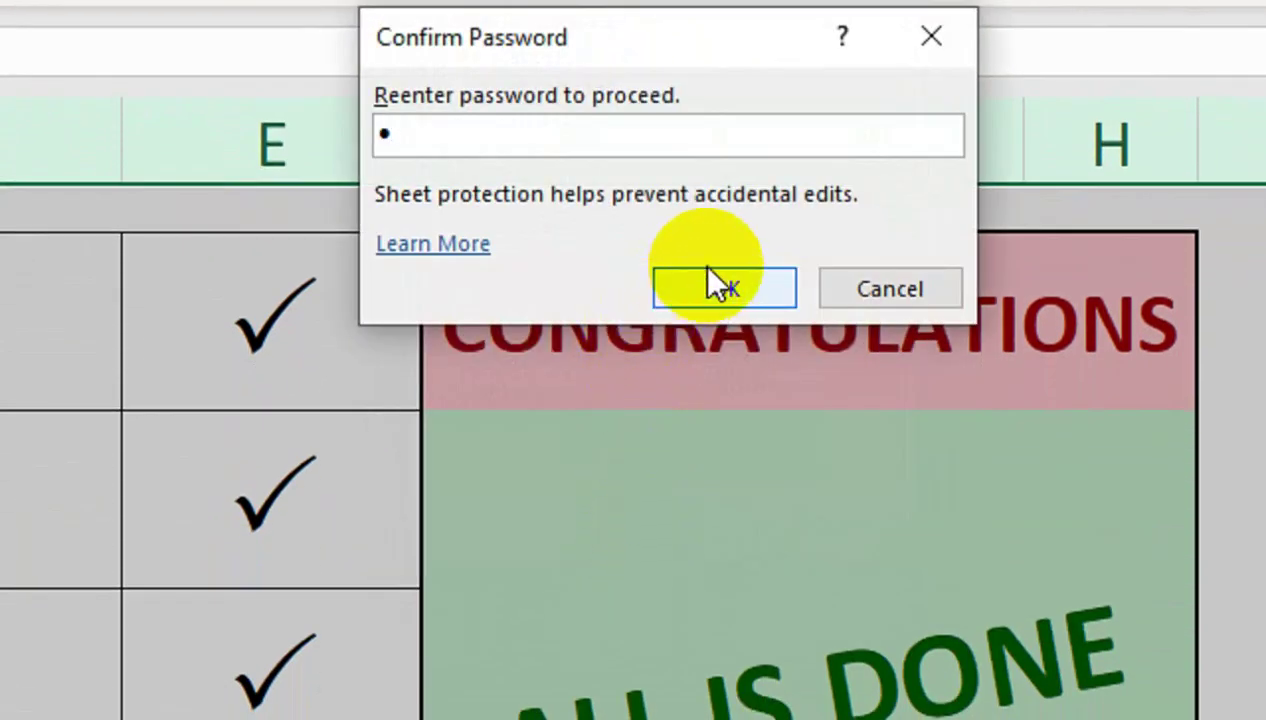
click(708, 278)
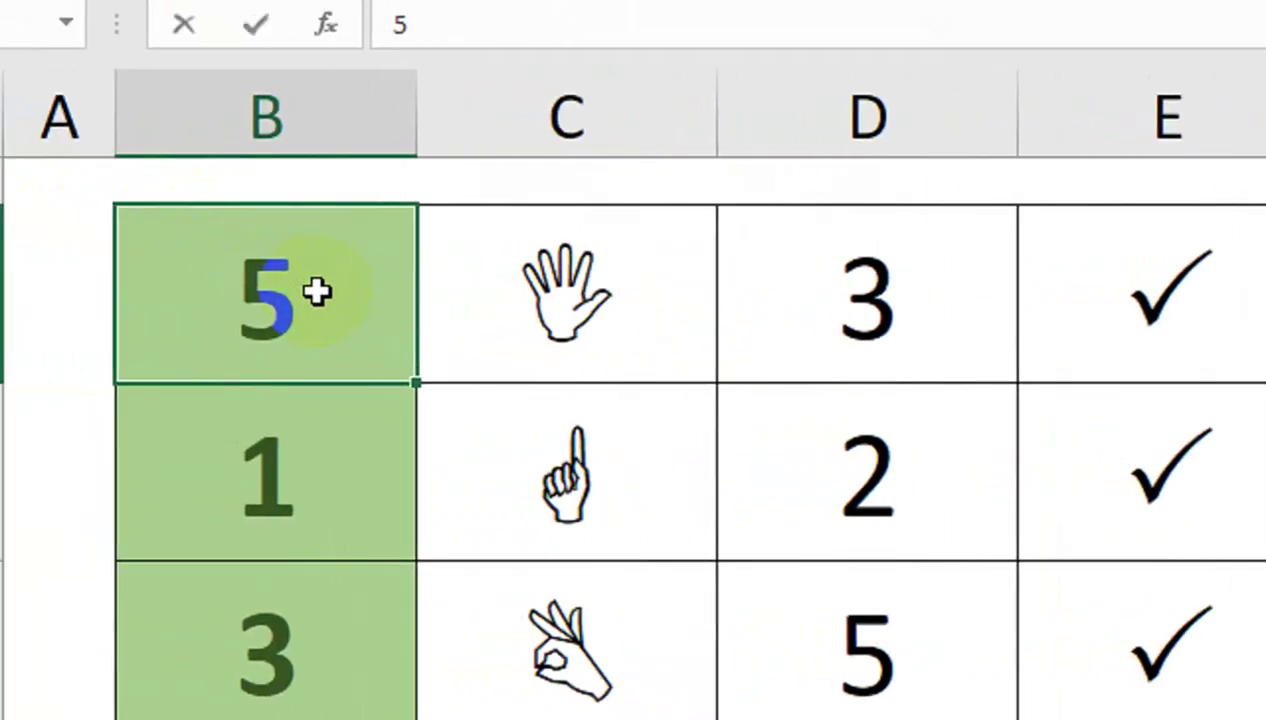
key(Return)
click(316, 291)
text(6)
key(Return)
text(1)
key(Return)
text(2)
key(Return)
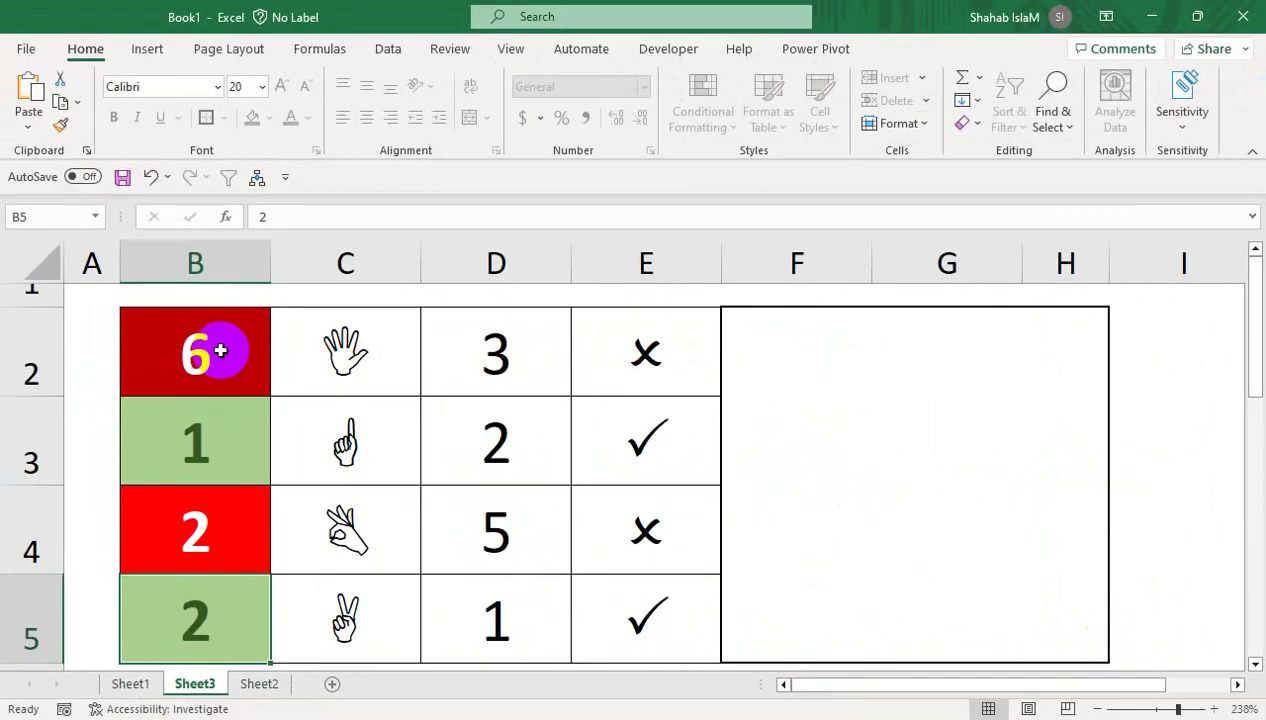
key(Up)
key(Up)
text(1)
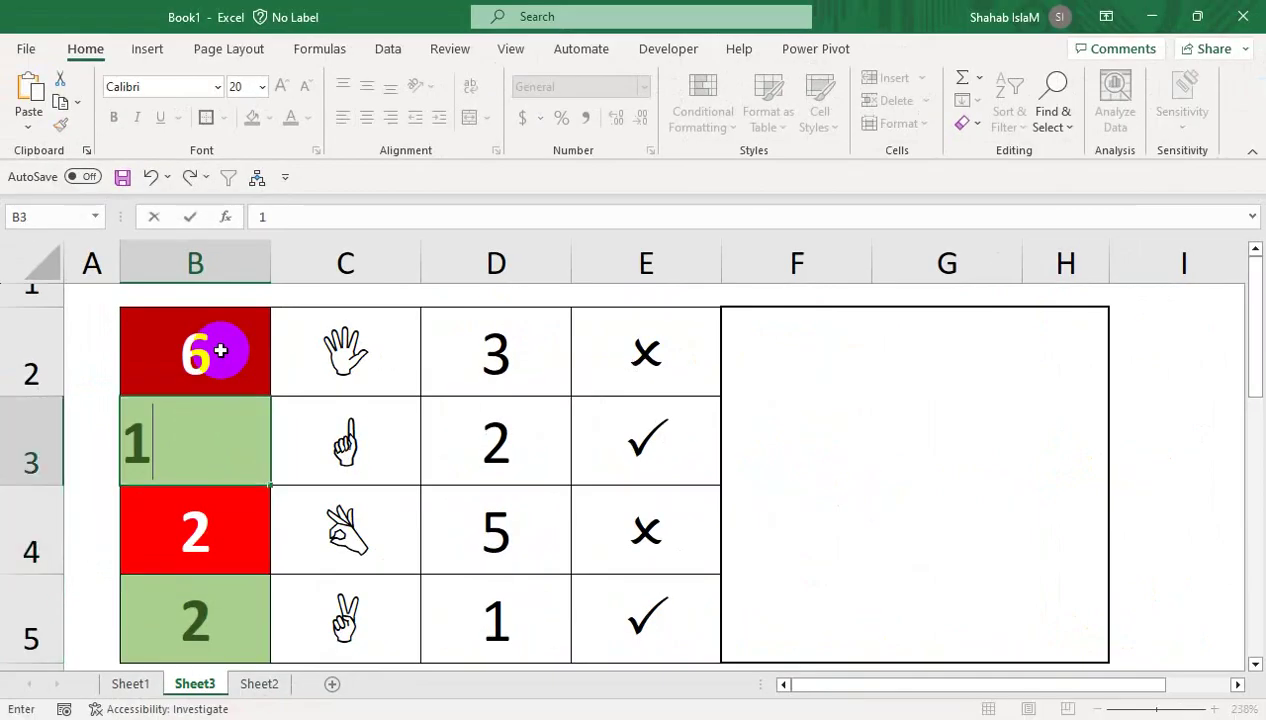
key(Return)
key(Up)
key(Up)
text(5)
key(Return)
key(Return)
text(3)
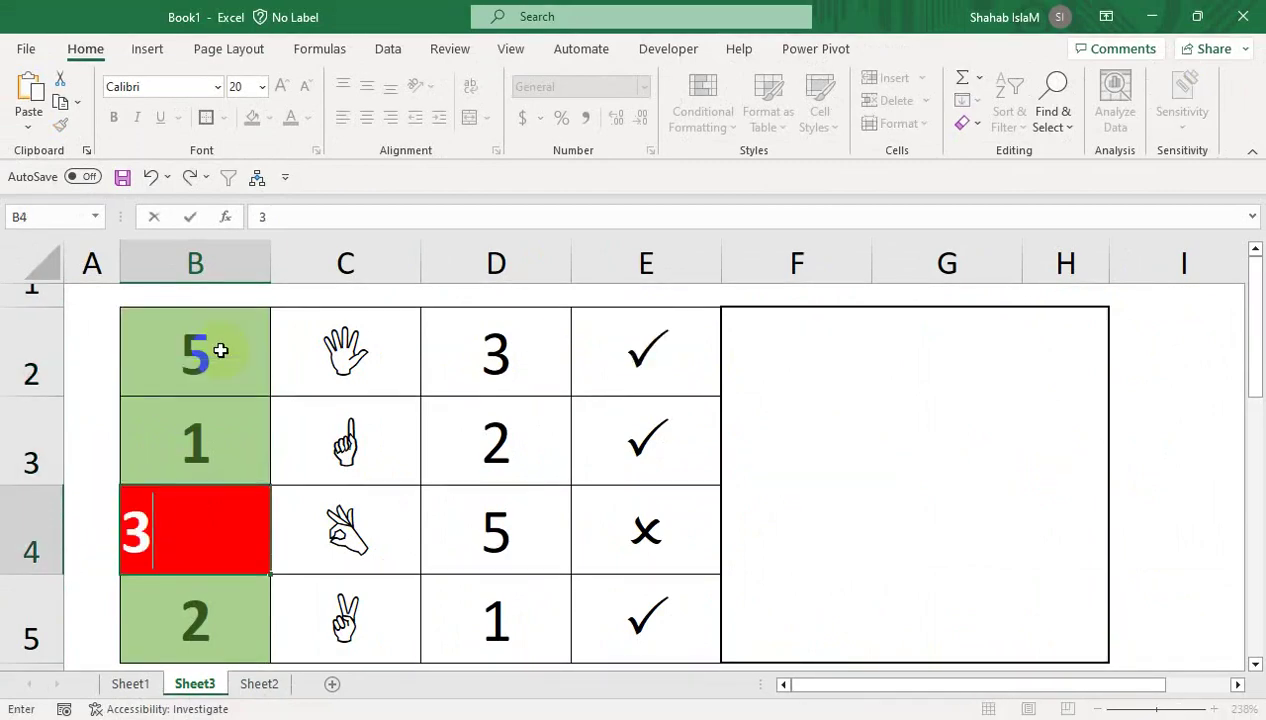
key(Return)
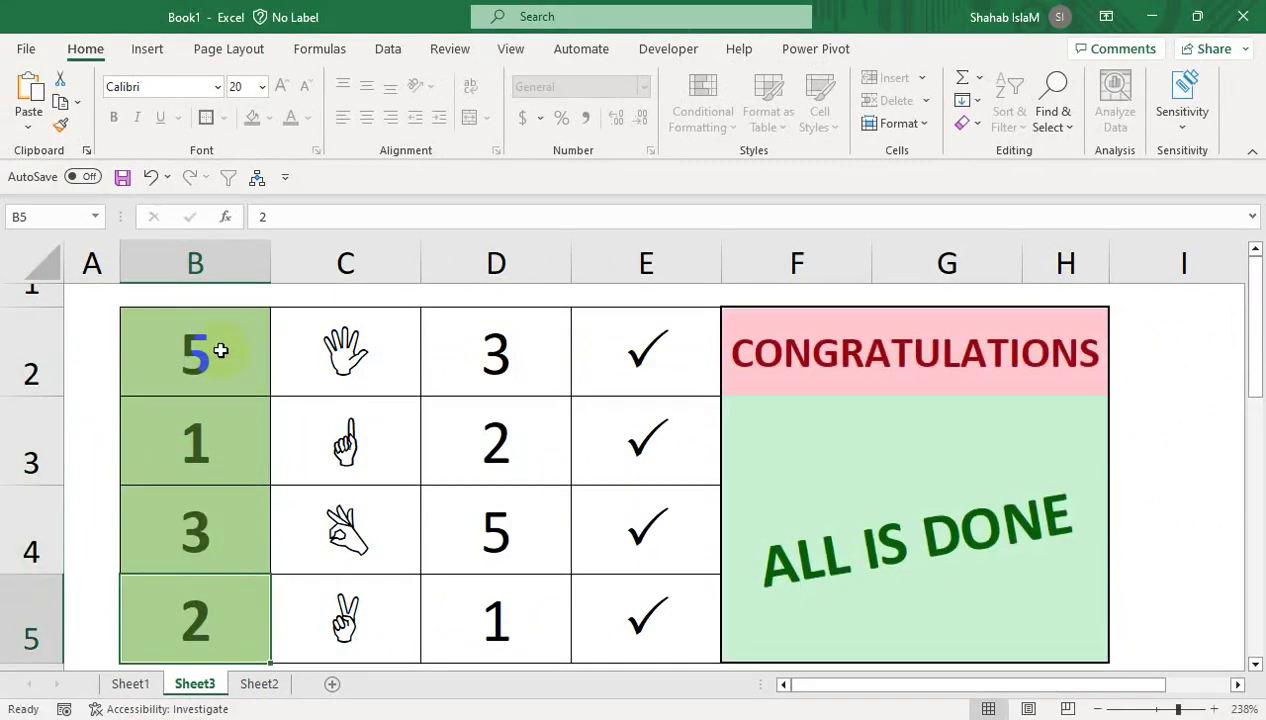
text(5)
key(Up)
key(Down)
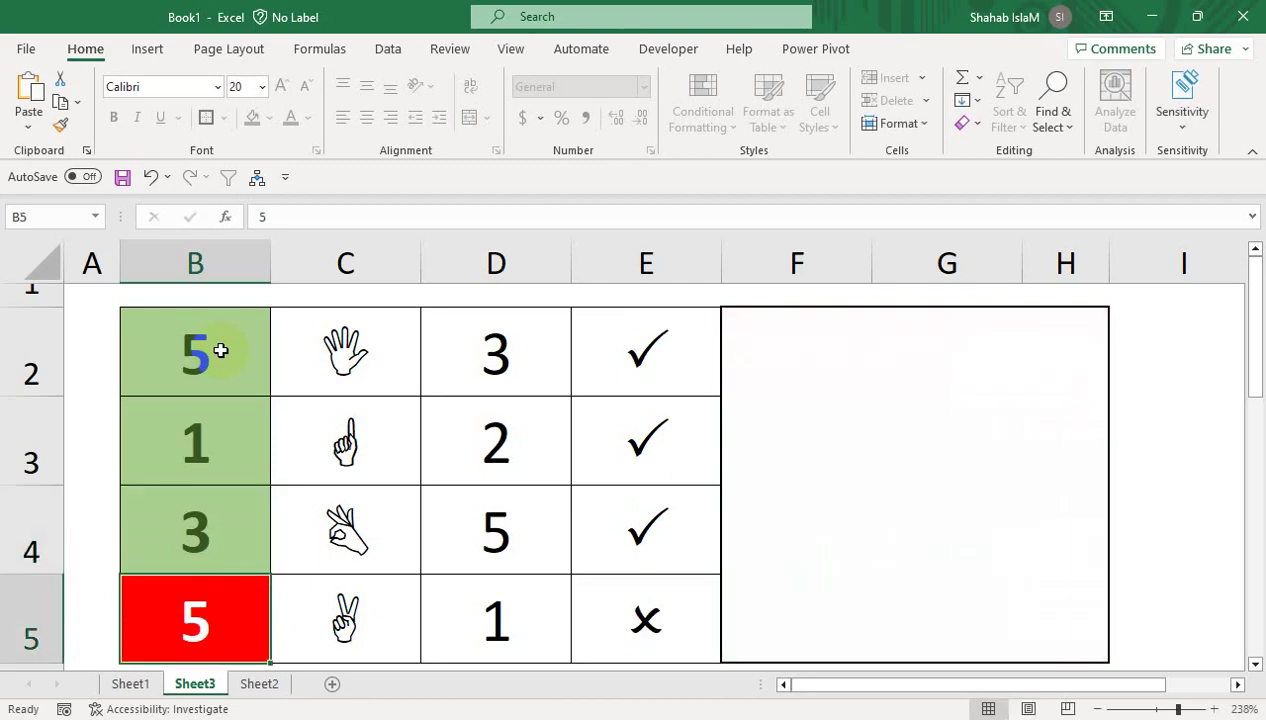
text(2)
key(Up)
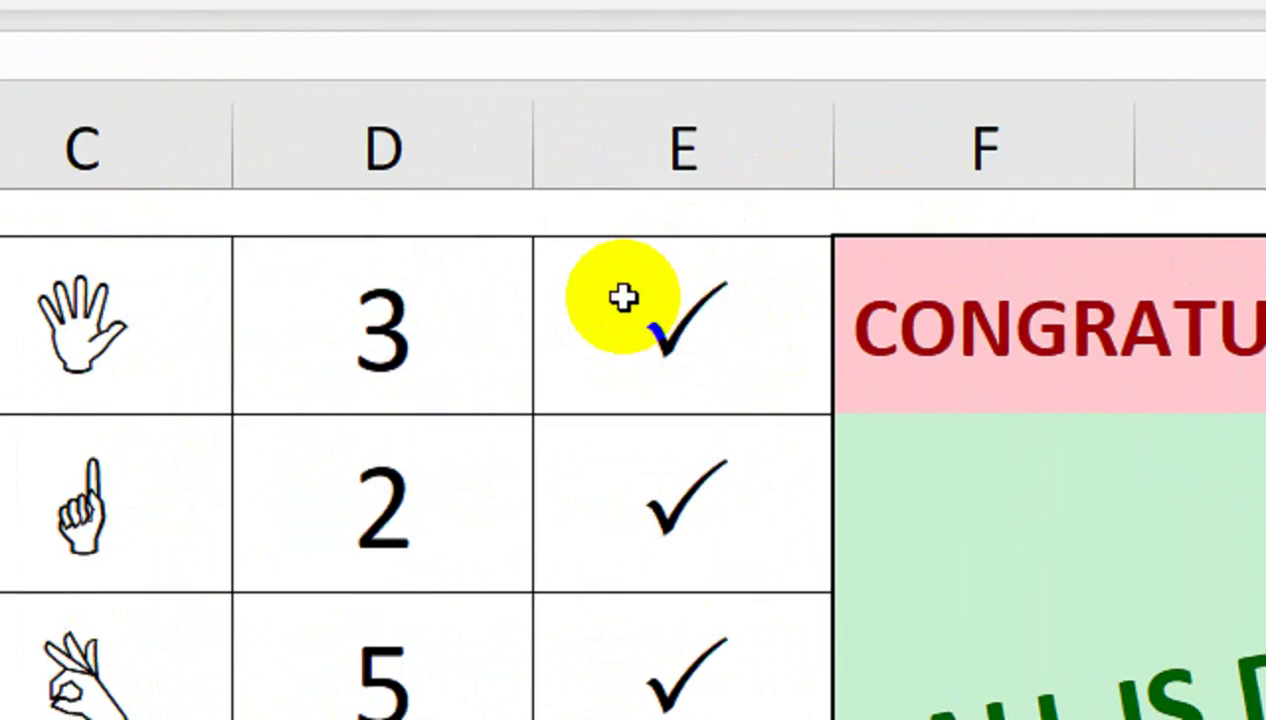
click(864, 287)
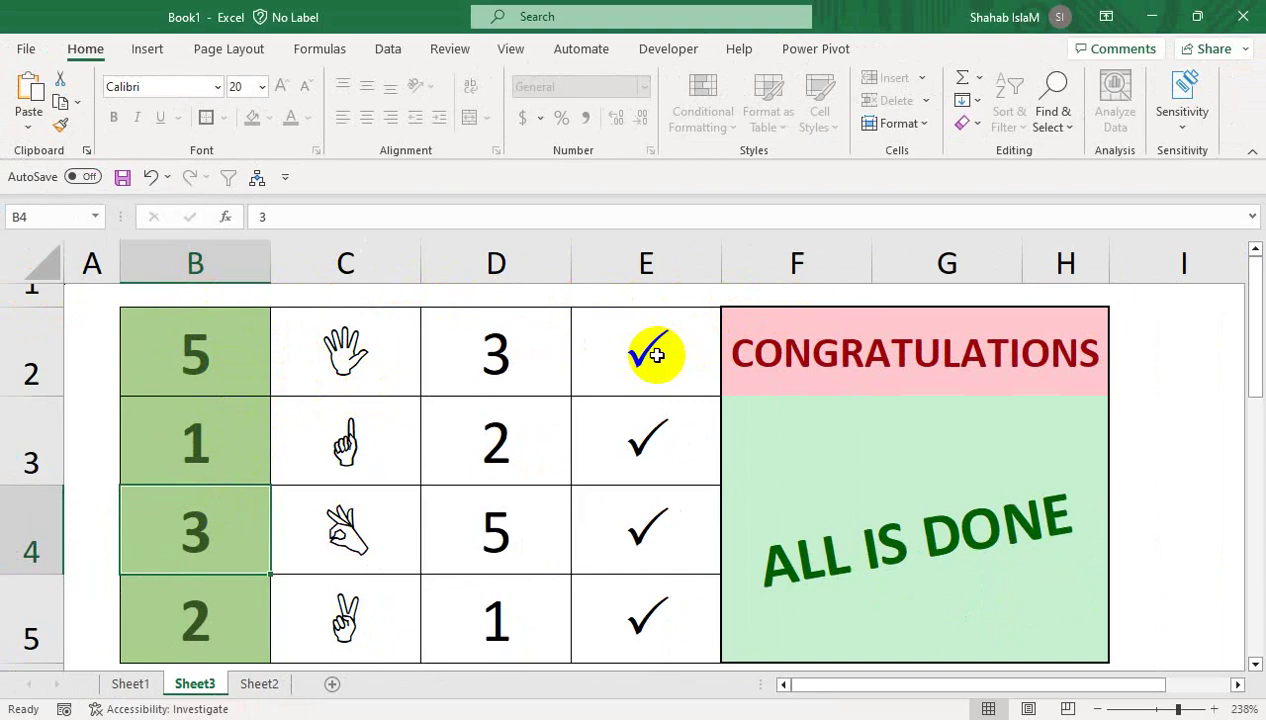
Check that the Illustrations shapes are unavailable while the sheet is protected.
click(147, 50)
click(245, 110)
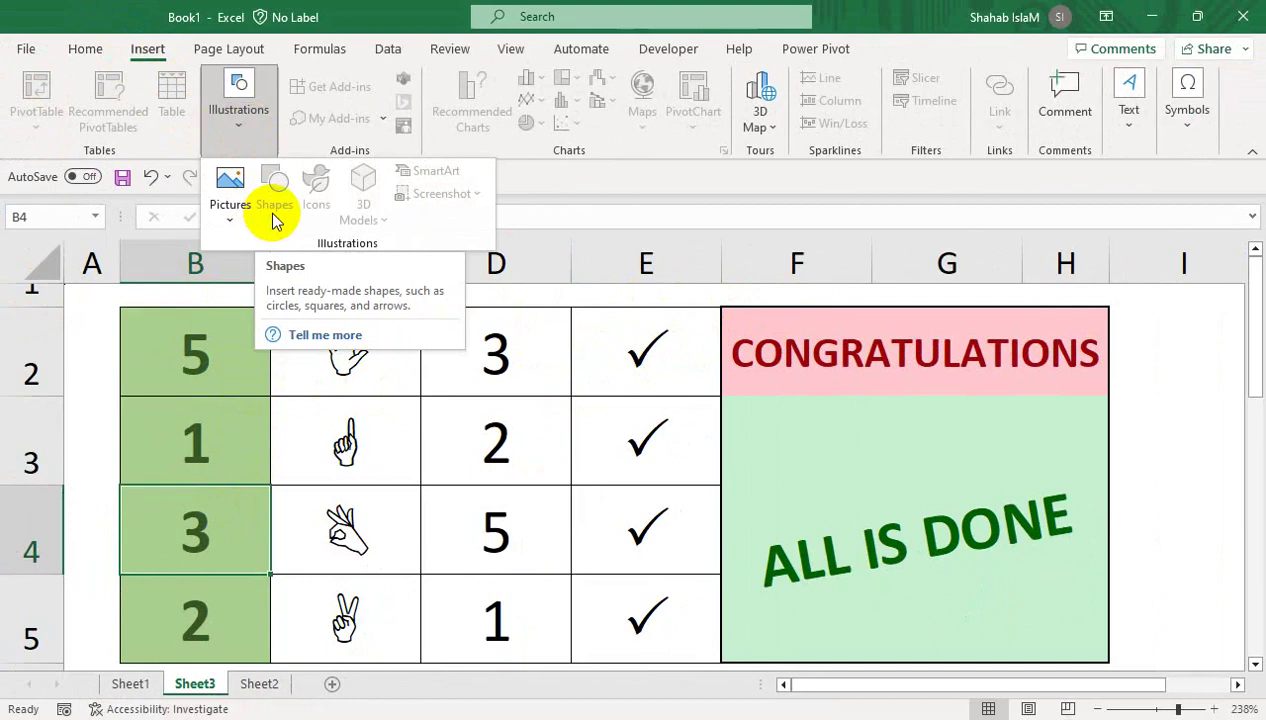
click(496, 352)
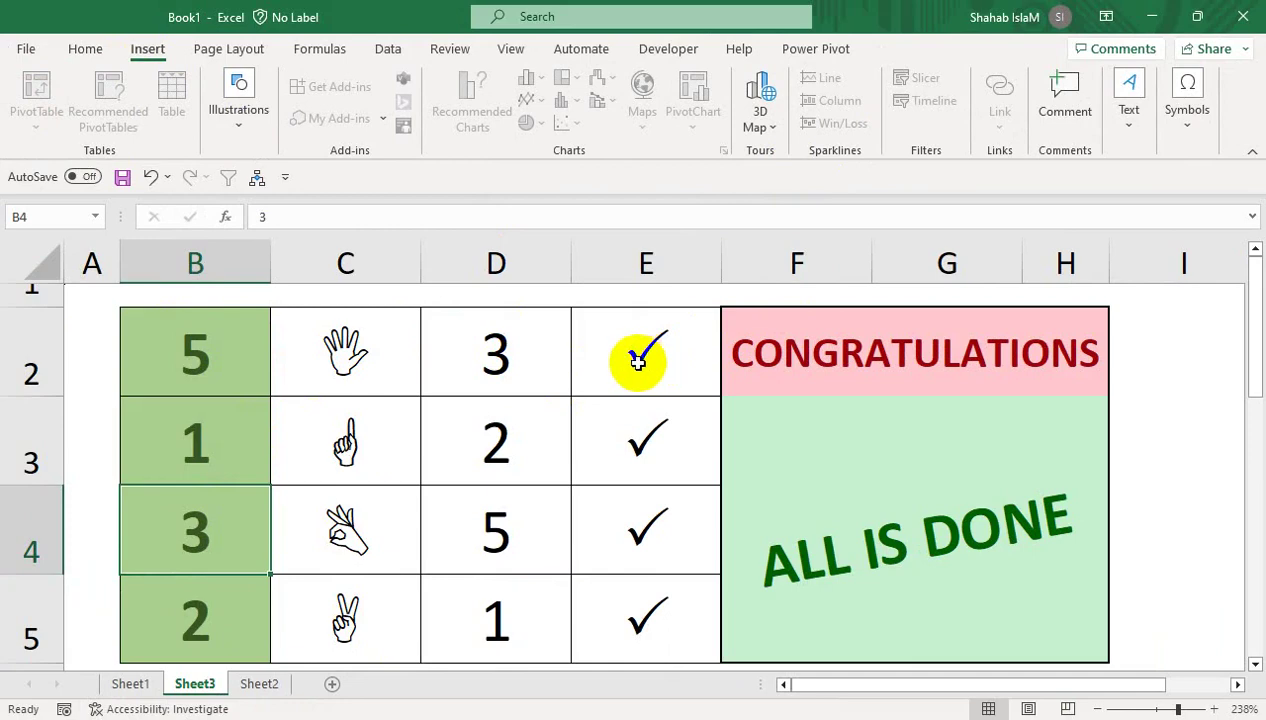
Unprotect the sheet with its password and select E2 to view its formula.
click(85, 48)
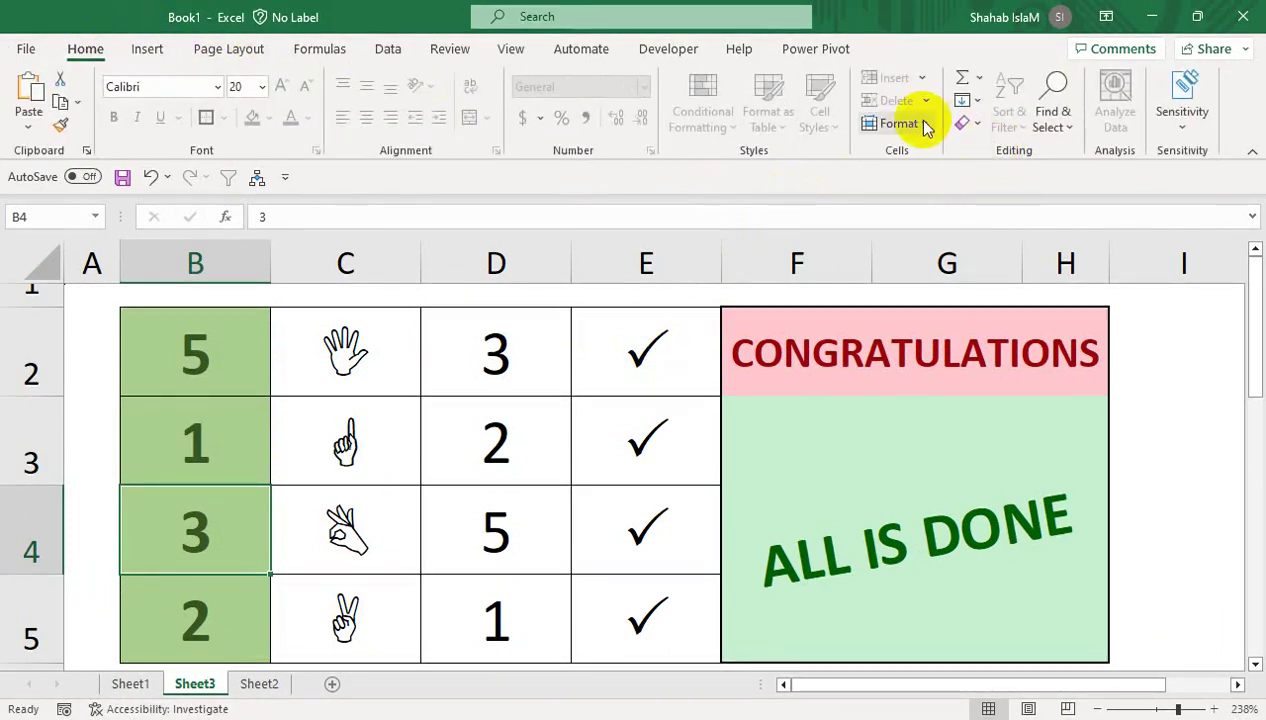
click(915, 122)
click(925, 523)
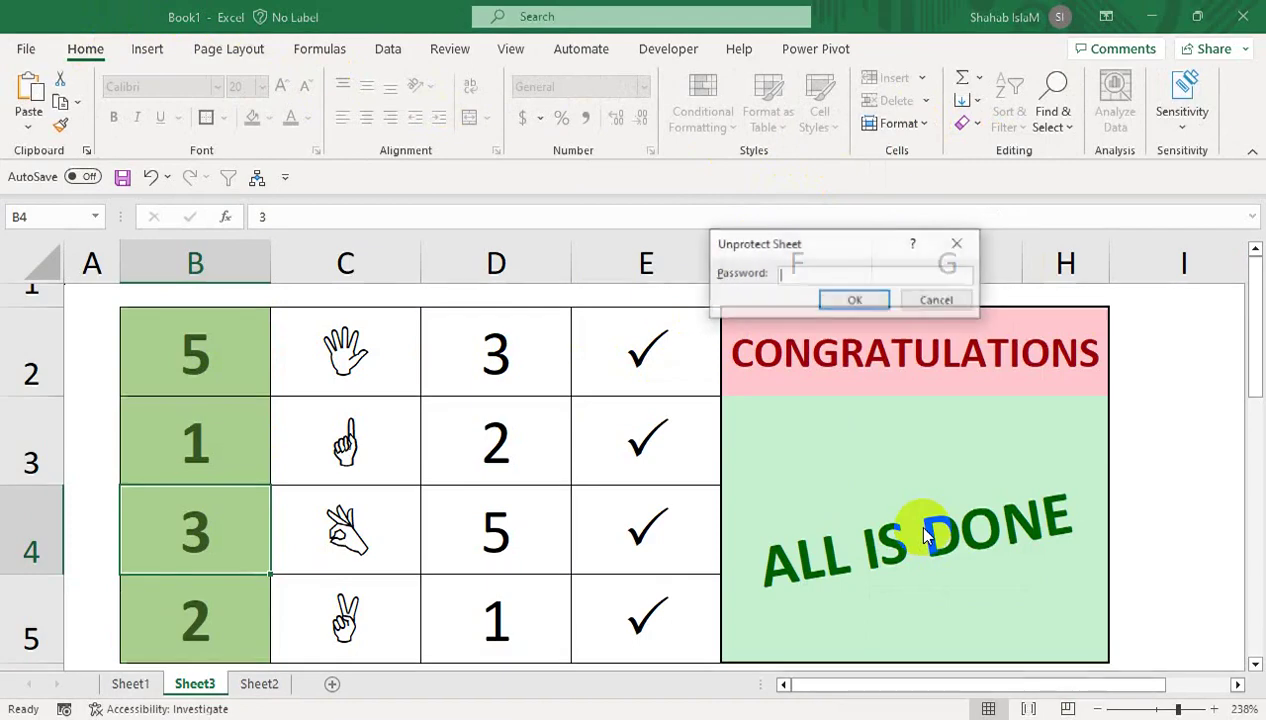
text(1)
click(853, 301)
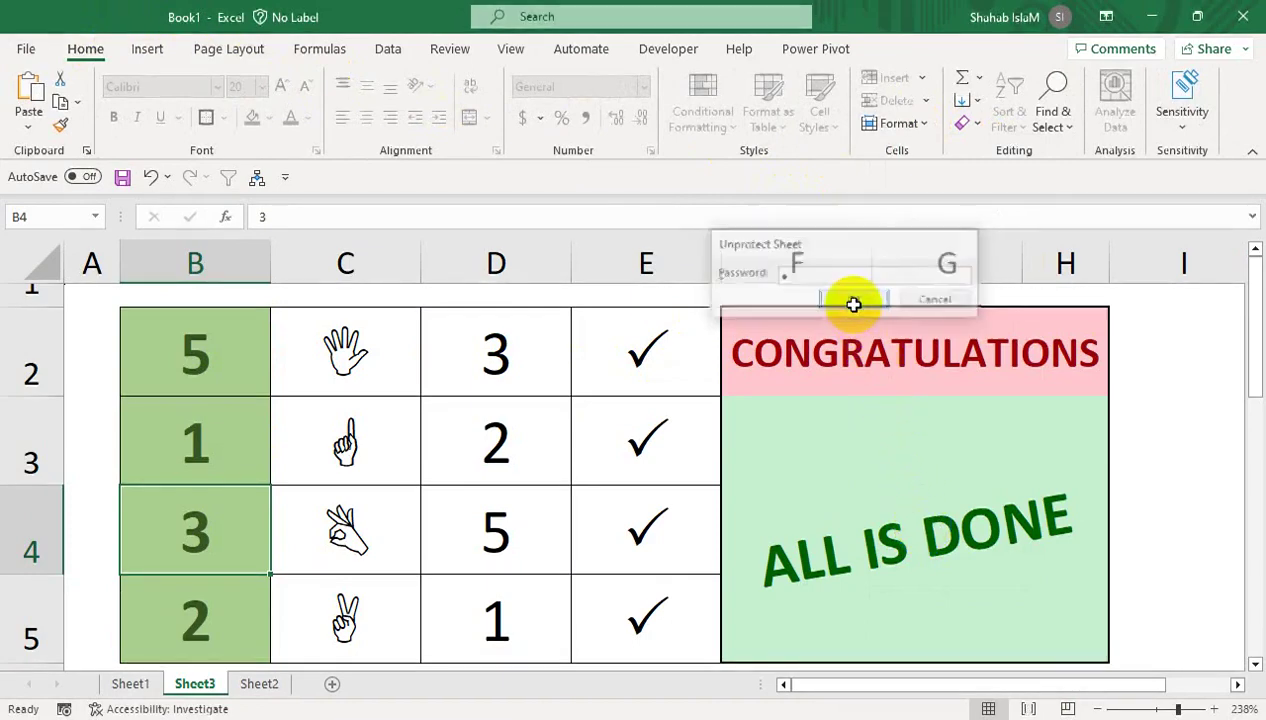
click(652, 343)
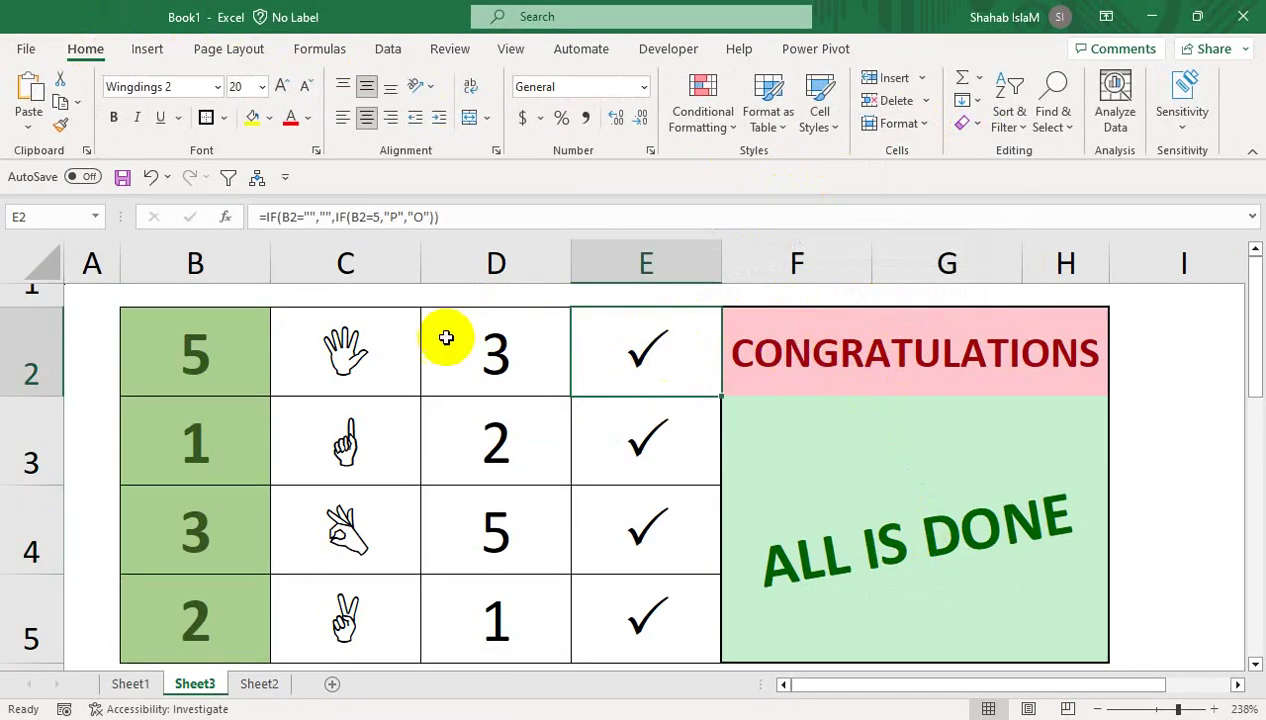
Draw arrows from the 2, 3 and 1 in column D to their matching hand signs.
click(147, 48)
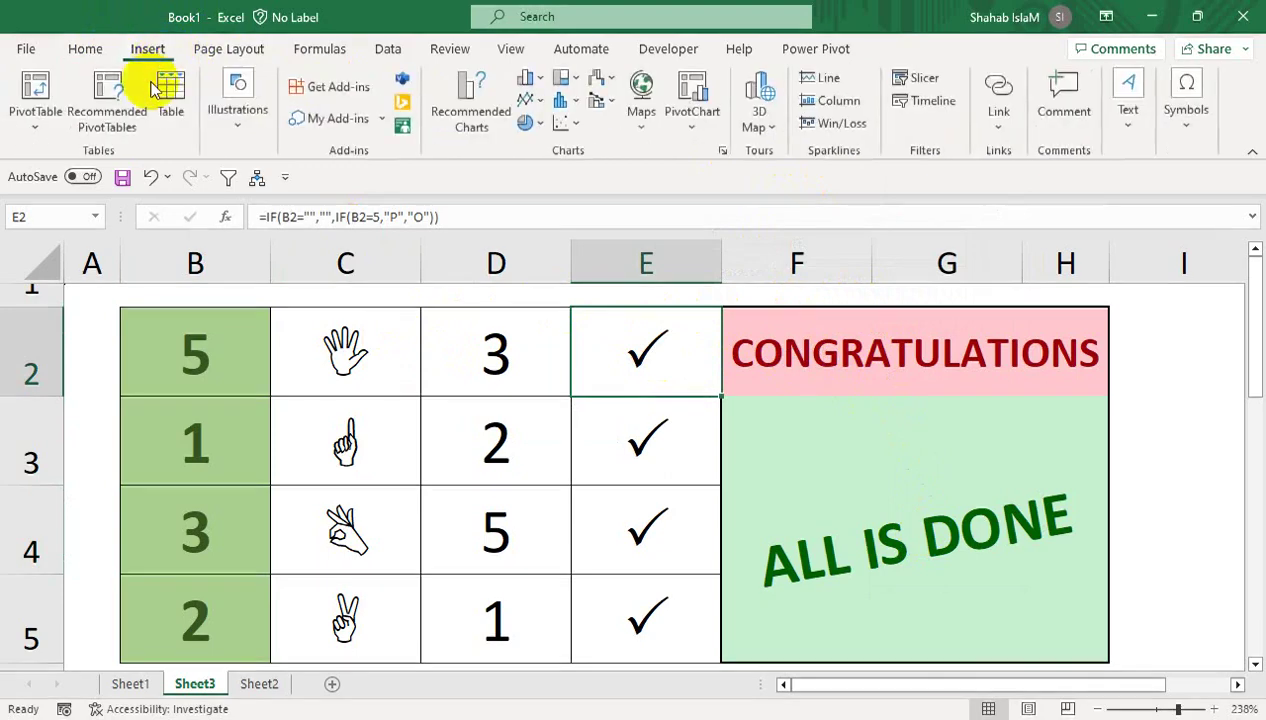
click(238, 112)
click(274, 212)
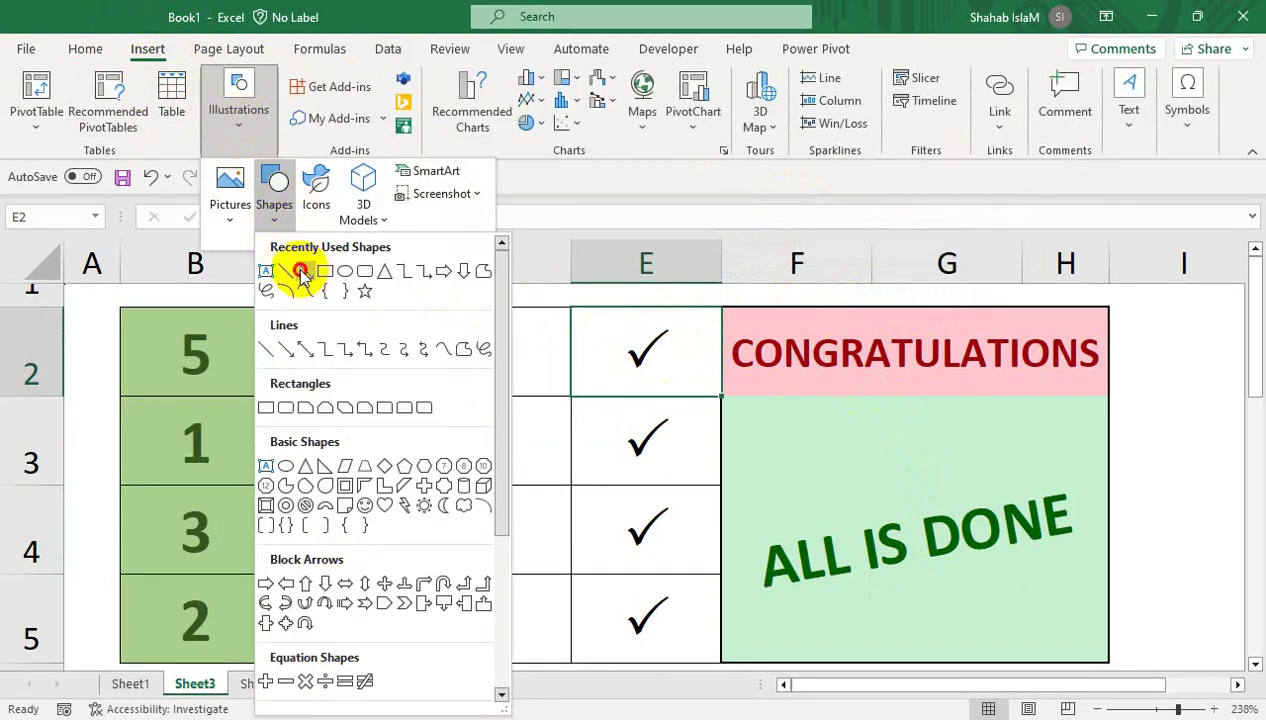
click(300, 272)
drag(522, 458, 365, 347)
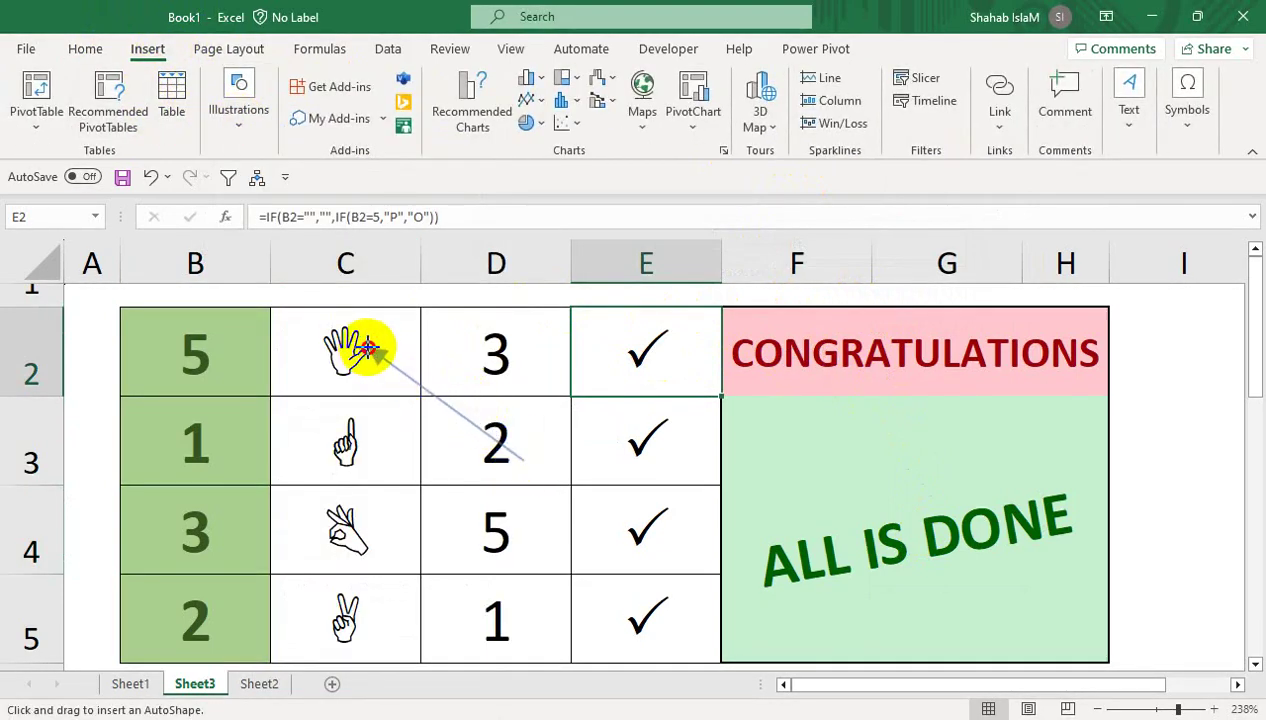
drag(365, 347, 348, 613)
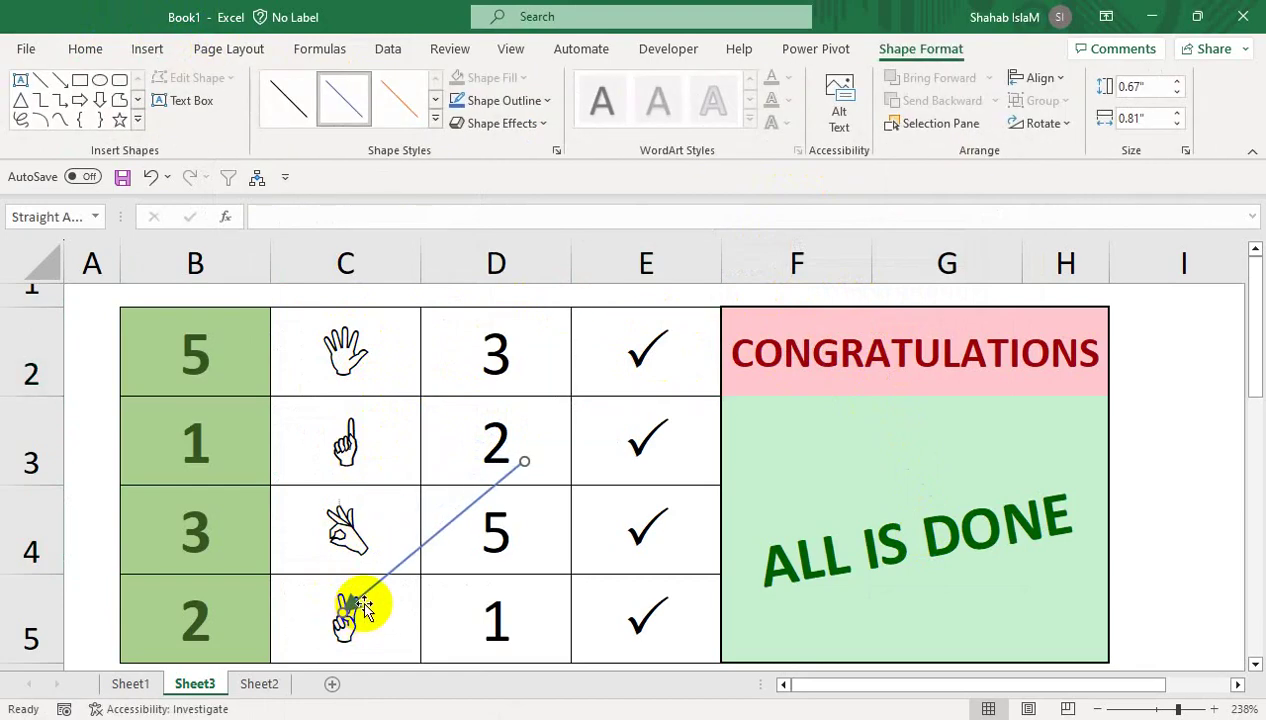
click(60, 80)
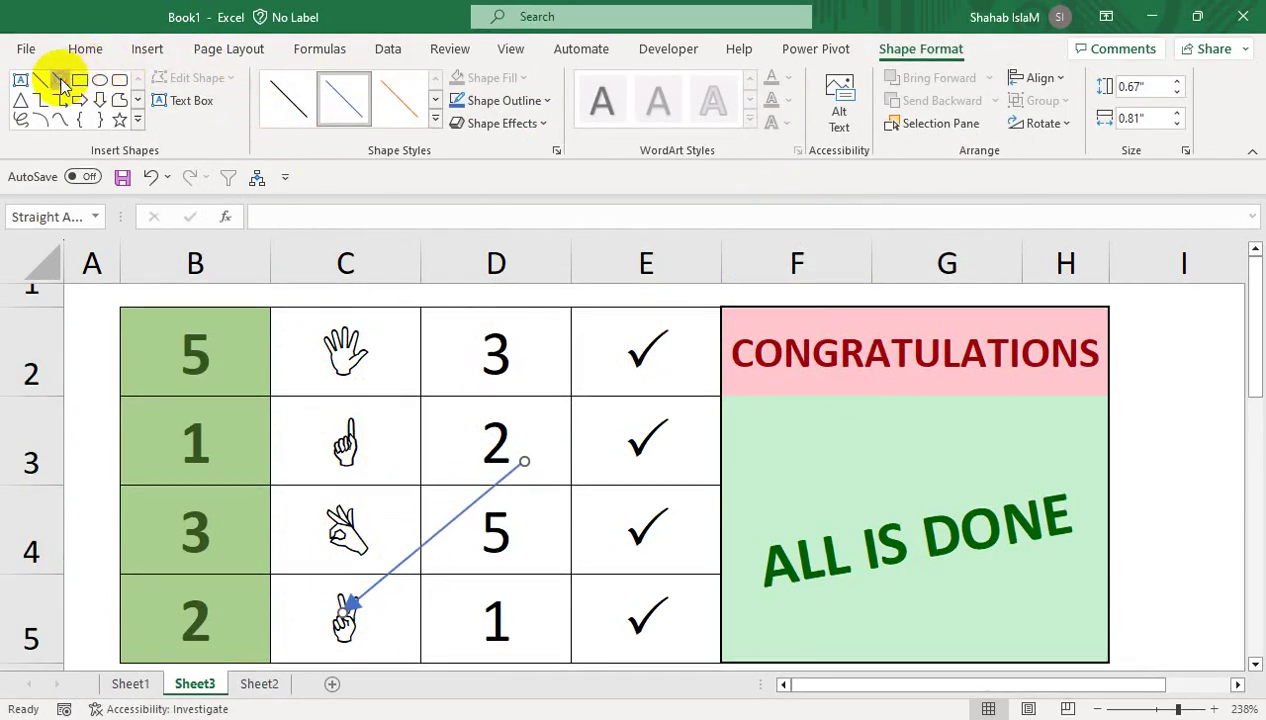
drag(471, 360, 345, 527)
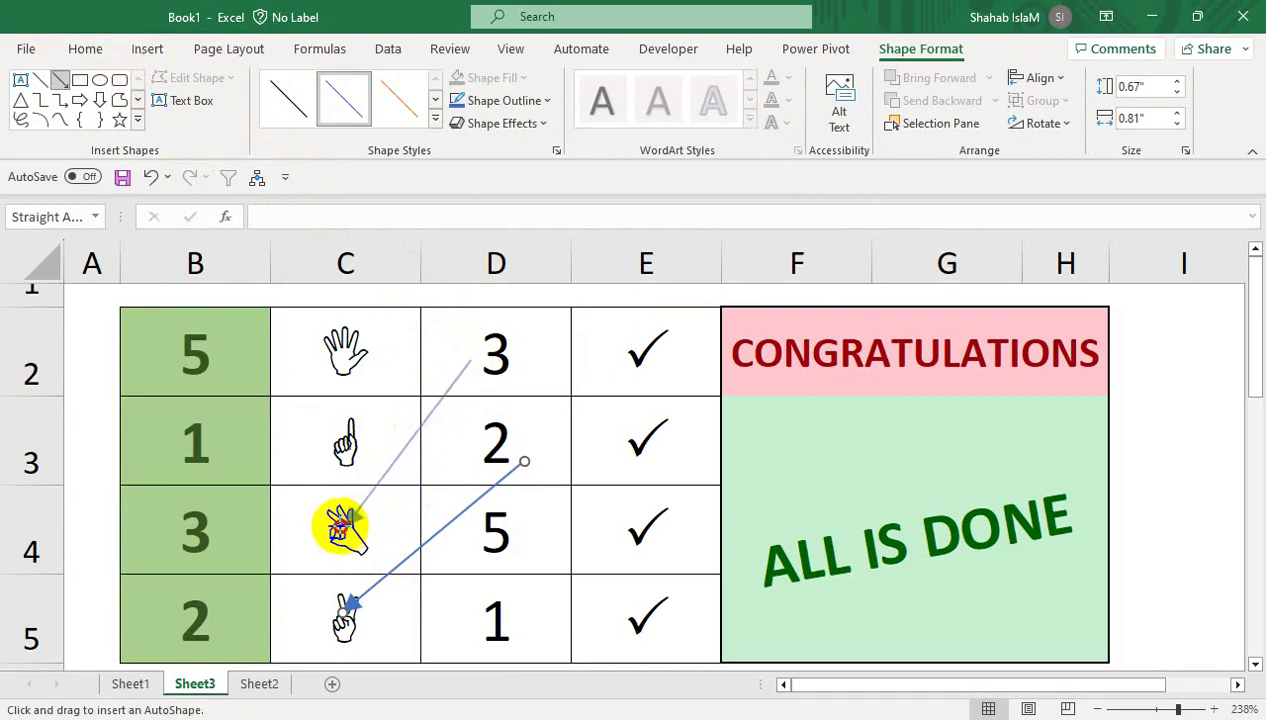
drag(345, 527, 311, 521)
click(60, 80)
drag(490, 600, 357, 443)
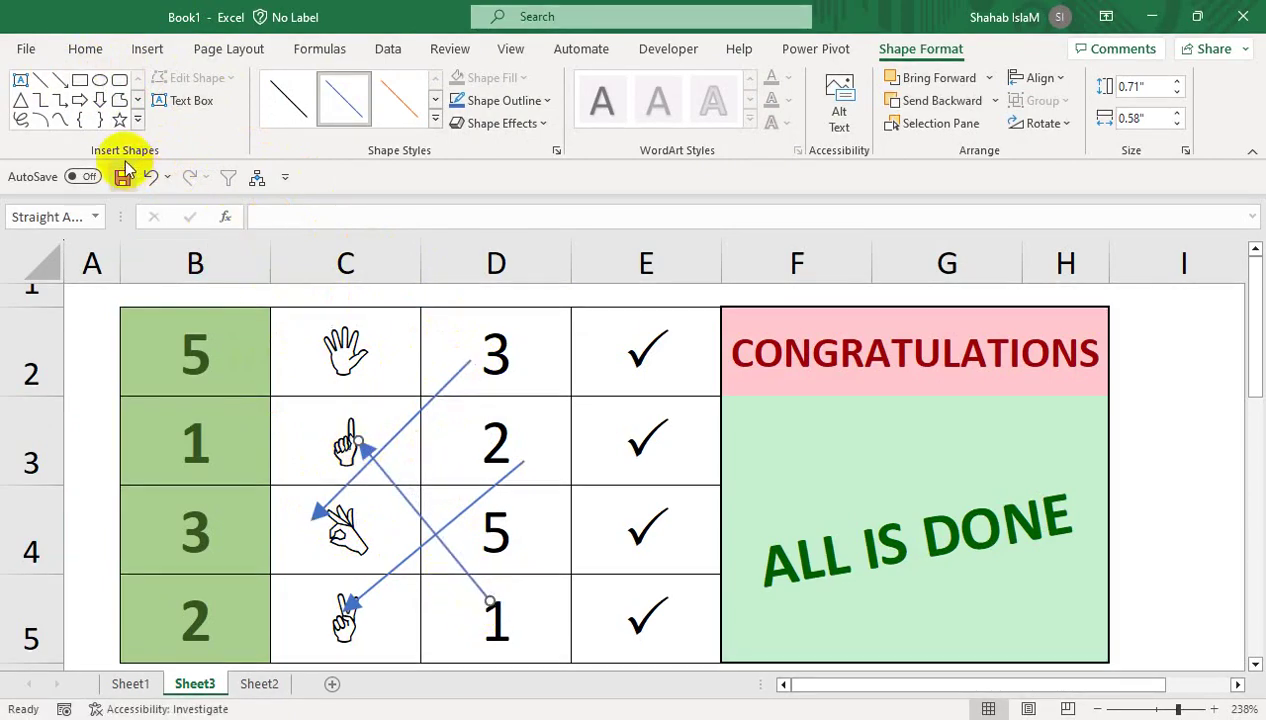
Delete the plain line drawn without an arrowhead from the 5 to the open hand.
click(40, 80)
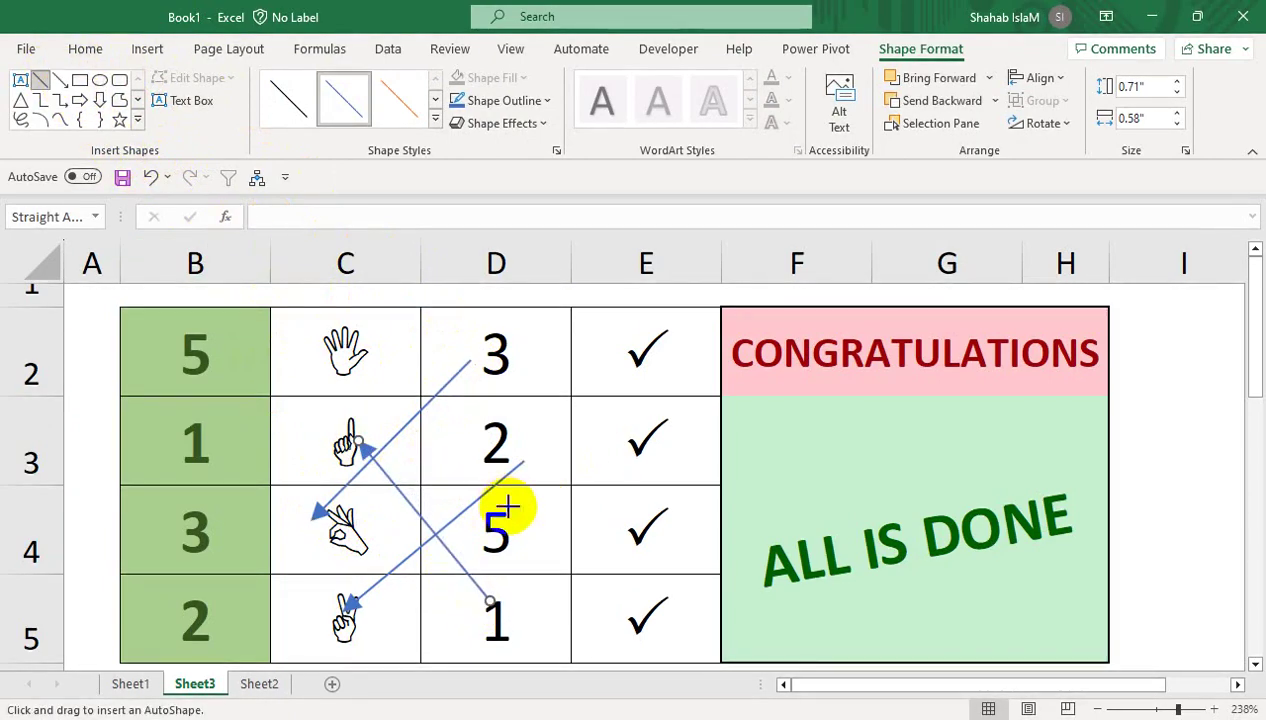
drag(507, 505, 368, 340)
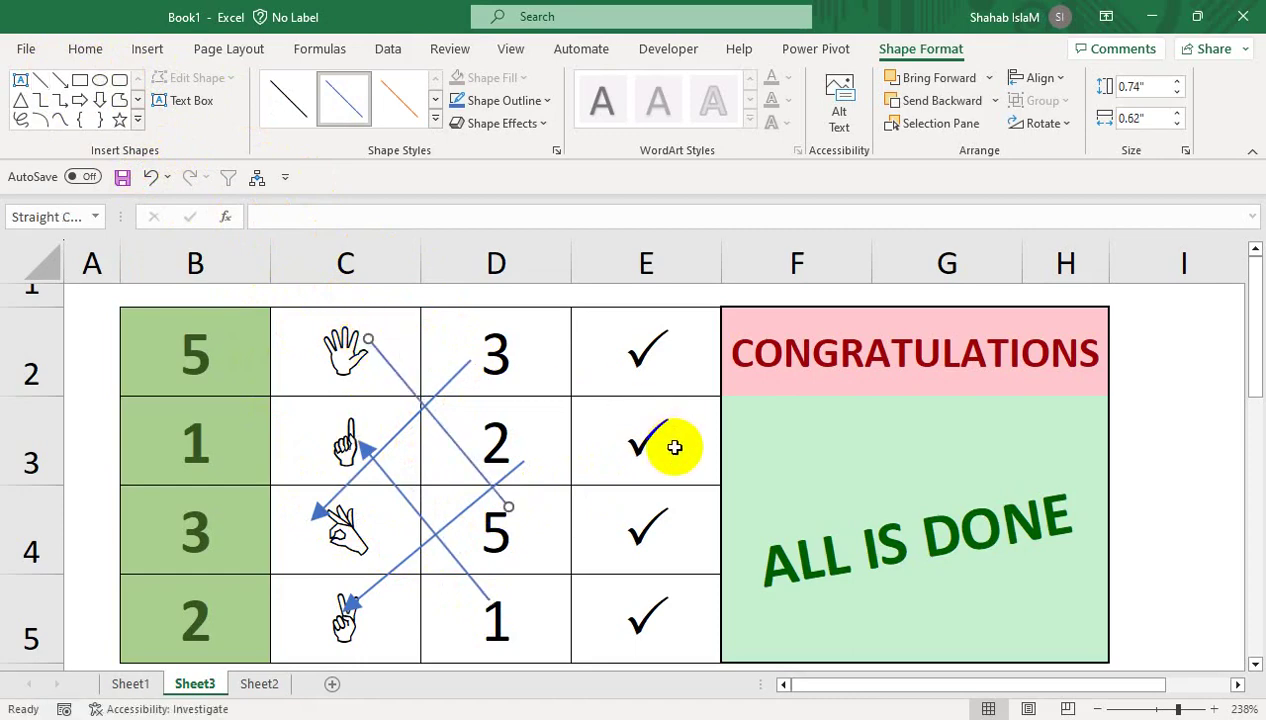
click(461, 394)
click(432, 413)
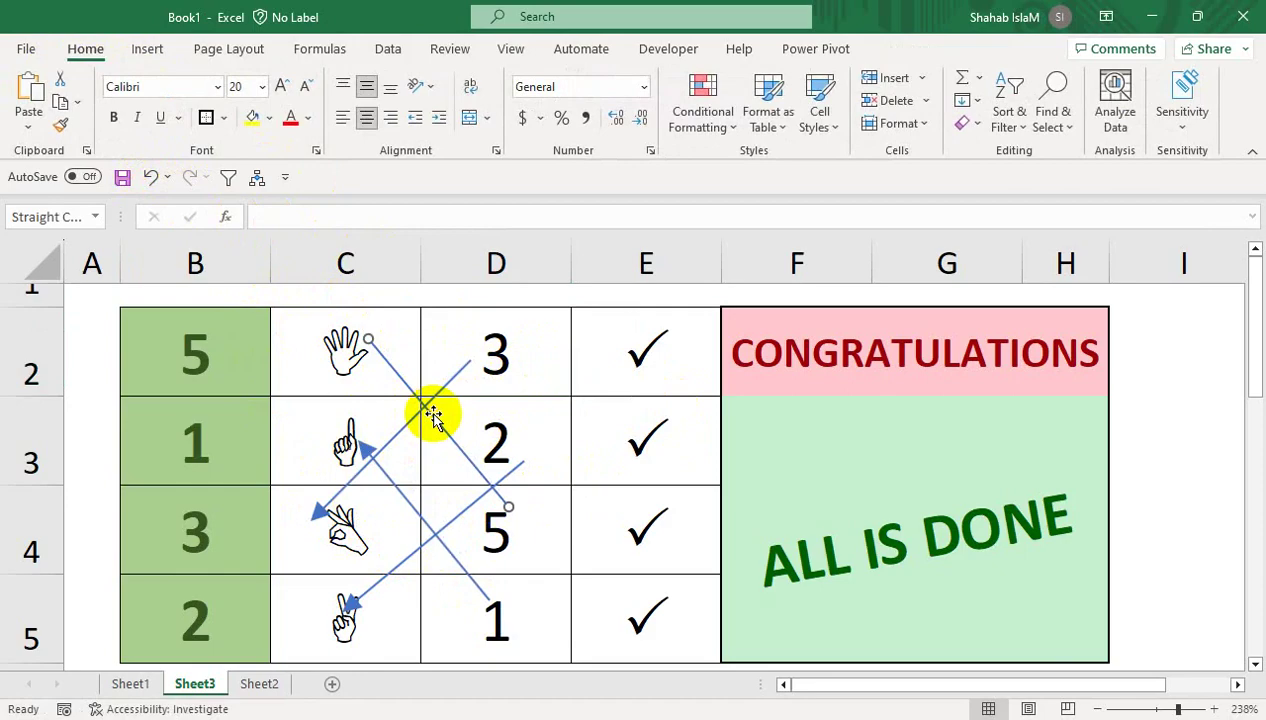
key(Delete)
Draw an arrow from the 5 to the open hand in C2.
click(147, 48)
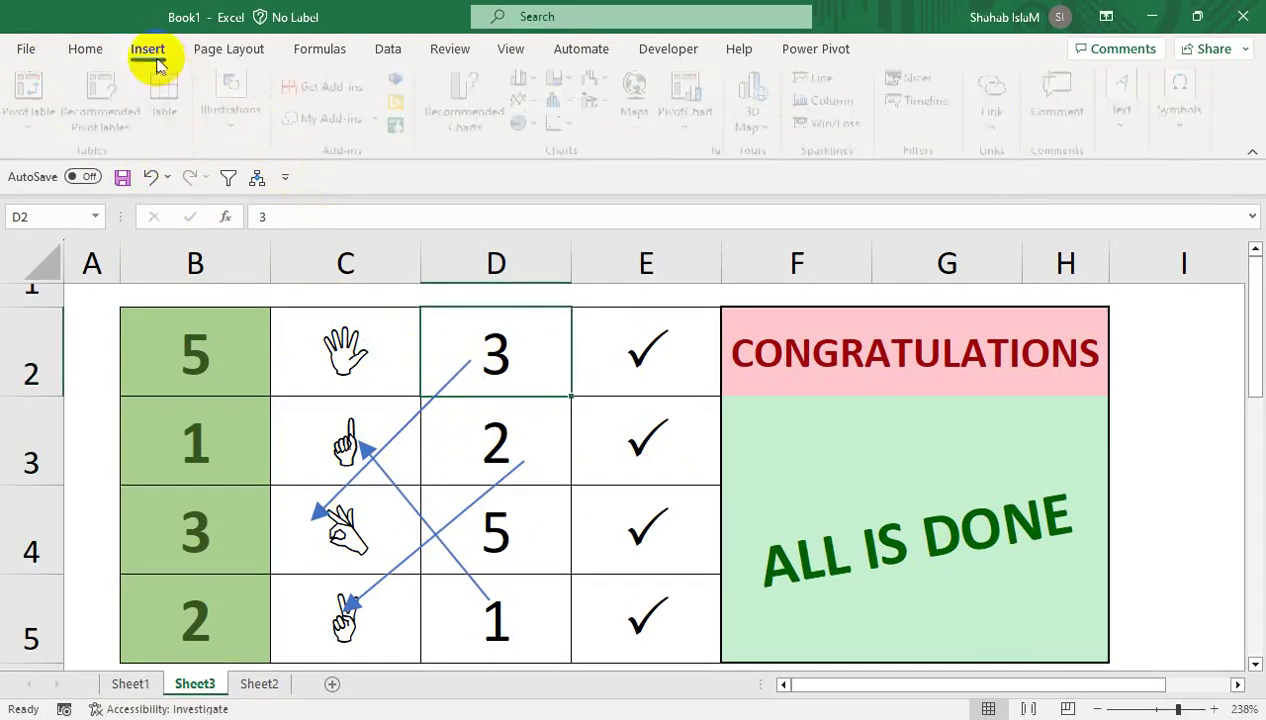
click(238, 105)
click(274, 205)
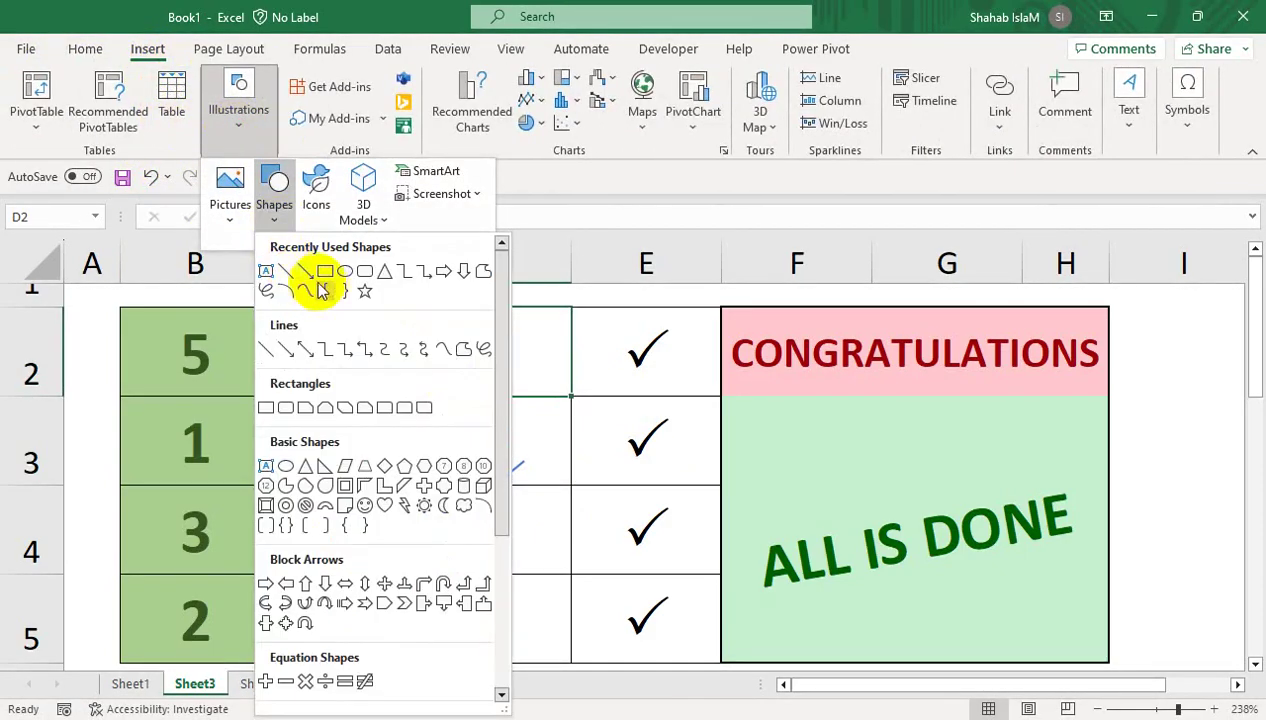
click(320, 285)
drag(540, 522, 386, 367)
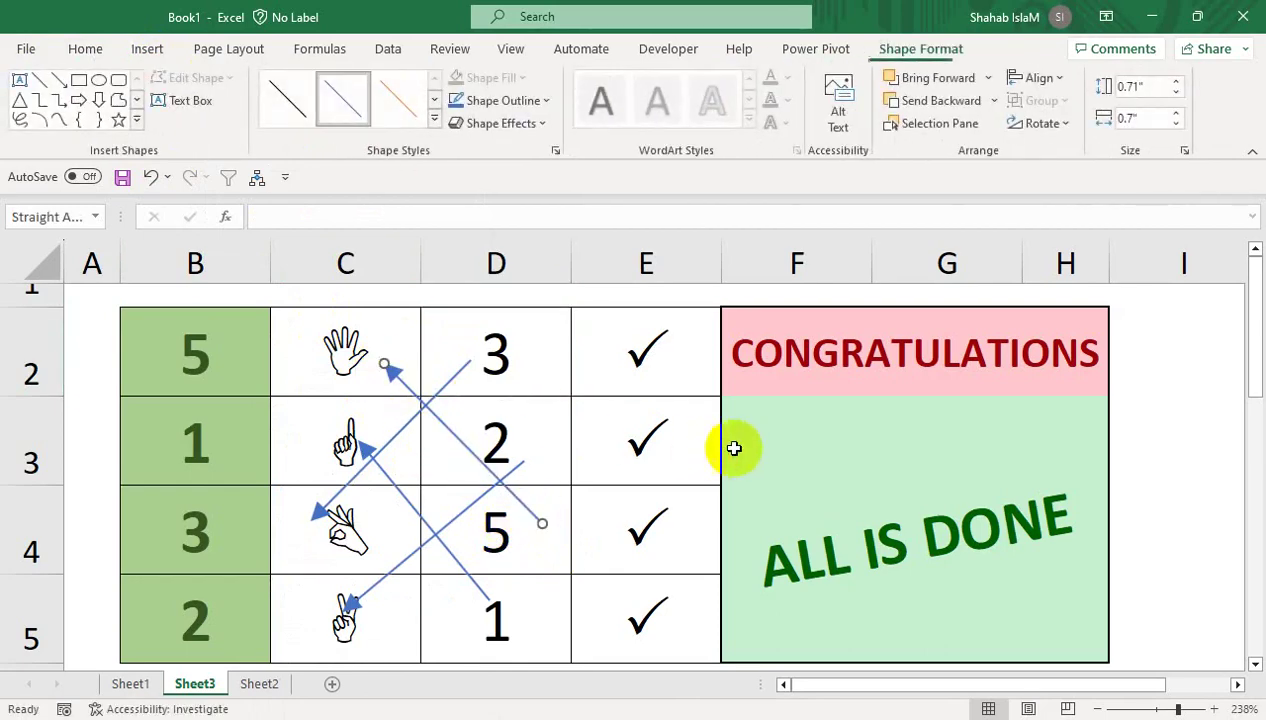
click(1142, 404)
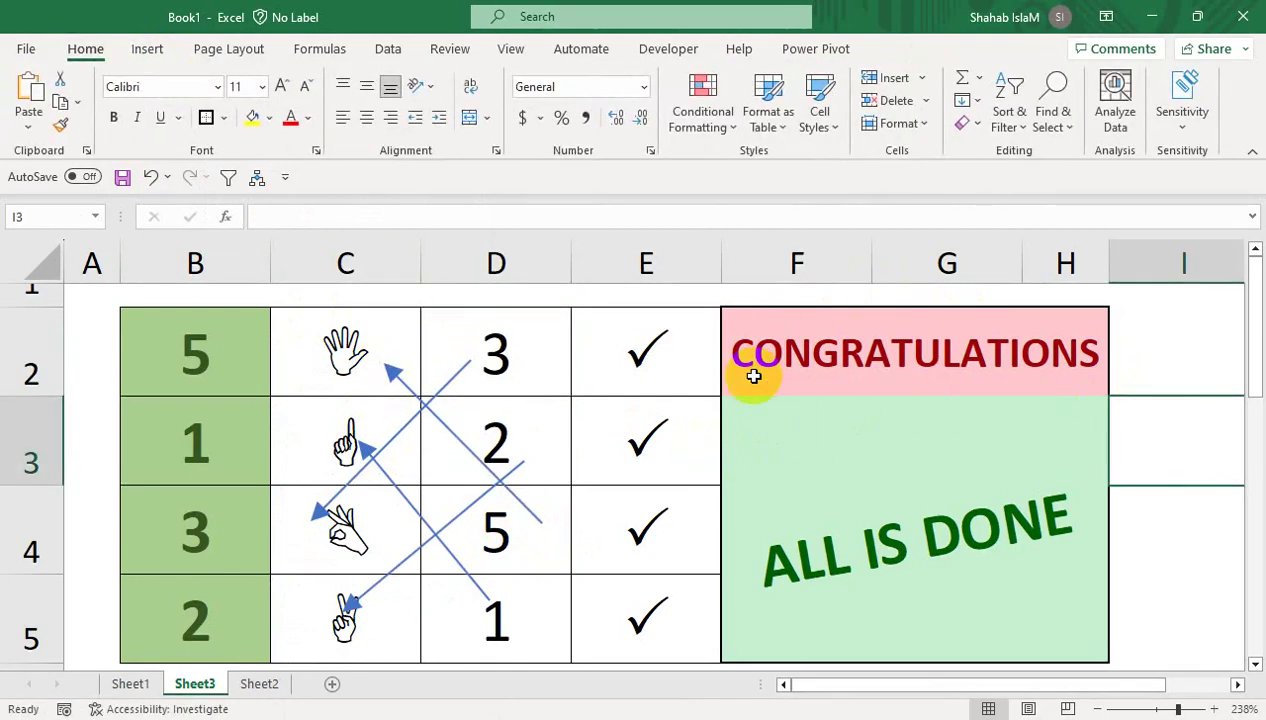